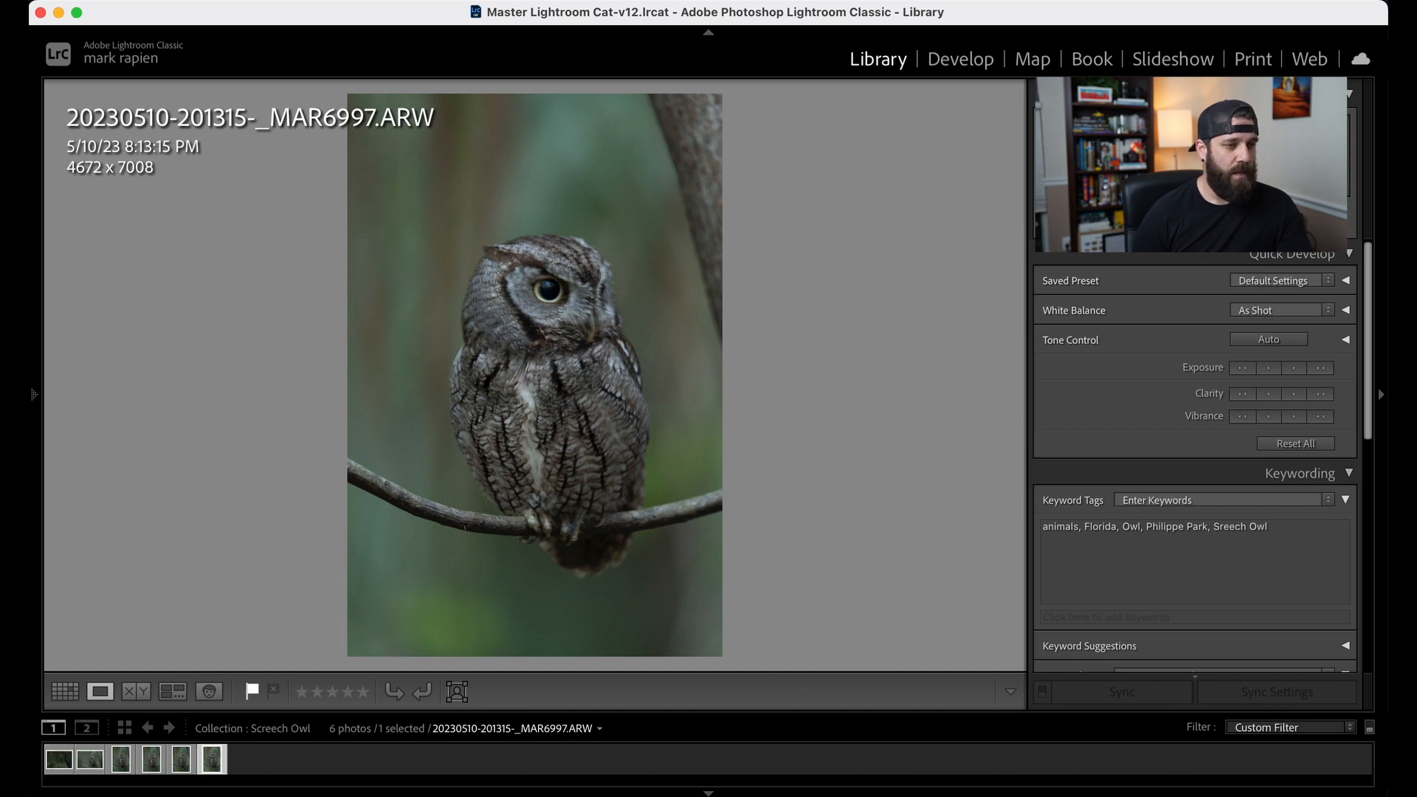
pyautogui.press('g')
pyautogui.press('Left')
pyautogui.press('Left')
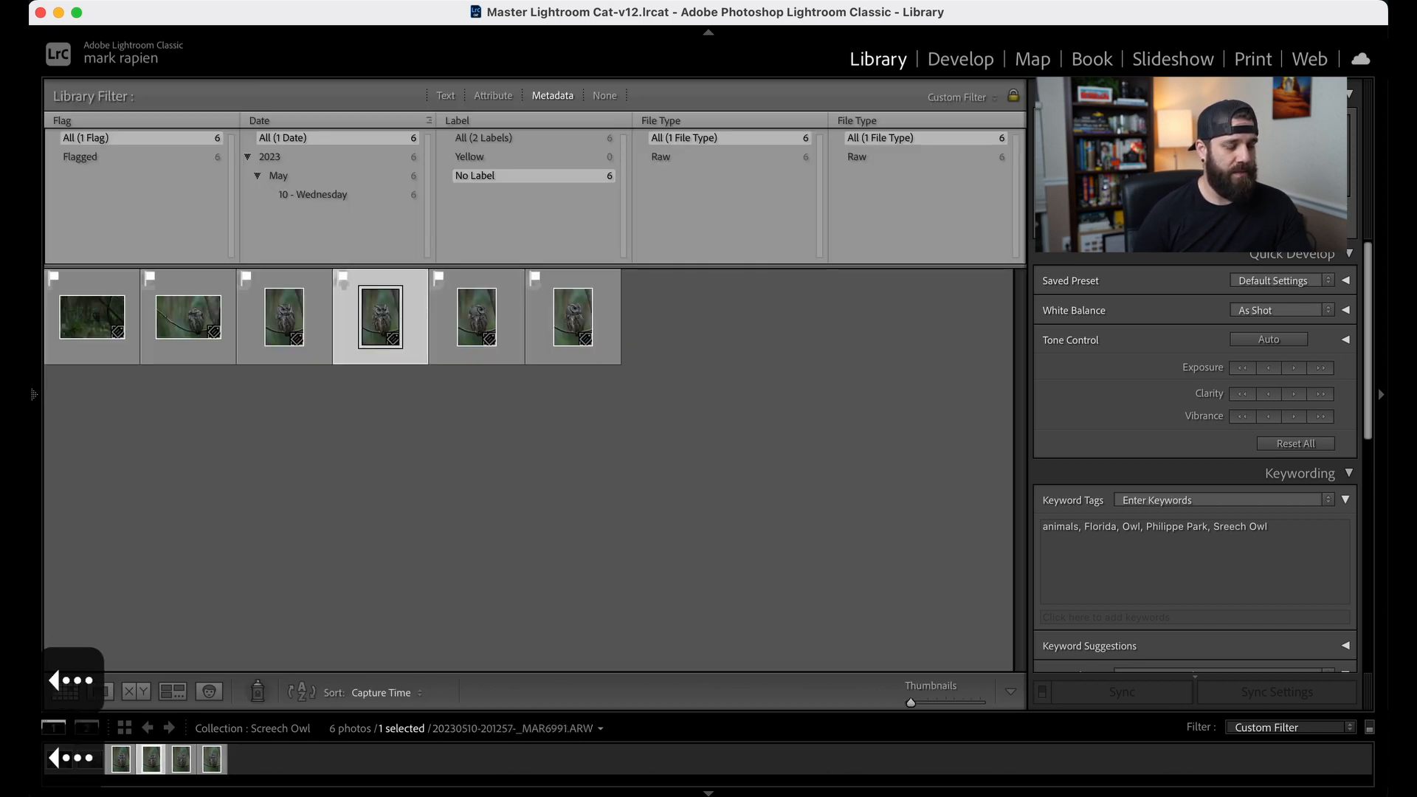
pyautogui.press('d')
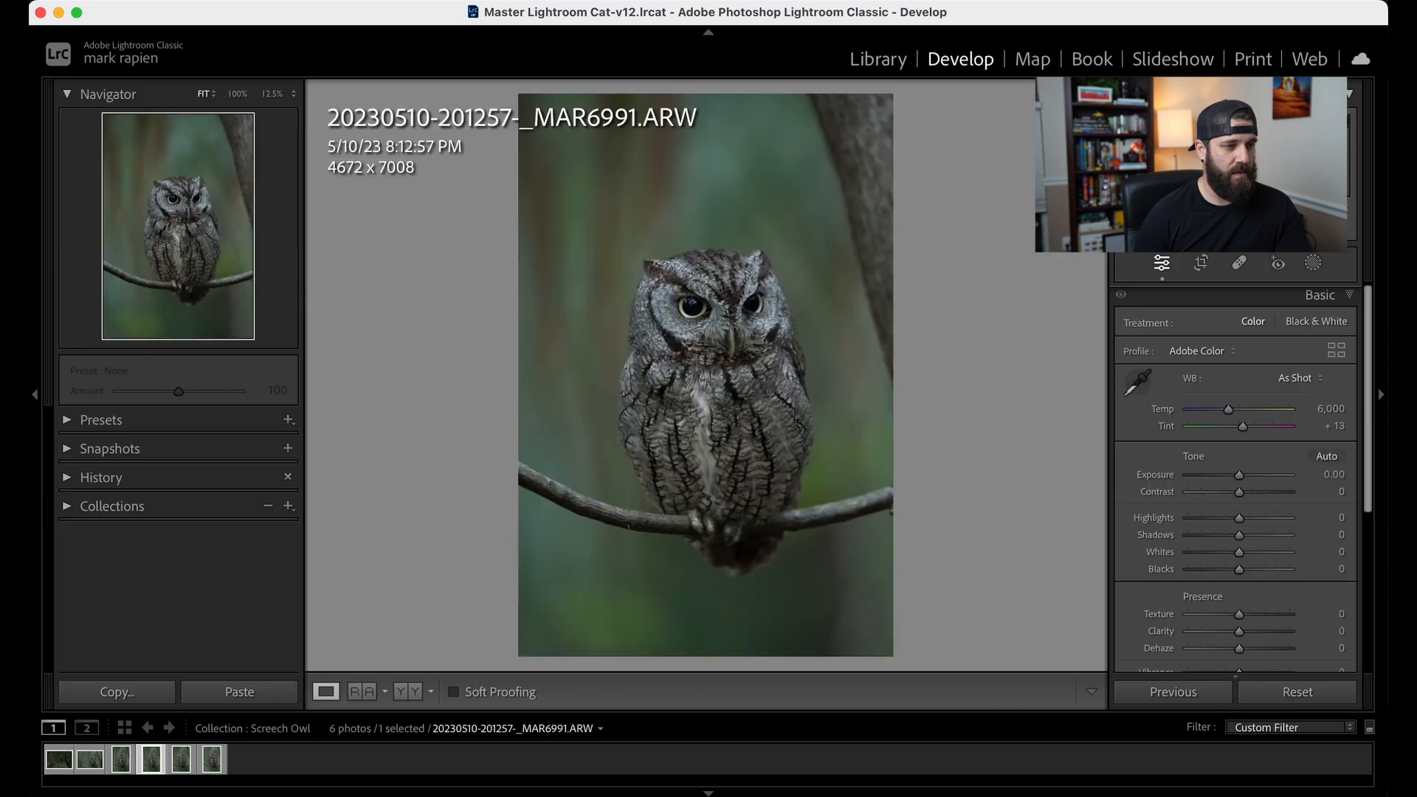
pyautogui.press('Left')
pyautogui.press('Right')
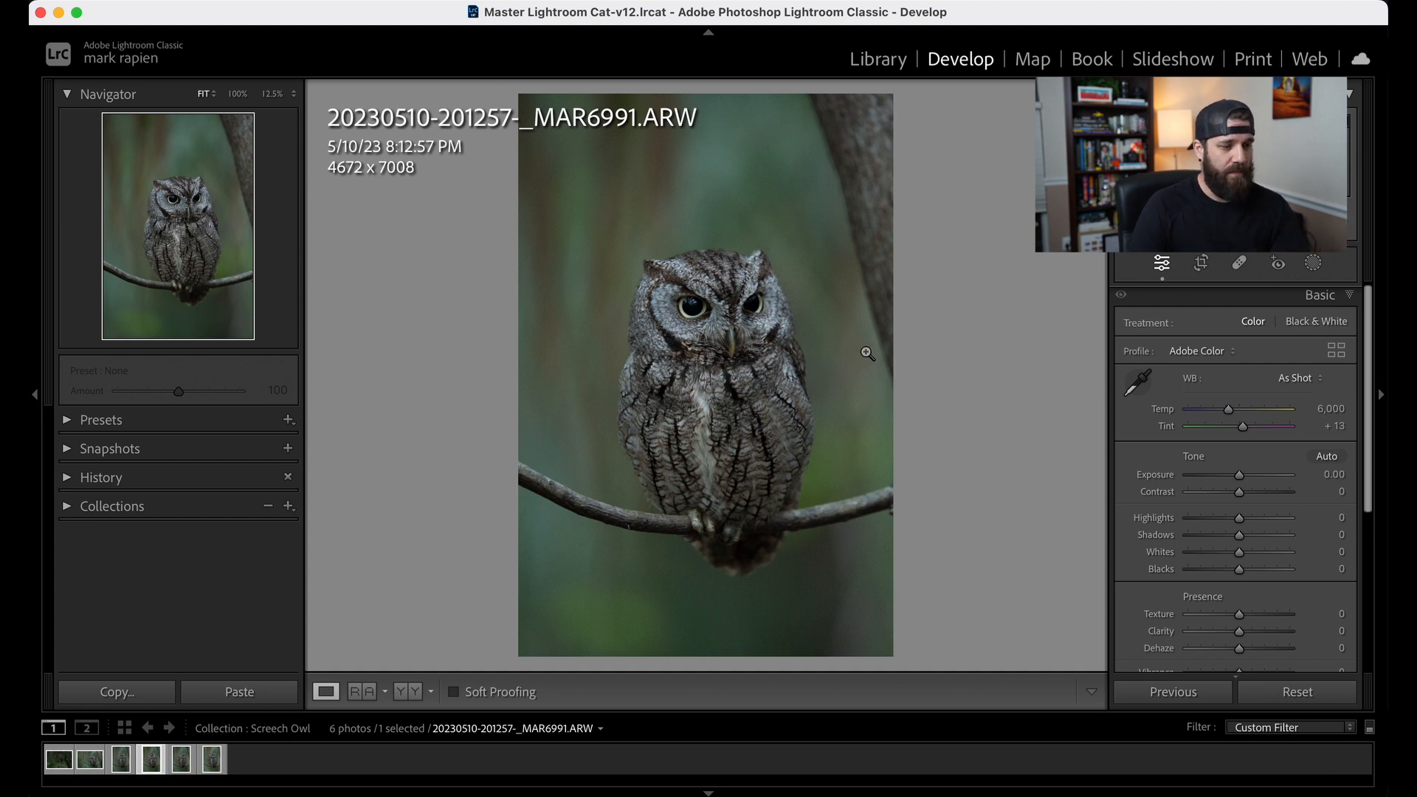
pyautogui.press('i')
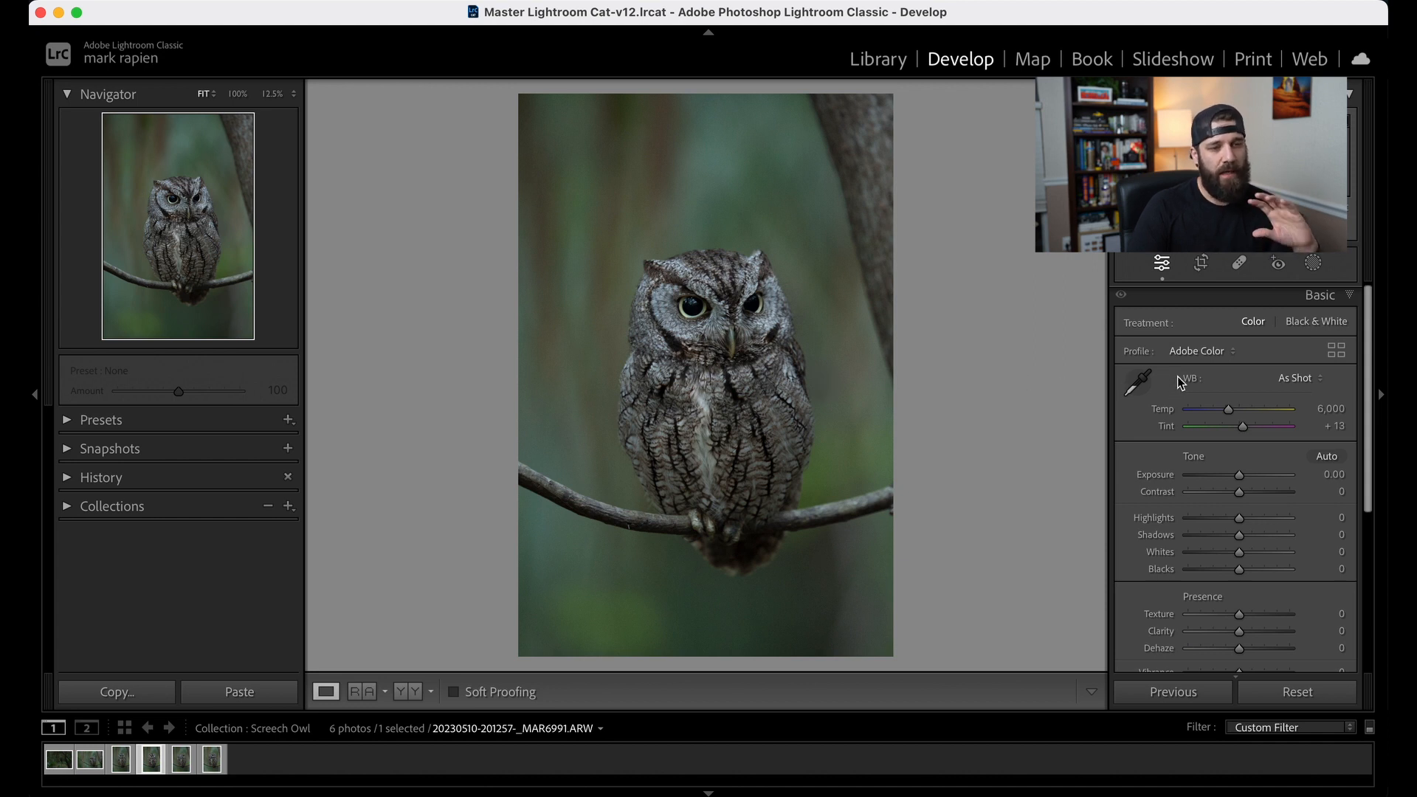
# Step: Set the photo's profile to Adobe Landscape, undoing and redoing it to check its effect
pyautogui.click(1219, 355)
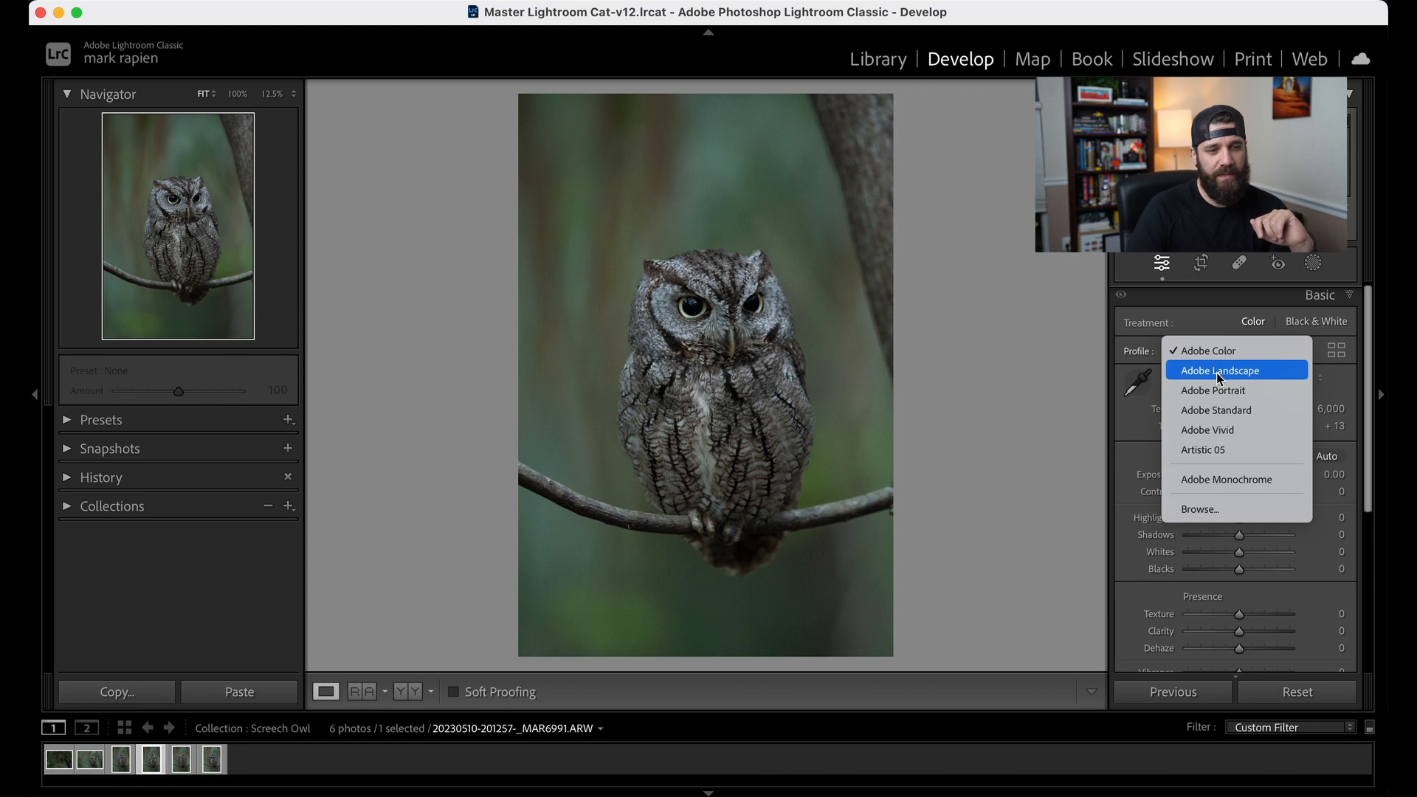
pyautogui.click(1216, 374)
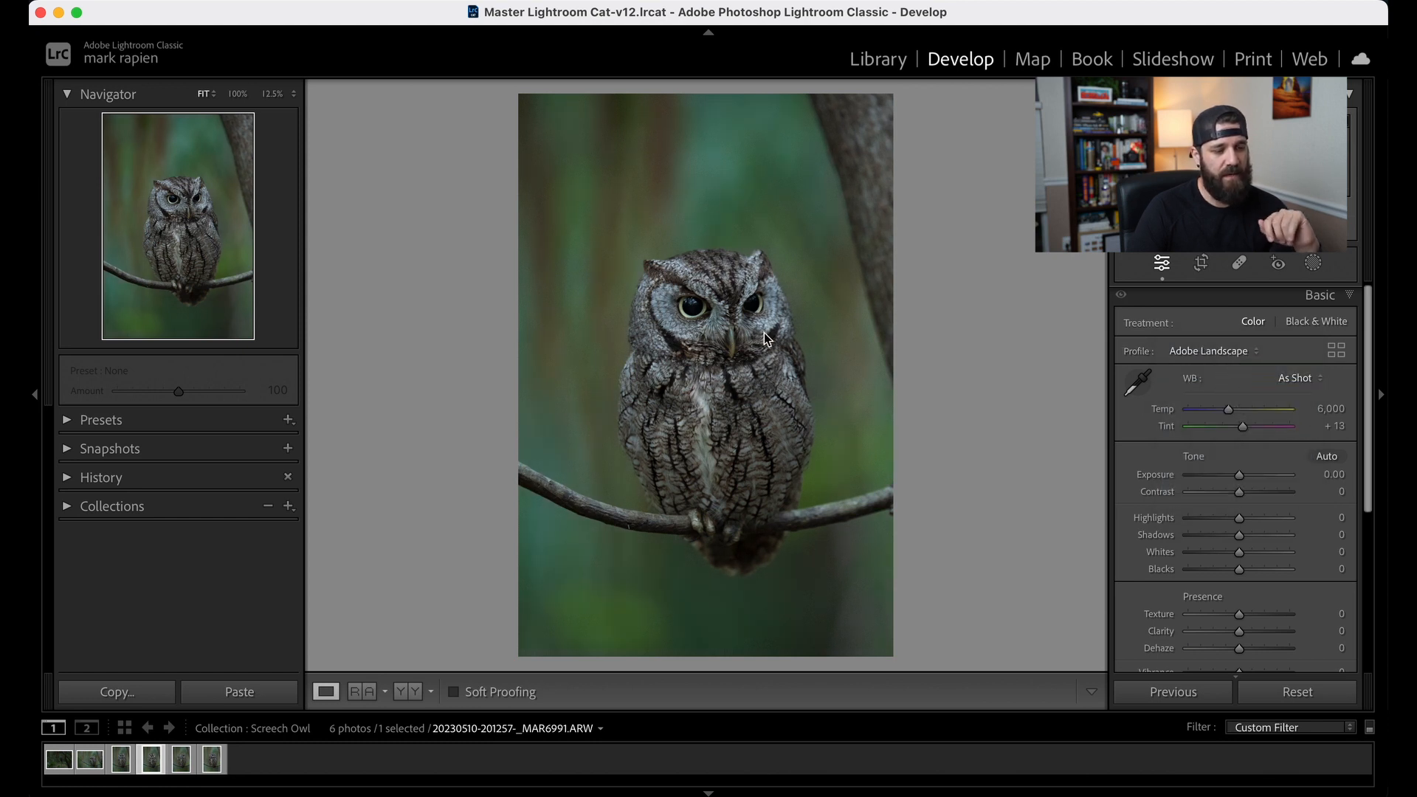
pyautogui.press('super+z')
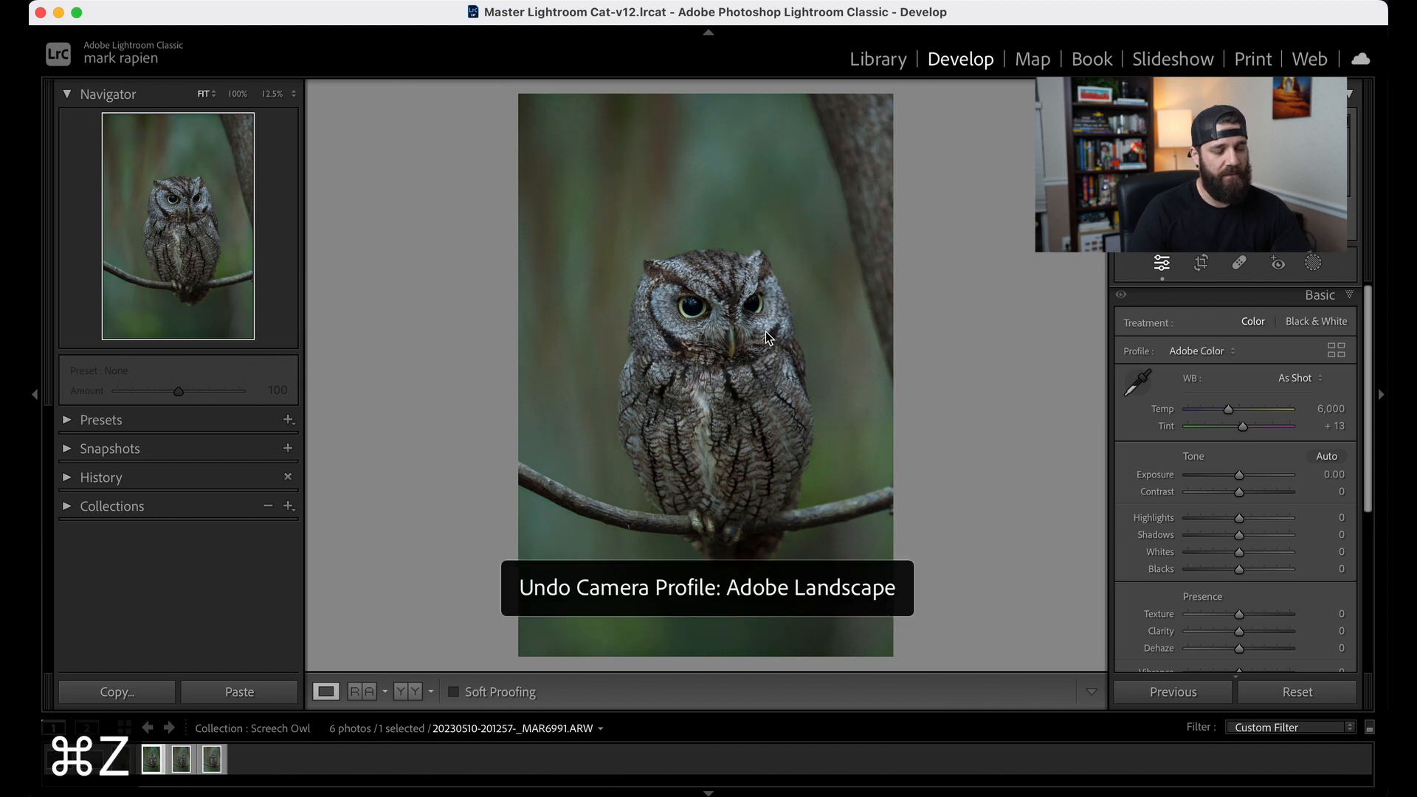
pyautogui.press('super+shift+z')
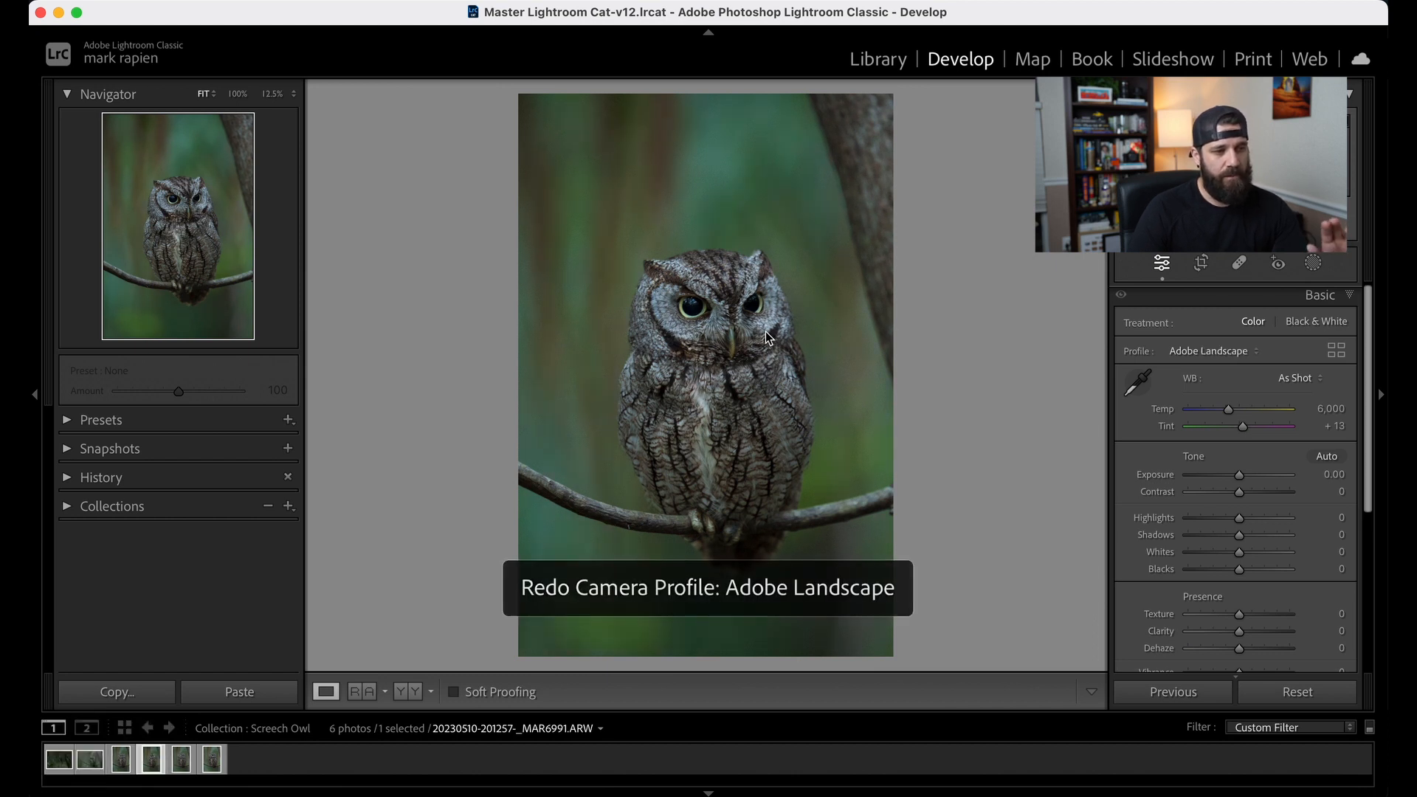
# Step: Compare the owl photo before and after the profile change
pyautogui.press('\\')
pyautogui.press('\\')
pyautogui.press('\\')
pyautogui.press('\\')
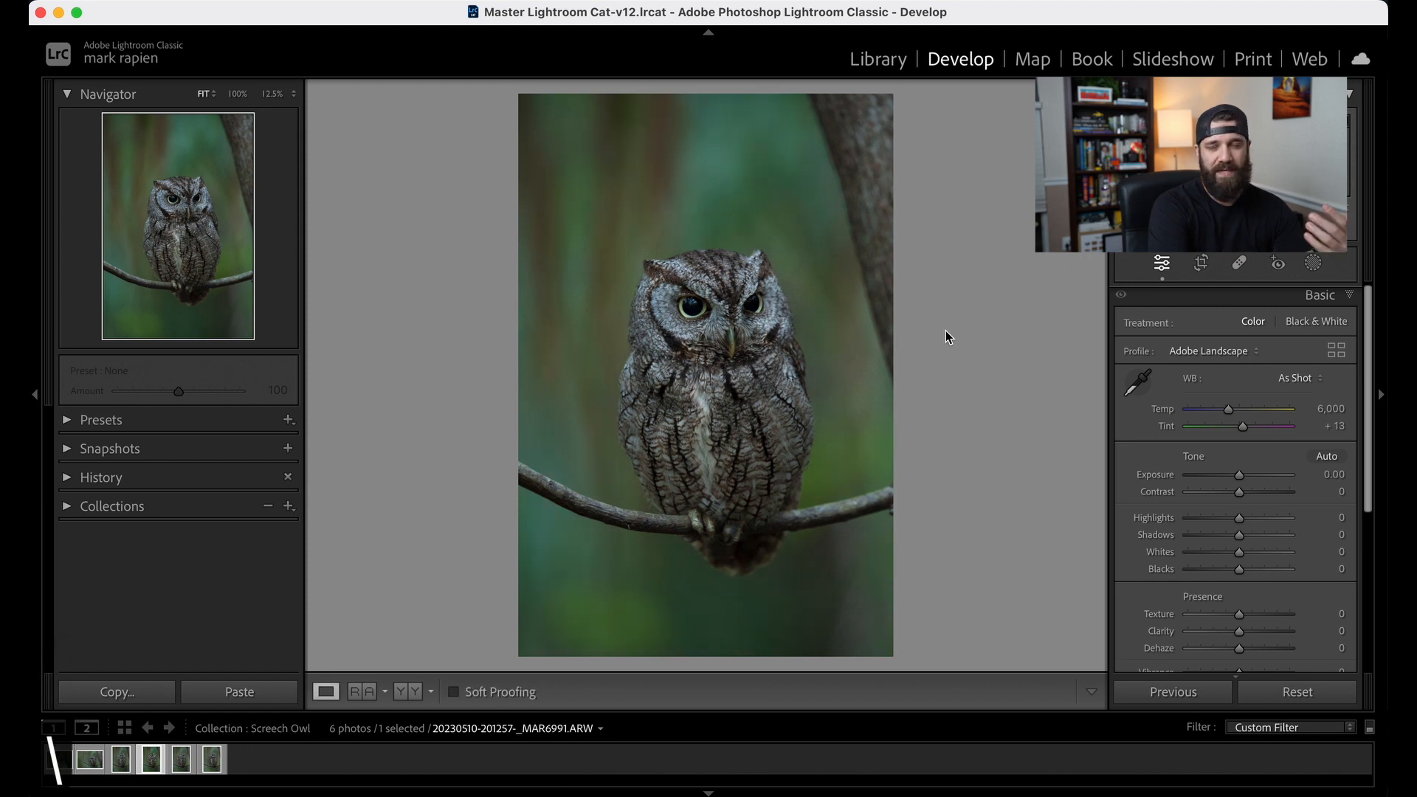
pyautogui.press('\\')
pyautogui.press('\\')
pyautogui.press('\\')
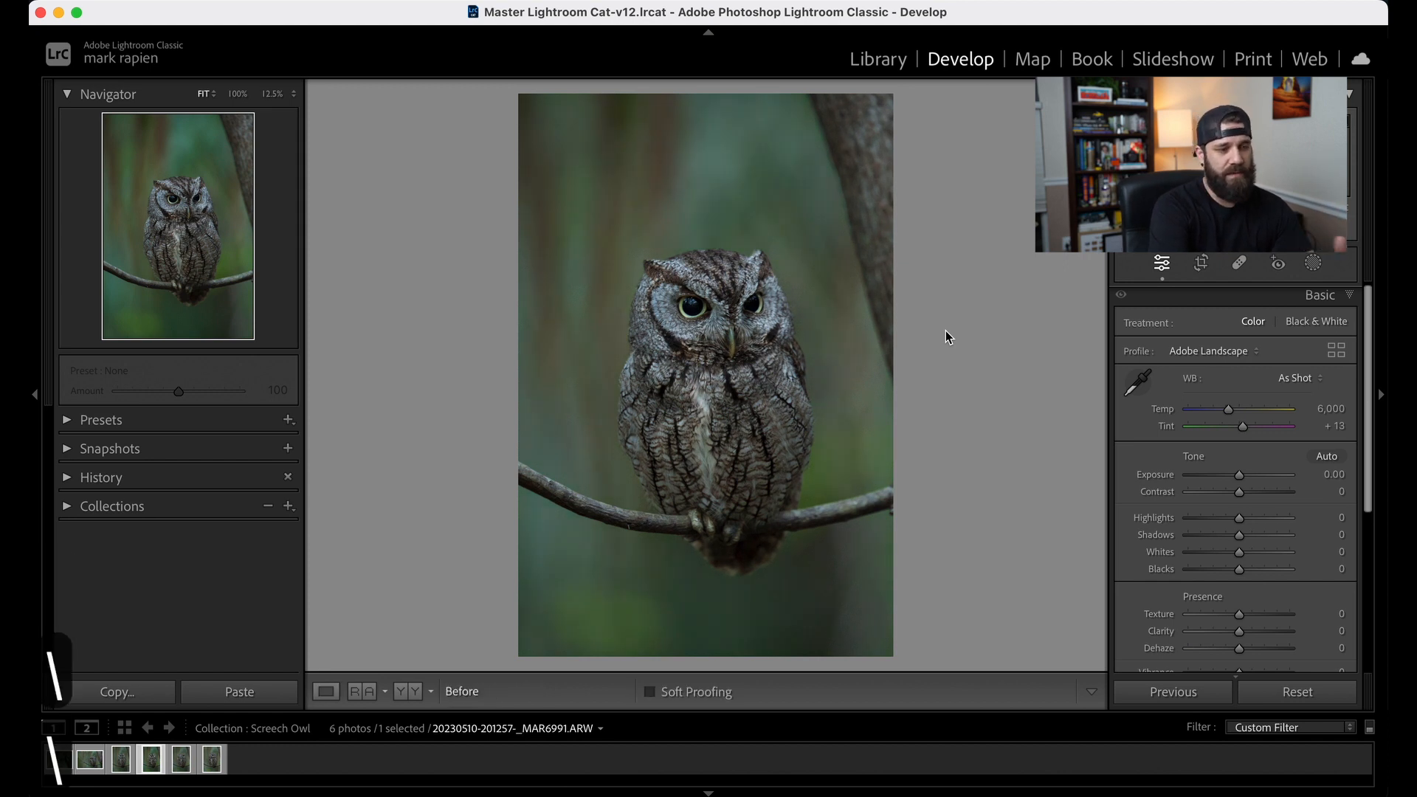
pyautogui.press('\\')
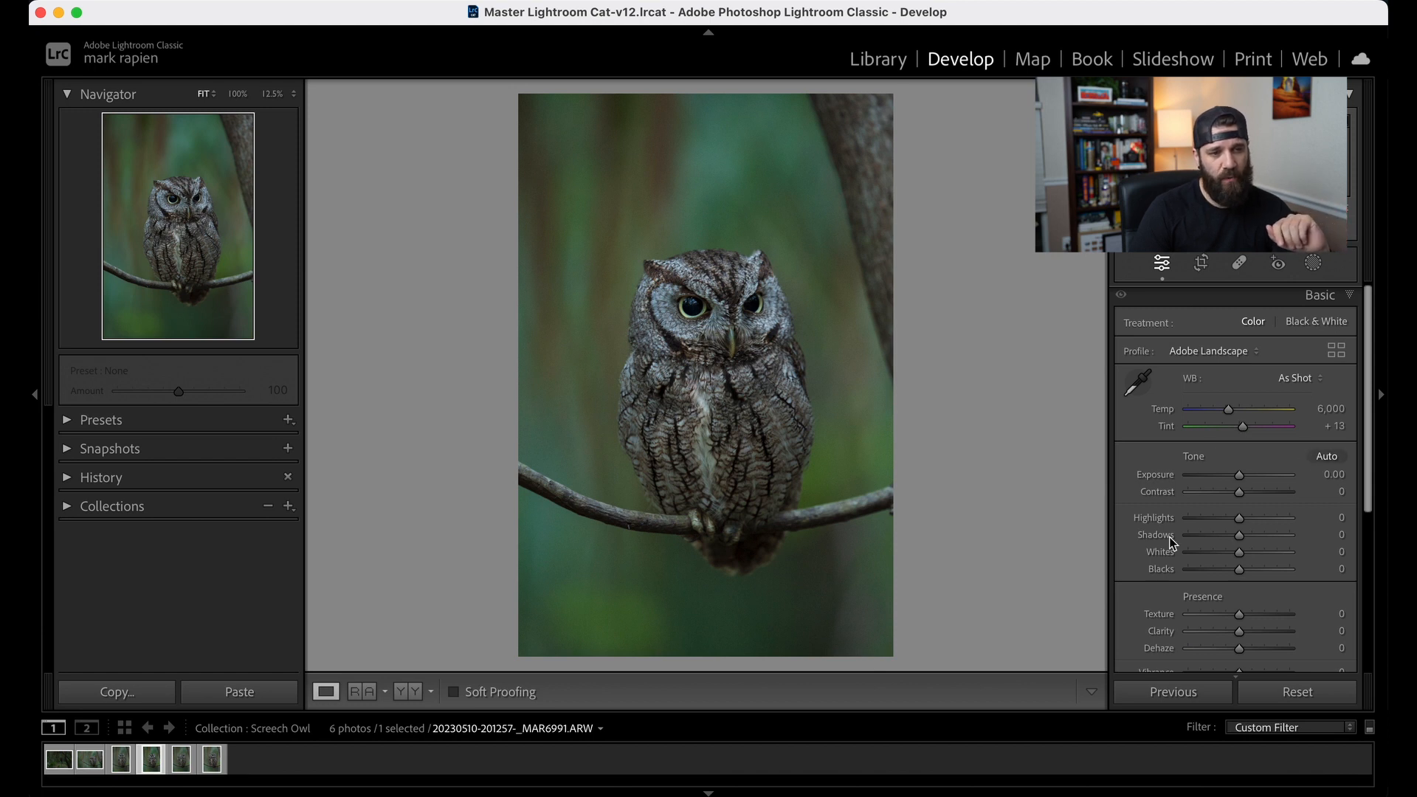
# Step: Apply automatic tone settings to the photo, and adjust Highlights to −49 and Shadows to +88
pyautogui.moveTo(1368, 380); pyautogui.dragTo(1356, 418)
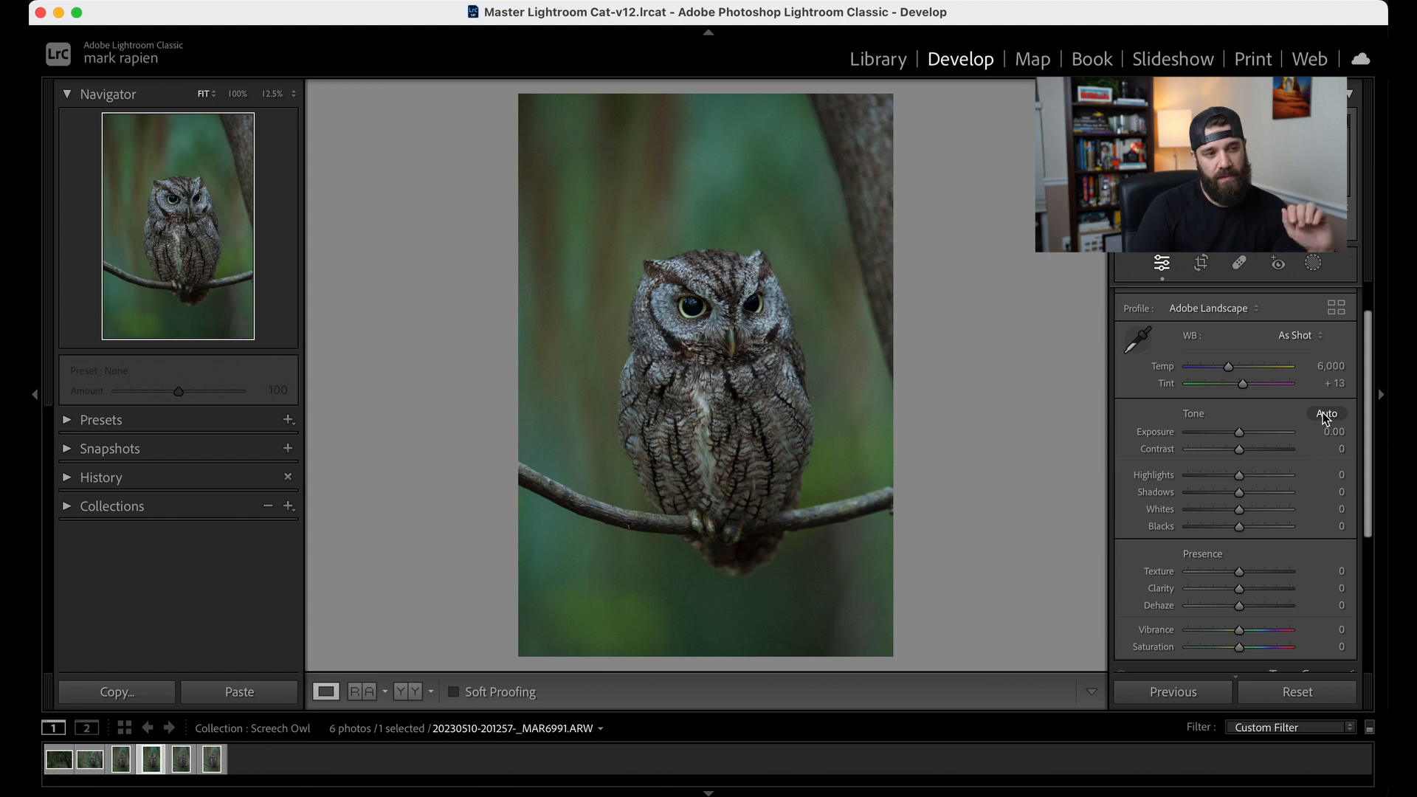
pyautogui.click(1326, 415)
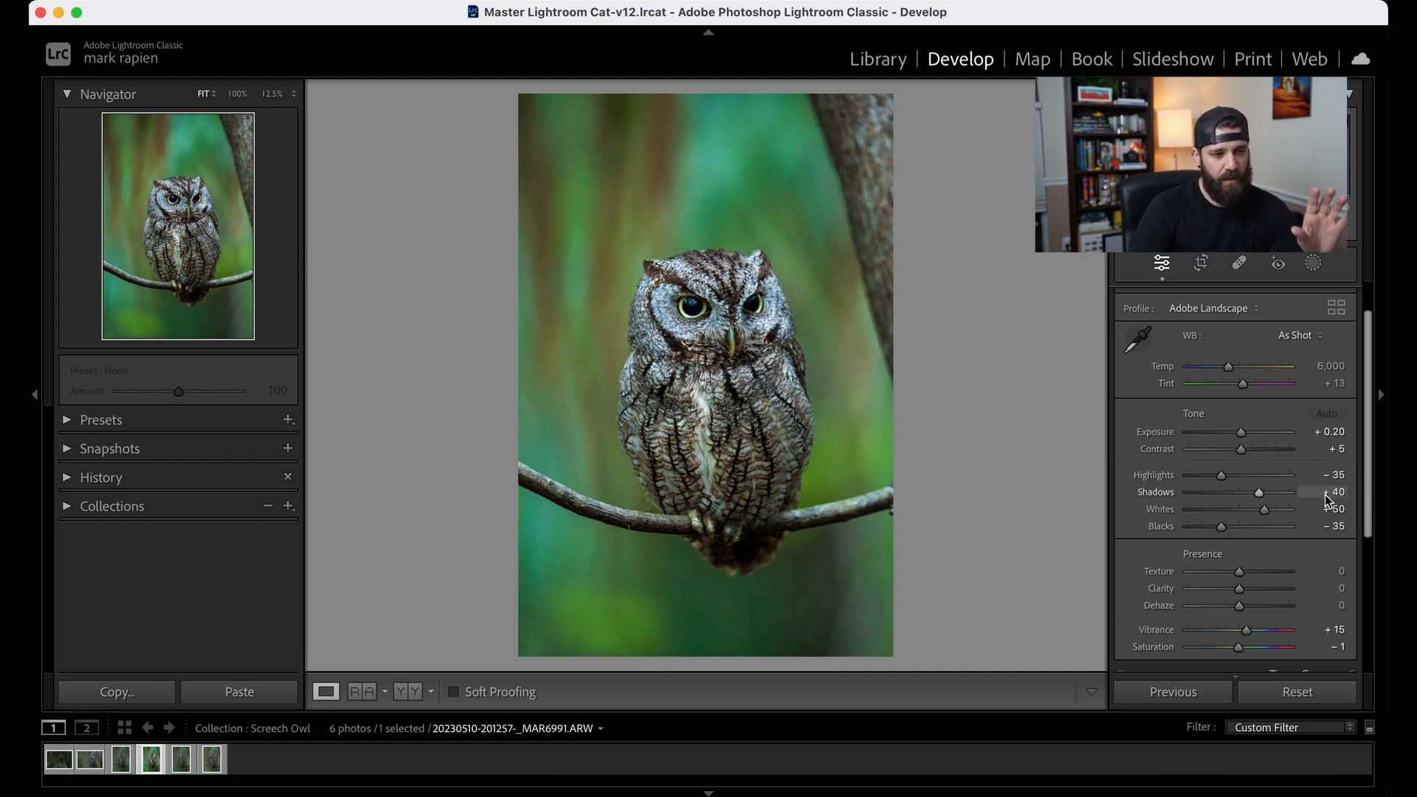
pyautogui.moveTo(1325, 495); pyautogui.dragTo(1293, 476)
pyautogui.moveTo(1293, 476); pyautogui.dragTo(1309, 476)
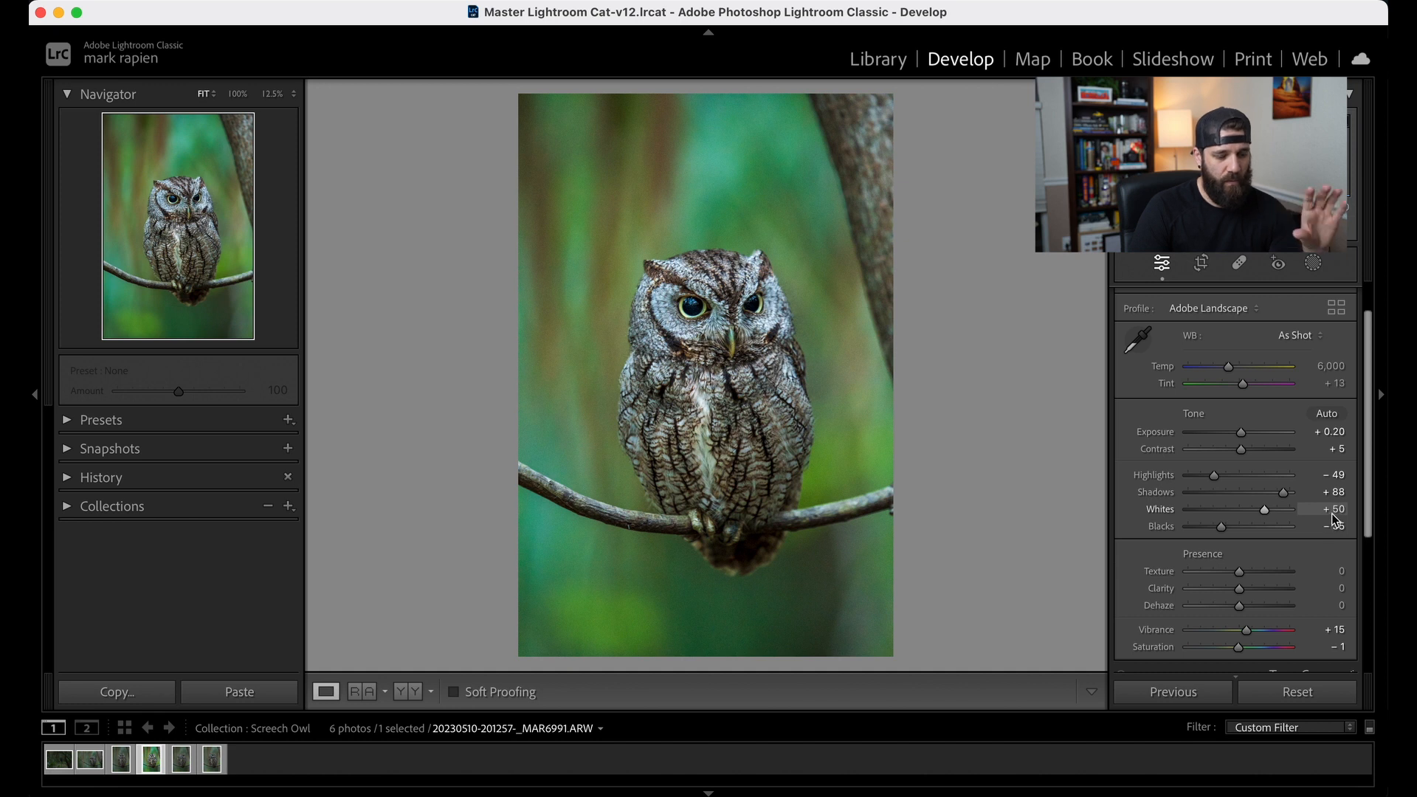
# Step: Try a different Whites value, undo it, and set Blacks to −10
pyautogui.moveTo(1333, 515); pyautogui.dragTo(1330, 518)
pyautogui.press('super+z')
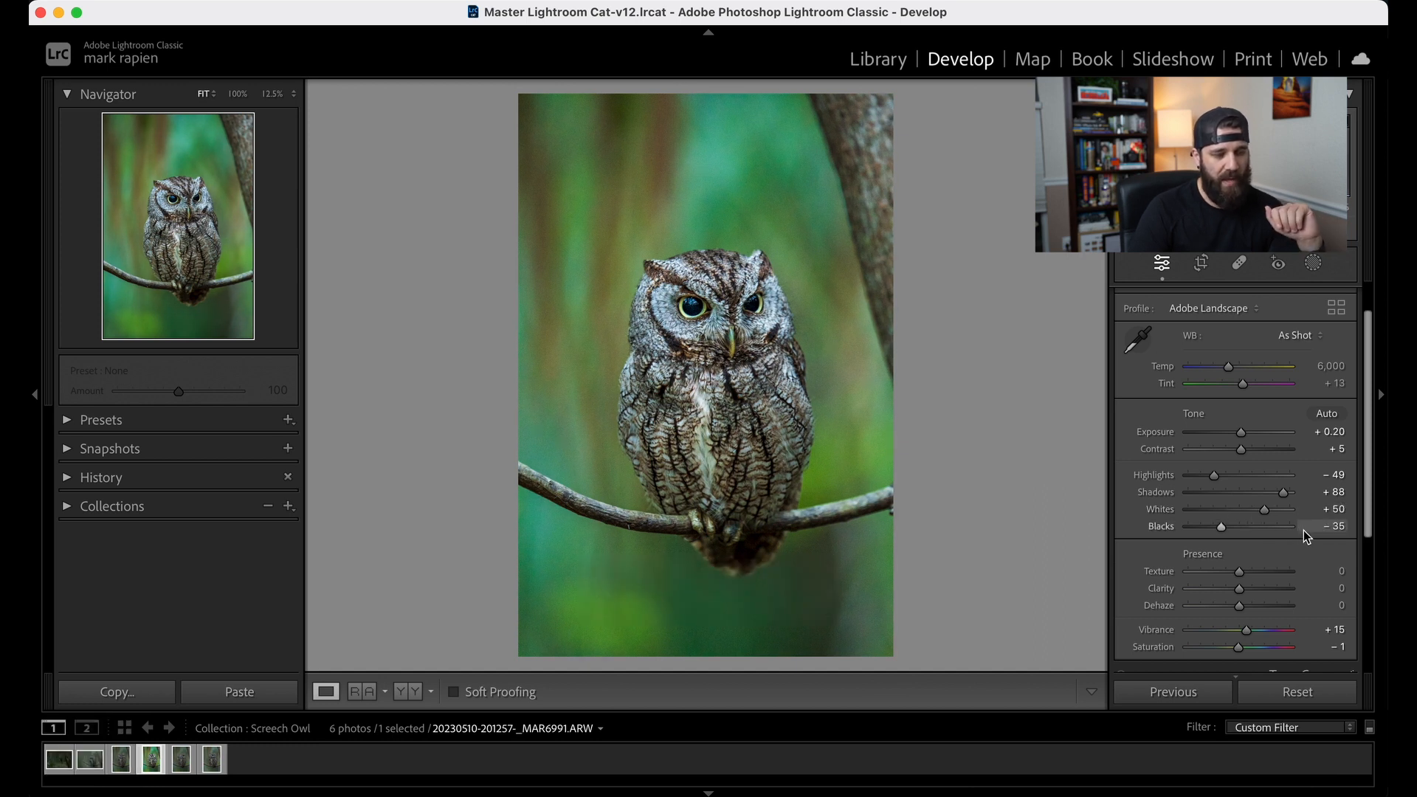
pyautogui.moveTo(1304, 530)
pyautogui.mouseDown()
pyautogui.moveTo(1339, 533)
pyautogui.moveTo(1304, 531)
pyautogui.moveTo(1318, 531)
pyautogui.mouseUp()
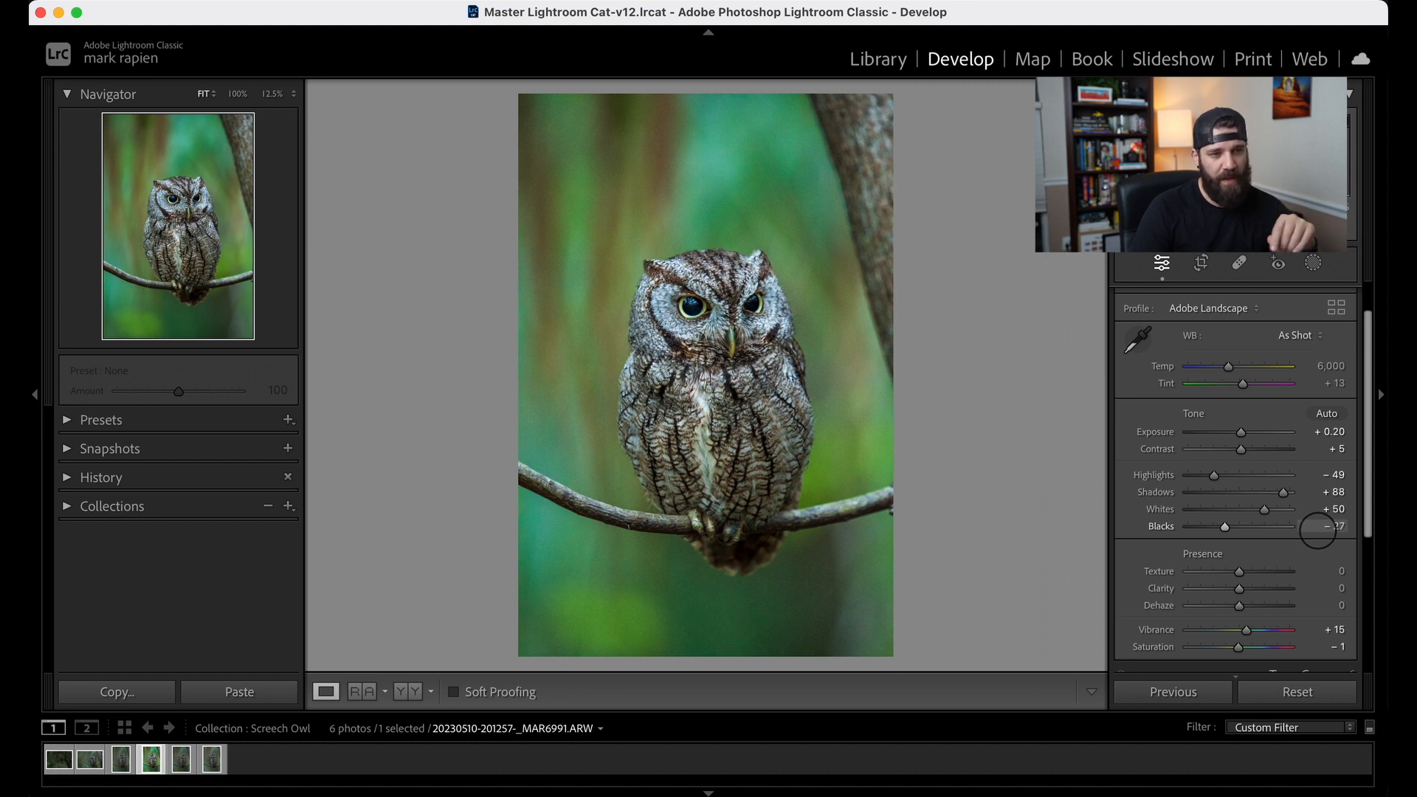
pyautogui.moveTo(1318, 530); pyautogui.dragTo(1333, 531)
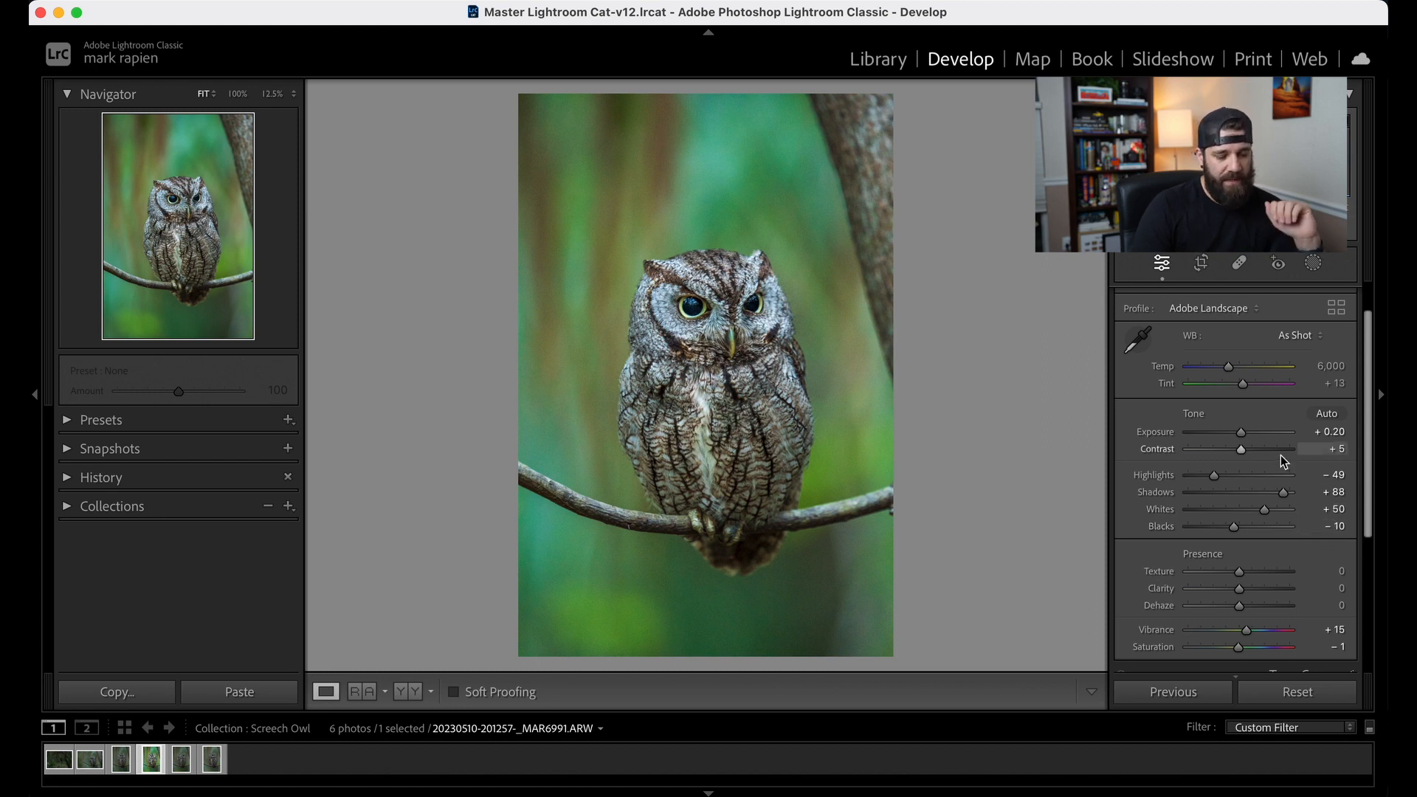
# Step: Set the photo's Exposure to +0.40
pyautogui.click(1327, 436)
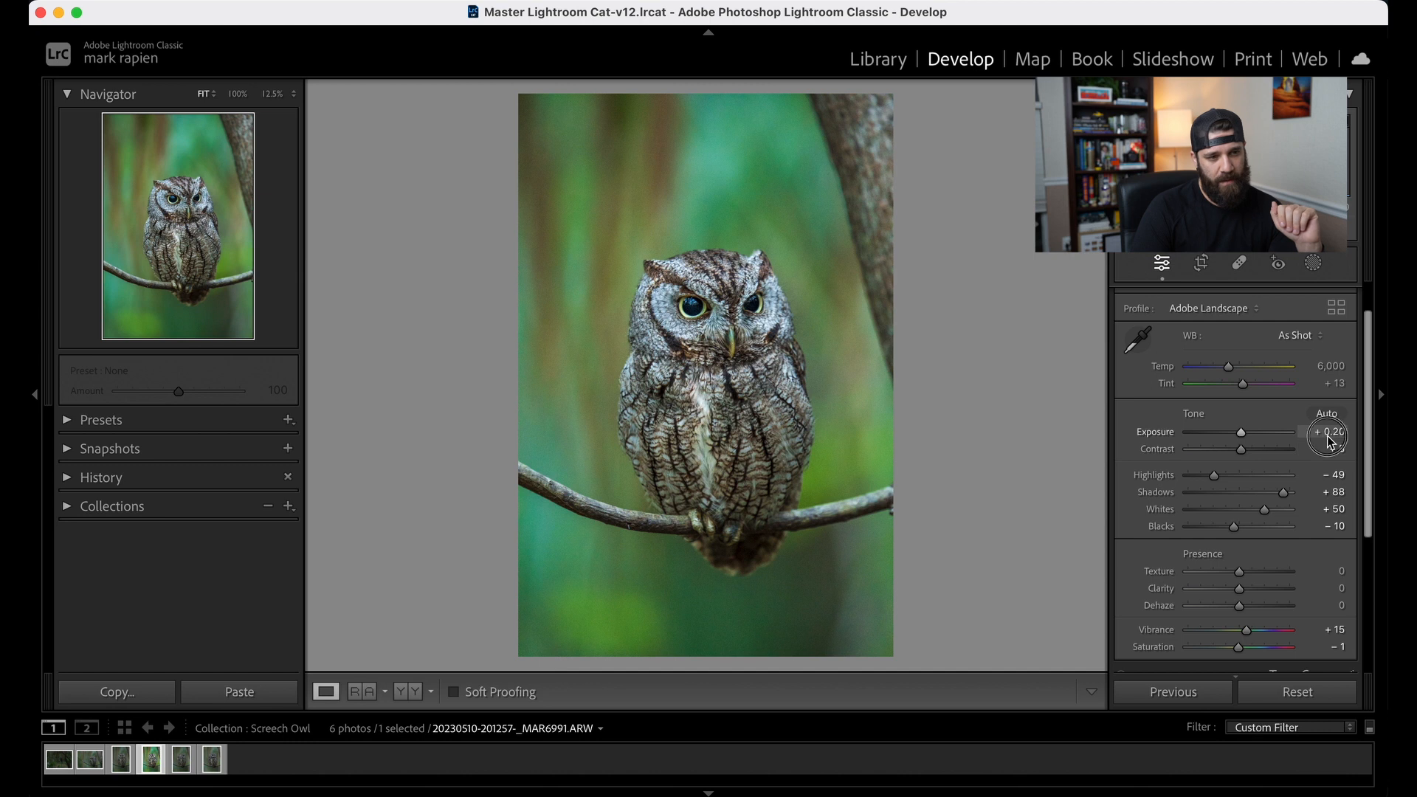
pyautogui.moveTo(1328, 437); pyautogui.dragTo(1327, 433)
pyautogui.click(1322, 430)
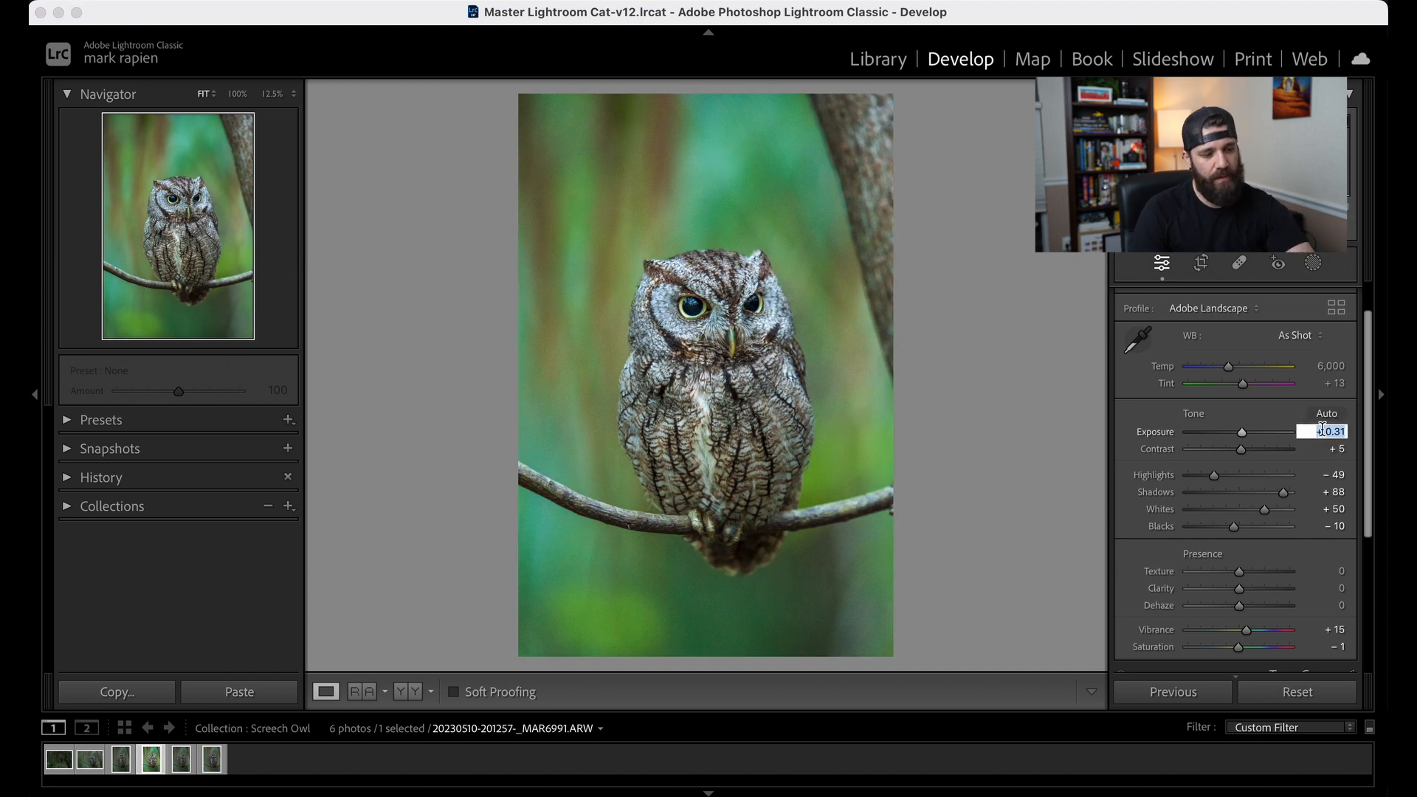
pyautogui.write('.4')
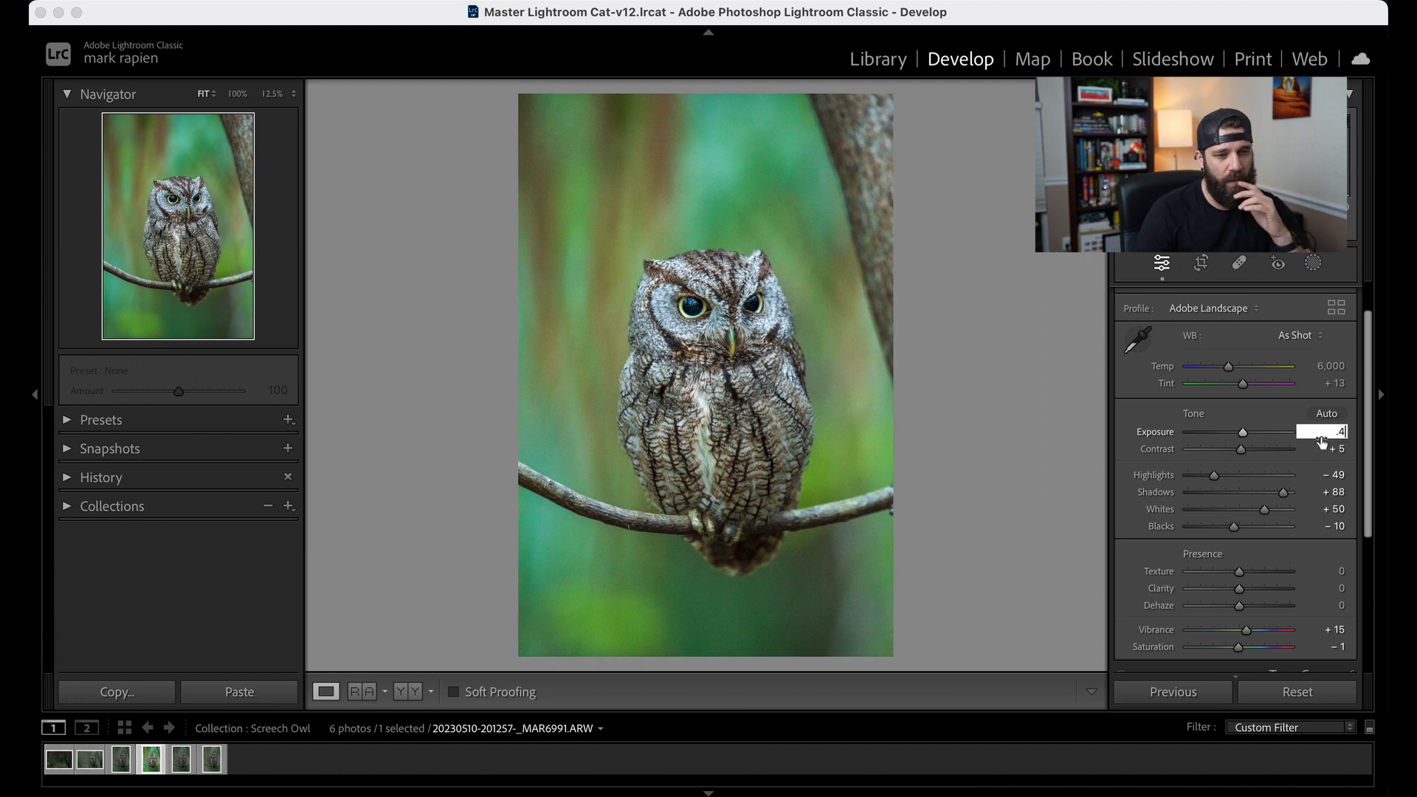
pyautogui.press('Return')
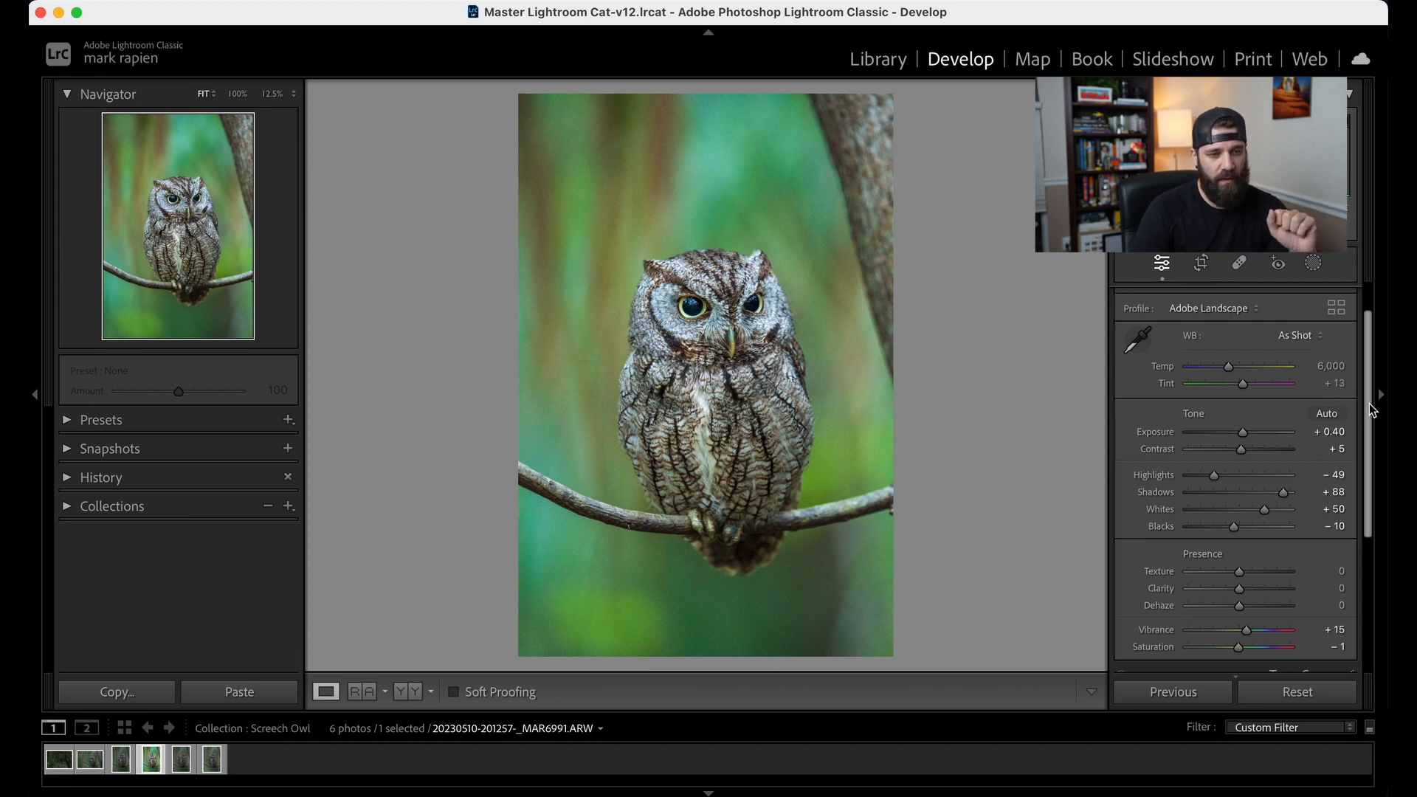
# Step: Set the photo's Texture to +5 and Clarity to −10
pyautogui.moveTo(1371, 410); pyautogui.dragTo(1369, 444)
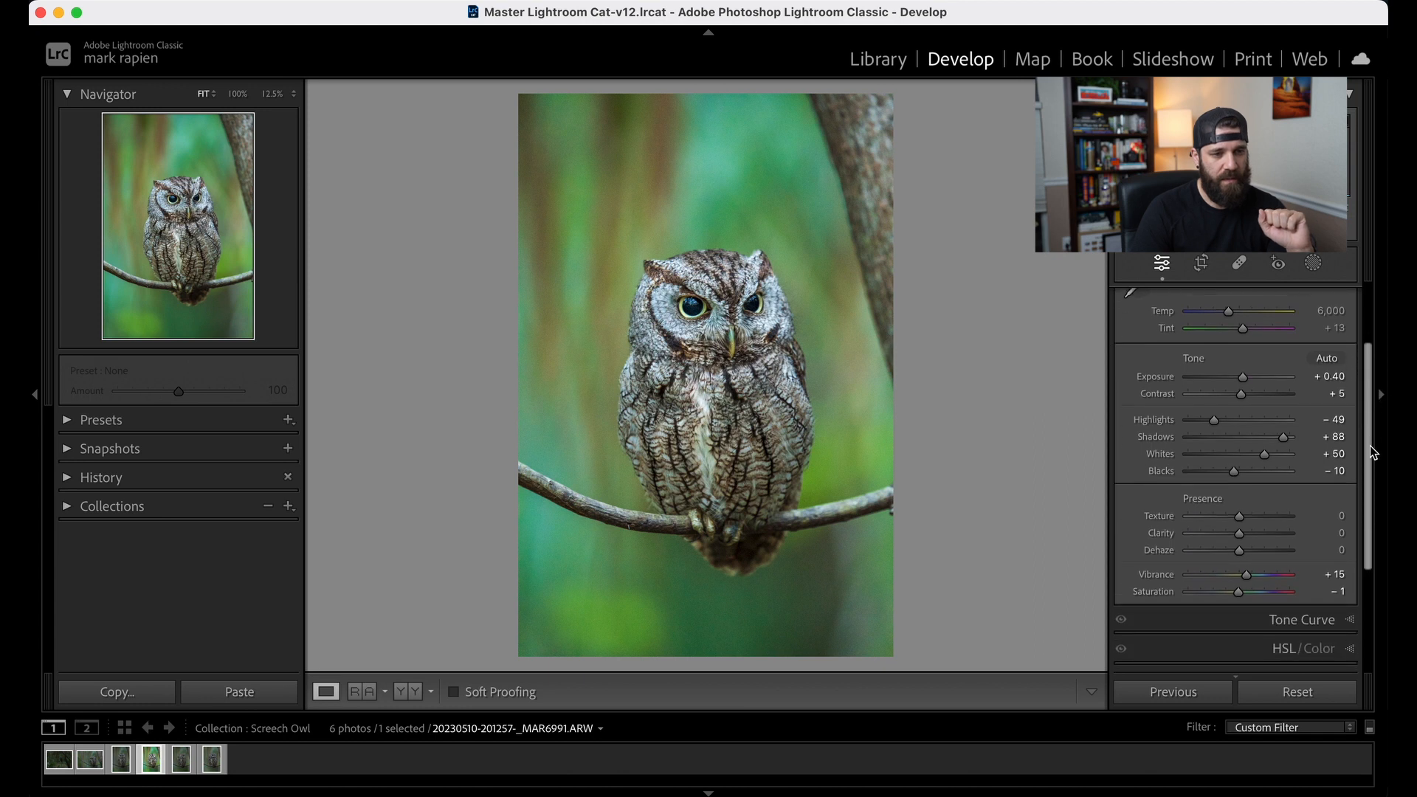
pyautogui.click(1331, 517)
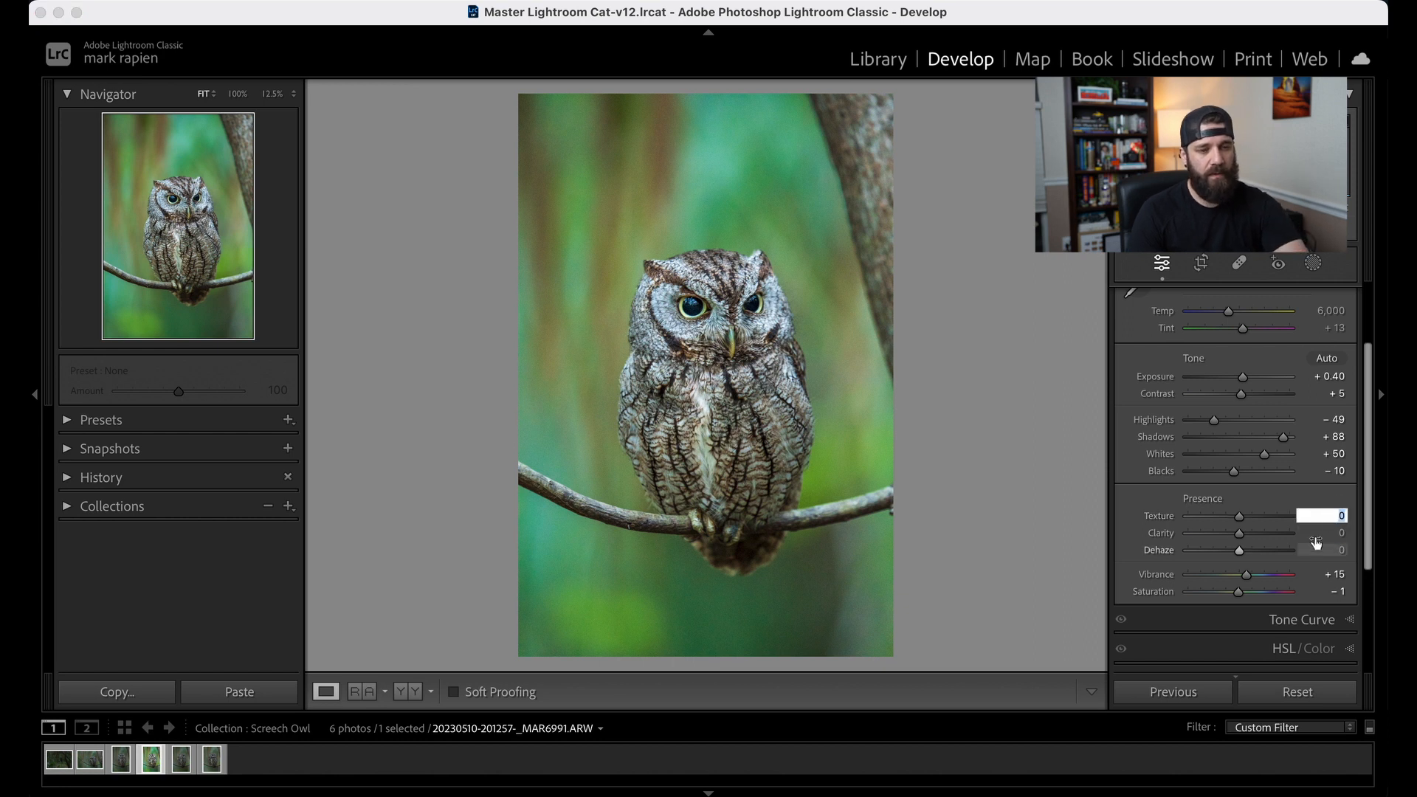
pyautogui.click(1302, 501)
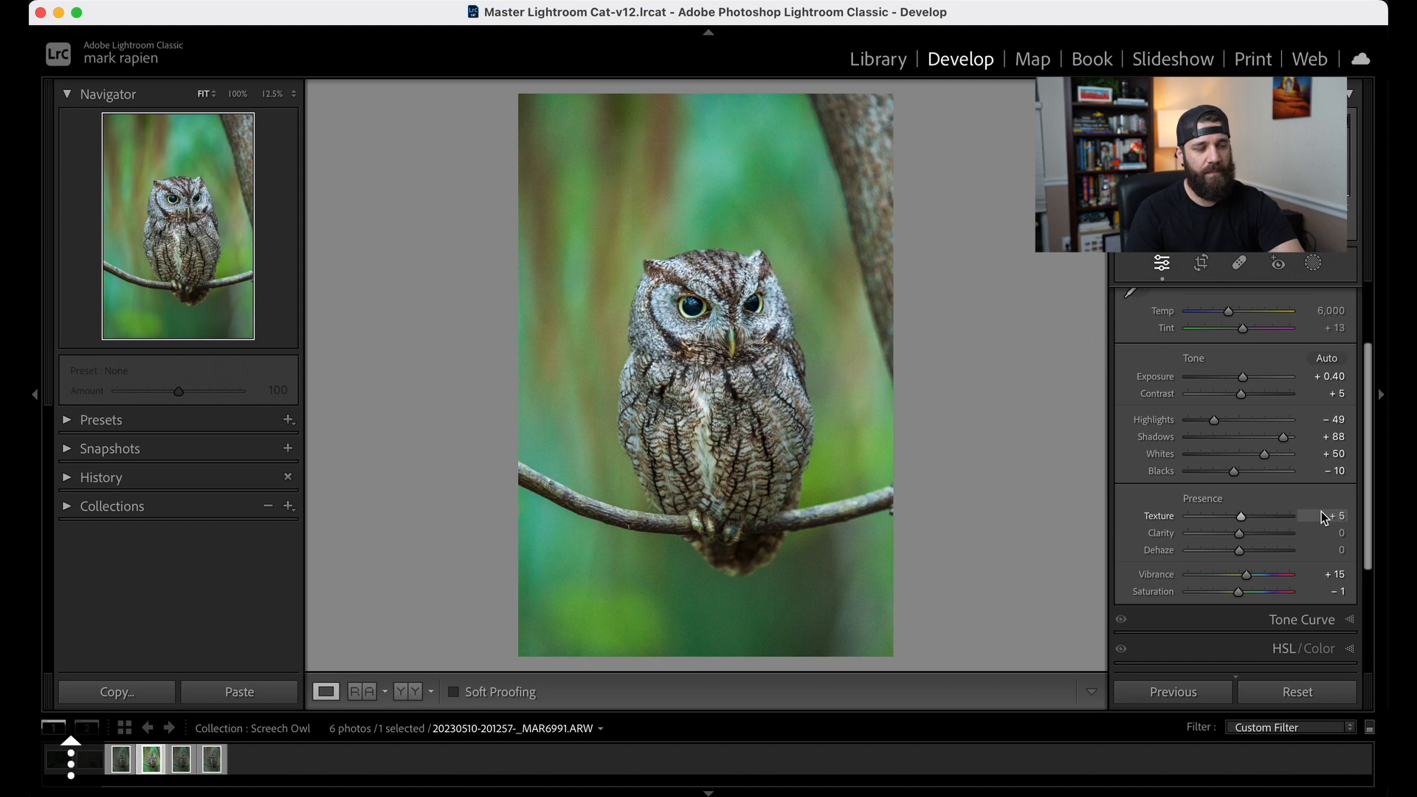
pyautogui.moveTo(1321, 513); pyautogui.dragTo(1328, 515)
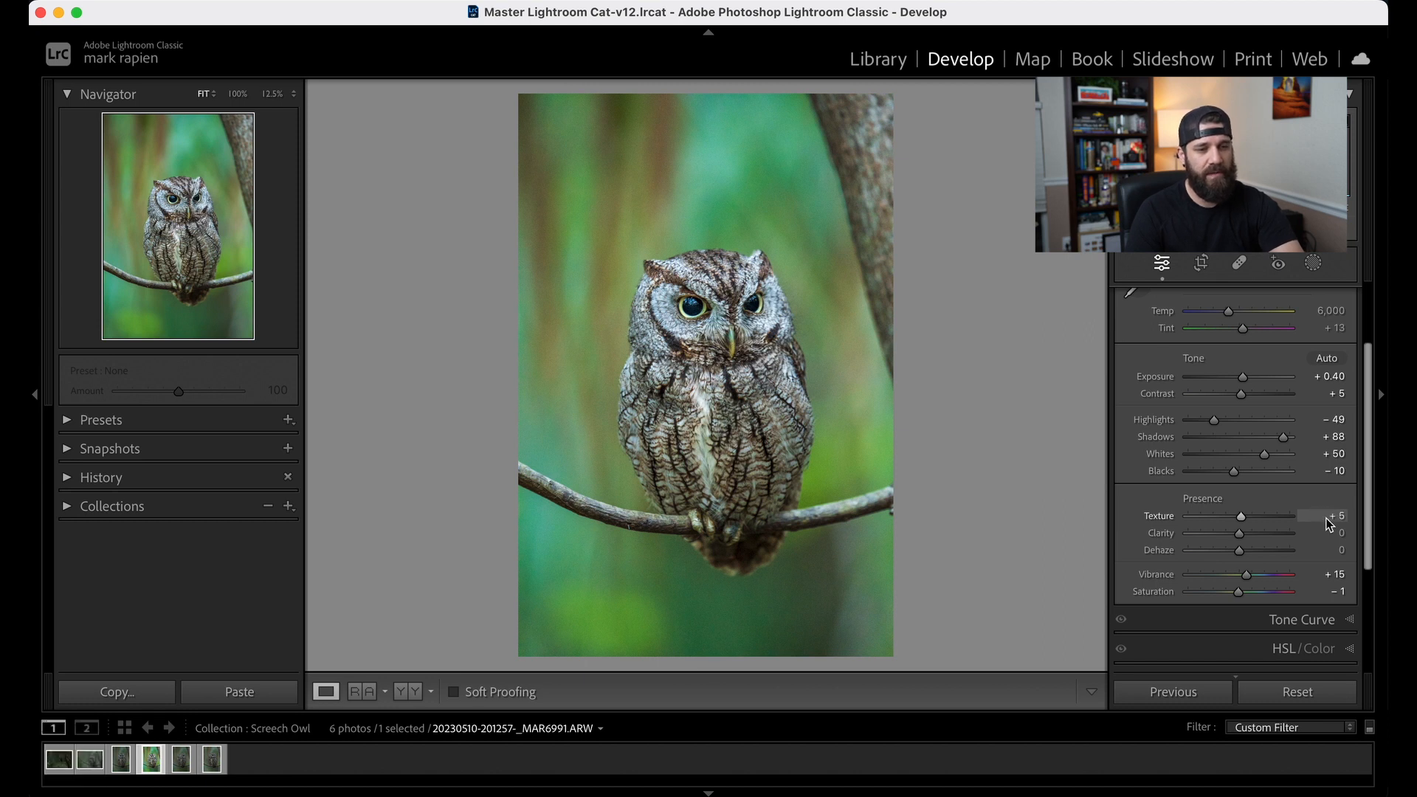
pyautogui.press('Up')
pyautogui.press('Down')
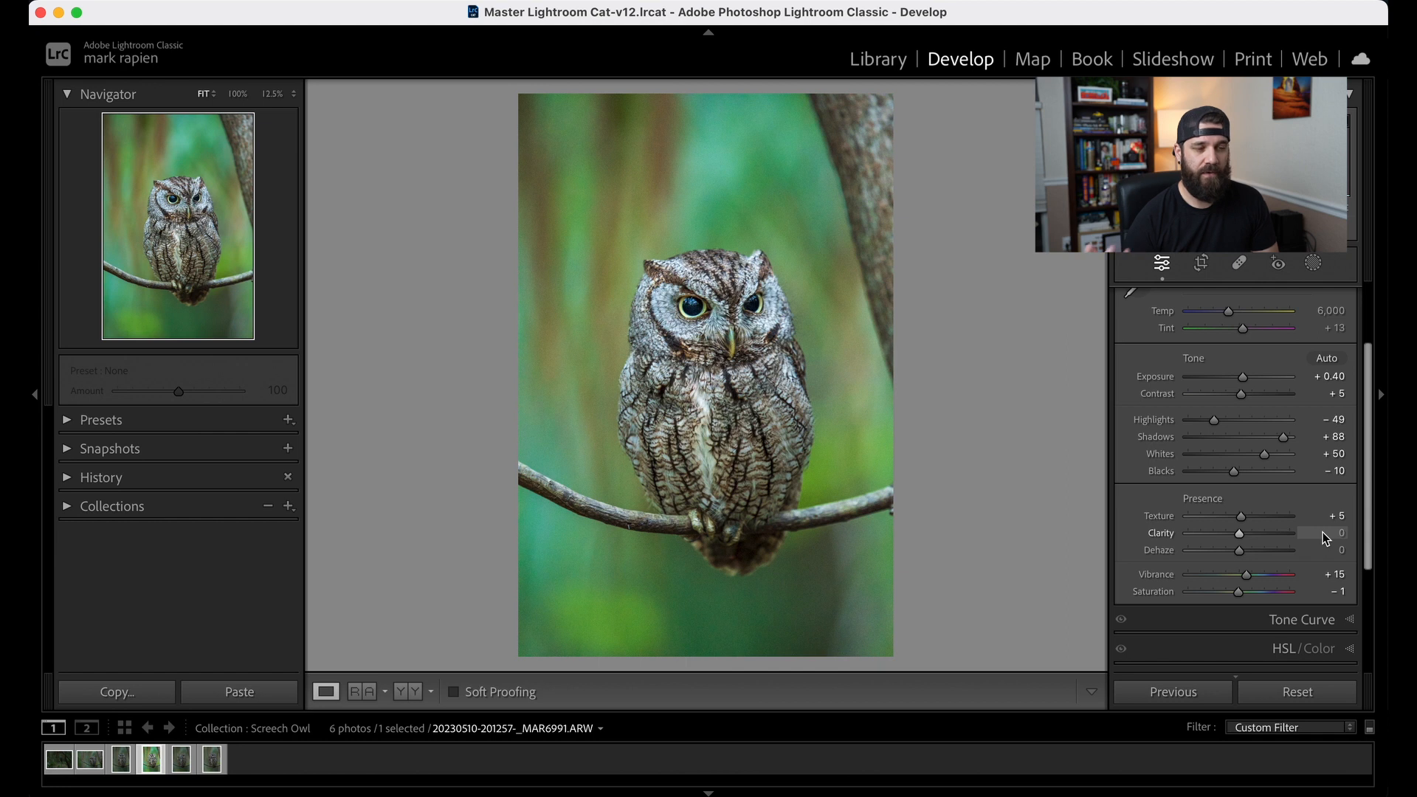
pyautogui.scroll(-2, 1322, 533)
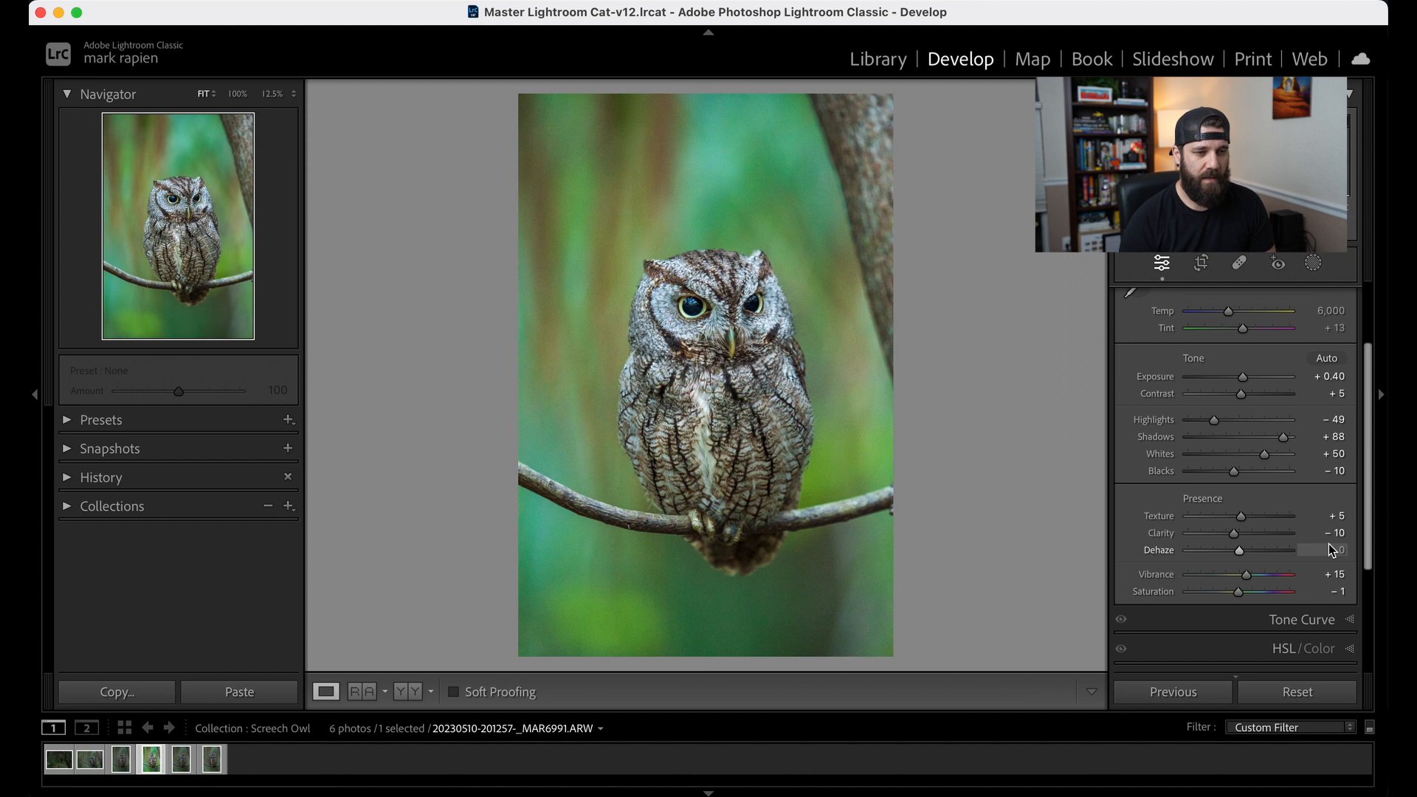
# Step: Test positive and negative Dehaze amounts on the photo and settle on −5
pyautogui.scroll(-5, 1332, 550)
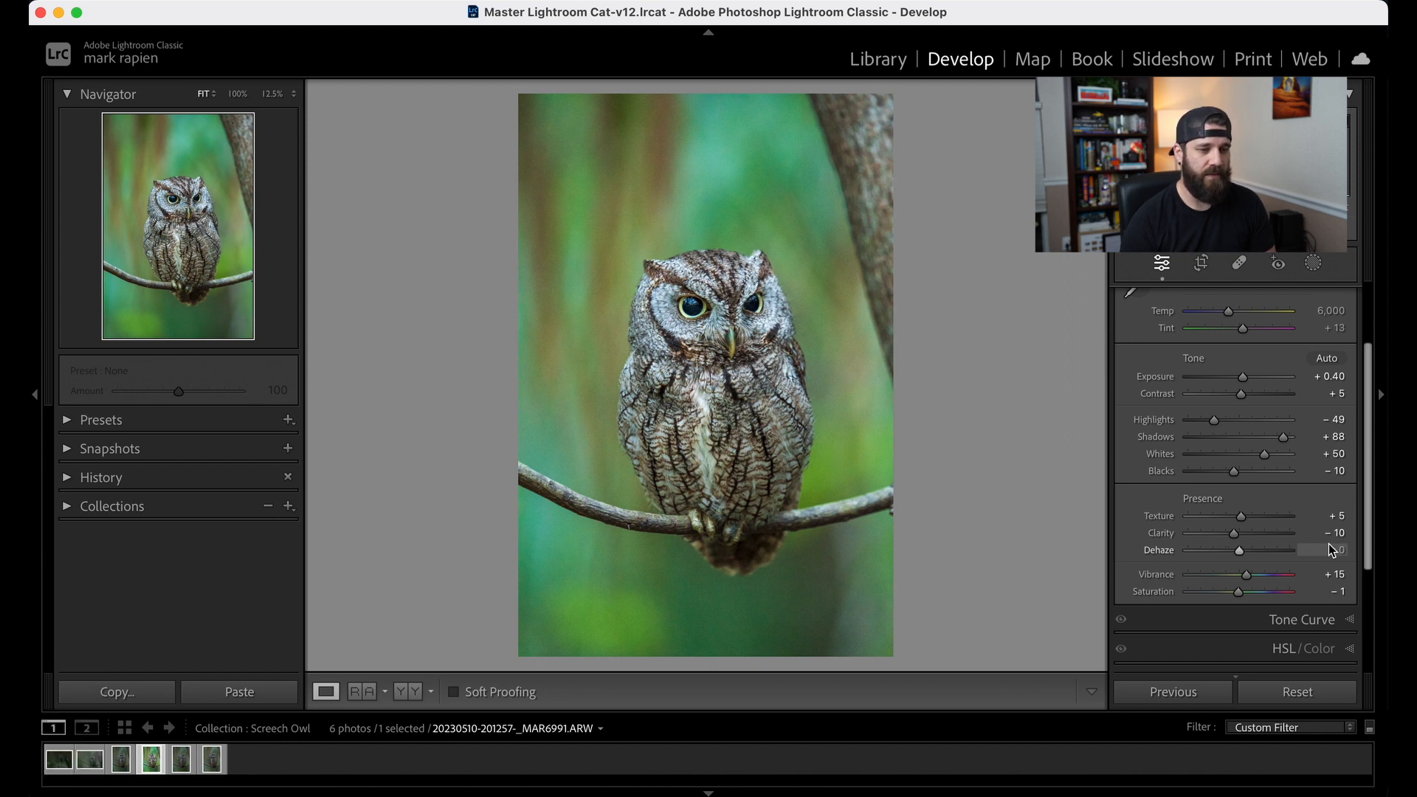
pyautogui.press('Up')
pyautogui.press('Up')
pyautogui.press('Up')
pyautogui.press('Up')
pyautogui.press('Down')
pyautogui.press('Down')
pyautogui.press('Down')
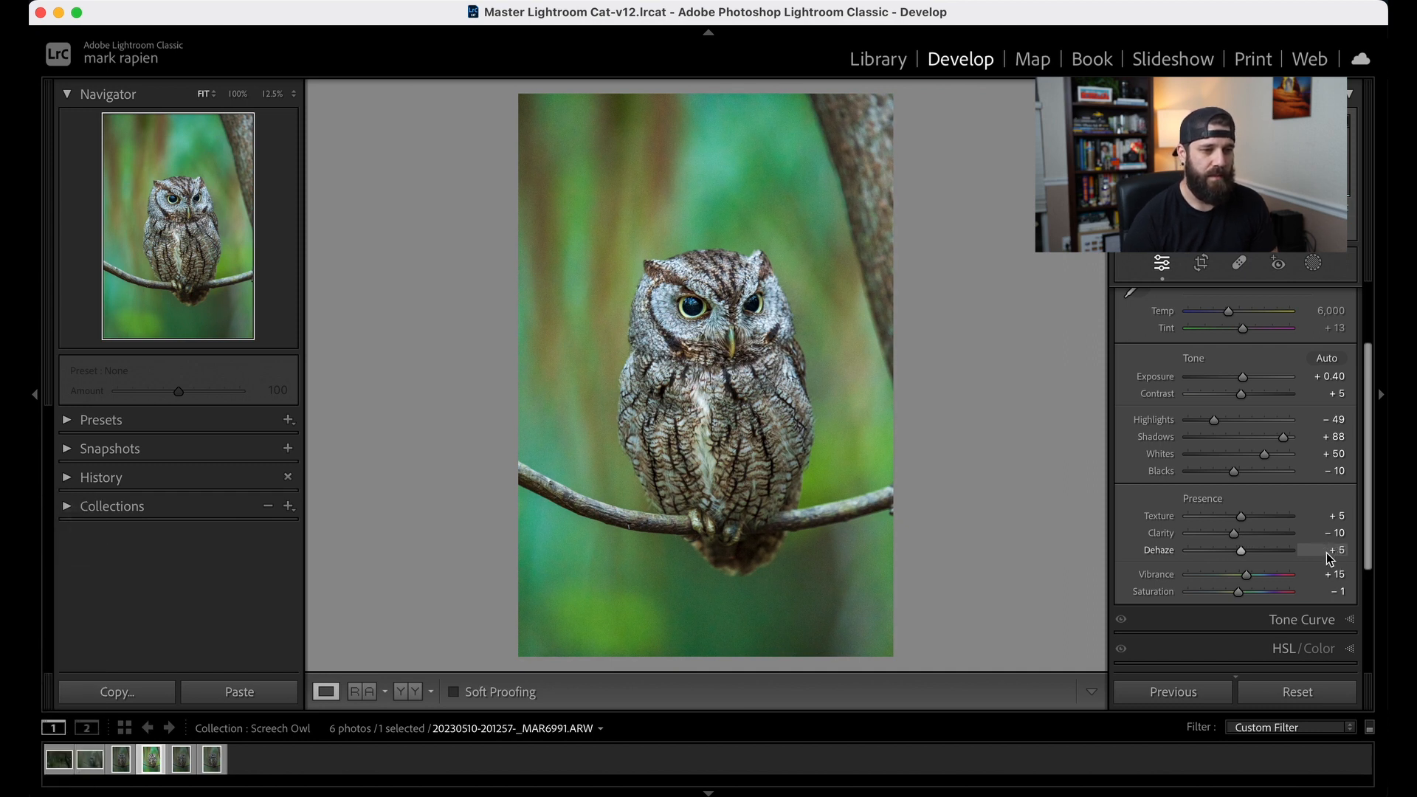
pyautogui.press('Down')
pyautogui.press('Down')
pyautogui.press('Down')
pyautogui.press('Down')
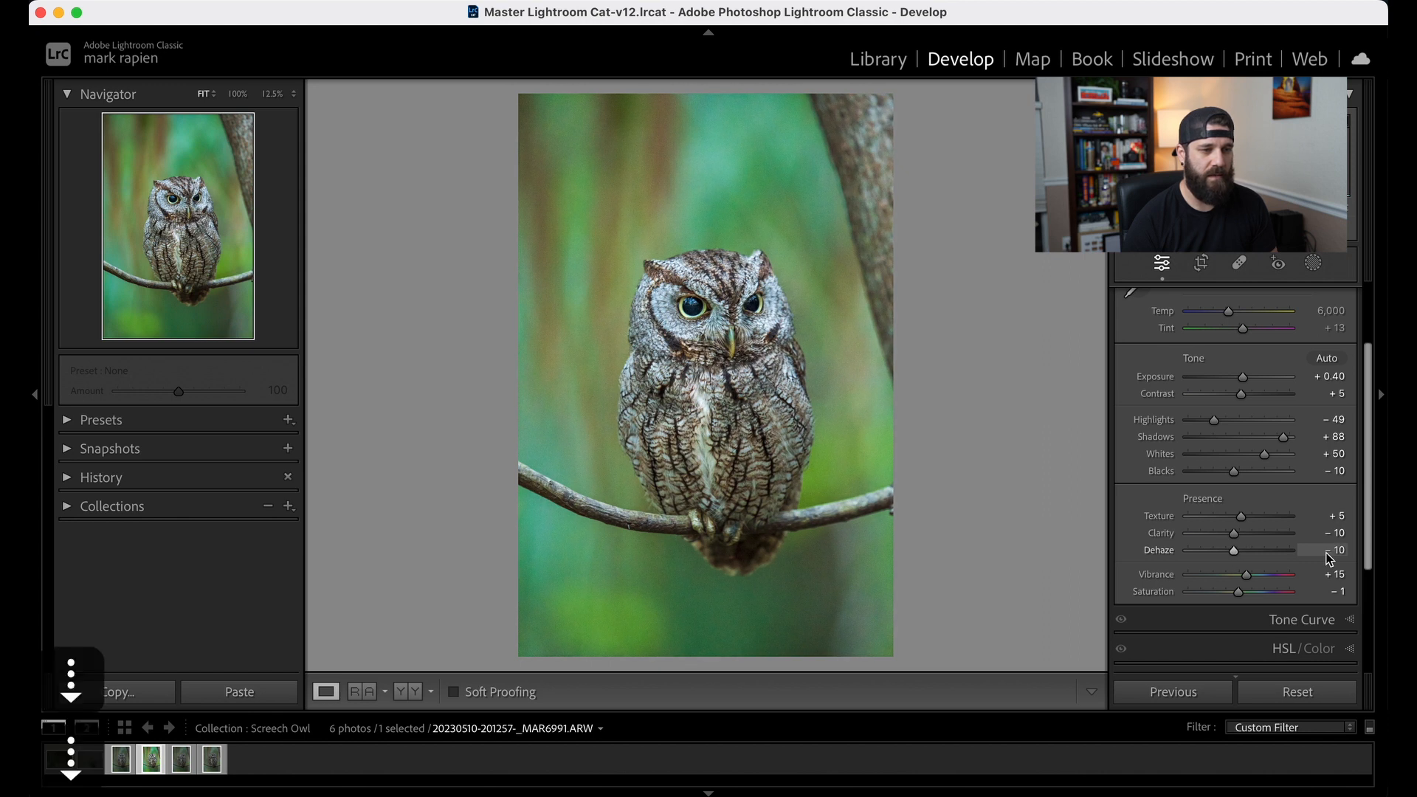
pyautogui.press('Up')
pyautogui.press('Up')
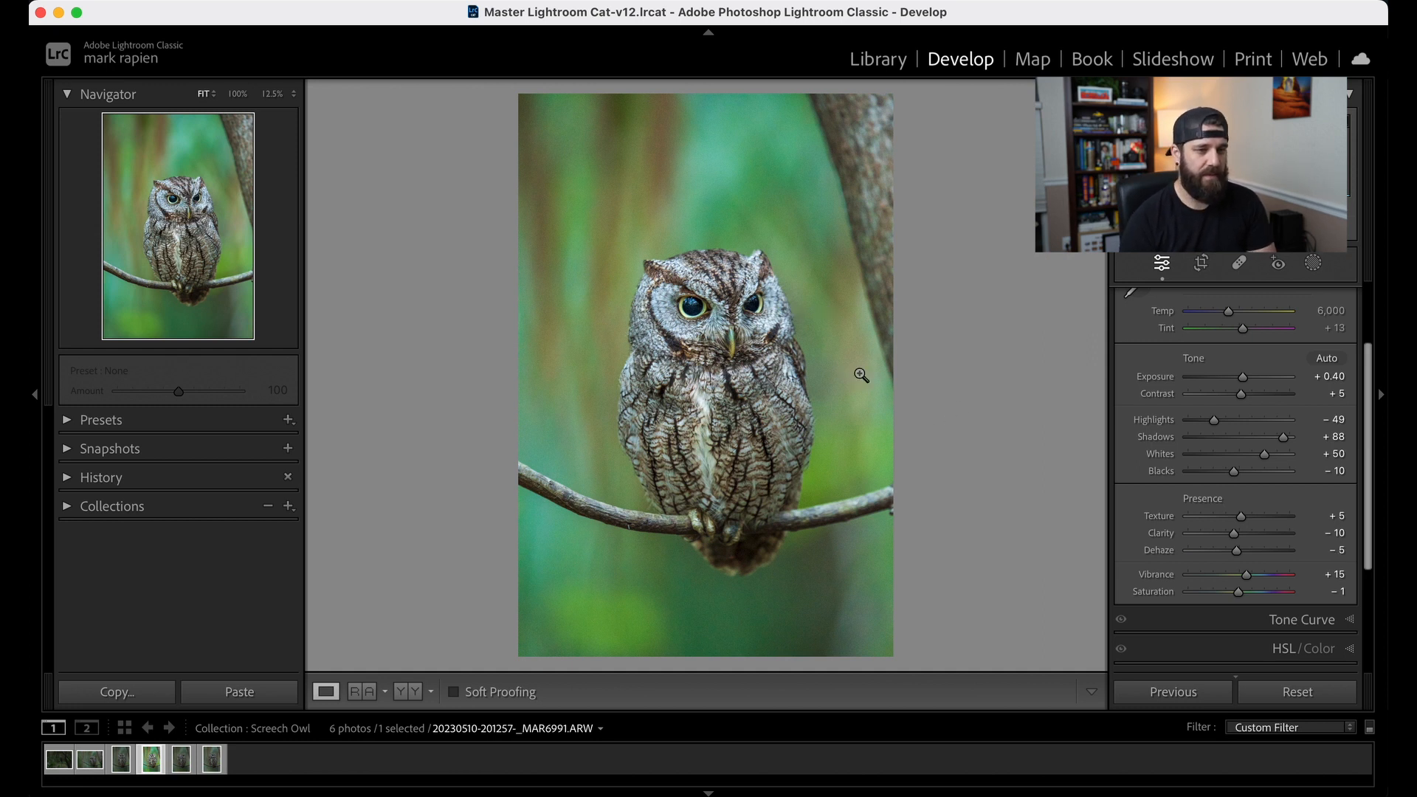
# Step: Compare the edited owl photo with its original unedited version
pyautogui.press('\\')
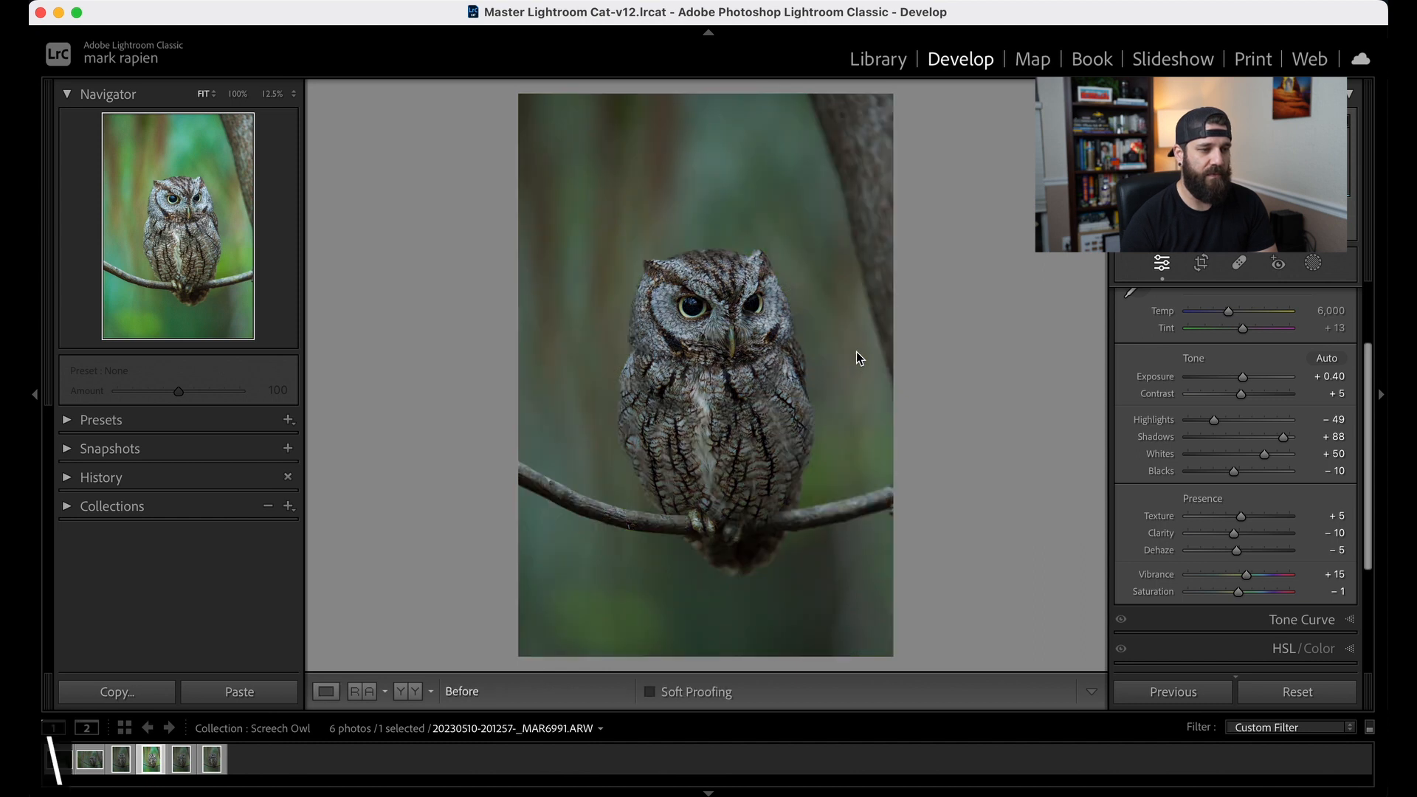
pyautogui.press('\\')
pyautogui.press('\\')
pyautogui.press('\\')
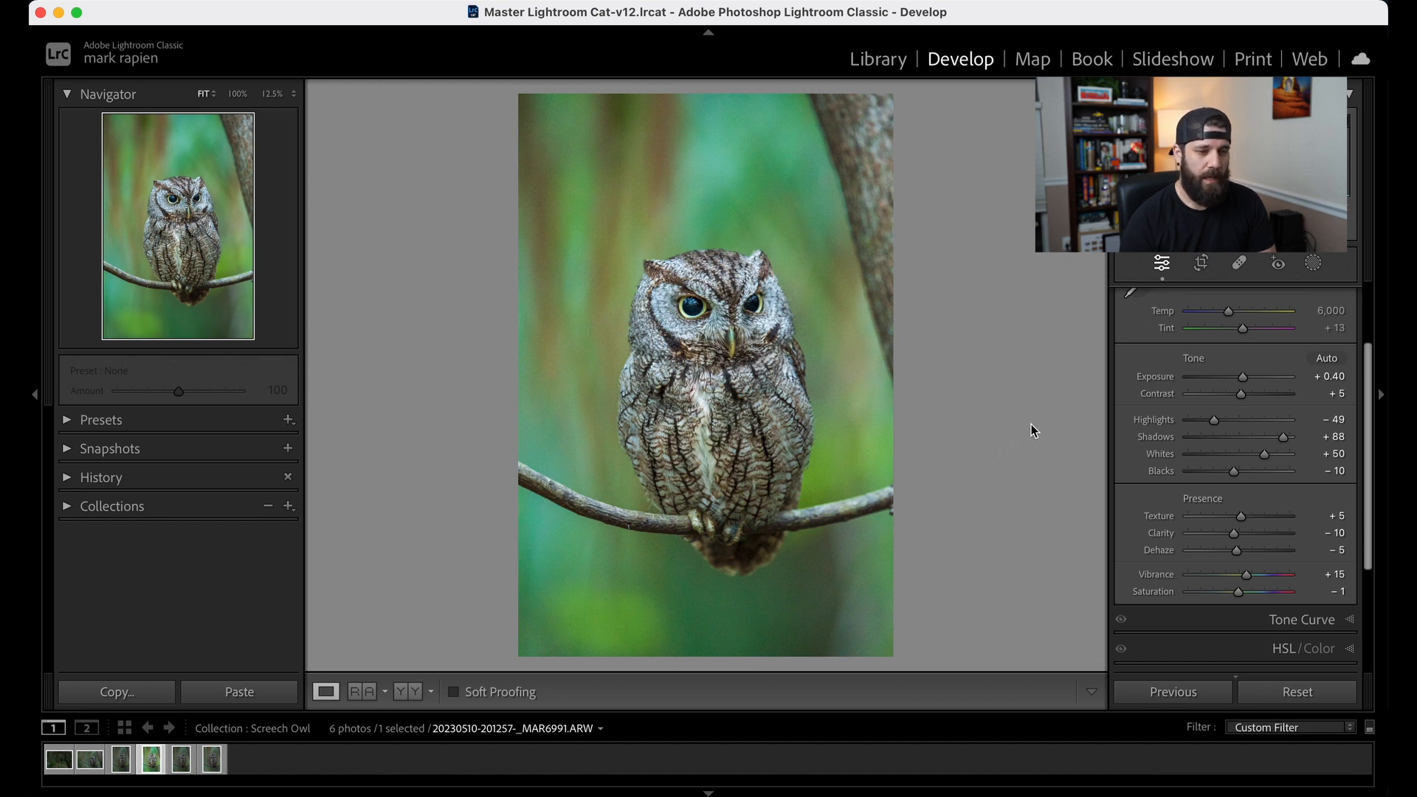
pyautogui.moveTo(1371, 420); pyautogui.dragTo(1370, 489)
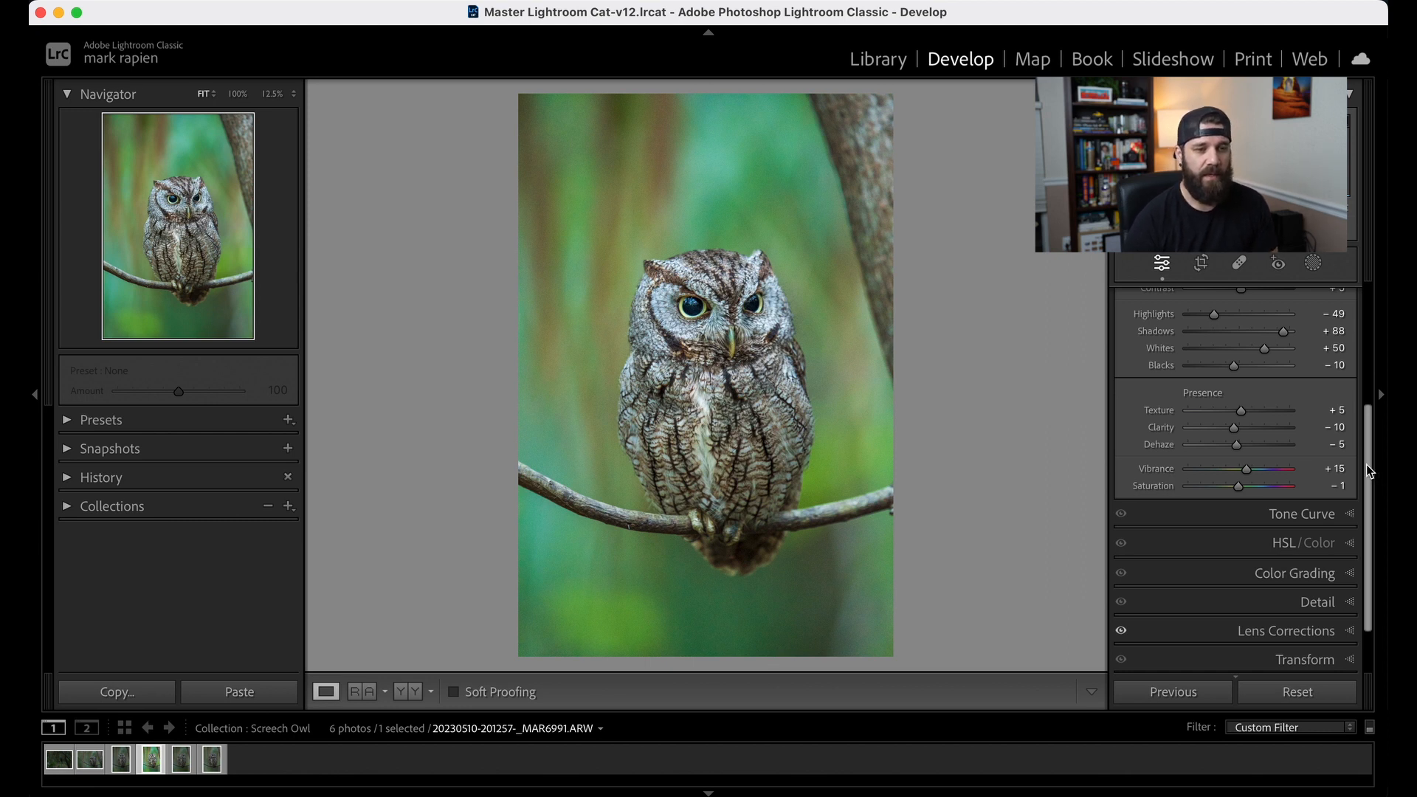
pyautogui.scroll(5, 1366, 463)
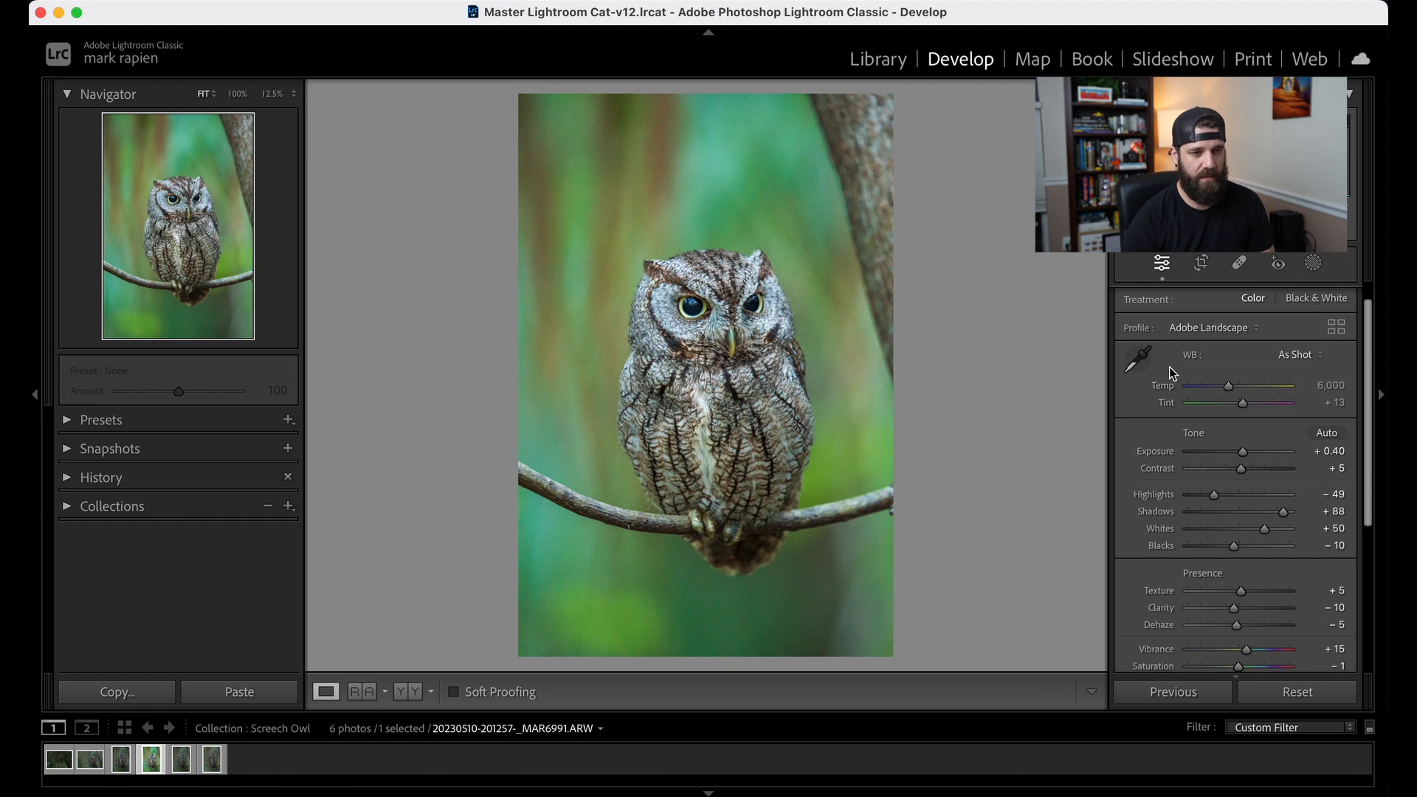
# Step: Sample the white balance from the owl's feathers and fine-tune the photo's Temp to 6,850
pyautogui.click(1145, 362)
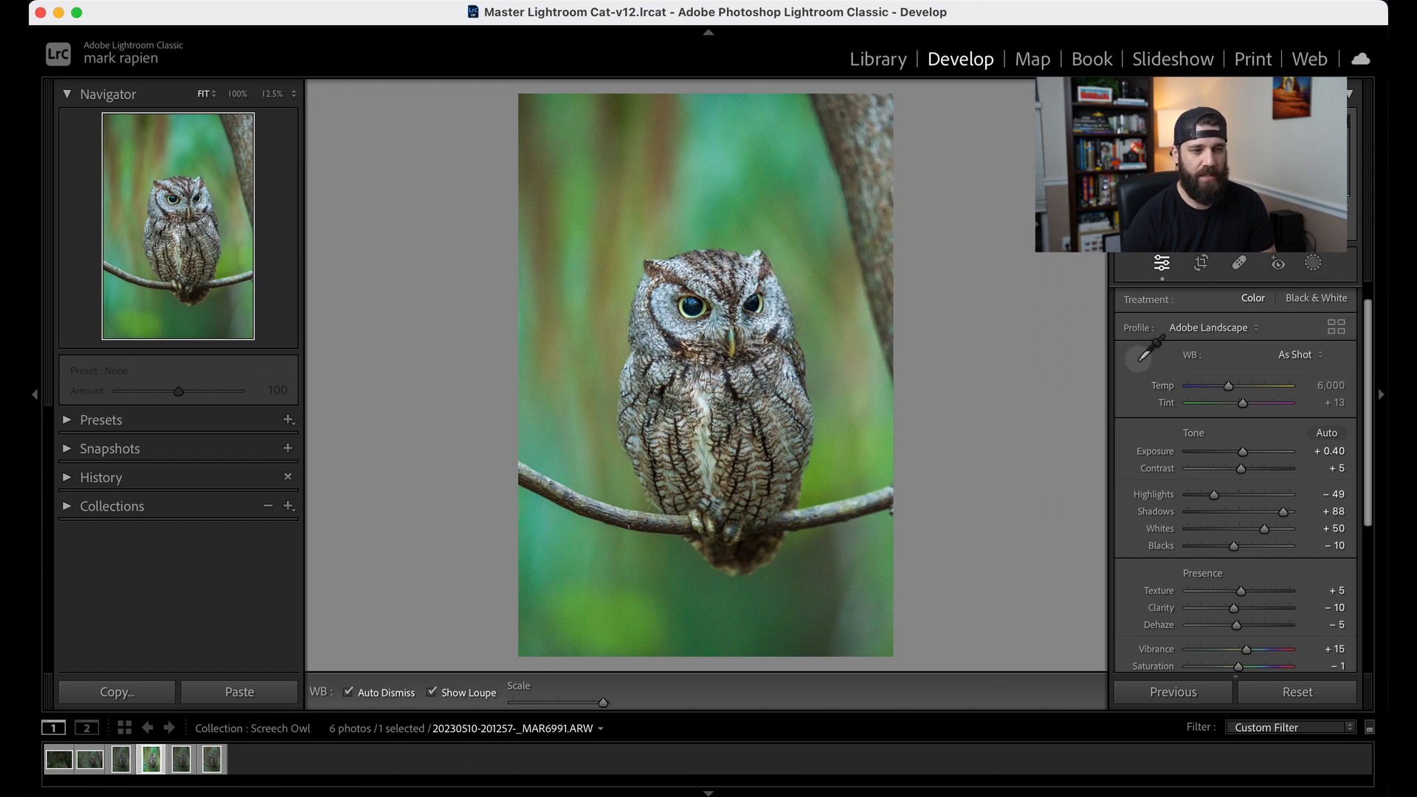
pyautogui.click(768, 320)
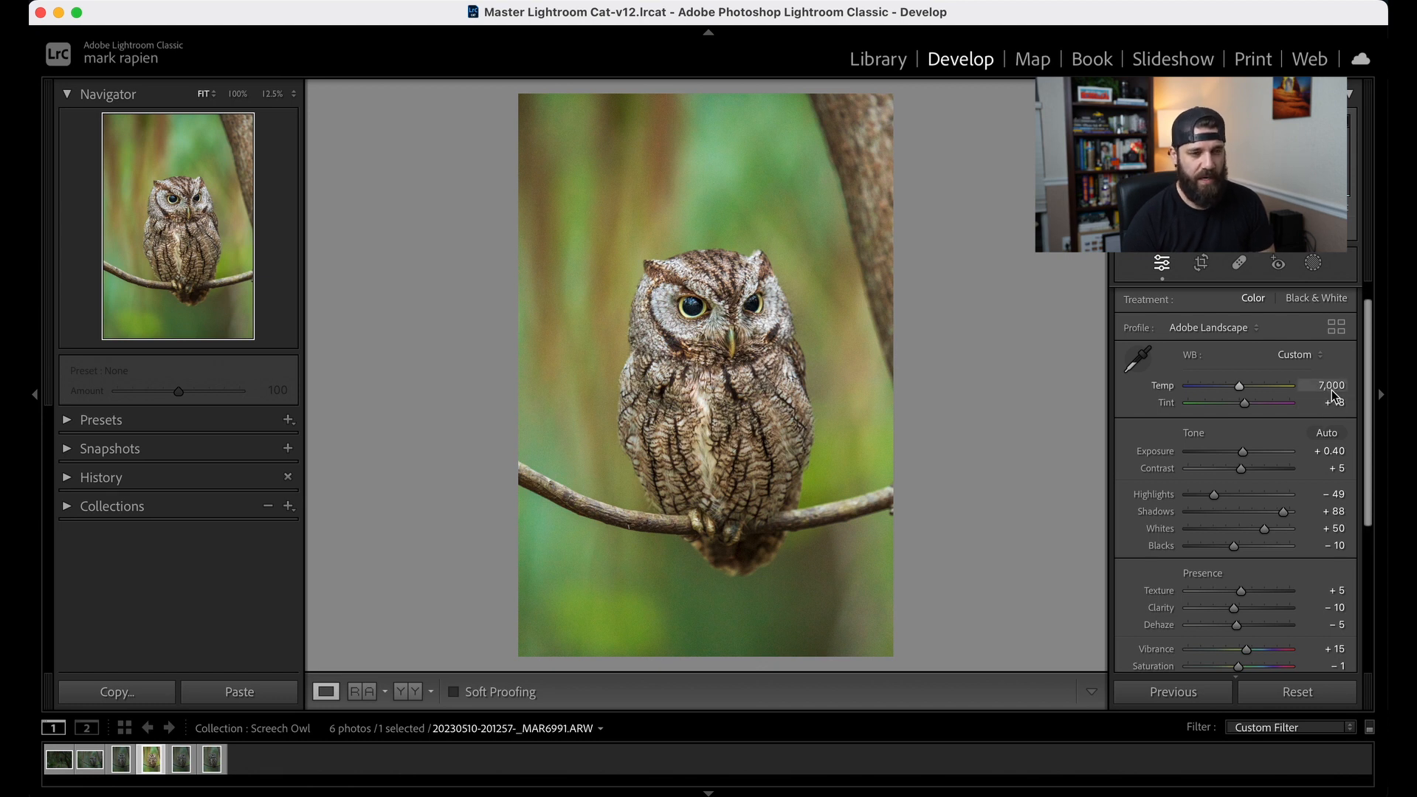
pyautogui.scroll(-7, 1335, 395)
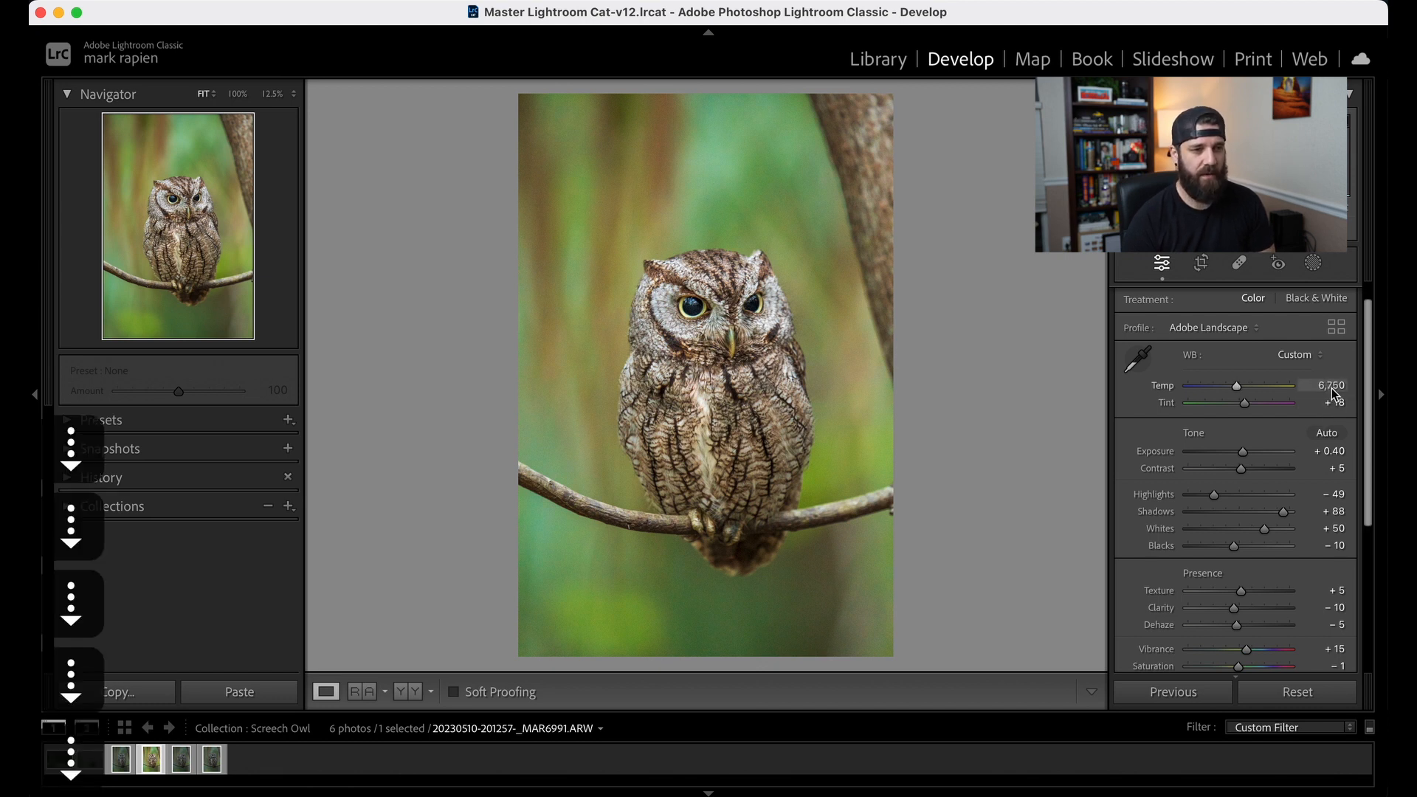
pyautogui.scroll(-2, 1335, 395)
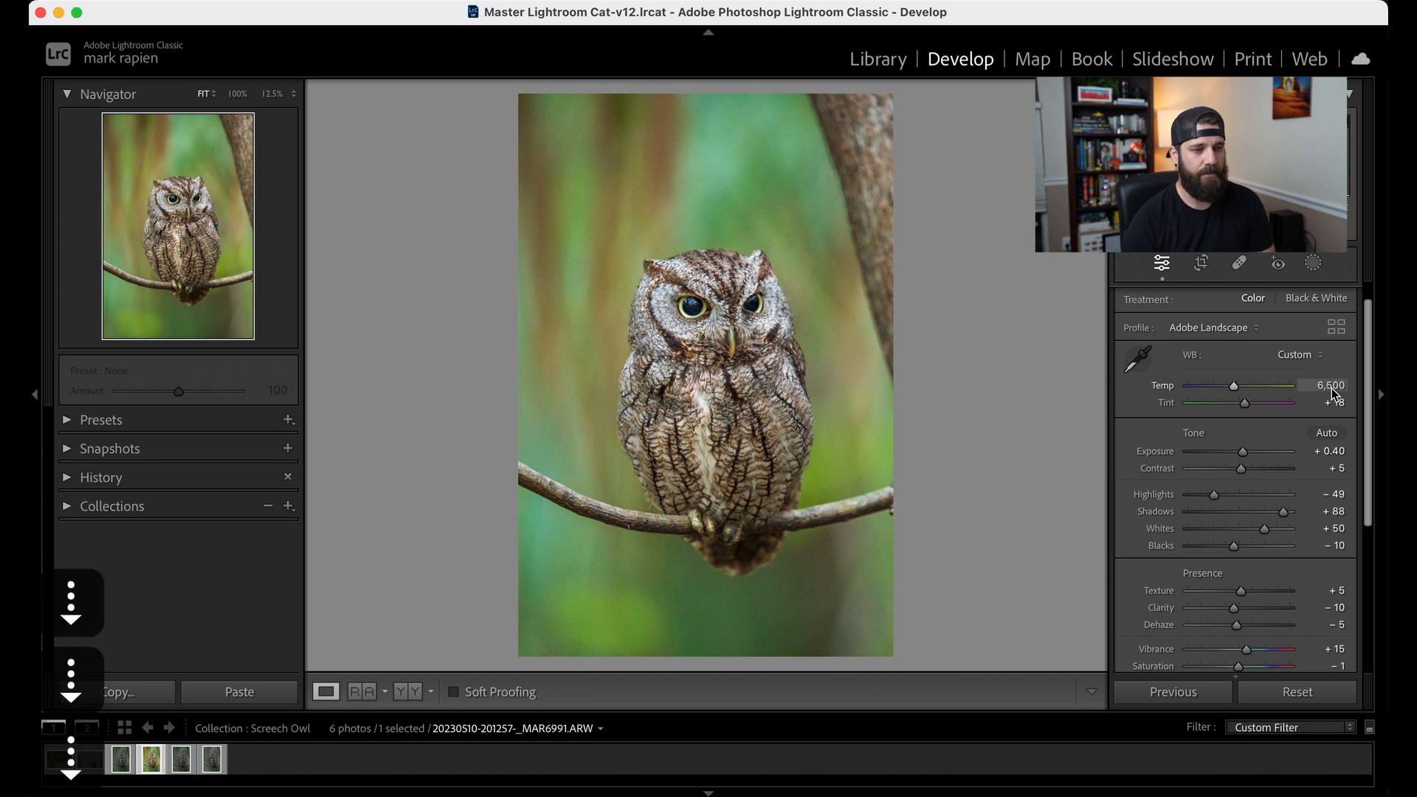
pyautogui.scroll(5, 1335, 395)
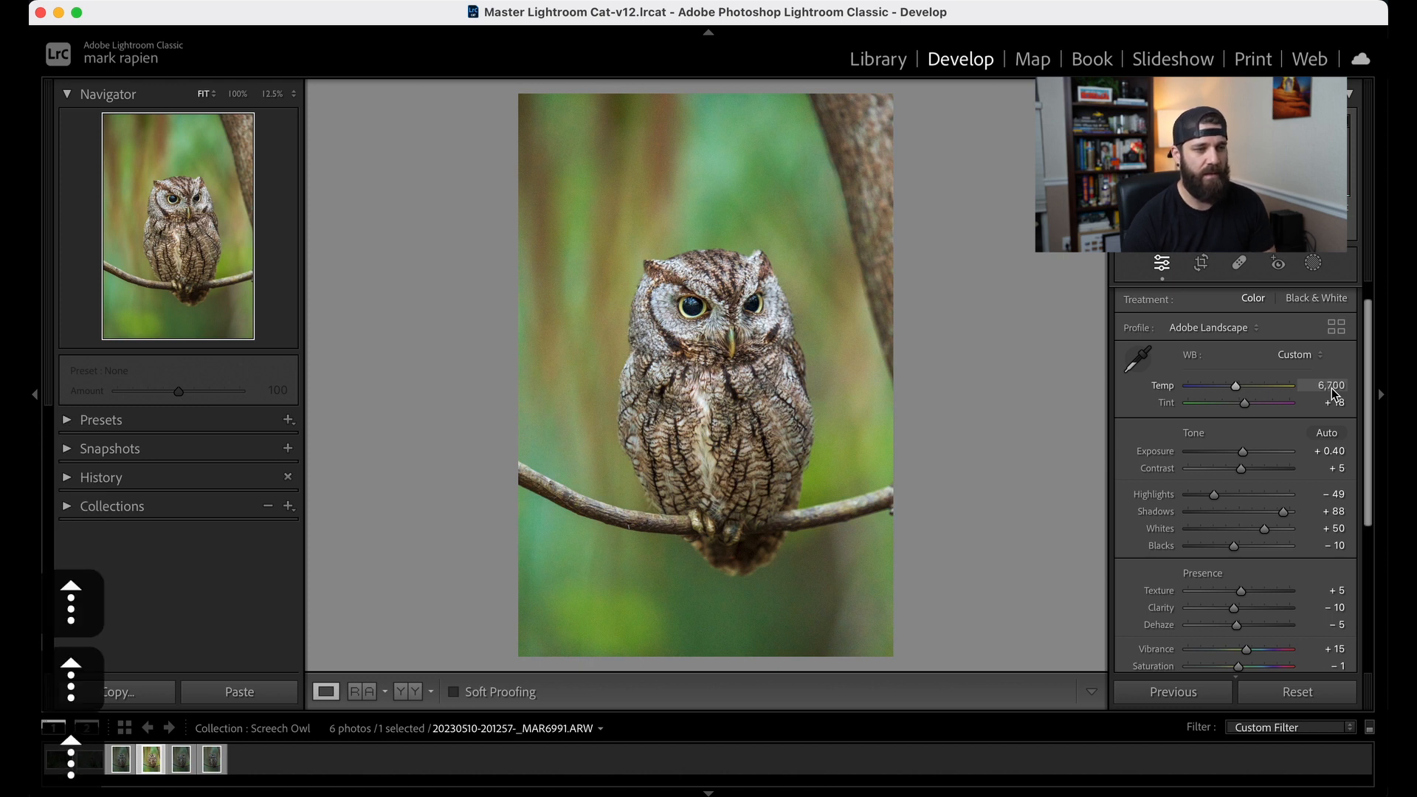
pyautogui.scroll(1, 1333, 389)
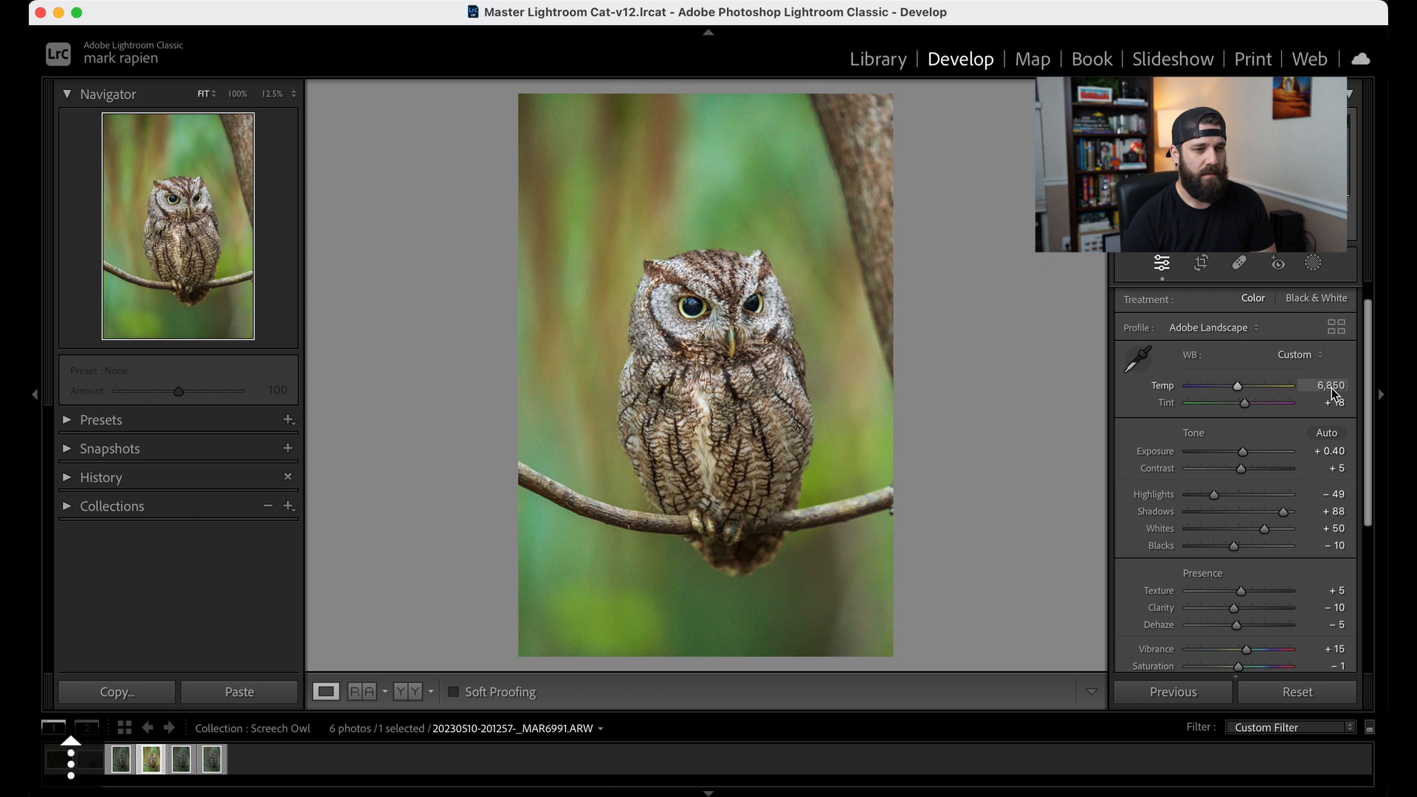
pyautogui.scroll(-1, 1333, 389)
pyautogui.scroll(1, 1332, 389)
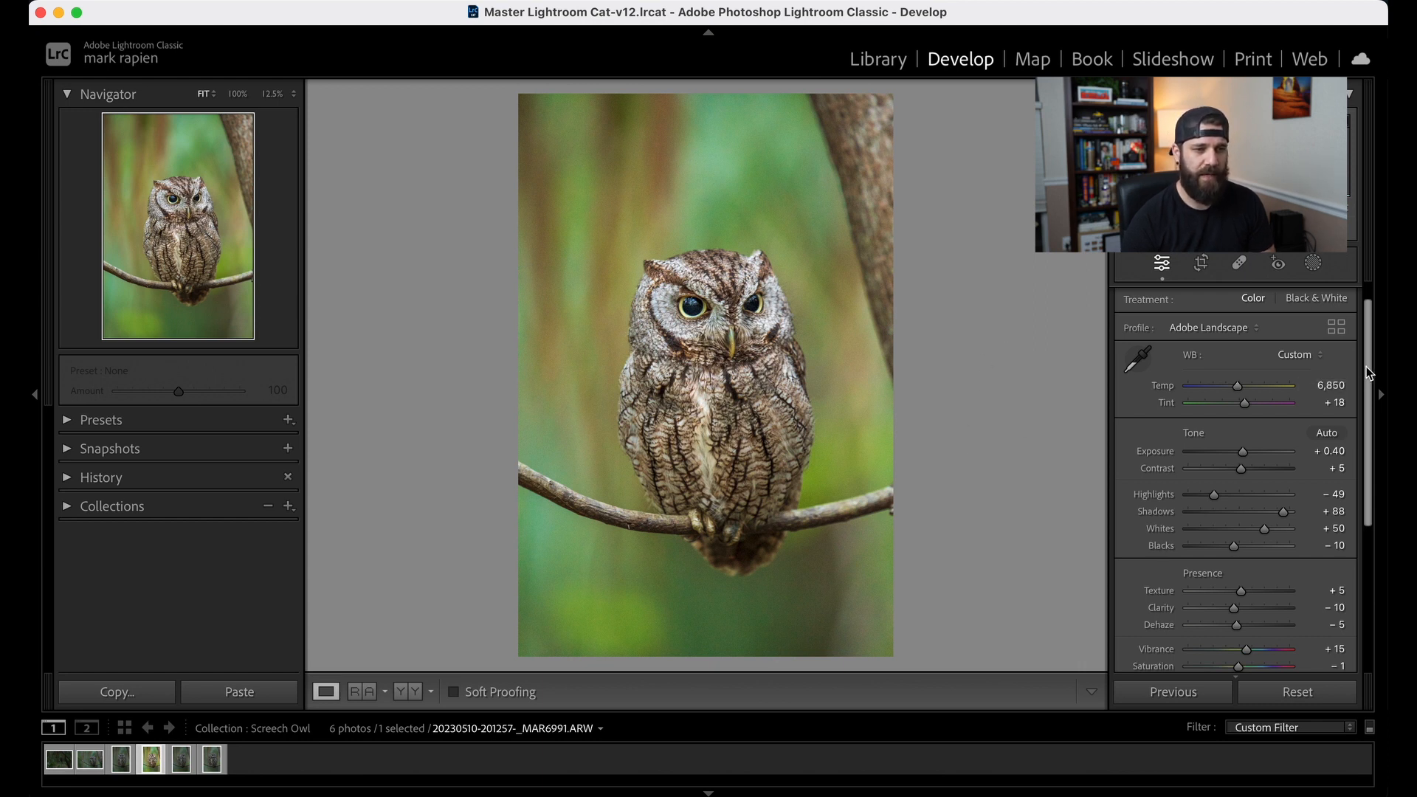
# Step: Shape a subtle S-curve with shadow, midtone and highlight points on the tone curve, raising input 190 to output 195
pyautogui.moveTo(1367, 369); pyautogui.dragTo(1353, 538)
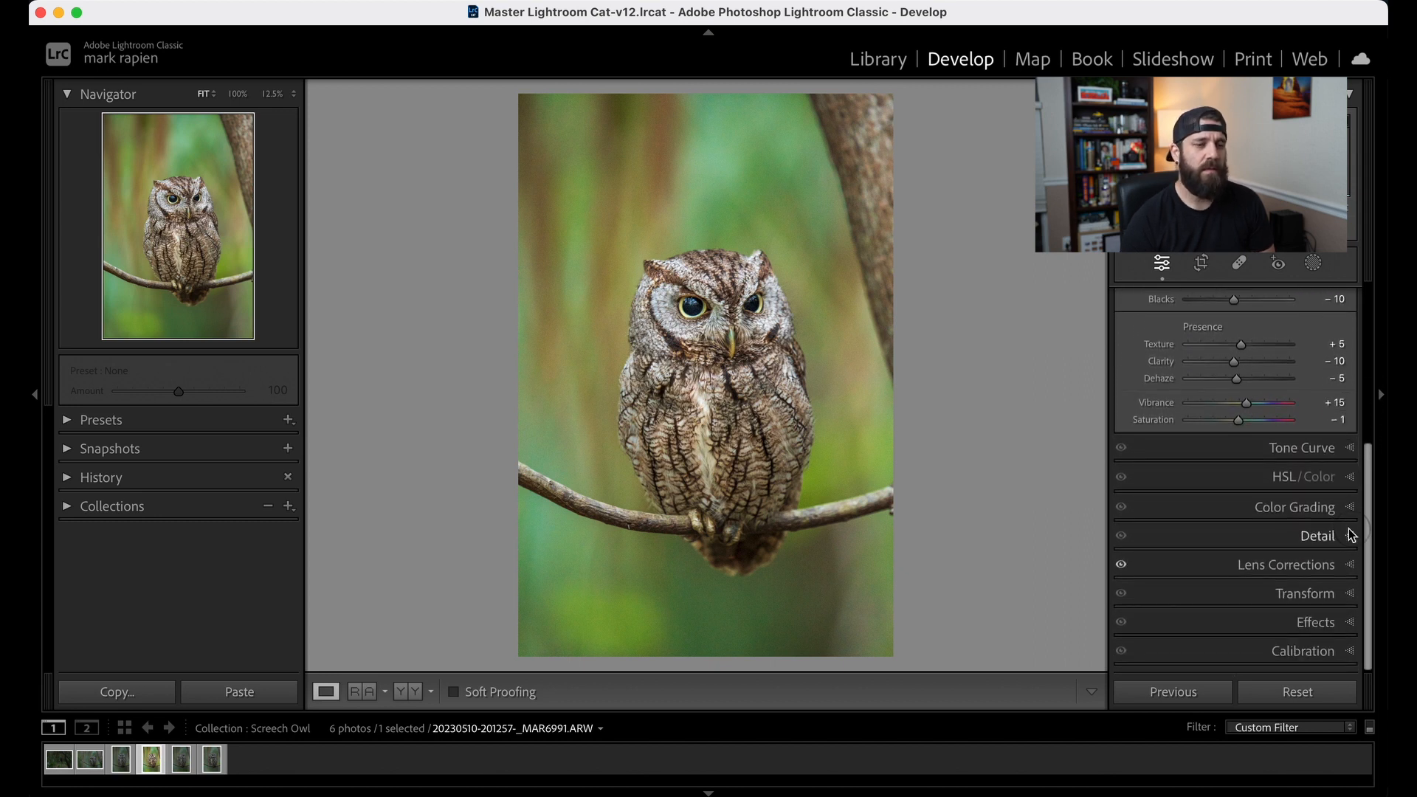
pyautogui.click(1255, 461)
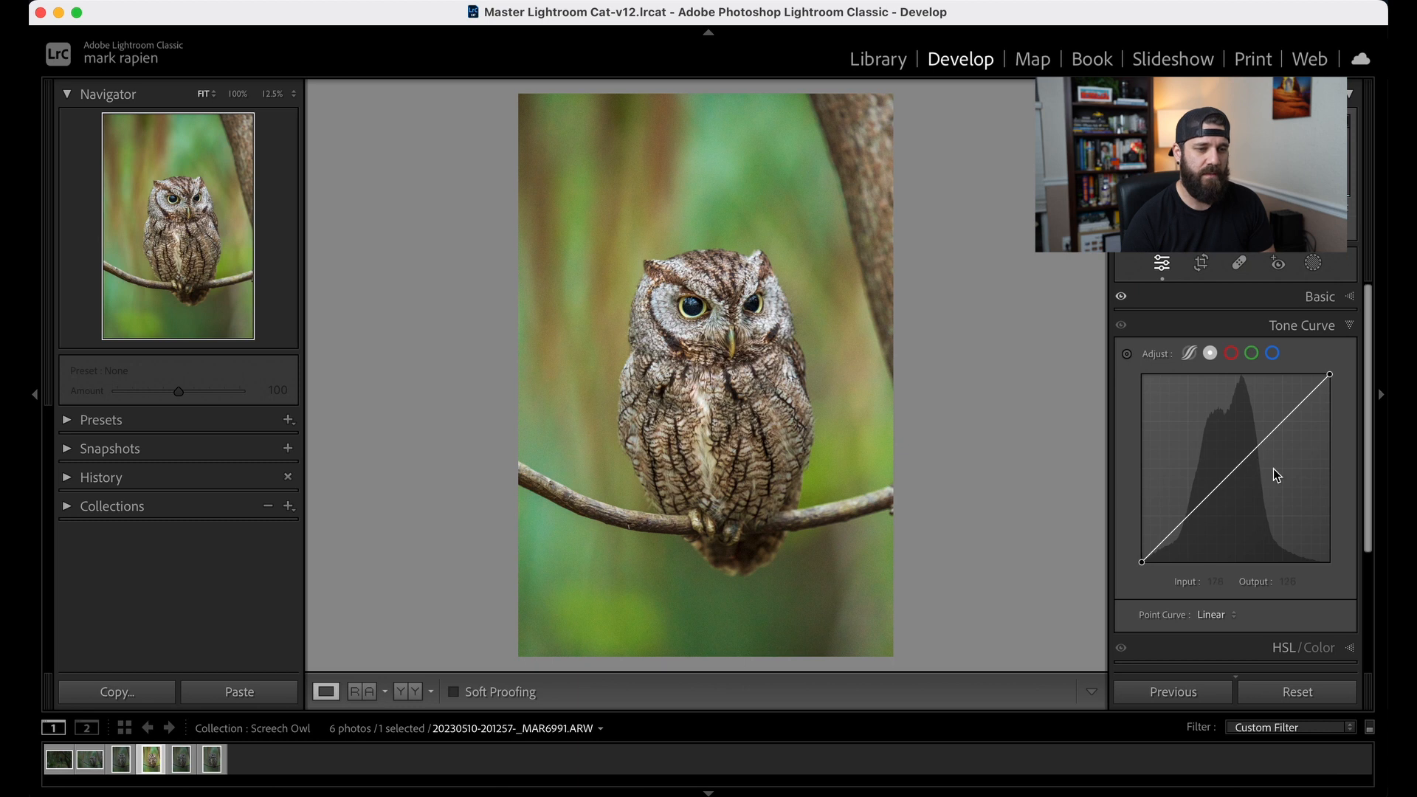
pyautogui.click(1238, 468)
pyautogui.click(1282, 423)
pyautogui.click(1188, 515)
pyautogui.moveTo(1189, 517); pyautogui.dragTo(1188, 521)
pyautogui.moveTo(1279, 426); pyautogui.dragTo(1283, 420)
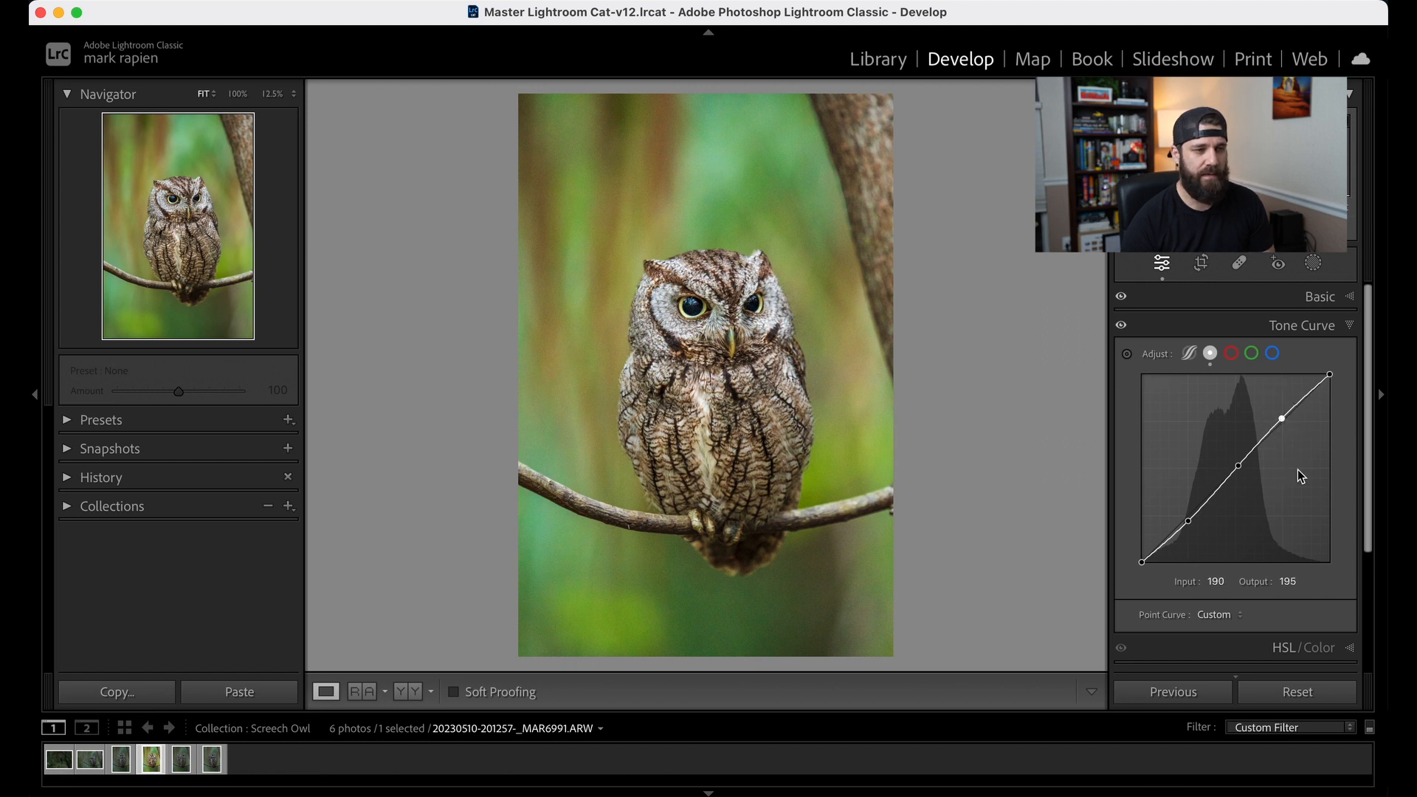
# Step: Compare the owl photo with and without the Tone Curve adjustment
pyautogui.click(1122, 326)
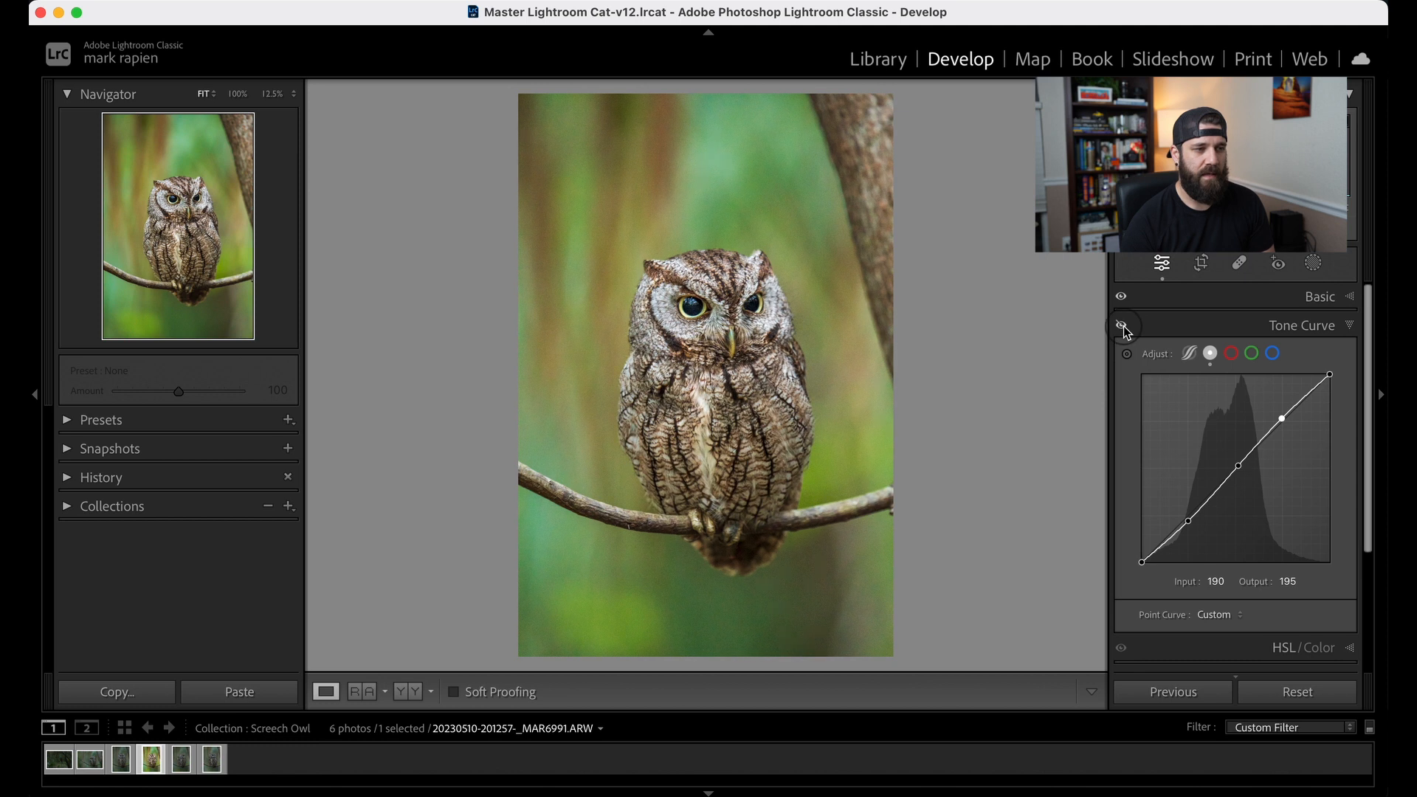
pyautogui.click(1123, 327)
pyautogui.click(1123, 326)
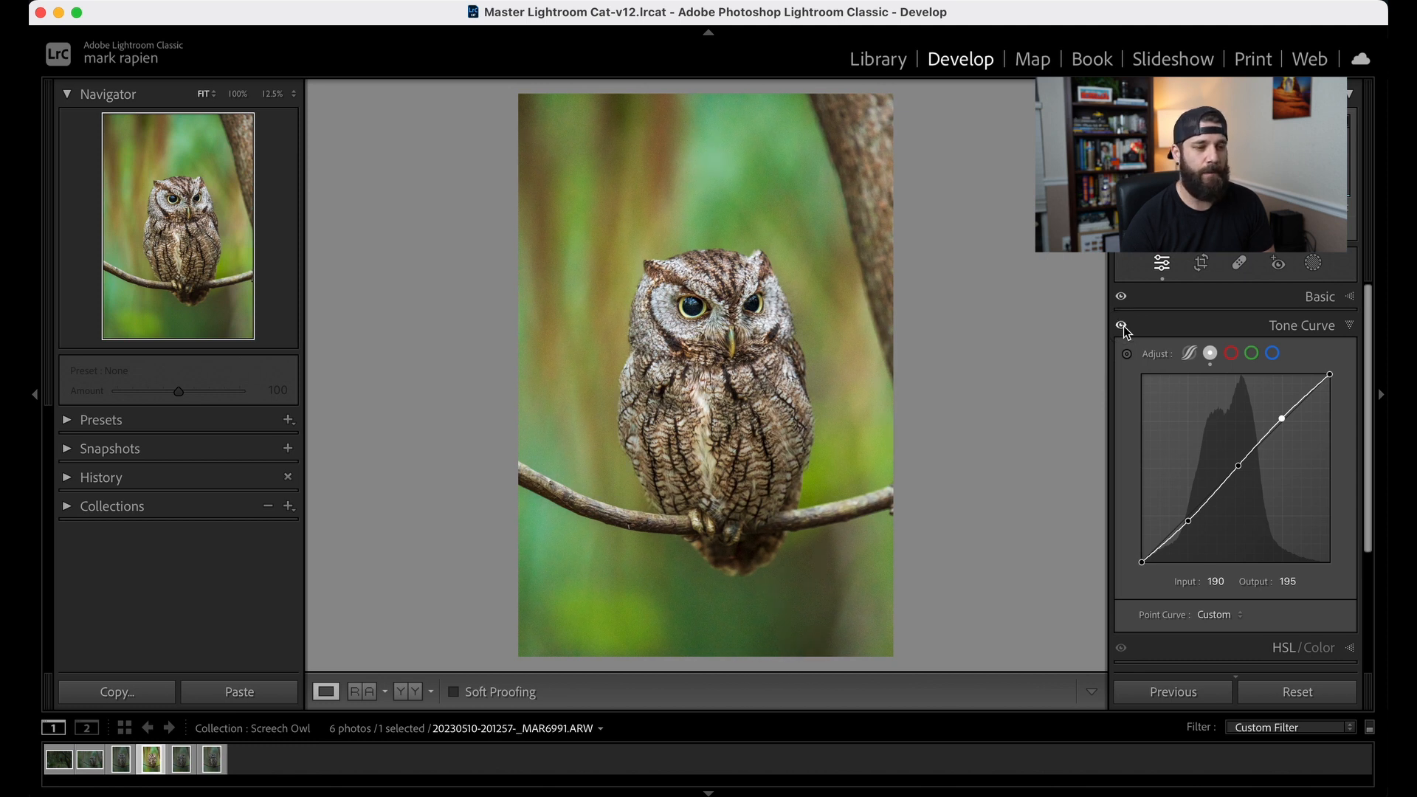
pyautogui.click(1123, 326)
pyautogui.click(1123, 327)
pyautogui.click(1123, 326)
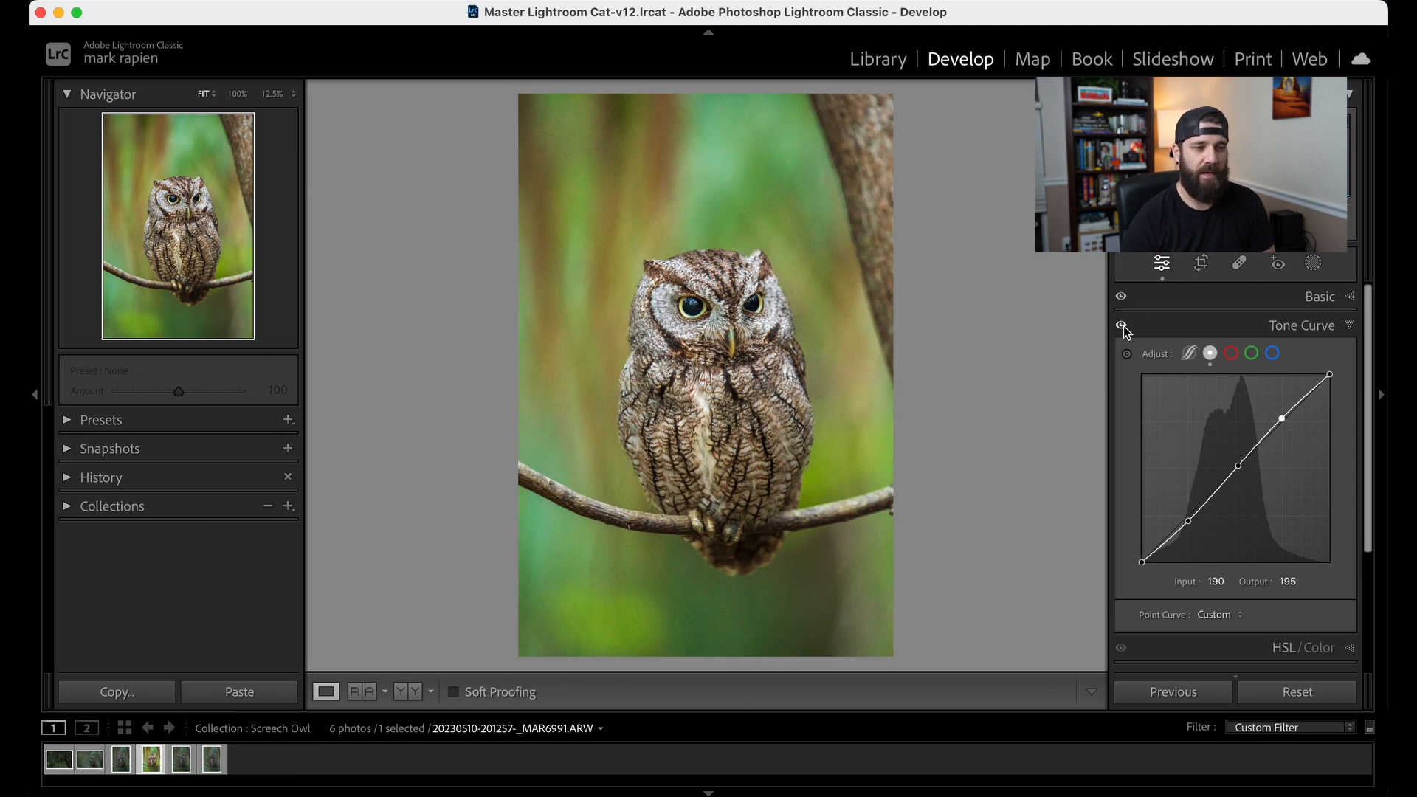
pyautogui.click(1123, 327)
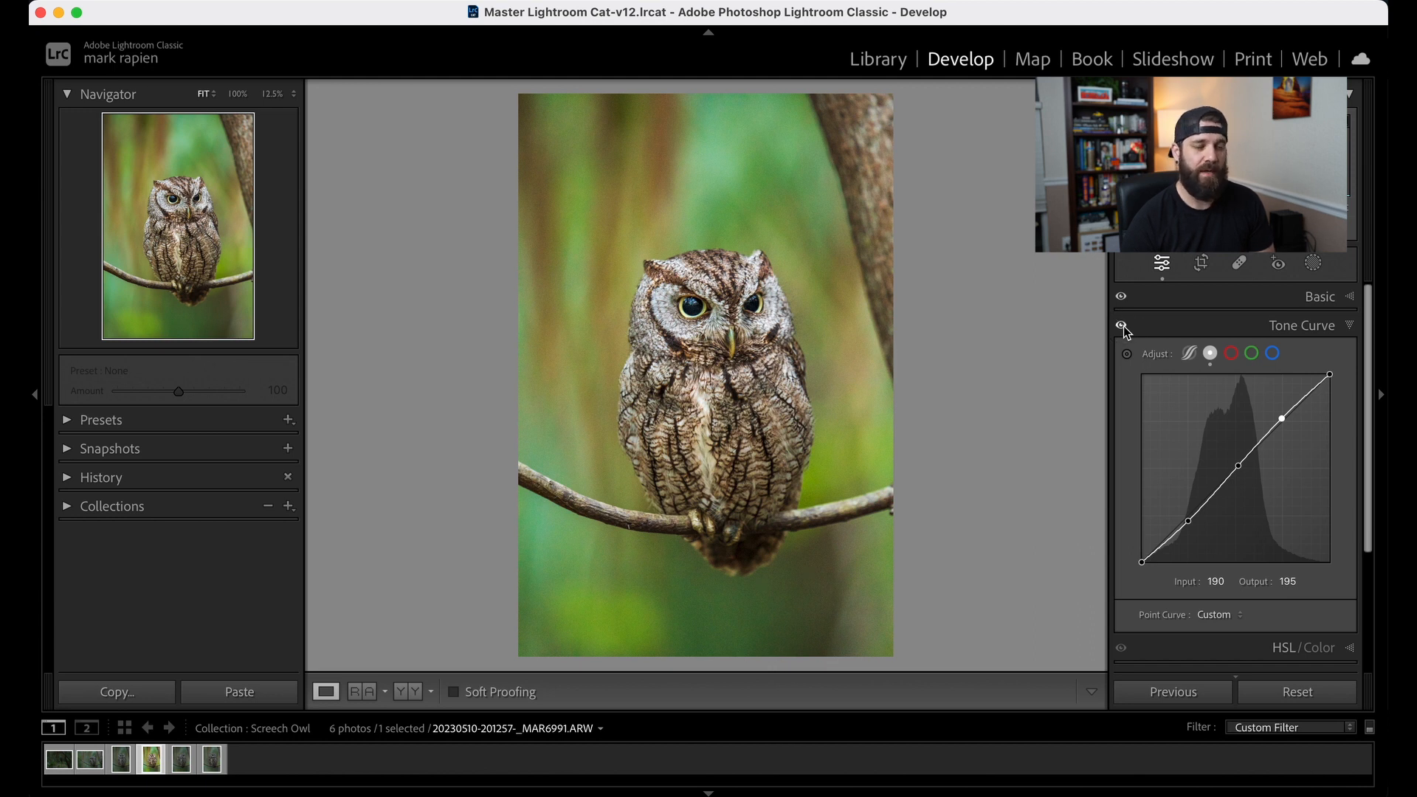
pyautogui.click(1124, 326)
pyautogui.click(1125, 326)
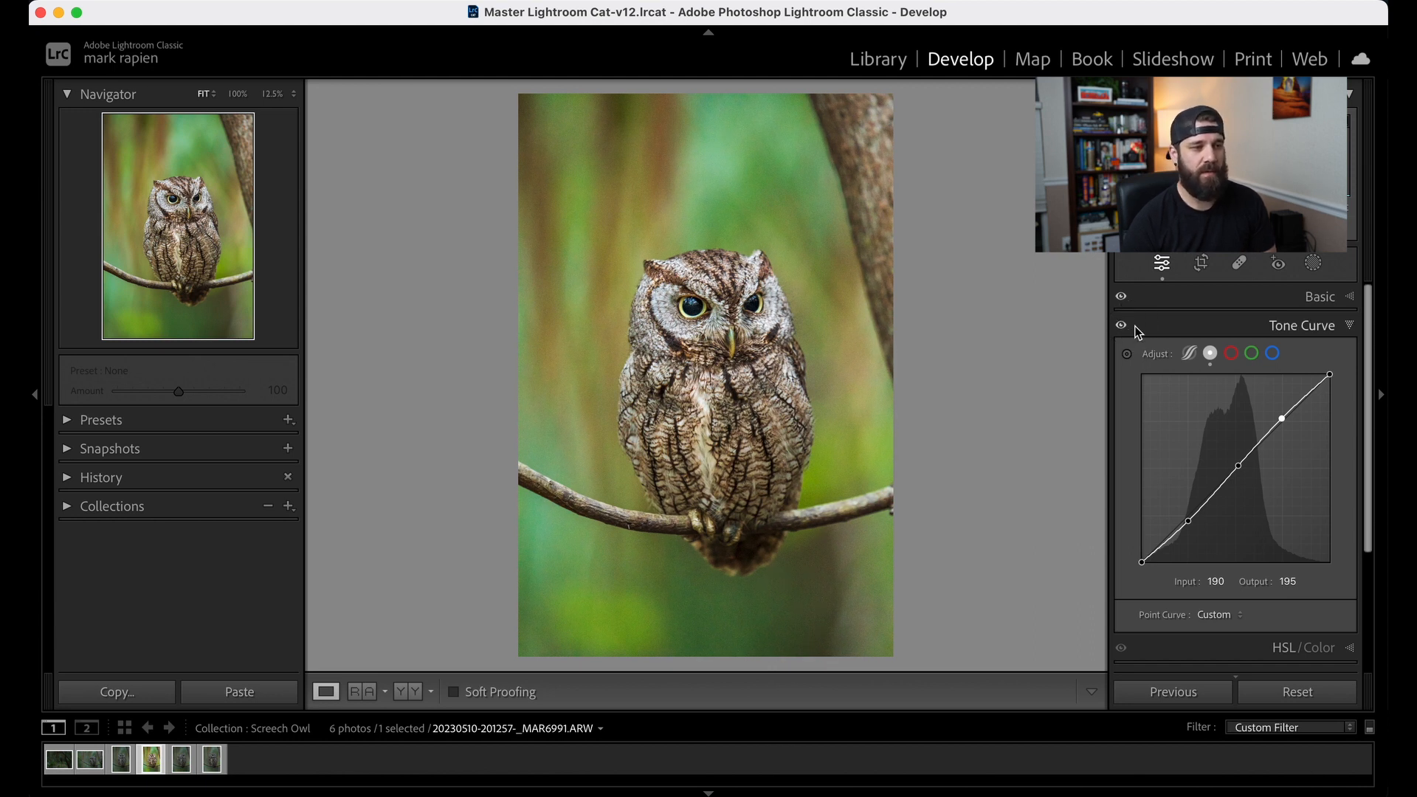
pyautogui.moveTo(1371, 360); pyautogui.dragTo(1360, 496)
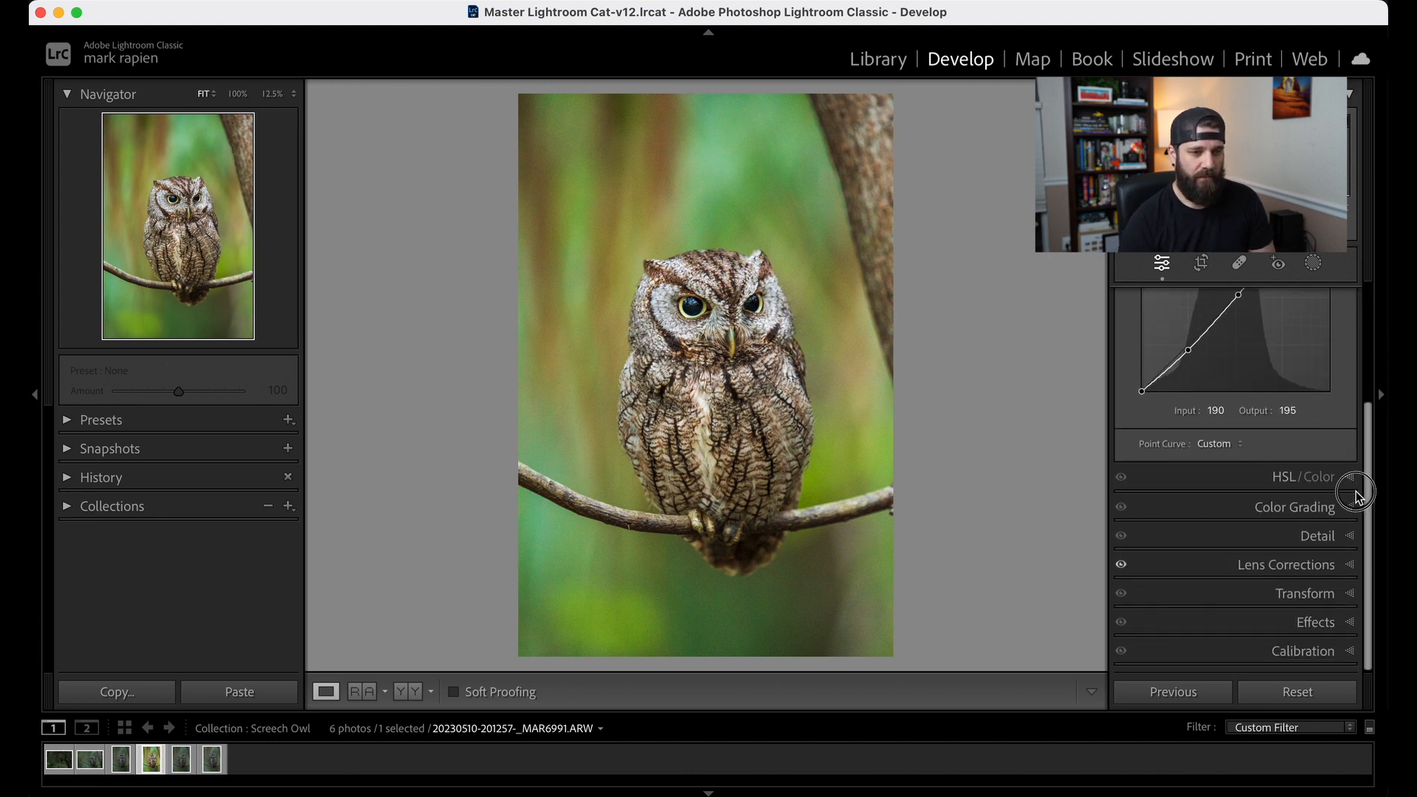
pyautogui.click(1232, 476)
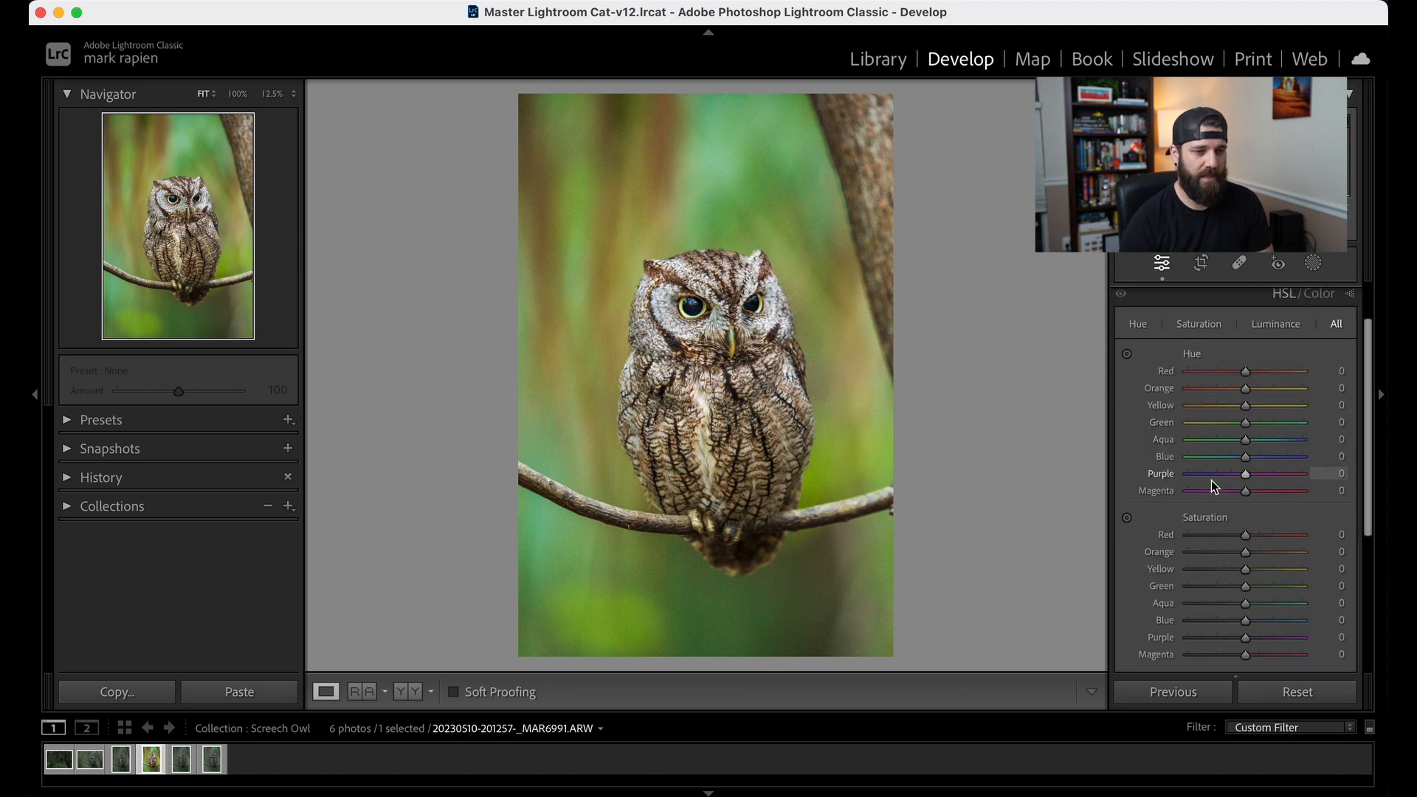
pyautogui.click(1228, 303)
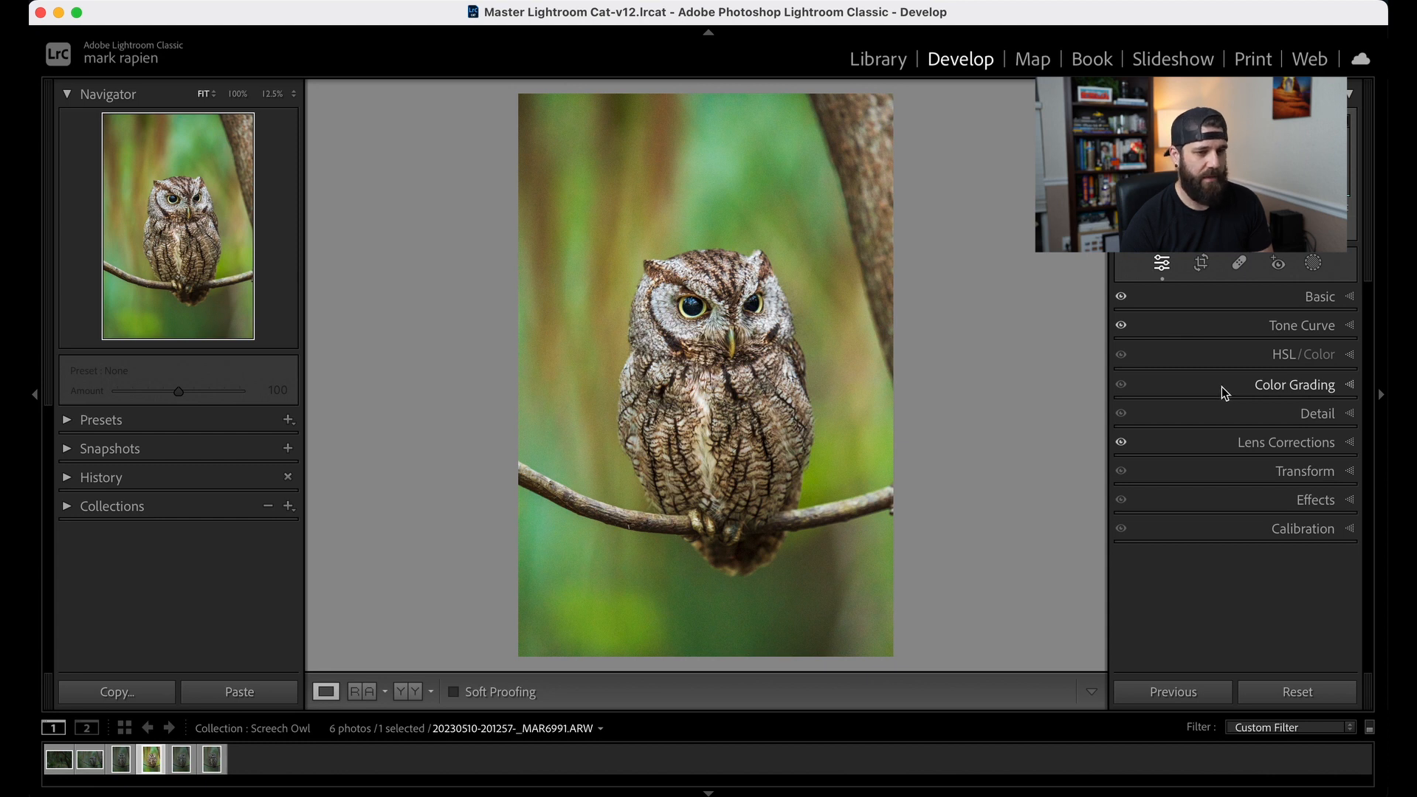
# Step: Try the photo's Sharpening Amount at 0 and restore it to the default of 40
pyautogui.click(1224, 413)
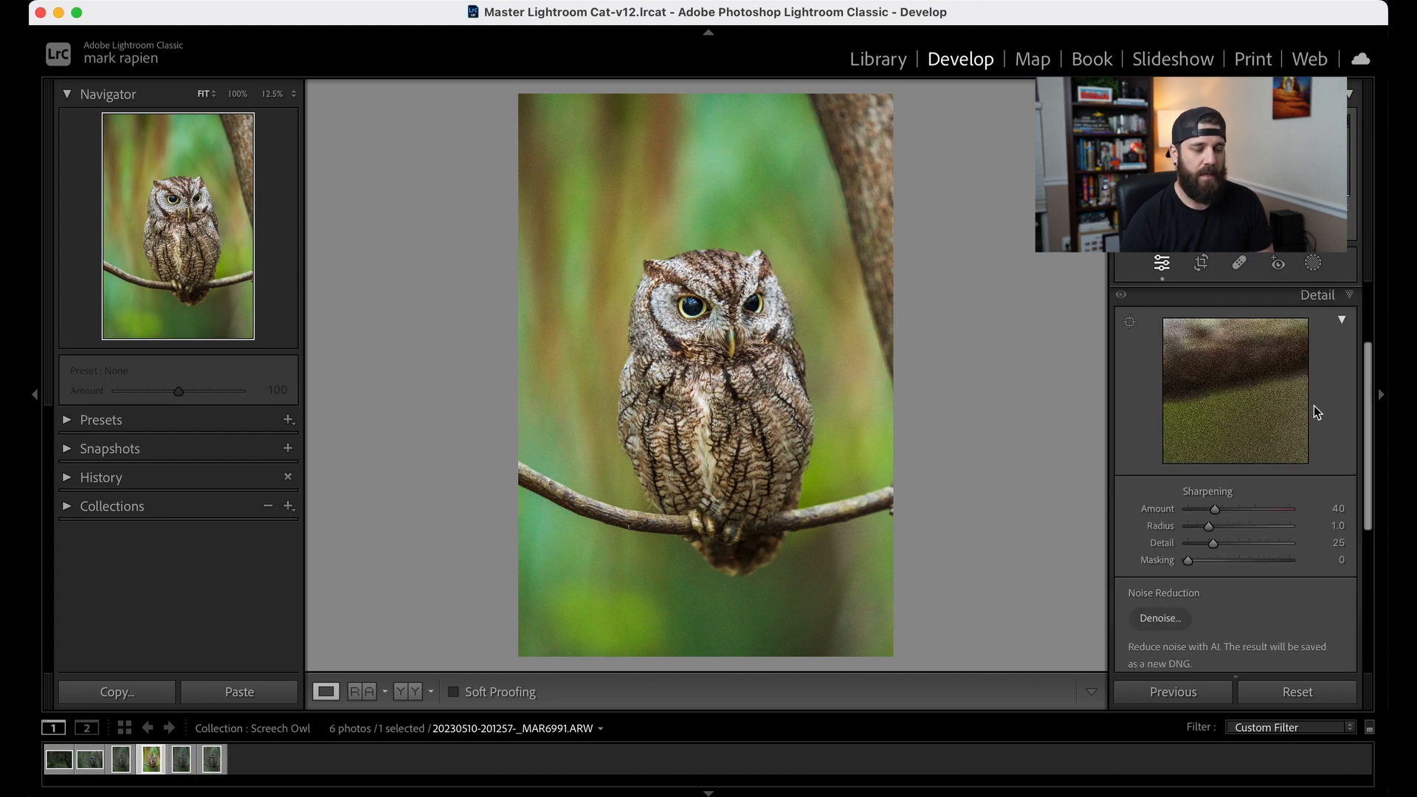
pyautogui.moveTo(1370, 405); pyautogui.dragTo(1360, 465)
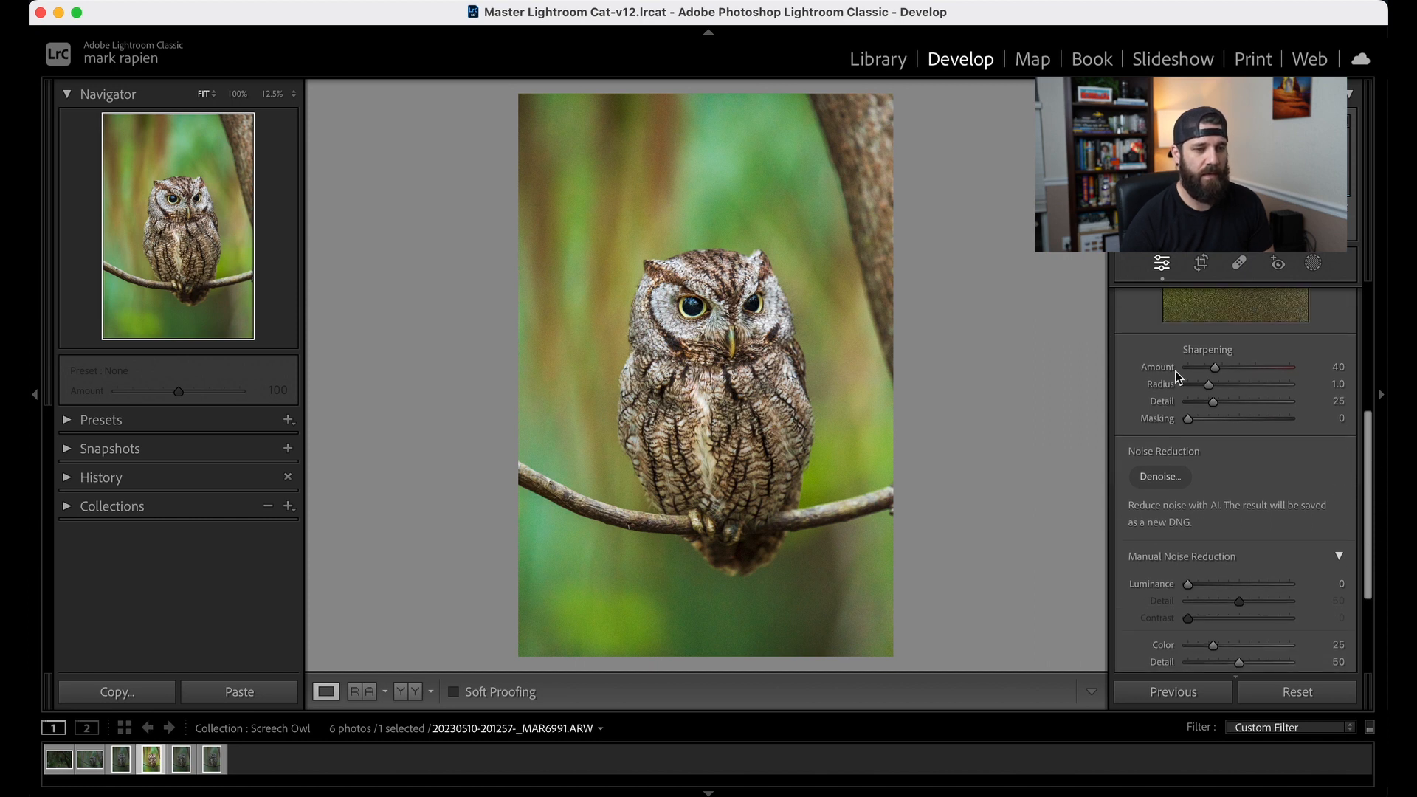
pyautogui.moveTo(1214, 369); pyautogui.dragTo(1140, 365)
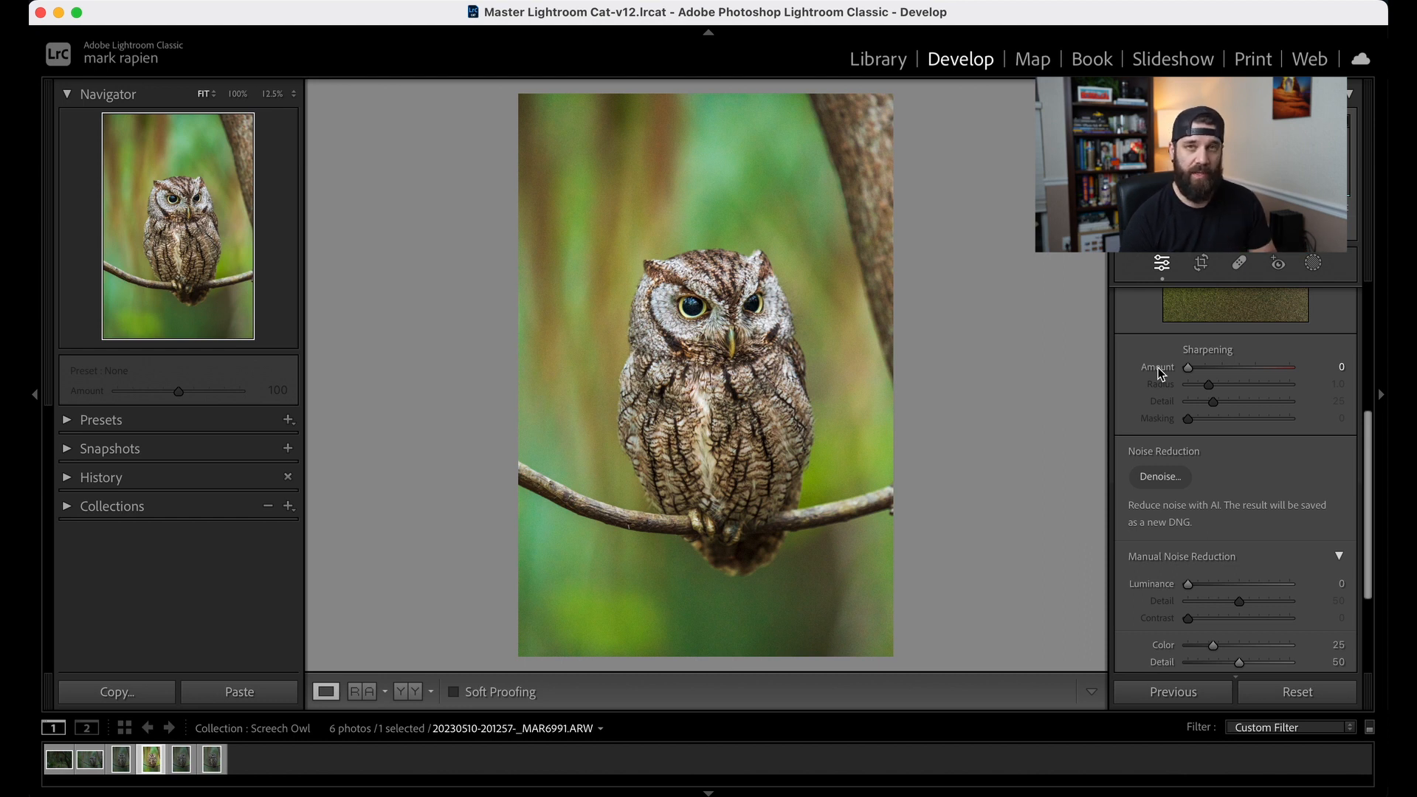
pyautogui.doubleClick(1158, 369)
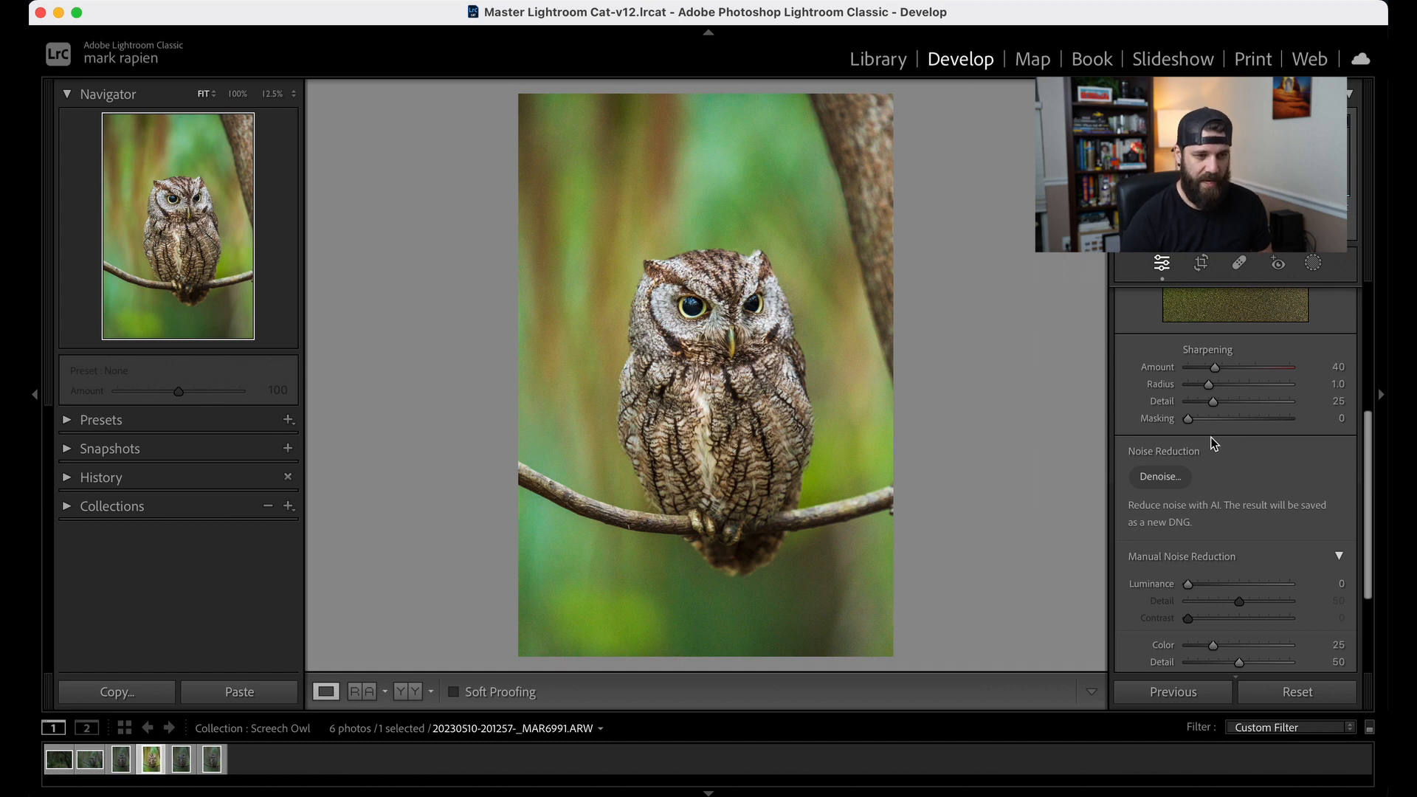
# Step: Set the sharpening Masking to 80 while previewing the mask over the owl and background
pyautogui.press('alt')
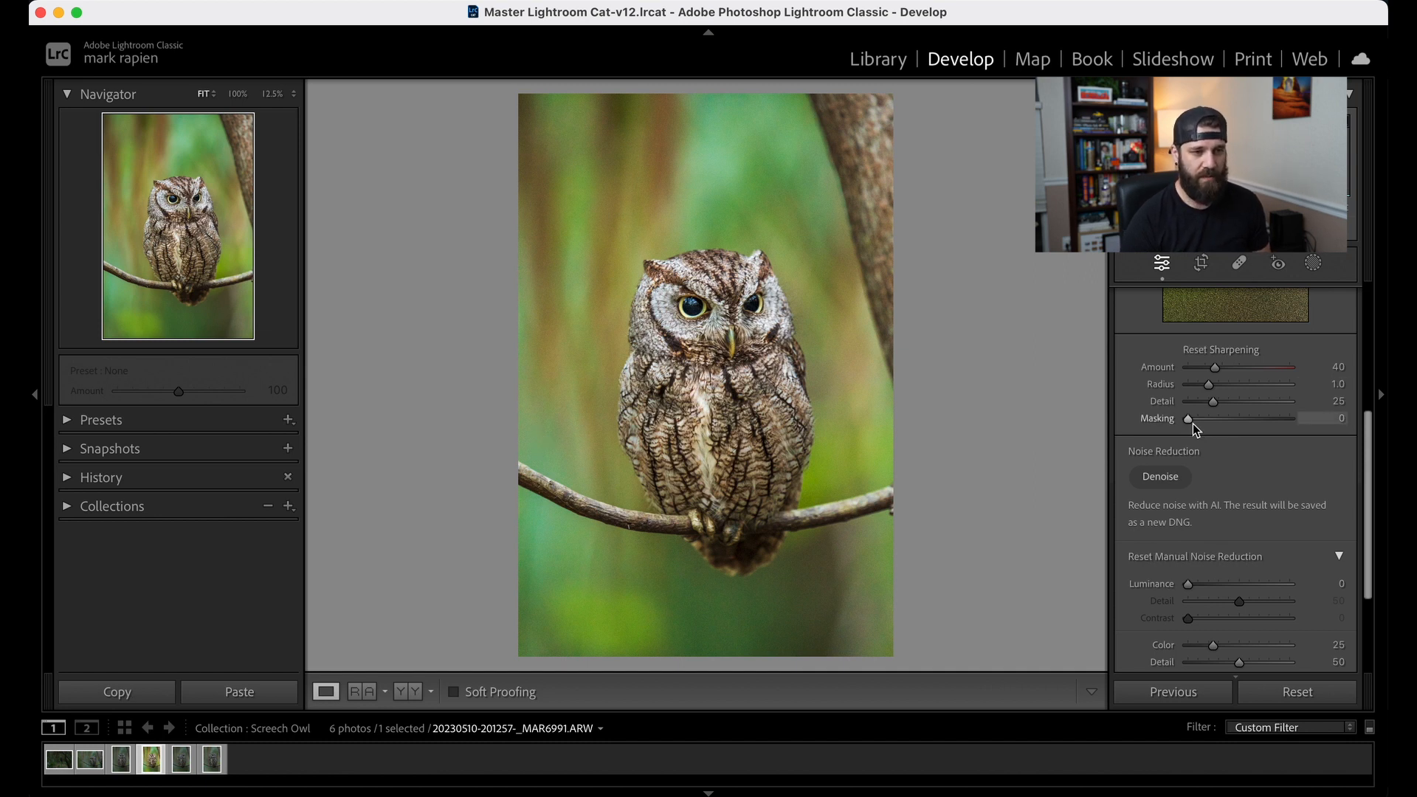
pyautogui.moveTo(1193, 423); pyautogui.dragTo(1274, 429)
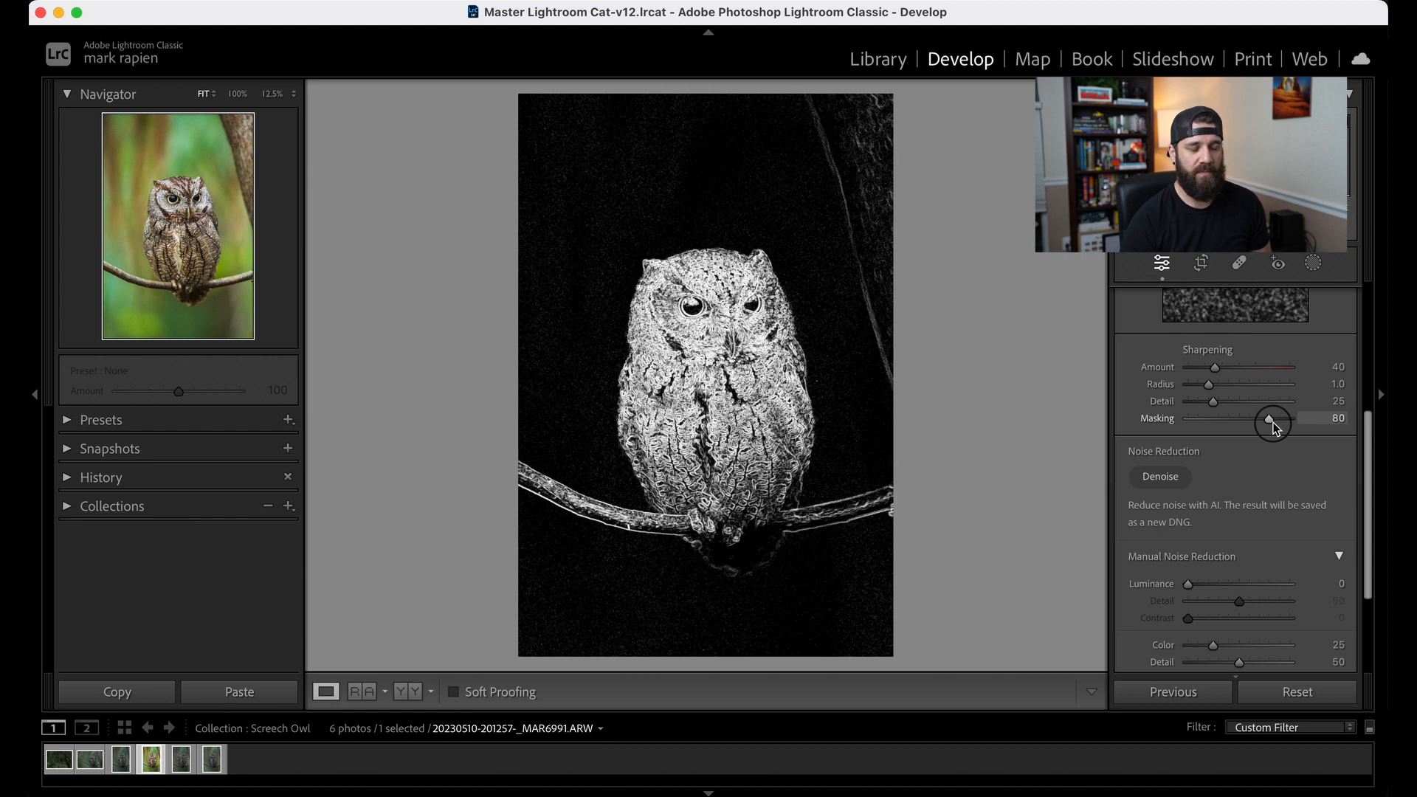
pyautogui.moveTo(1274, 428)
pyautogui.mouseDown()
pyautogui.moveTo(1235, 428)
pyautogui.moveTo(1276, 431)
pyautogui.mouseUp()
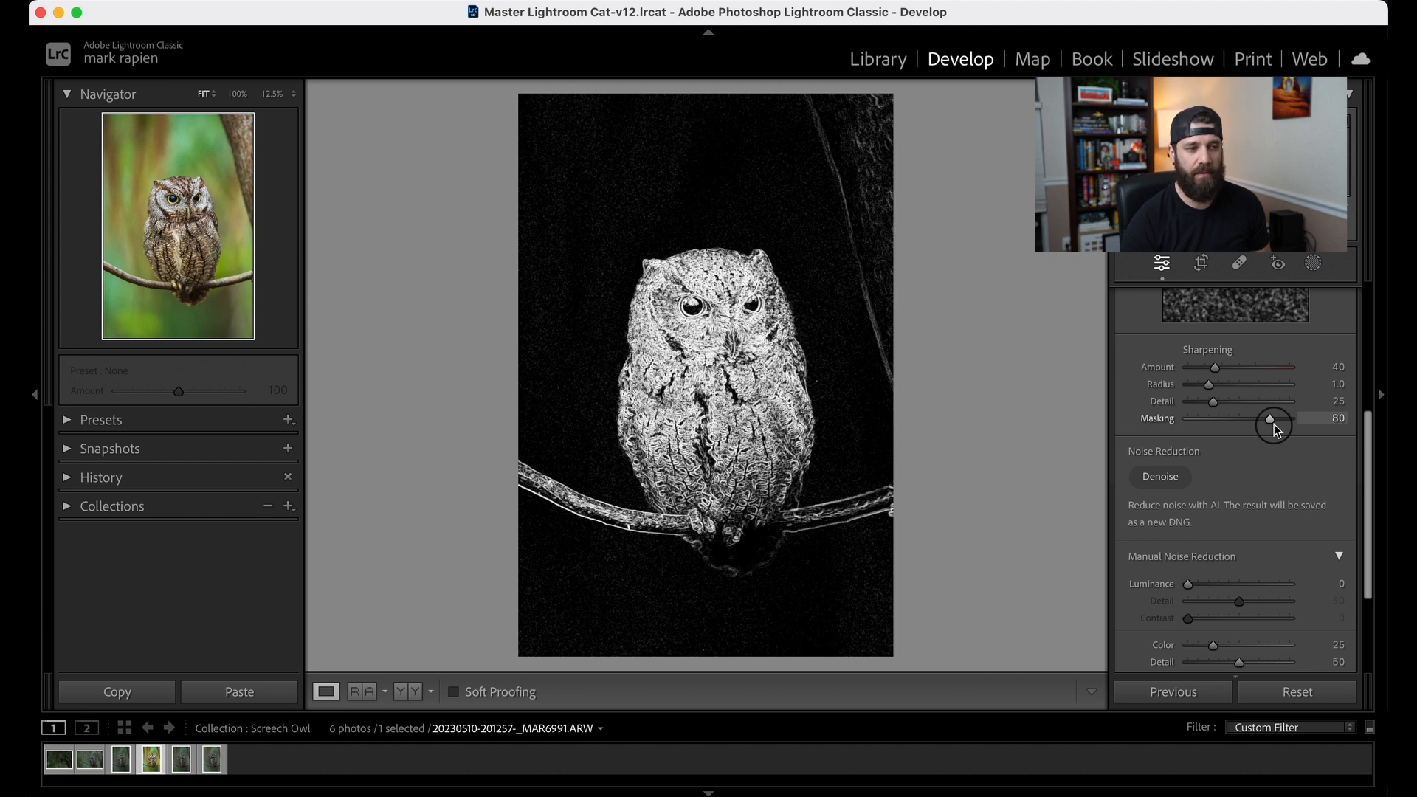
pyautogui.moveTo(1275, 427); pyautogui.dragTo(1275, 427)
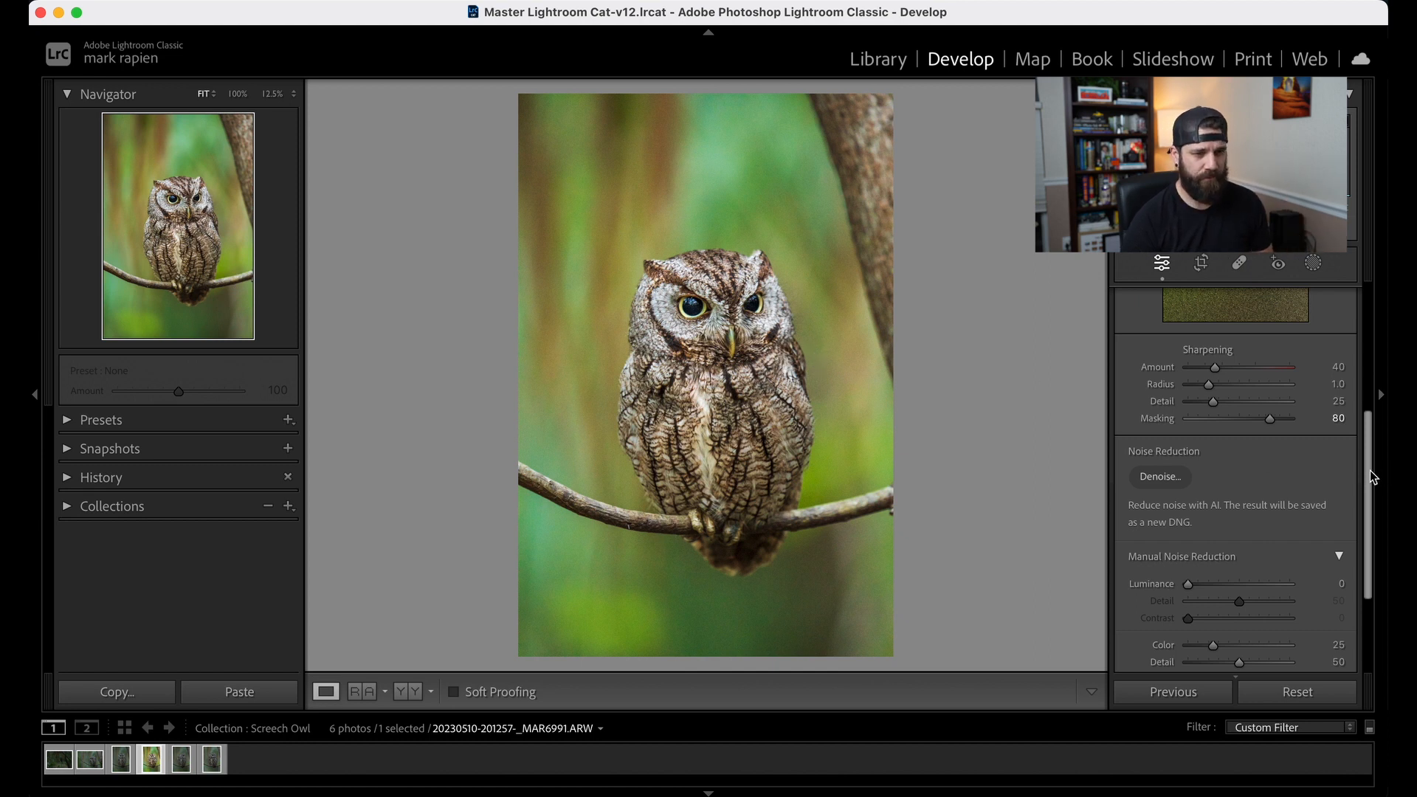
# Step: Test Color noise reduction at 0 and 100, restoring the default of 25
pyautogui.moveTo(1367, 475); pyautogui.dragTo(1367, 518)
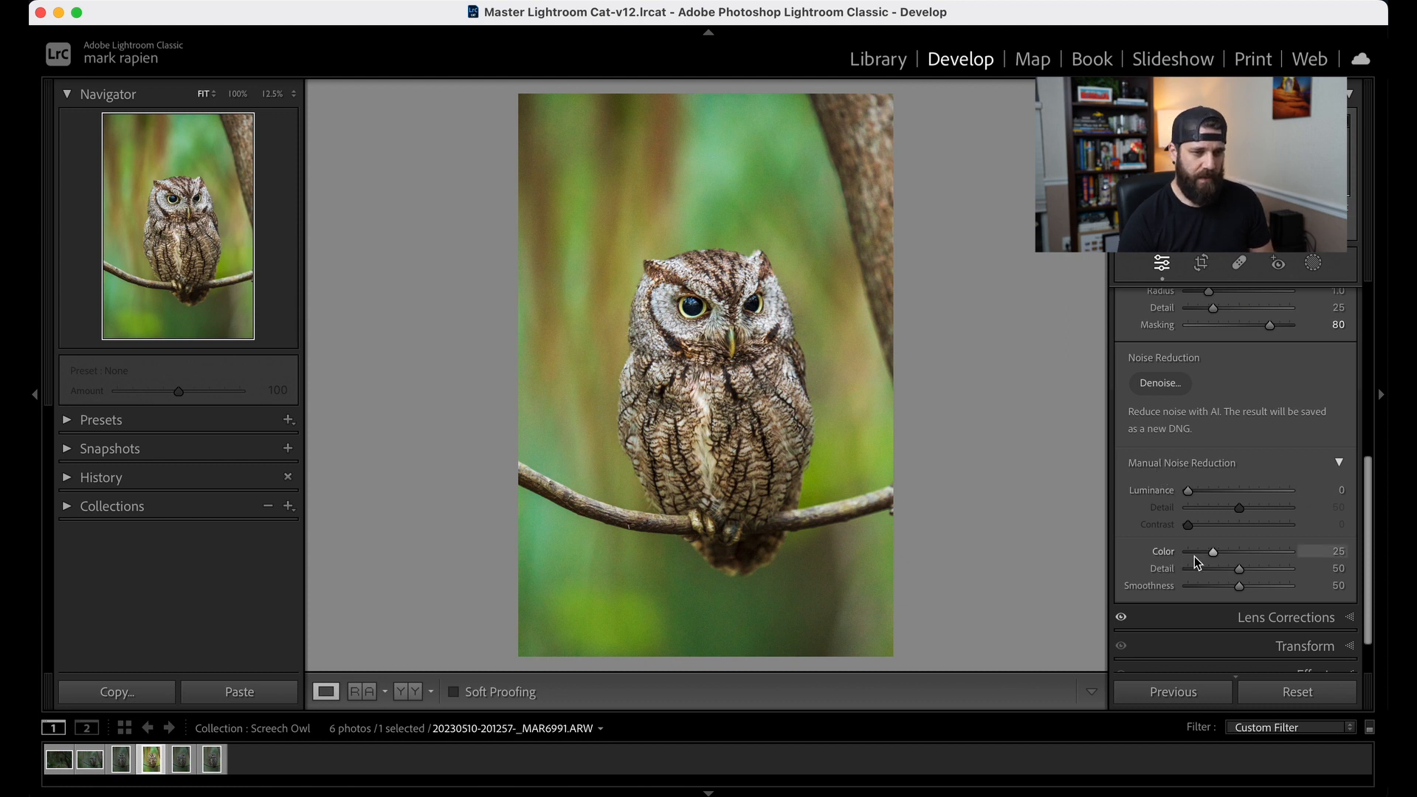
pyautogui.moveTo(1215, 552); pyautogui.dragTo(1156, 547)
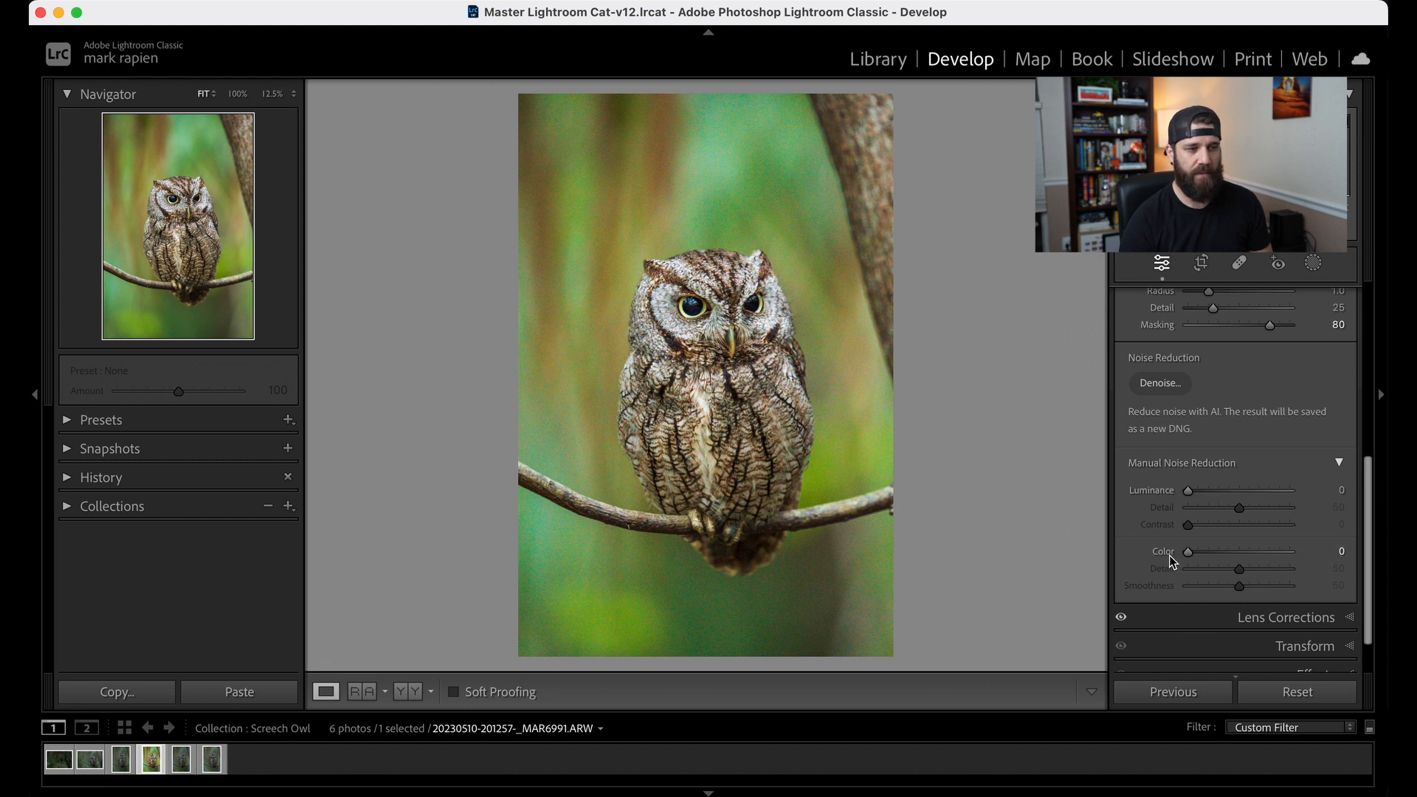
pyautogui.doubleClick(1170, 559)
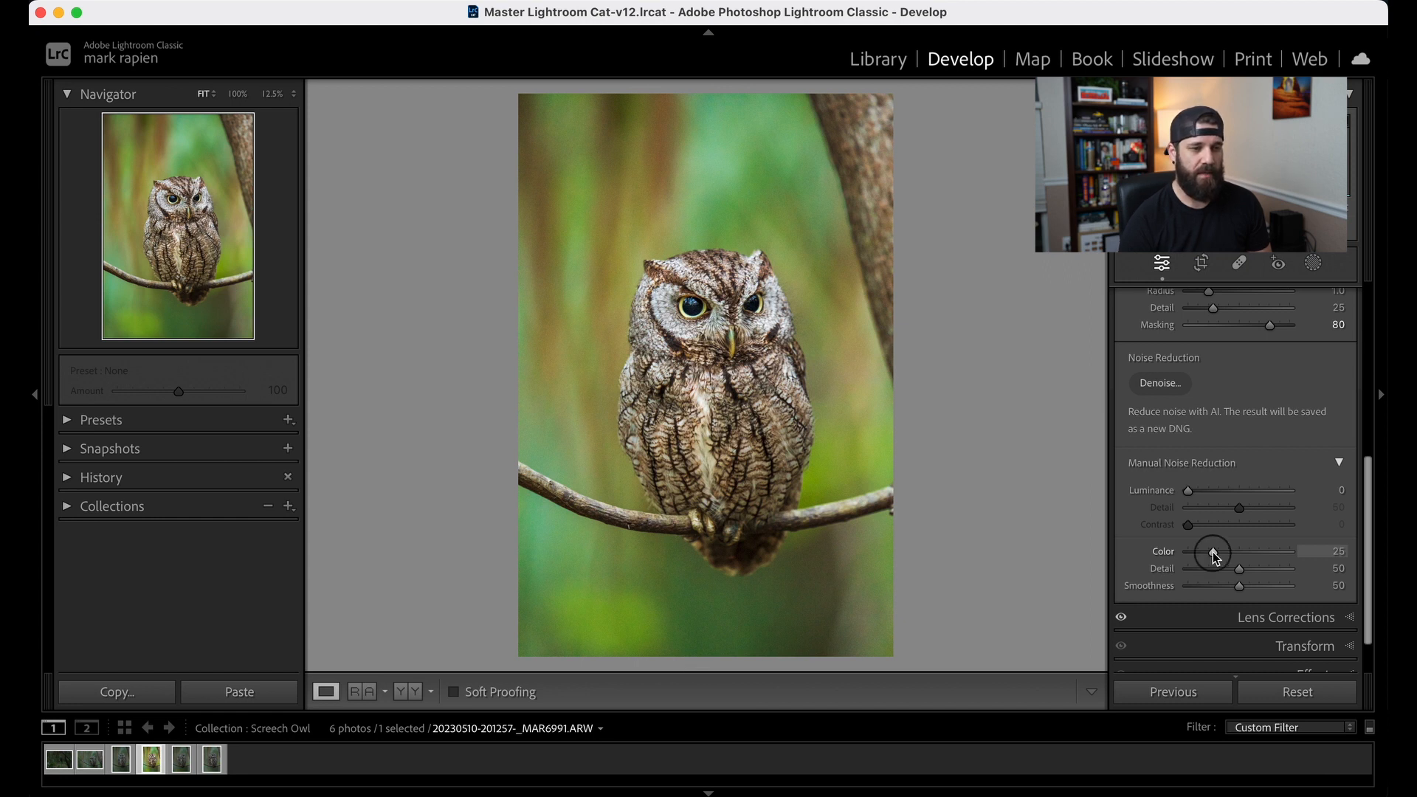
pyautogui.moveTo(1208, 554); pyautogui.dragTo(1377, 564)
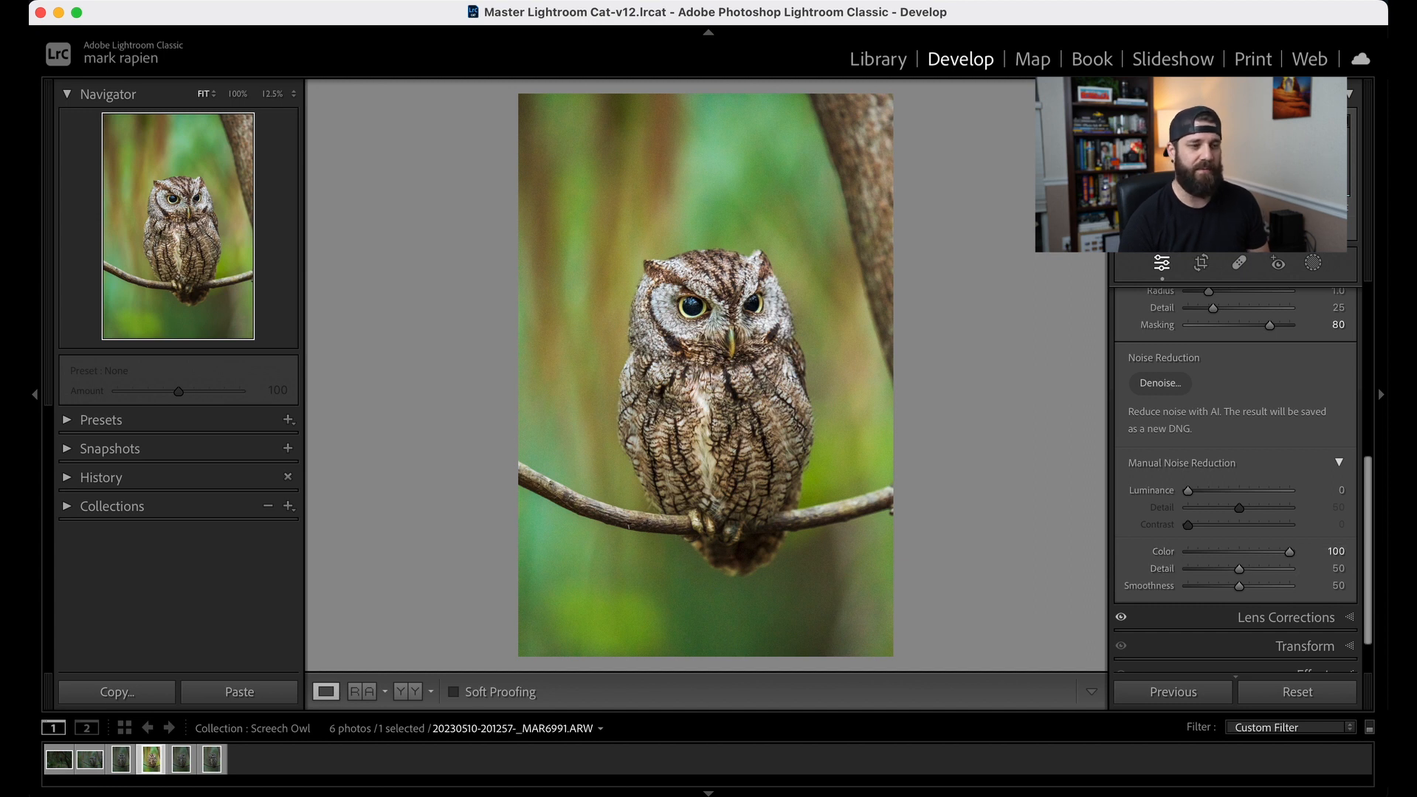
pyautogui.doubleClick(1172, 559)
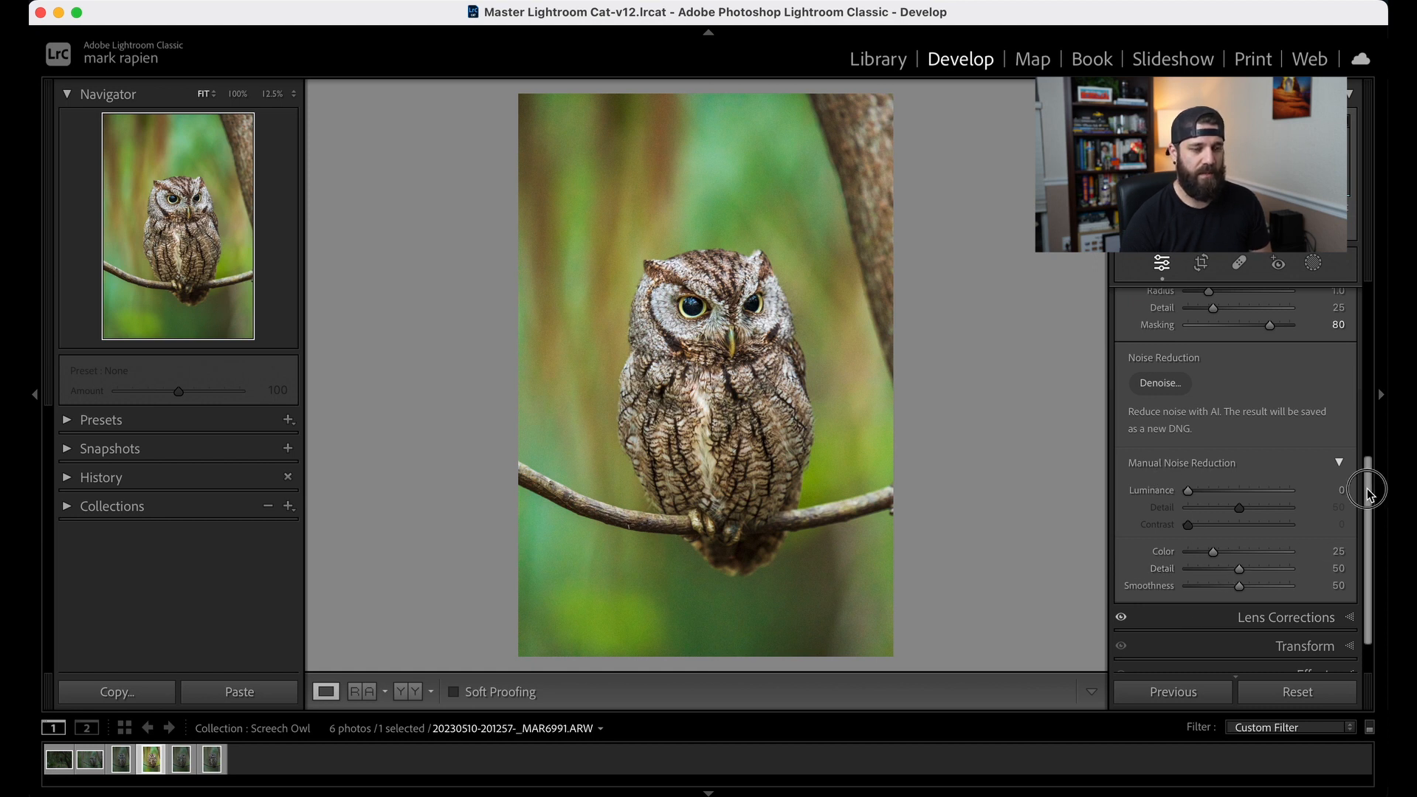
# Step: Compare the photo with lens profile corrections off and on, leaving Enable Profile Corrections turned on
pyautogui.scroll(1, 1358, 484)
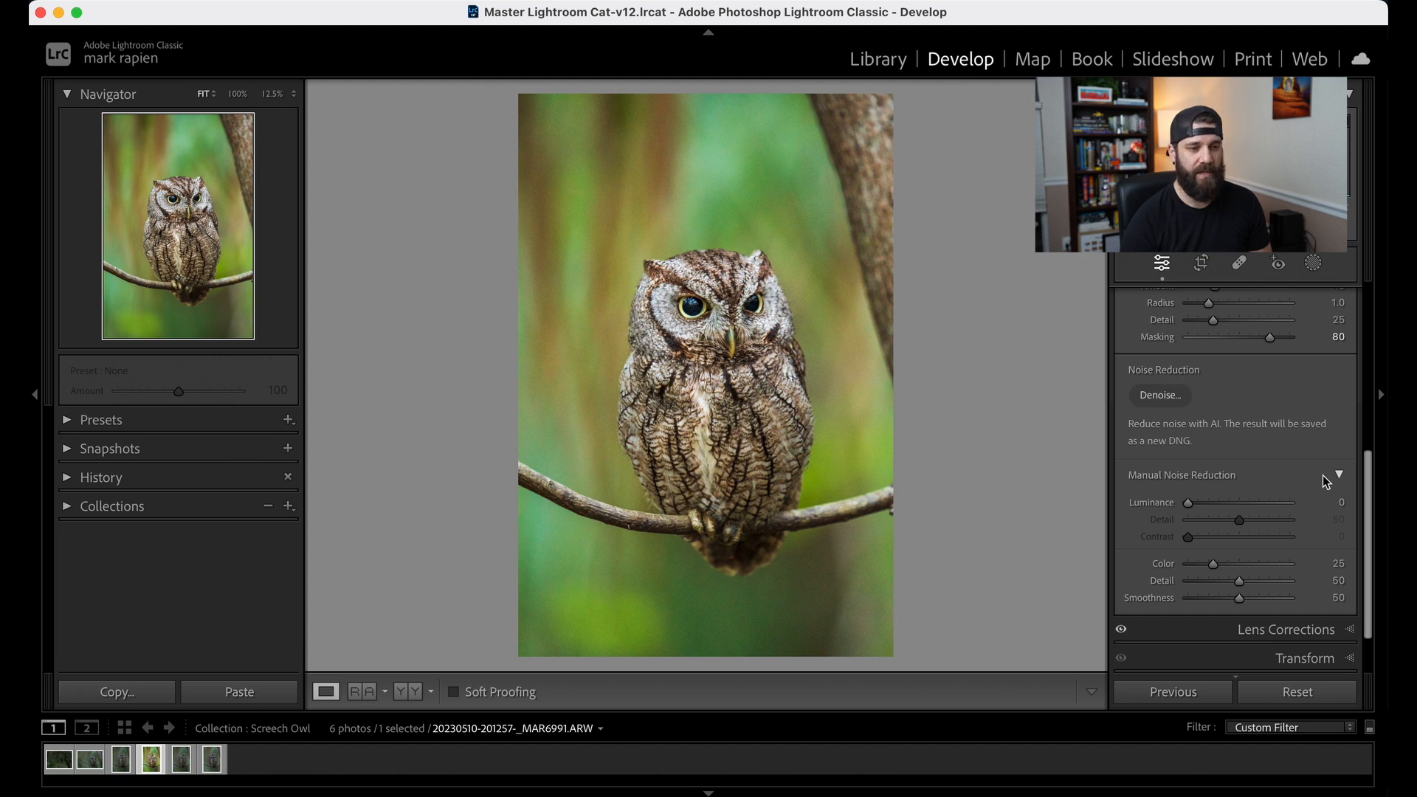
pyautogui.moveTo(1364, 478); pyautogui.dragTo(1360, 560)
pyautogui.click(1234, 565)
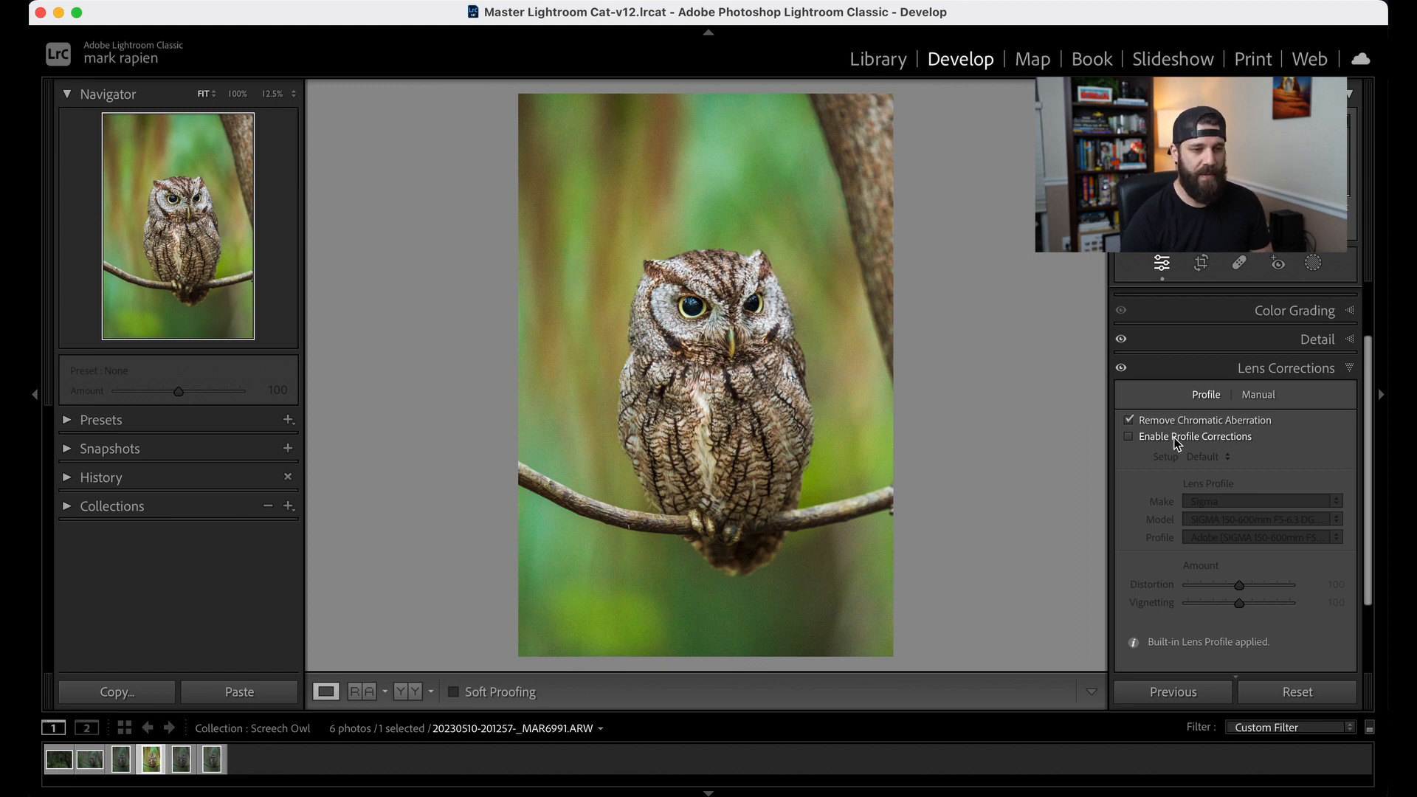
pyautogui.click(1129, 436)
pyautogui.click(1172, 441)
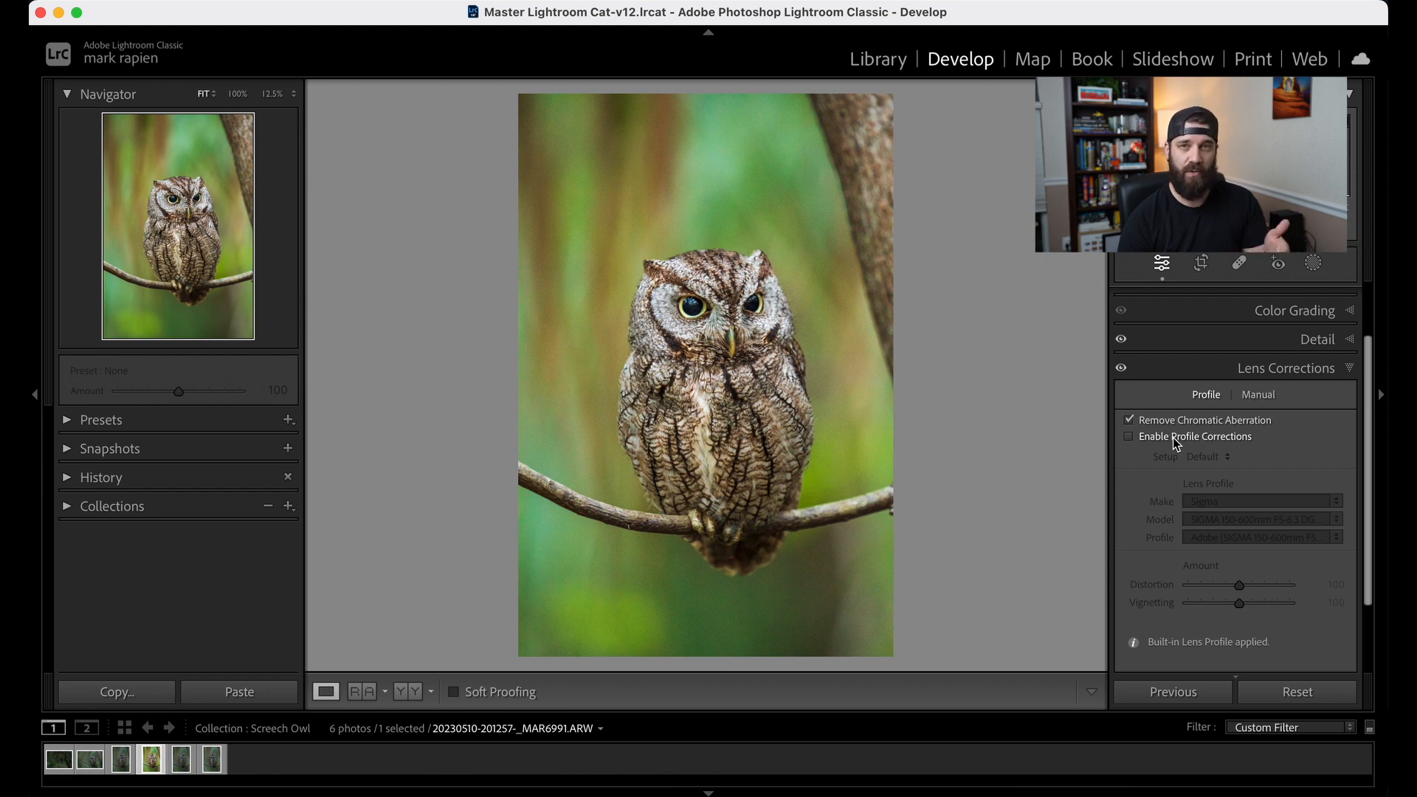
pyautogui.click(1174, 441)
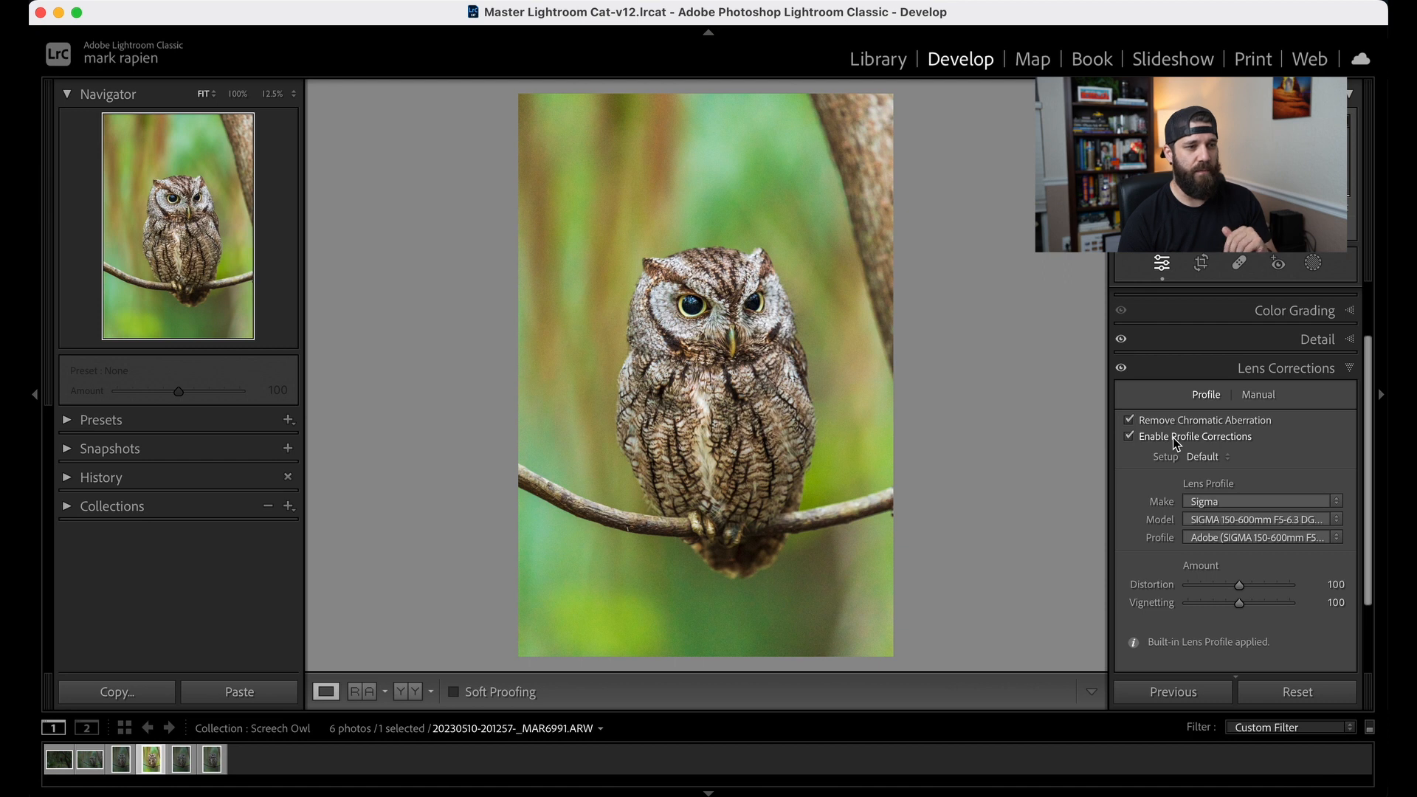
# Step: Recheck the lens profile's effect by disabling and re-enabling the profile corrections, keeping them enabled for the owl photo
pyautogui.click(1174, 440)
pyautogui.click(1175, 440)
pyautogui.click(1174, 440)
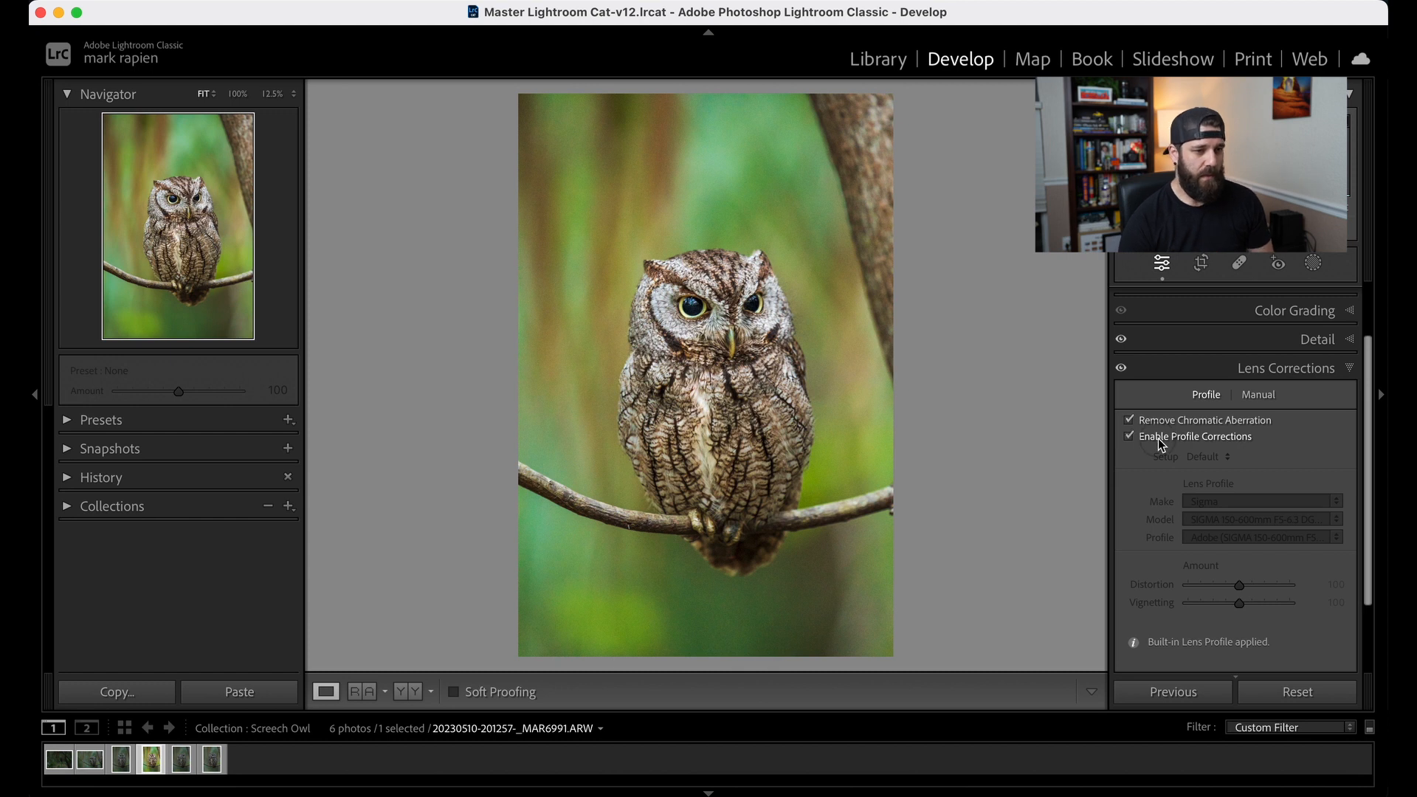
pyautogui.click(1158, 438)
pyautogui.click(1160, 439)
pyautogui.click(1160, 439)
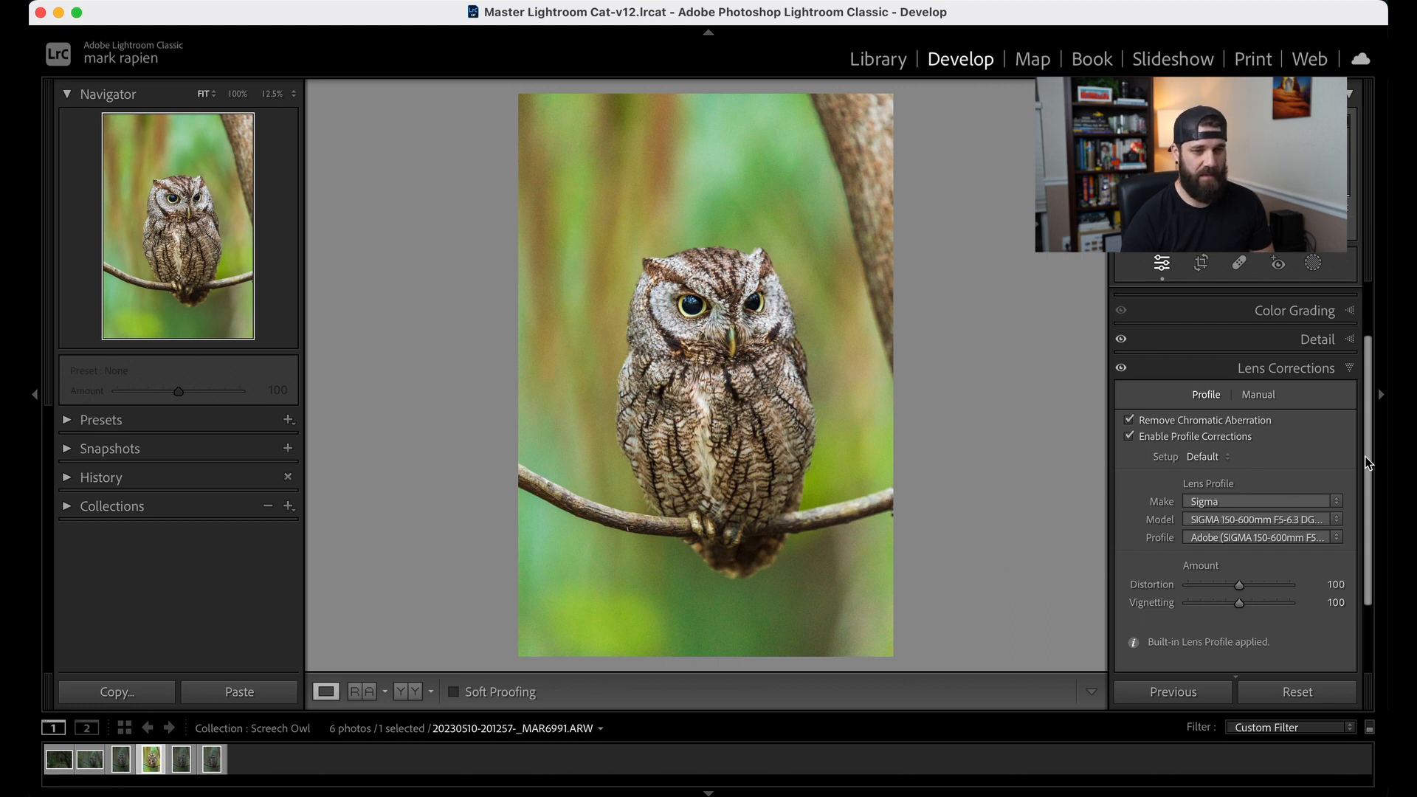
# Step: Look over the Upright and Transform options for the photo without applying any
pyautogui.moveTo(1366, 456); pyautogui.dragTo(1366, 544)
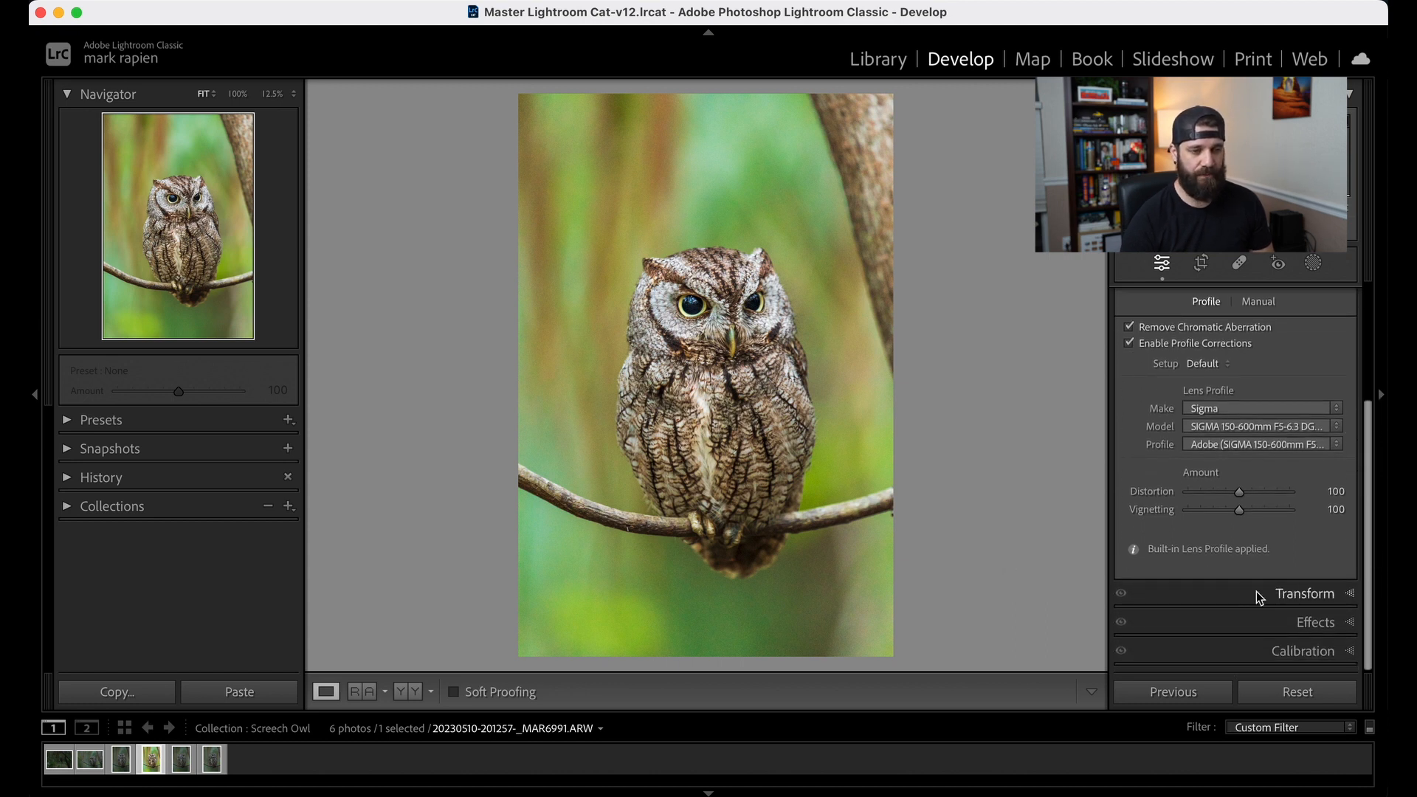
pyautogui.click(1252, 592)
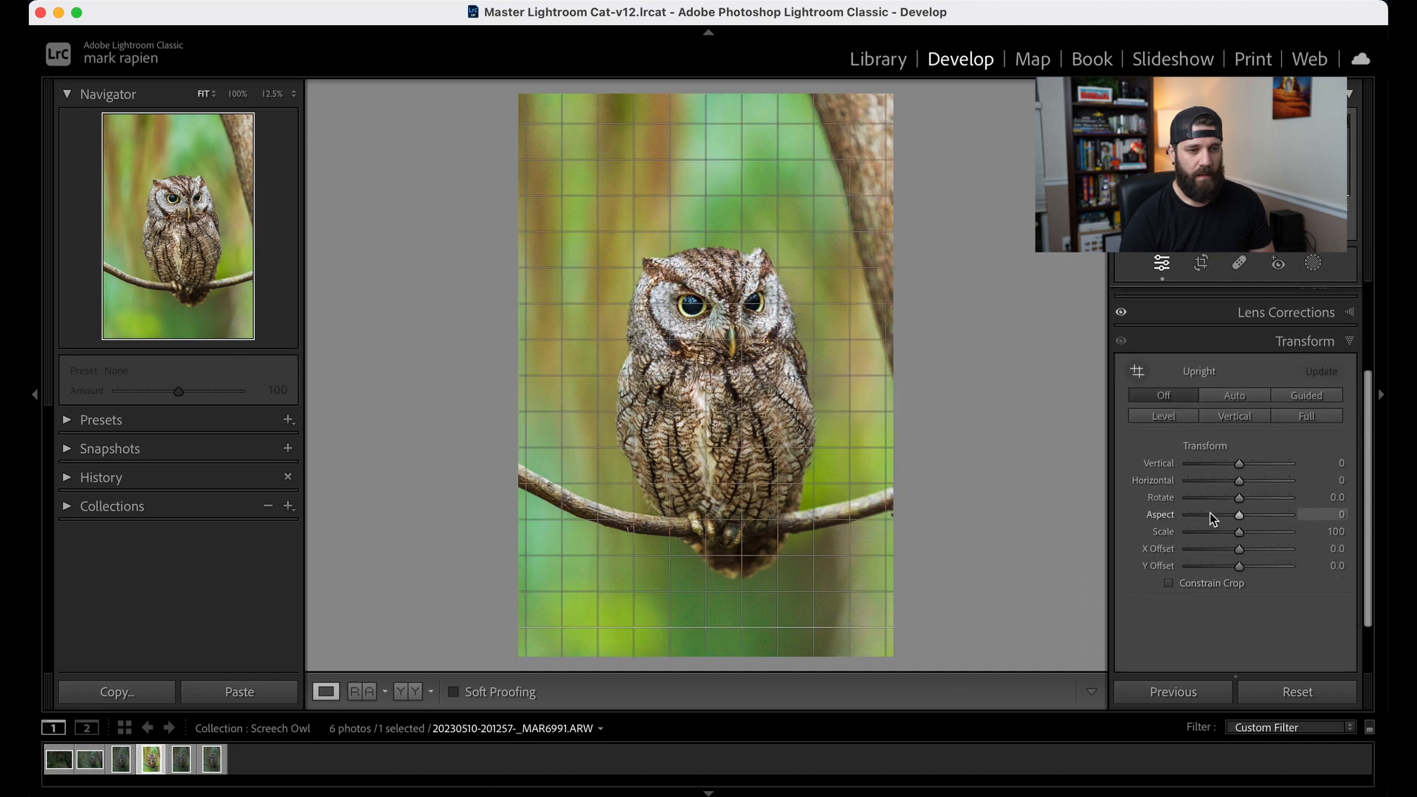
pyautogui.click(1232, 345)
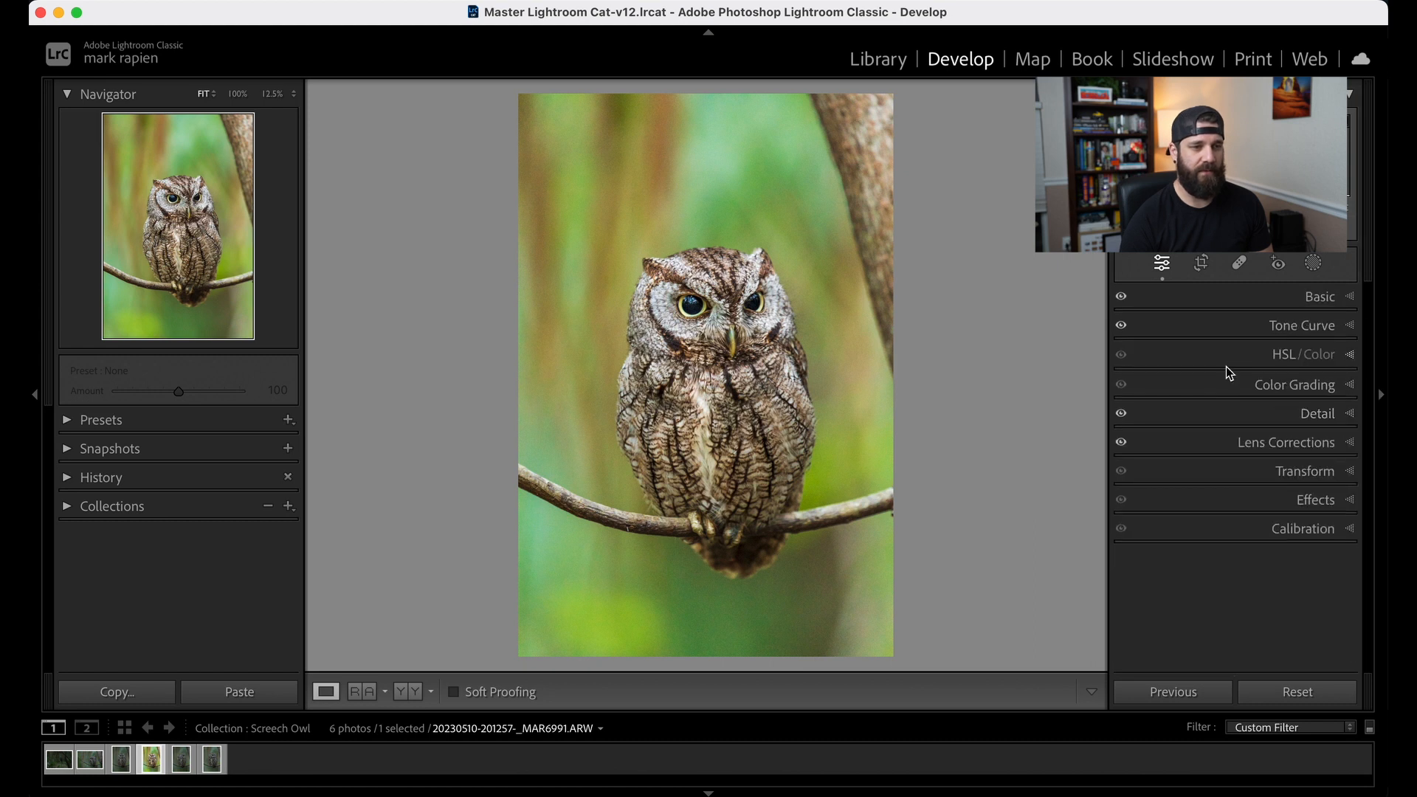
# Step: Set the Post-Crop Vignetting Amount to -20 and compare the photo with the effect off and on
pyautogui.click(1233, 502)
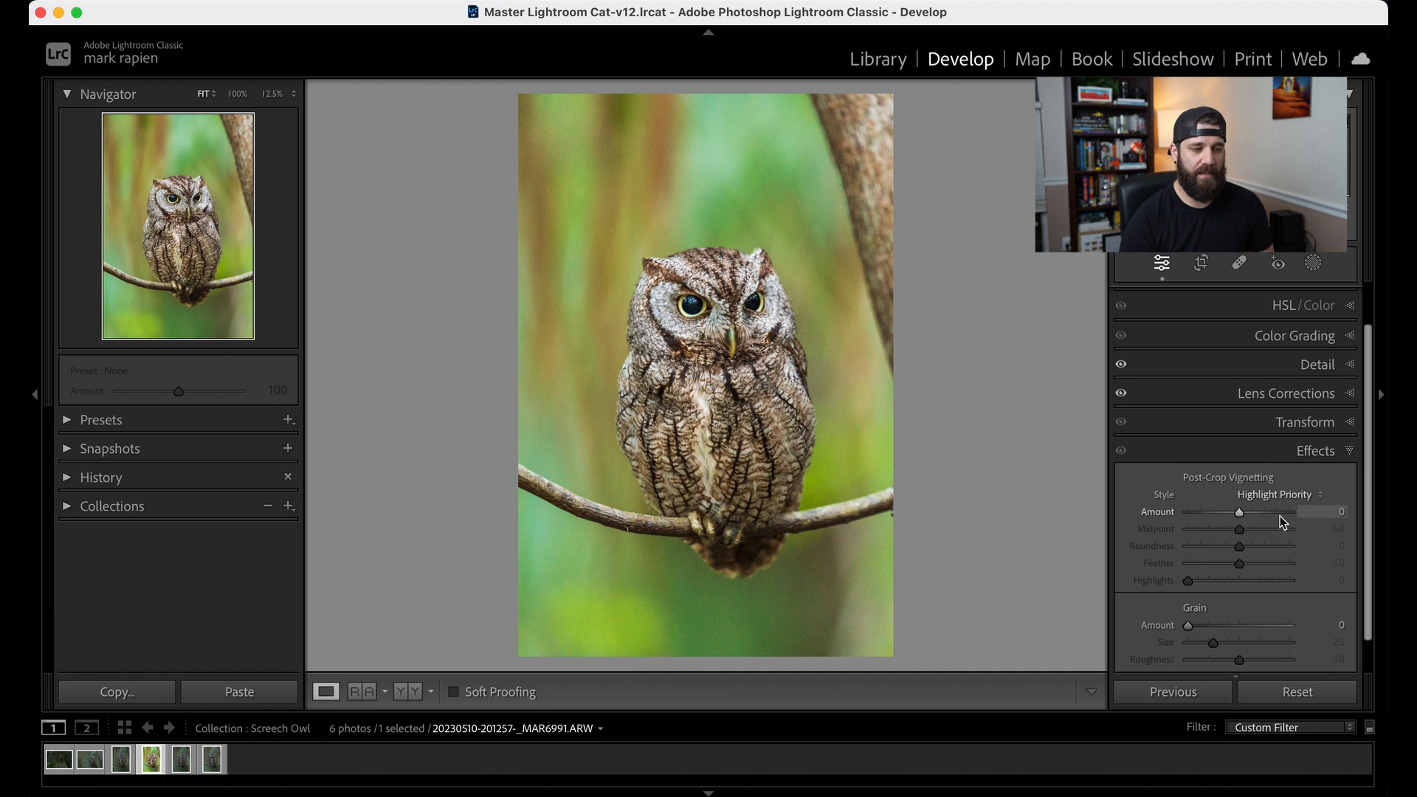
pyautogui.moveTo(1241, 514)
pyautogui.mouseDown()
pyautogui.moveTo(1225, 512)
pyautogui.moveTo(1265, 512)
pyautogui.moveTo(1158, 525)
pyautogui.moveTo(1342, 535)
pyautogui.moveTo(1214, 510)
pyautogui.moveTo(1322, 509)
pyautogui.moveTo(1149, 508)
pyautogui.moveTo(1228, 507)
pyautogui.mouseUp()
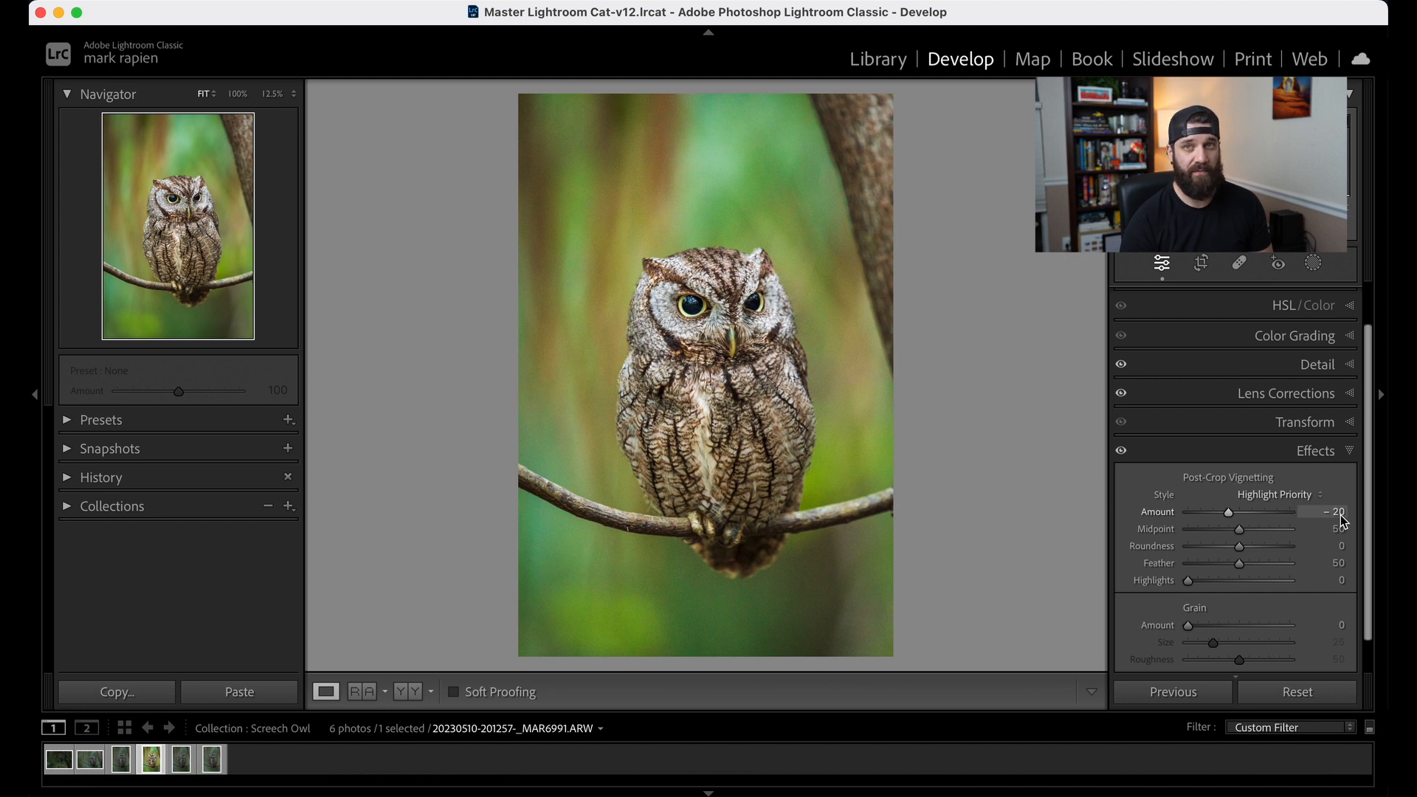
pyautogui.click(1125, 454)
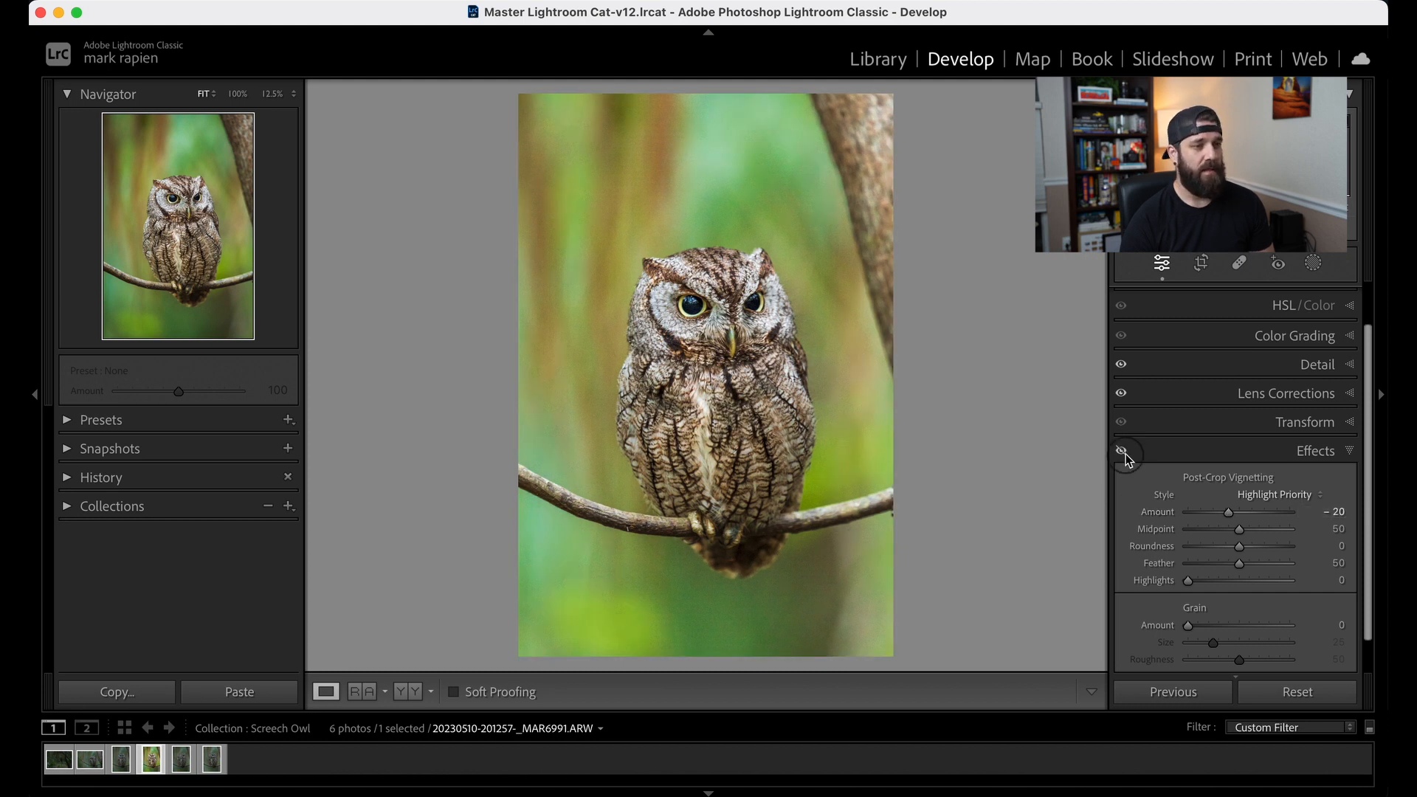
pyautogui.click(1125, 454)
pyautogui.click(1125, 454)
pyautogui.click(1125, 454)
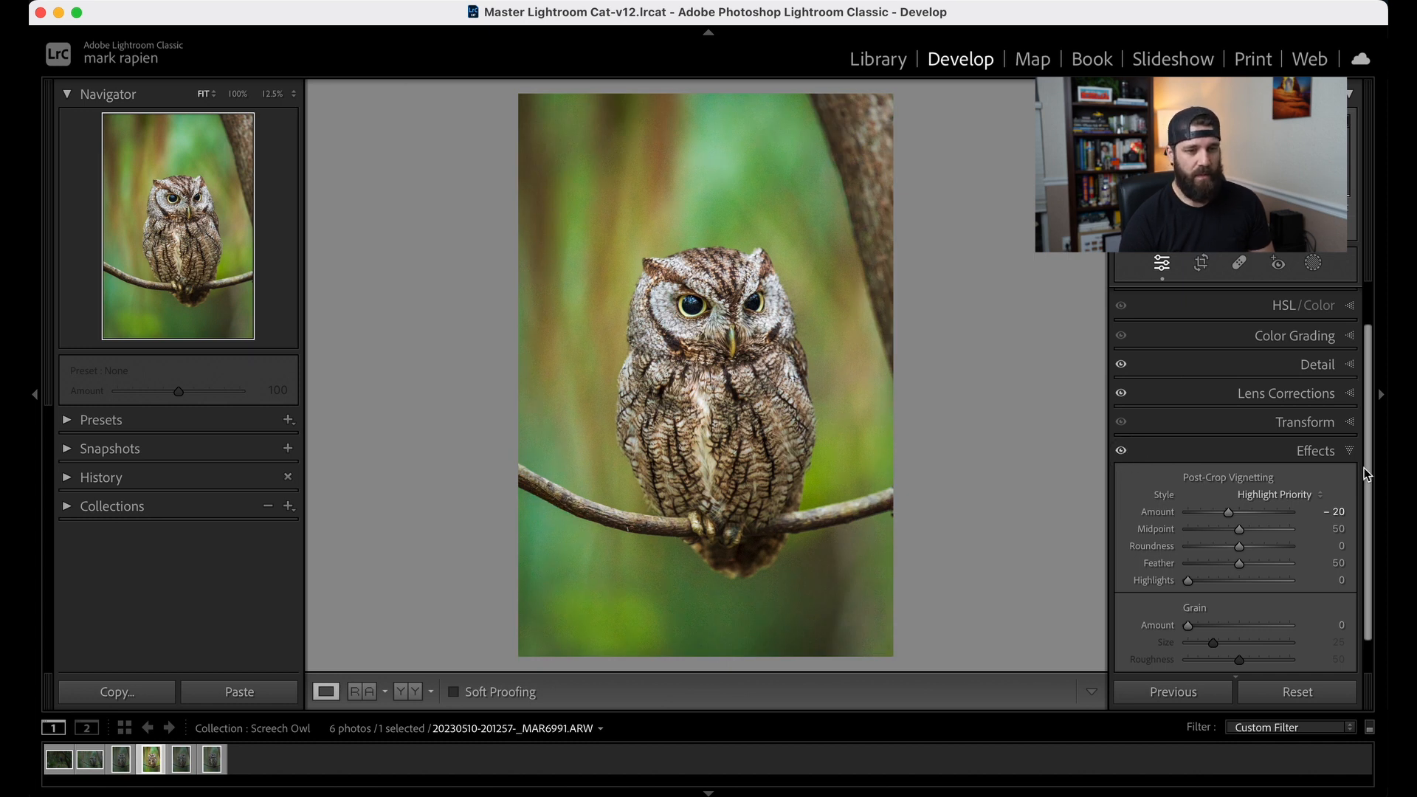
pyautogui.click(1292, 455)
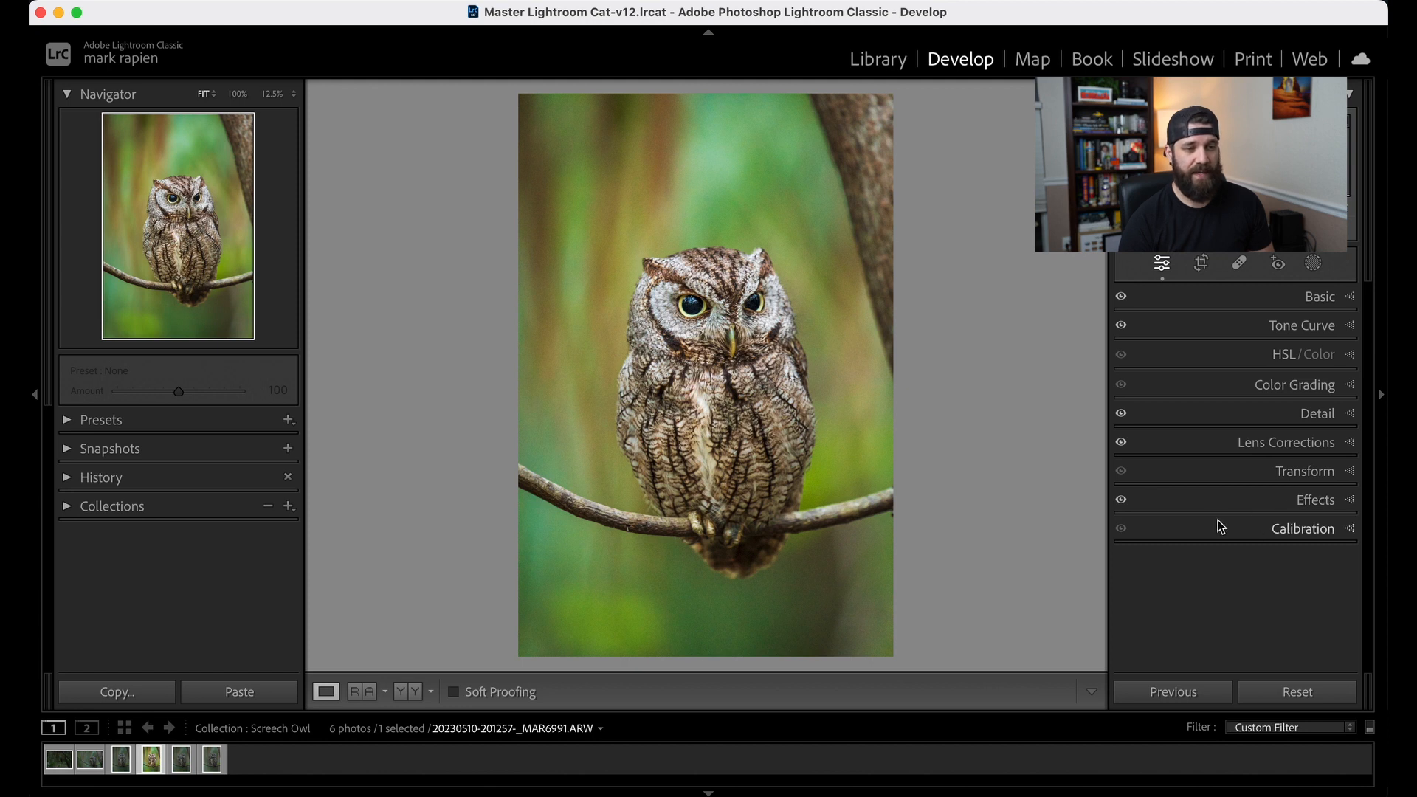
# Step: Try the Blue Primary Saturation calibration at -100 and +100, restoring it to 0
pyautogui.click(1227, 532)
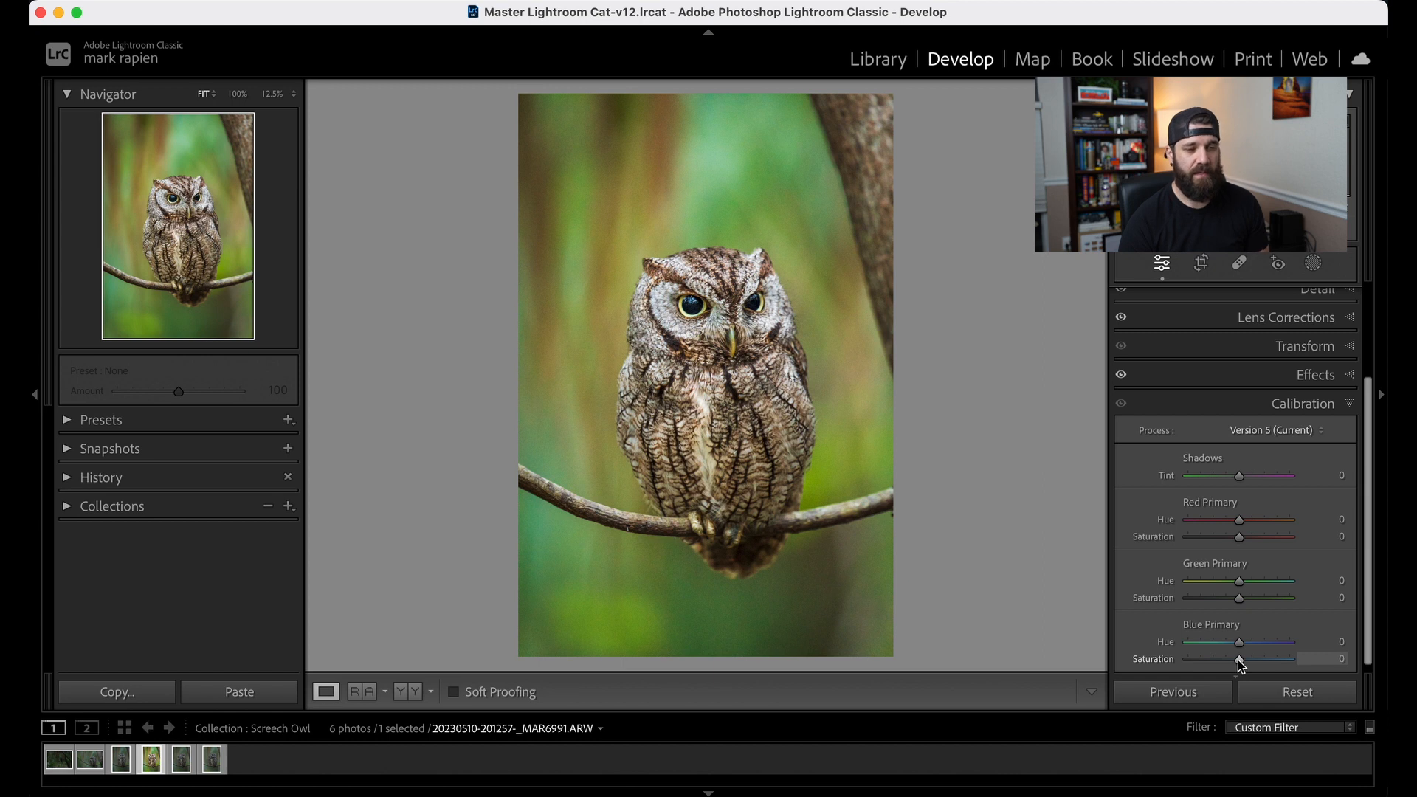
pyautogui.moveTo(1238, 662); pyautogui.dragTo(1128, 668)
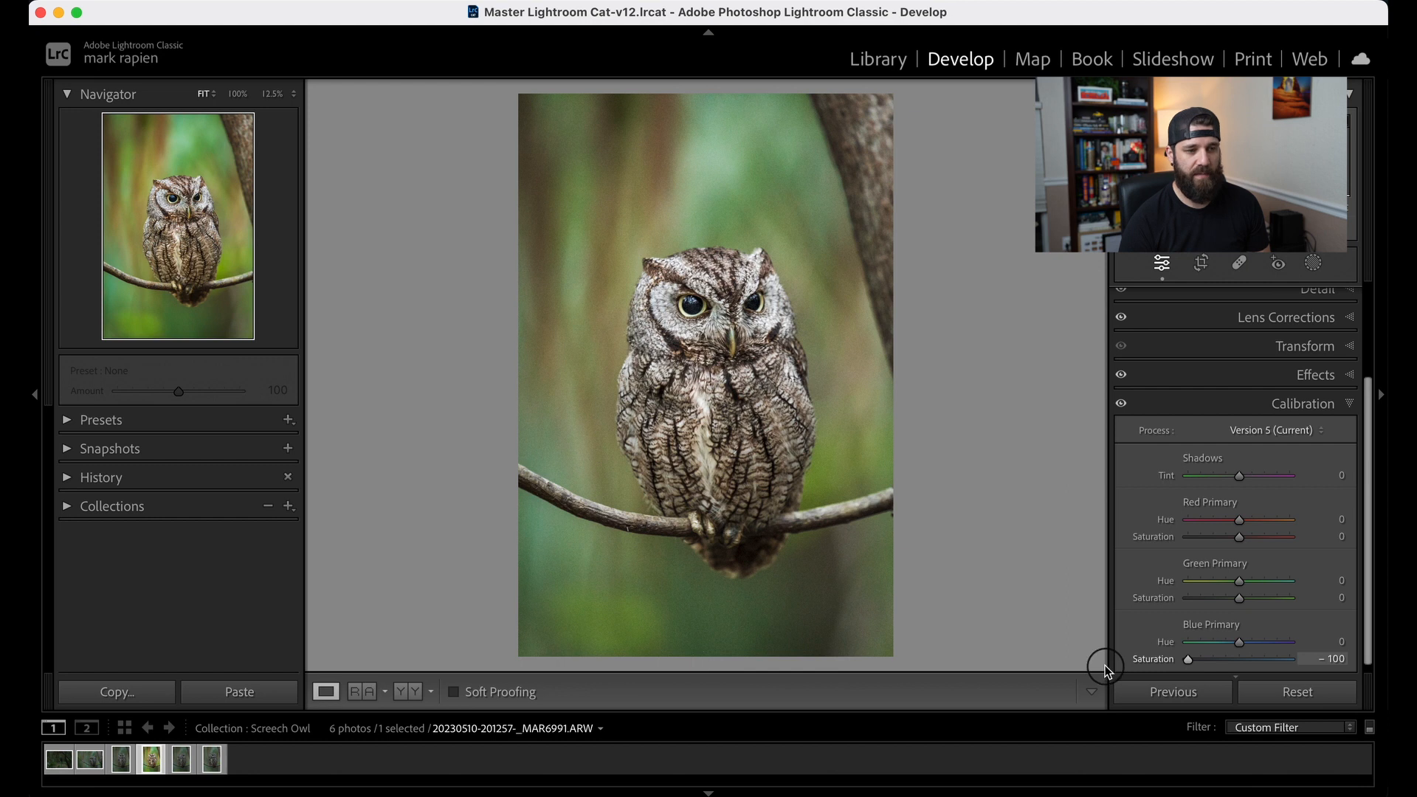
pyautogui.moveTo(1188, 659); pyautogui.dragTo(1309, 675)
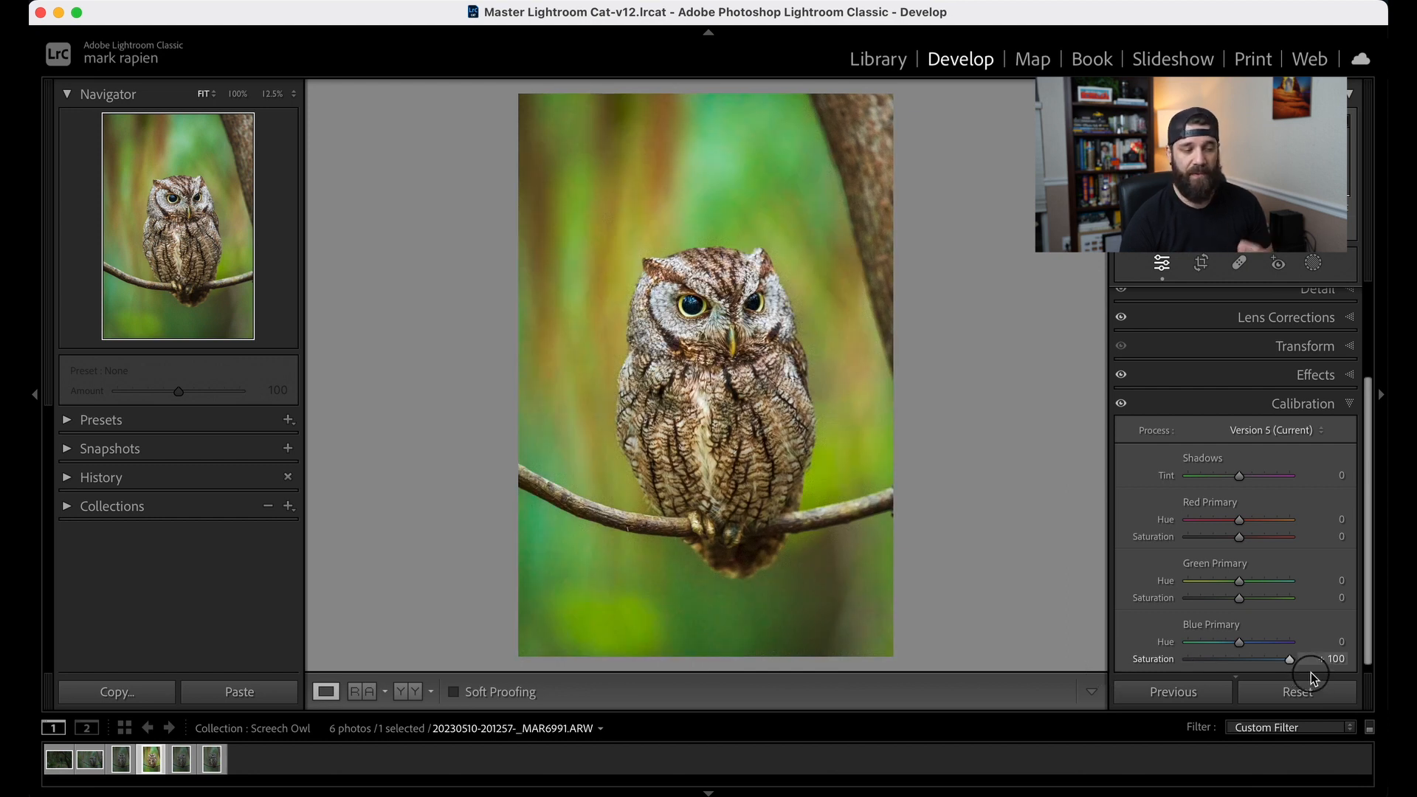
pyautogui.moveTo(1311, 673); pyautogui.dragTo(1252, 668)
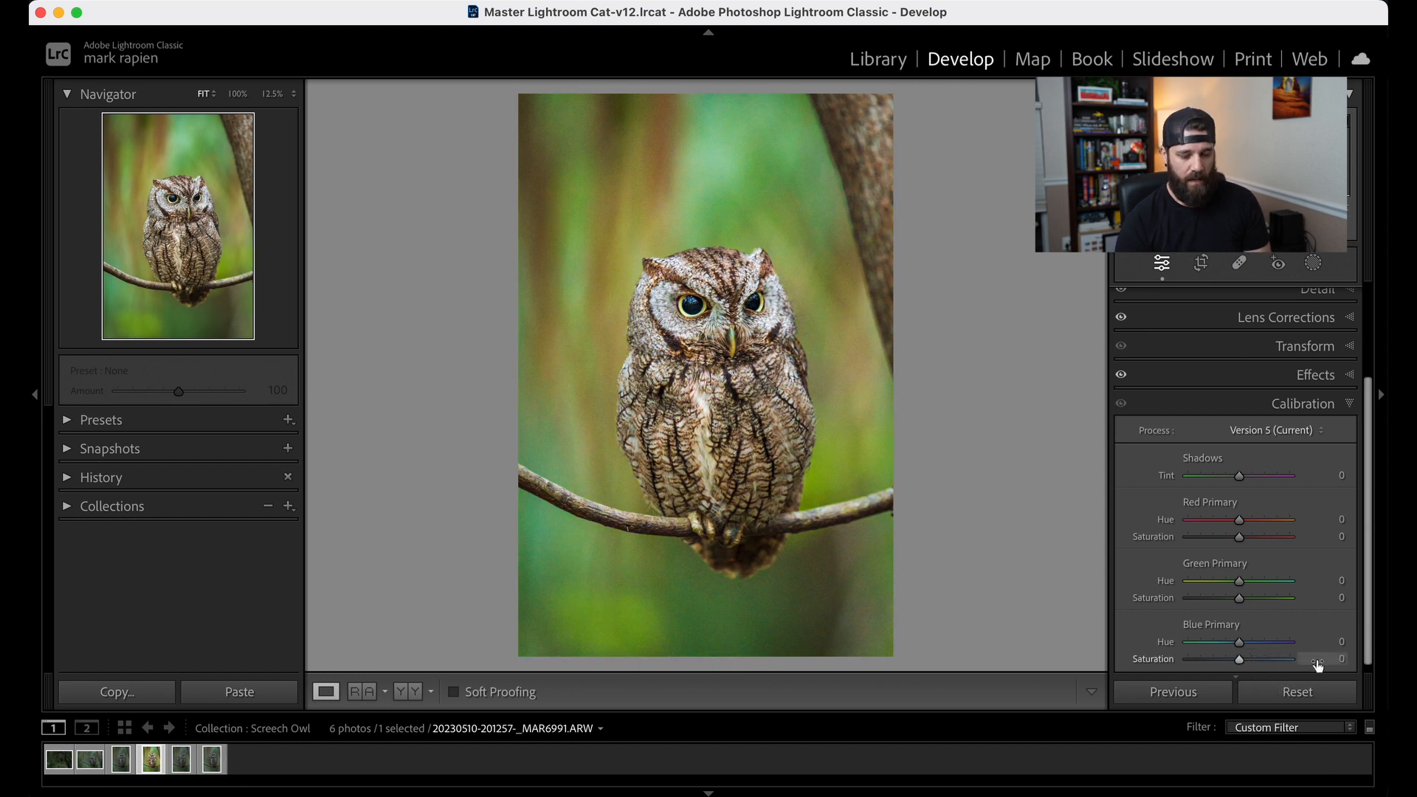
# Step: Set the Blue Primary Saturation in the camera calibration to +10
pyautogui.press('Up')
pyautogui.press('Up')
pyautogui.press('Up')
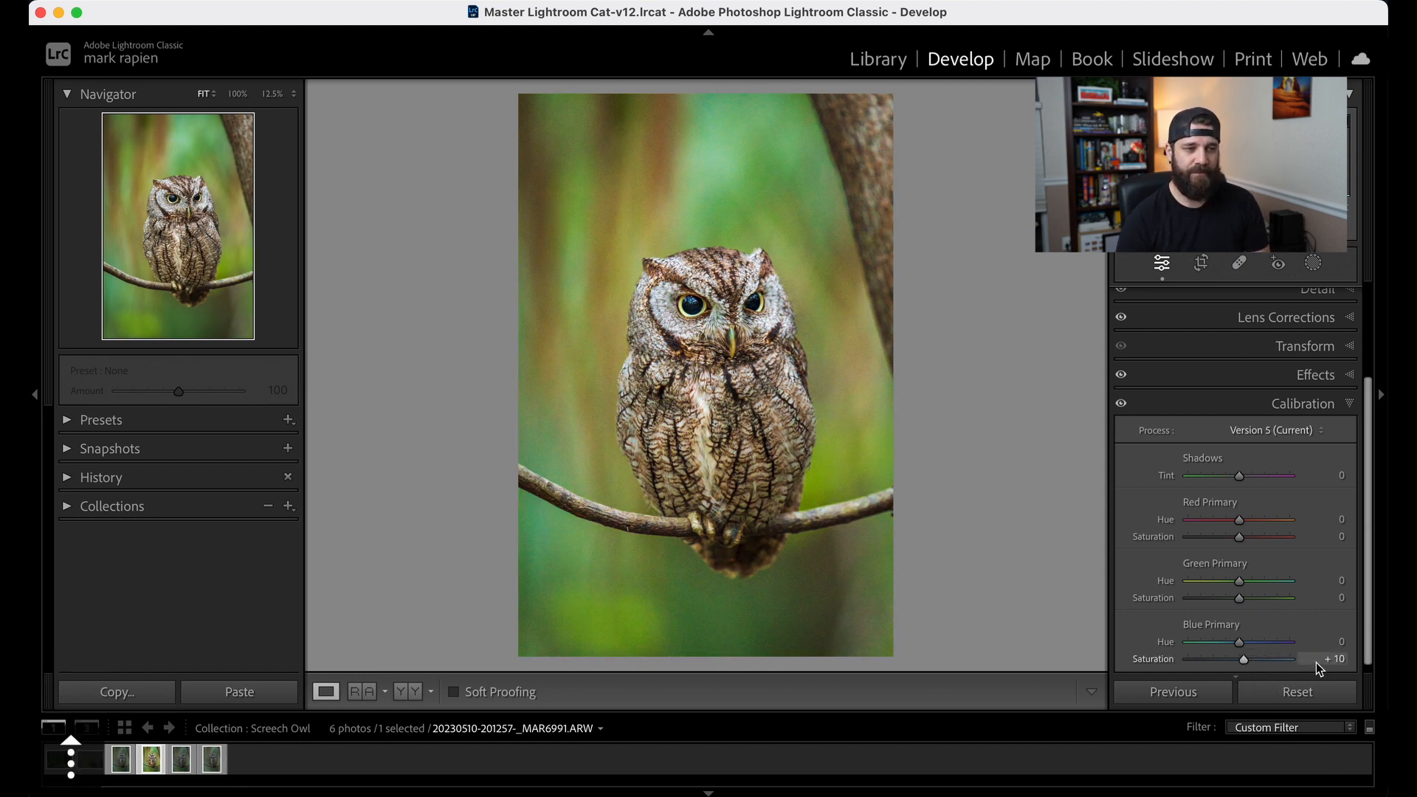
pyautogui.press('Down')
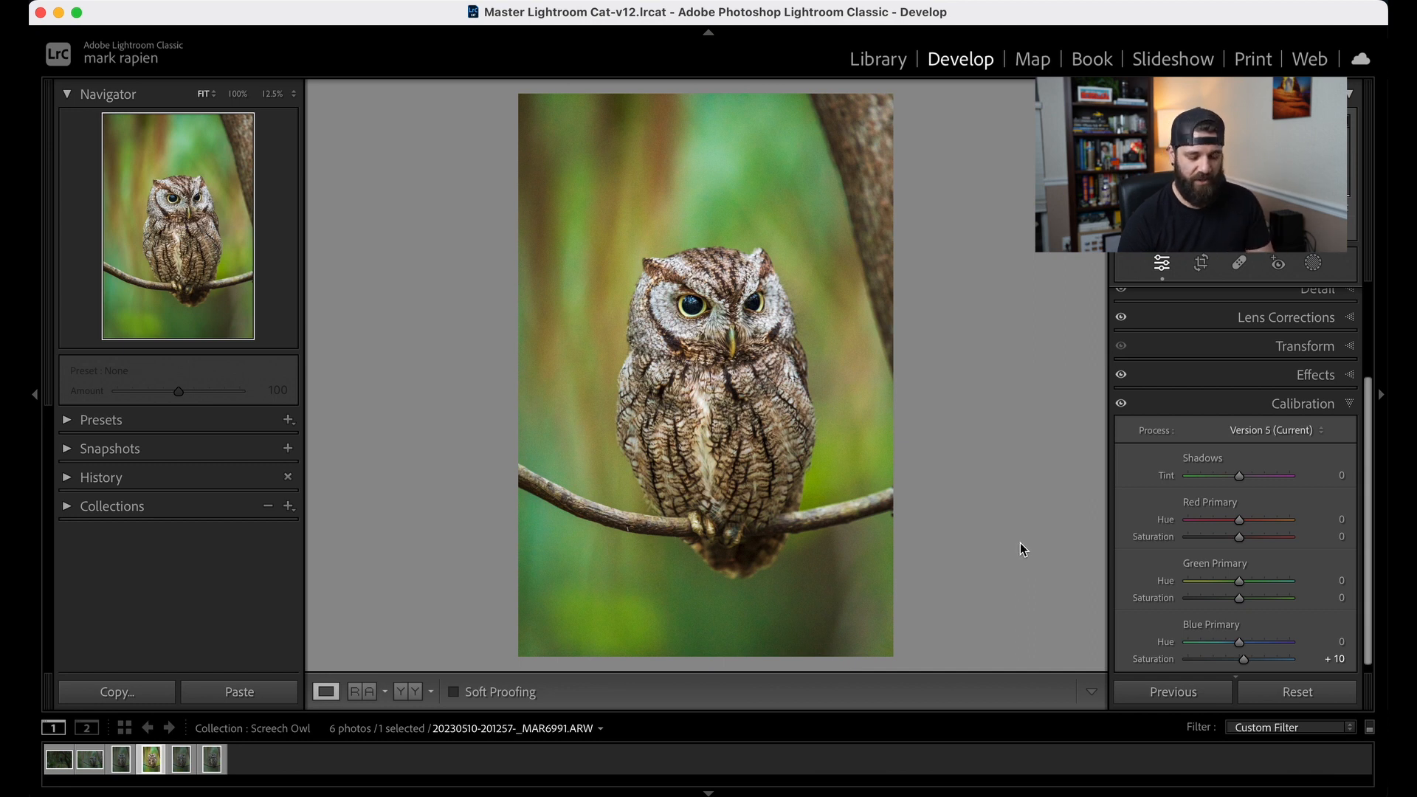
pyautogui.click(1227, 407)
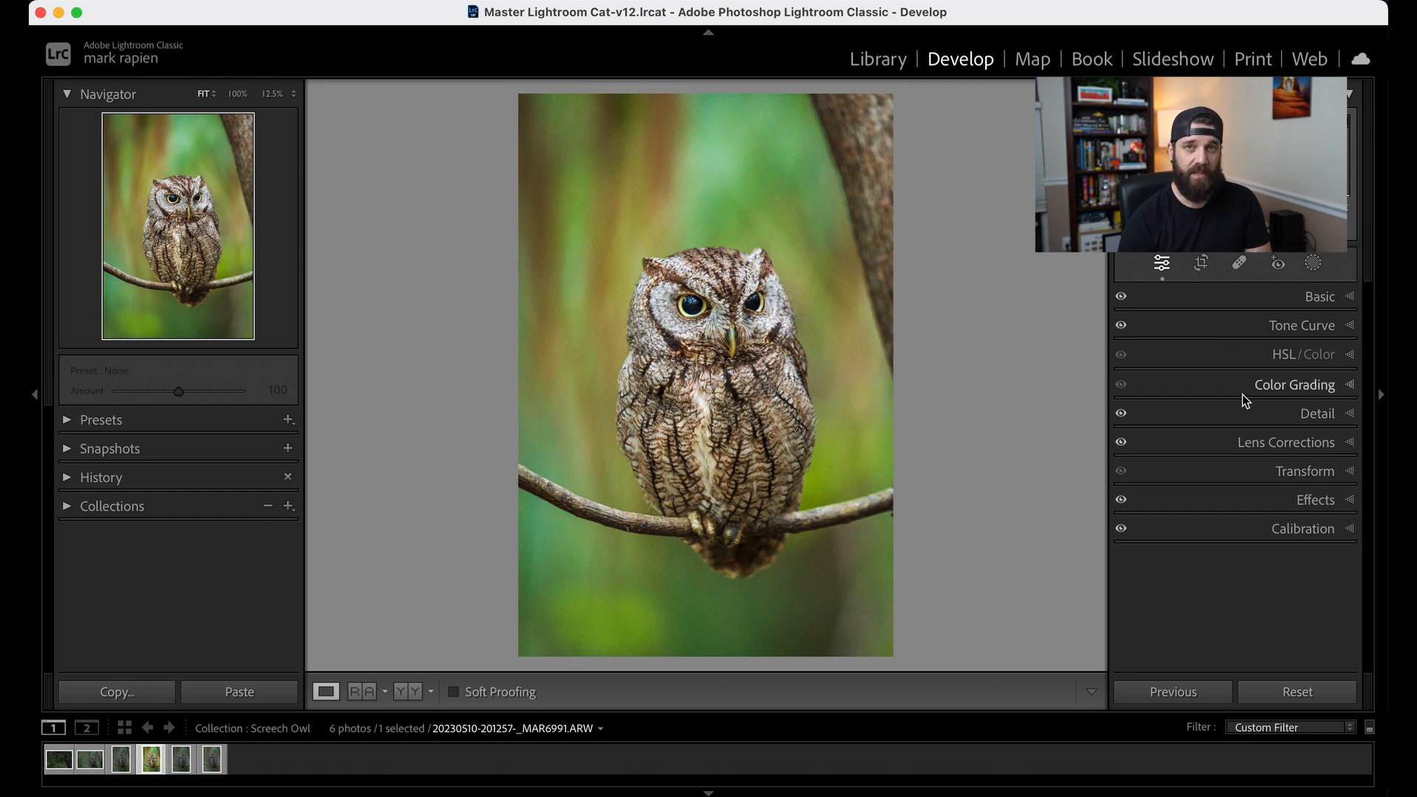
# Step: Compare the unedited original of the owl photo with the edited version several times
pyautogui.press('\\')
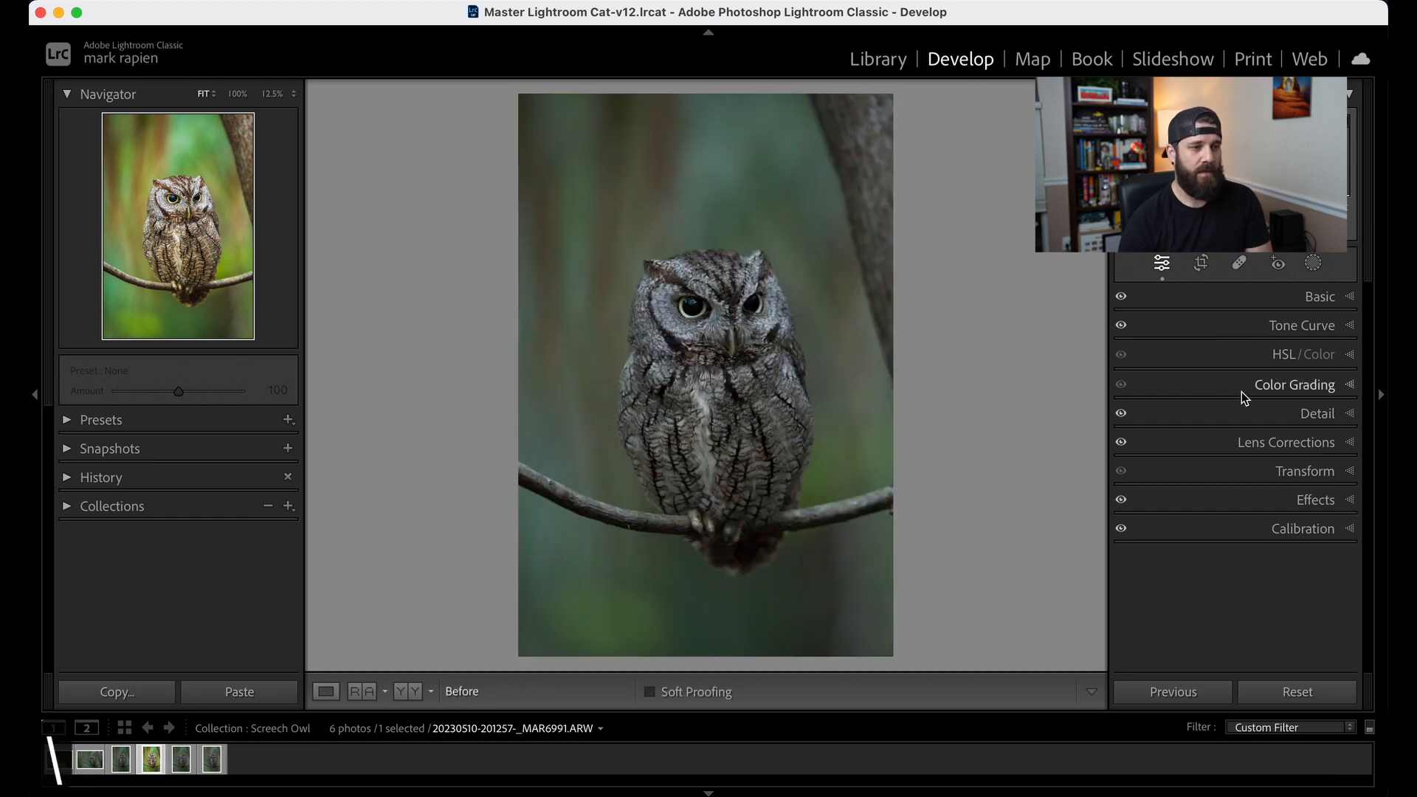
pyautogui.press('\\')
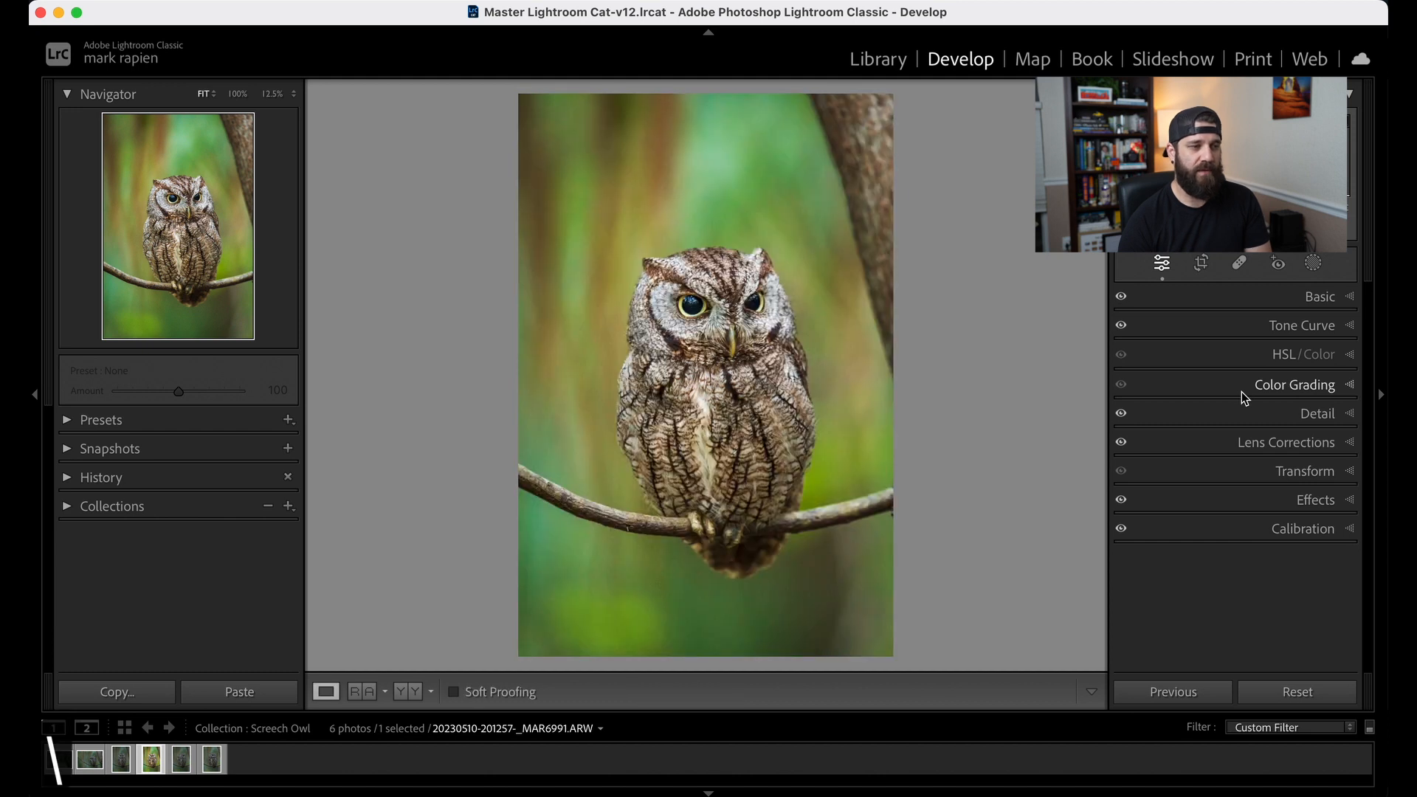
pyautogui.press('\\')
pyautogui.press('\\')
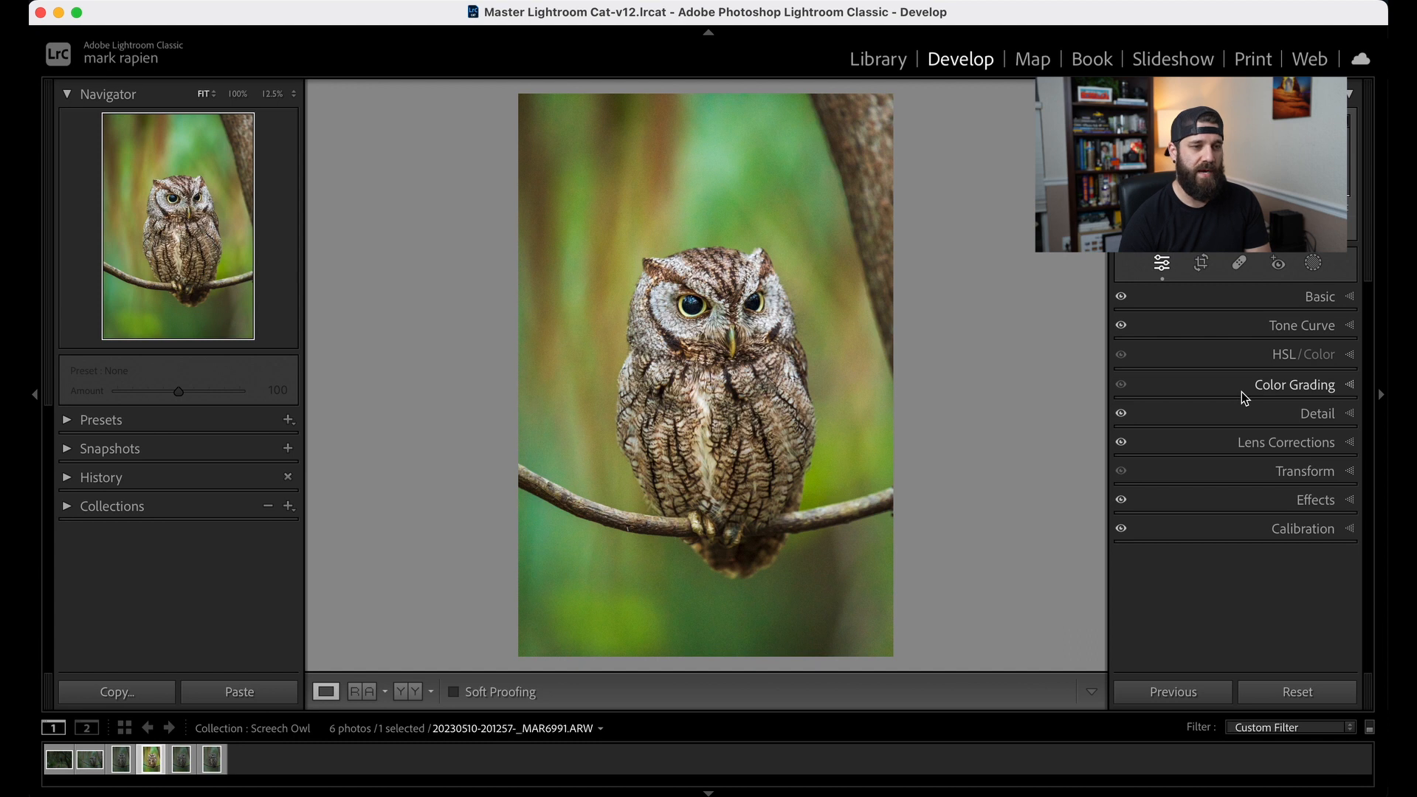
pyautogui.press('\\')
pyautogui.press('\\')
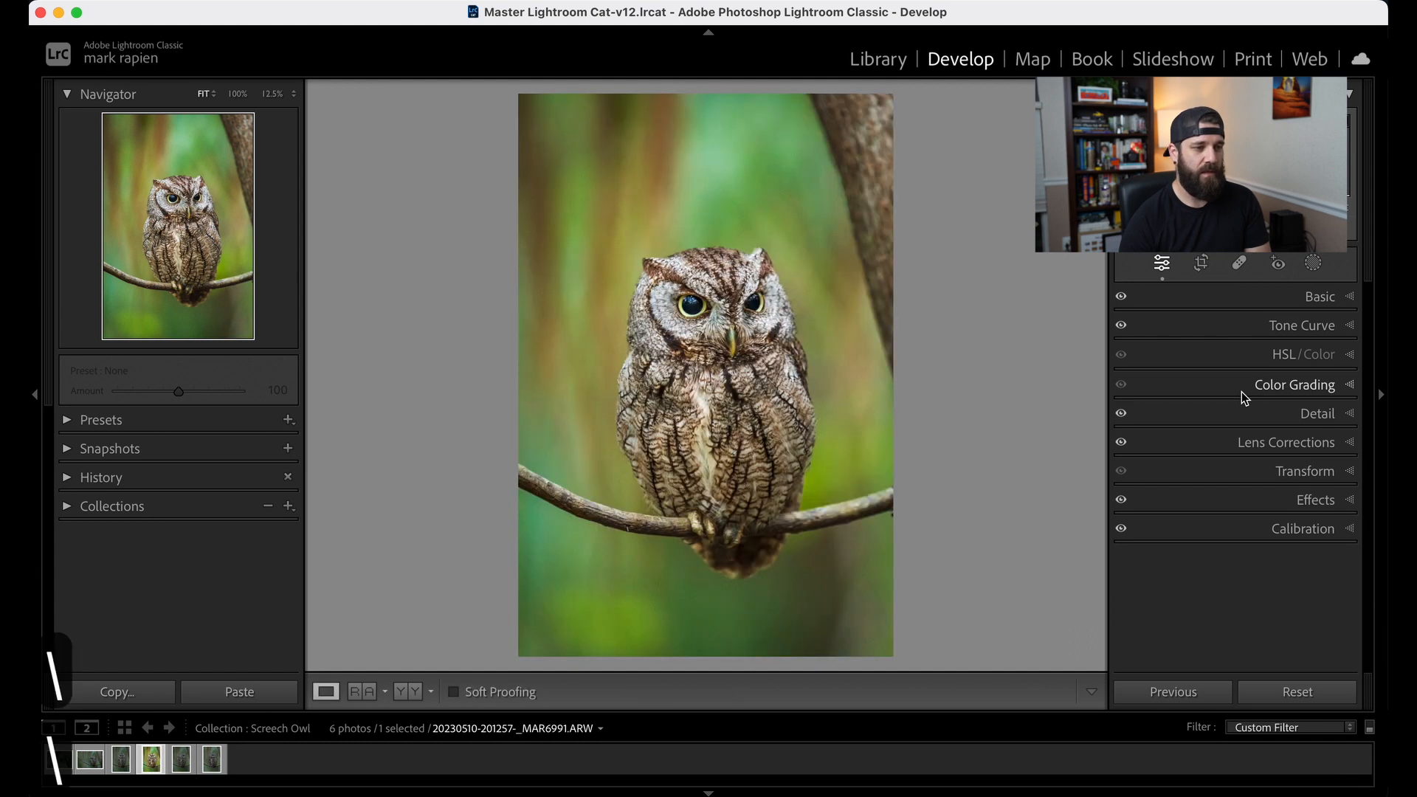
# Step: Create a Select Subject mask for the owl and add a subtracting brush to it
pyautogui.click(1314, 267)
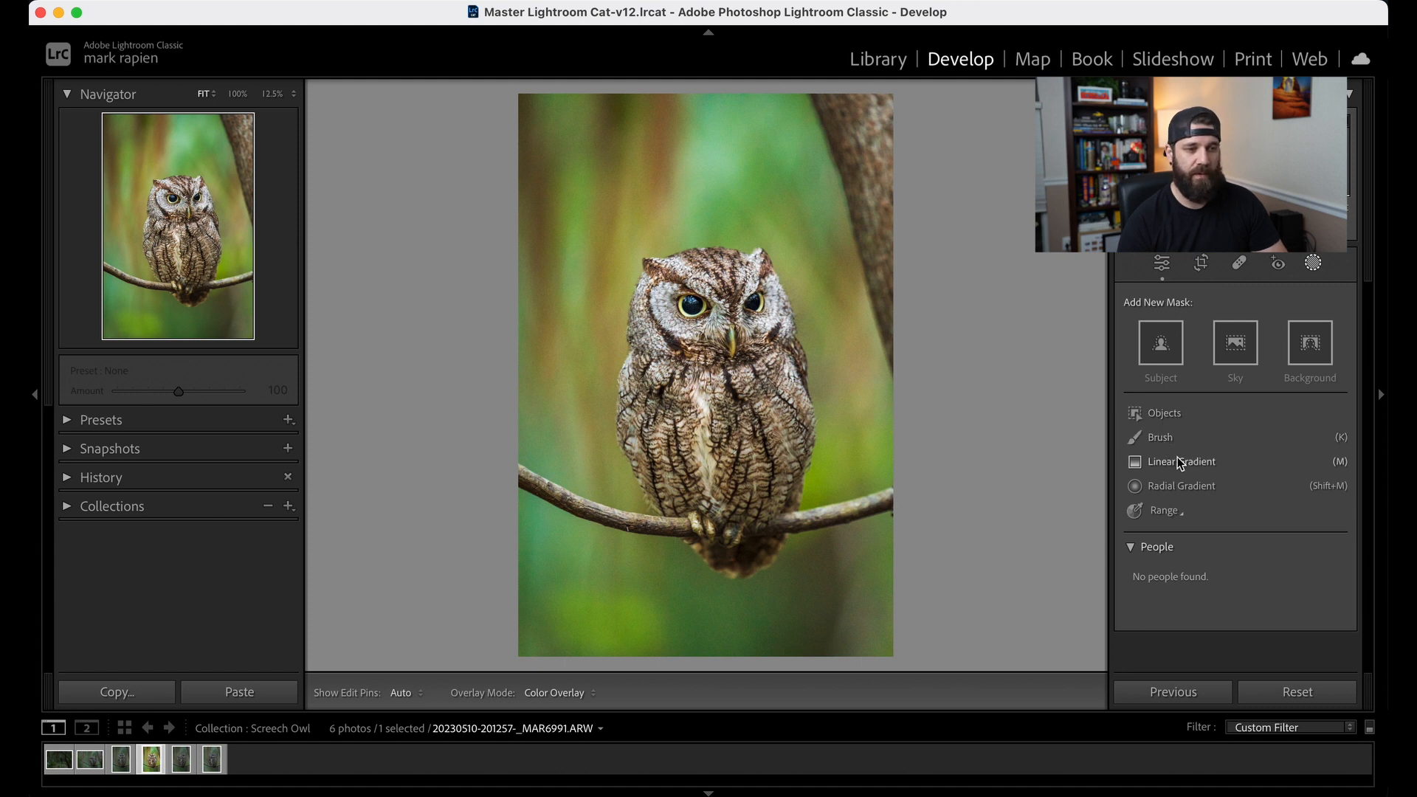
pyautogui.click(1156, 344)
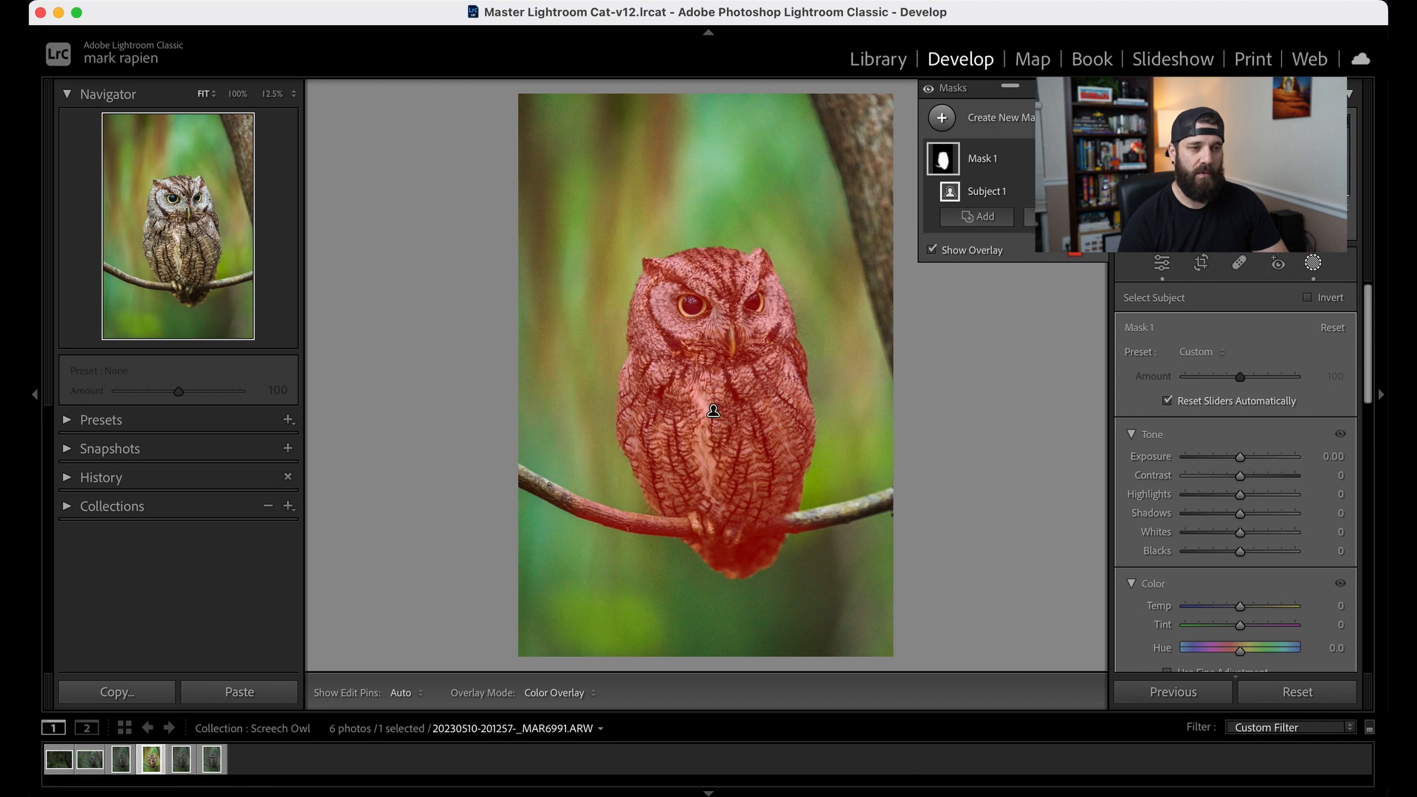
pyautogui.click(1029, 216)
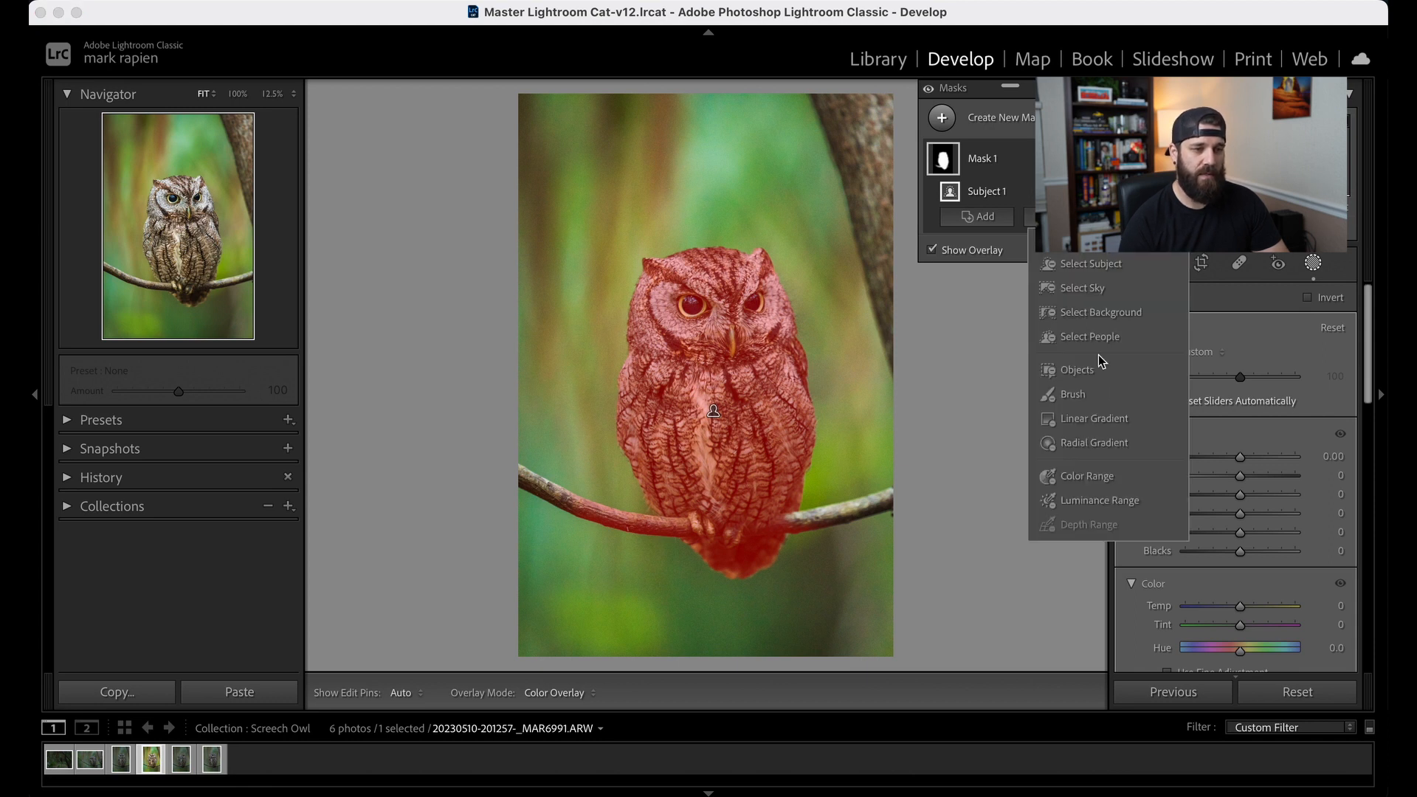
pyautogui.click(1079, 393)
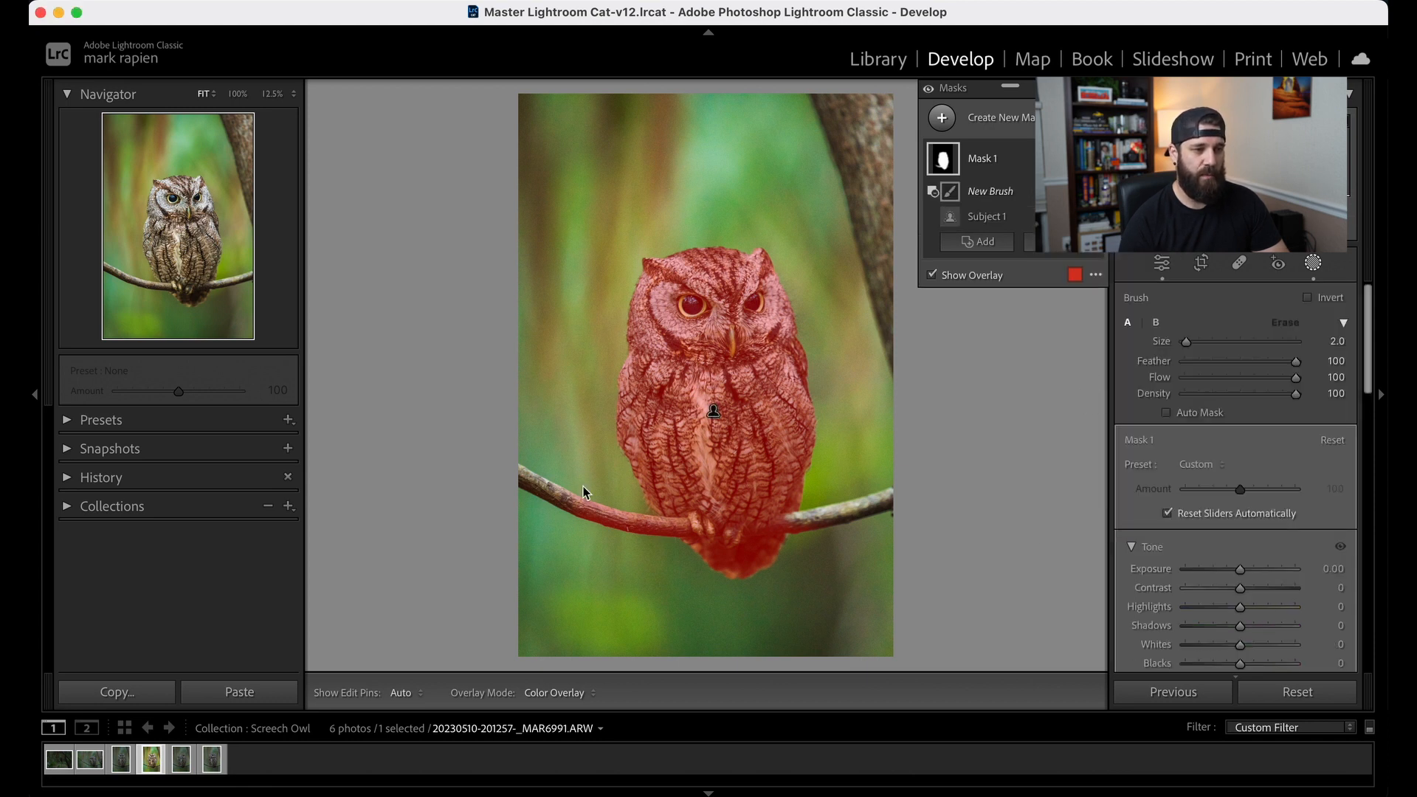
# Step: Set the subtracting brush to size 14 and remove the branch on the left side of the owl from the mask
pyautogui.press('h')
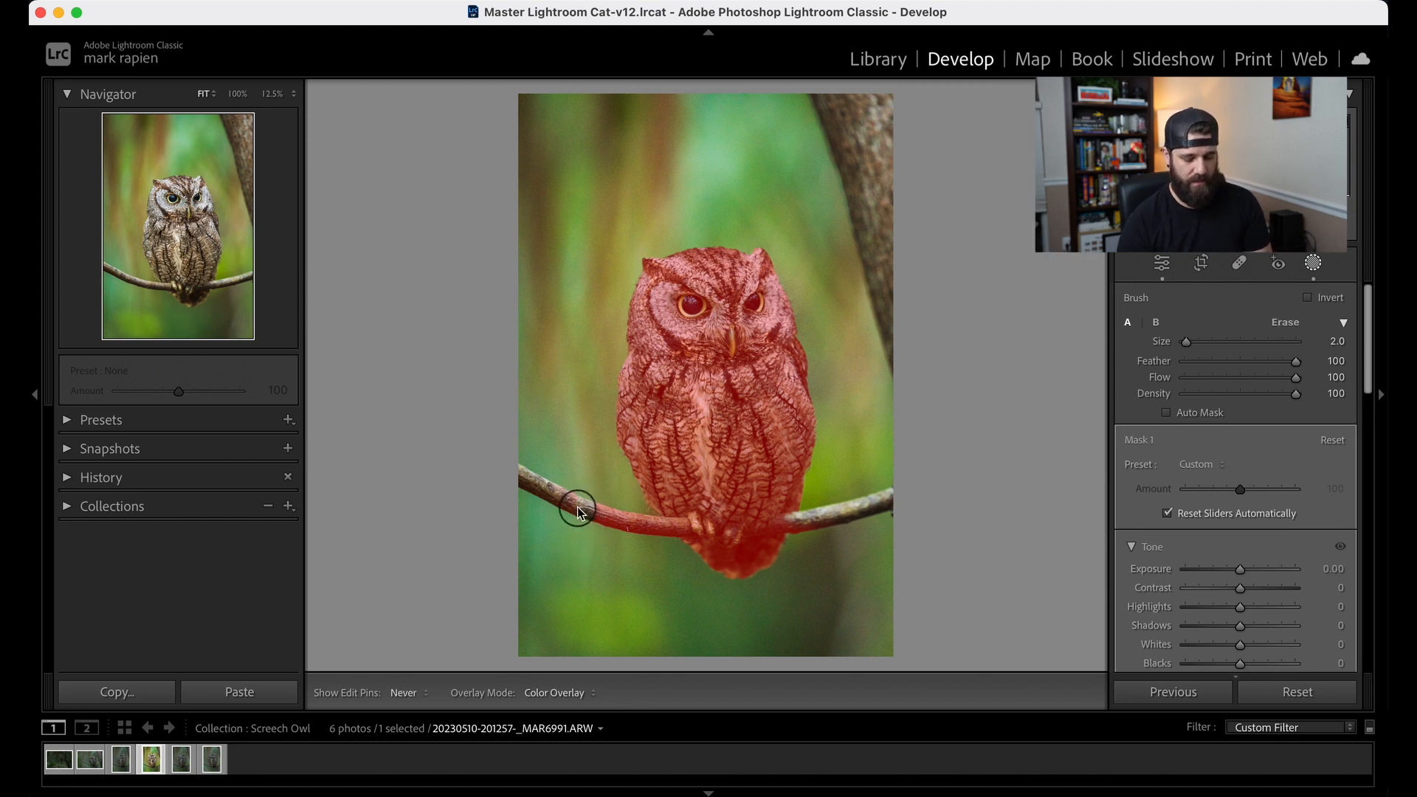
pyautogui.press('h')
pyautogui.press('[')
pyautogui.press('[')
pyautogui.press('[')
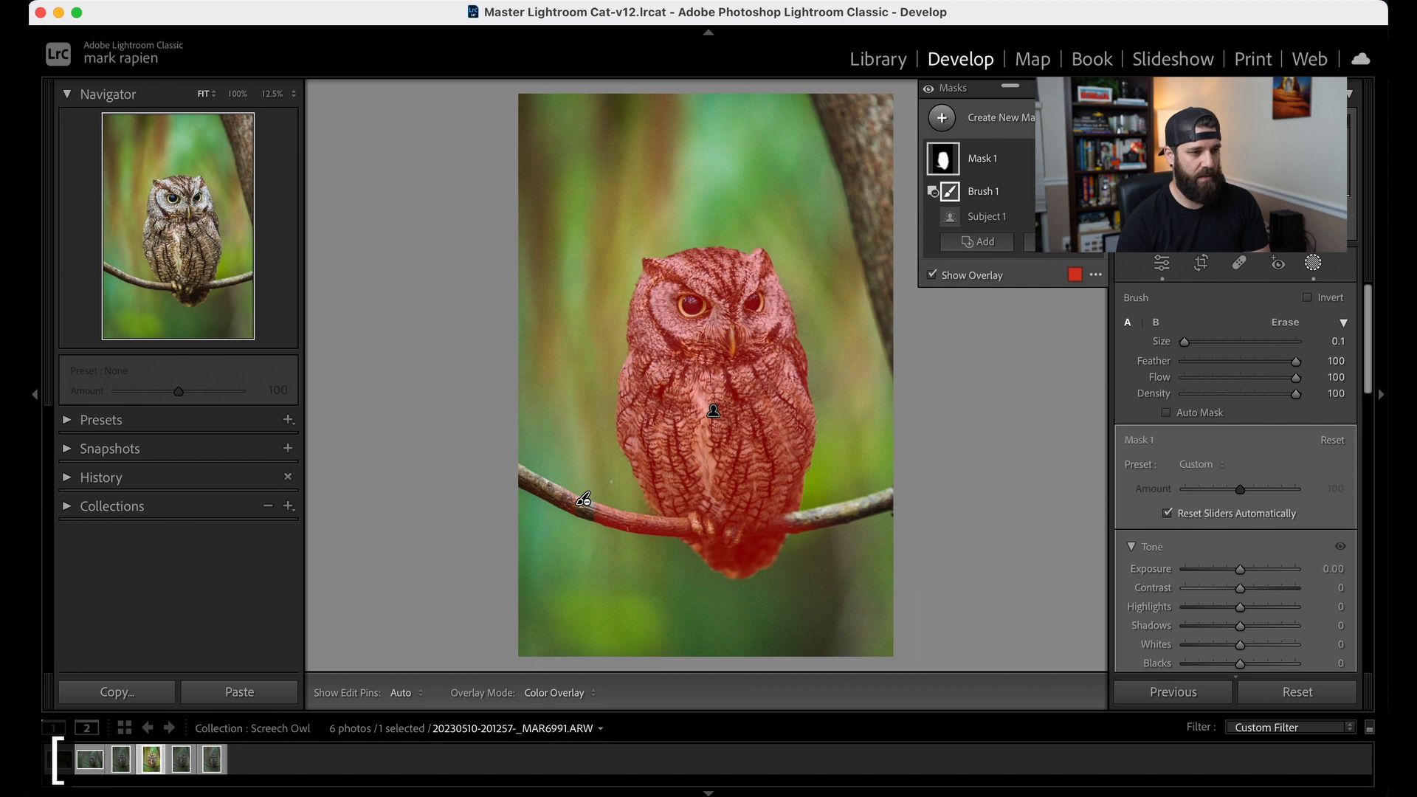
pyautogui.press(']')
pyautogui.press(']')
pyautogui.press(']')
pyautogui.press(']')
pyautogui.press(']')
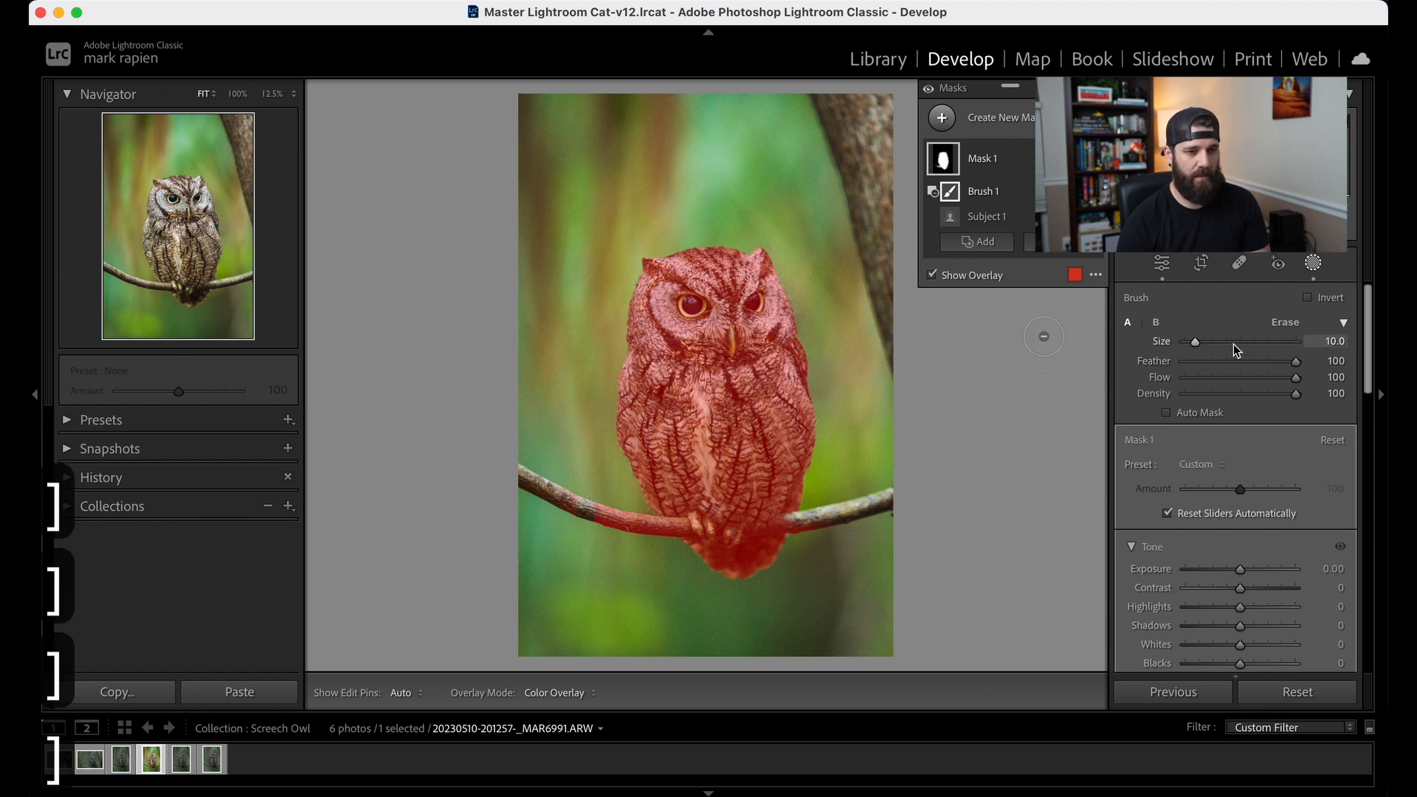
pyautogui.press(']')
pyautogui.press(']')
pyautogui.press(']')
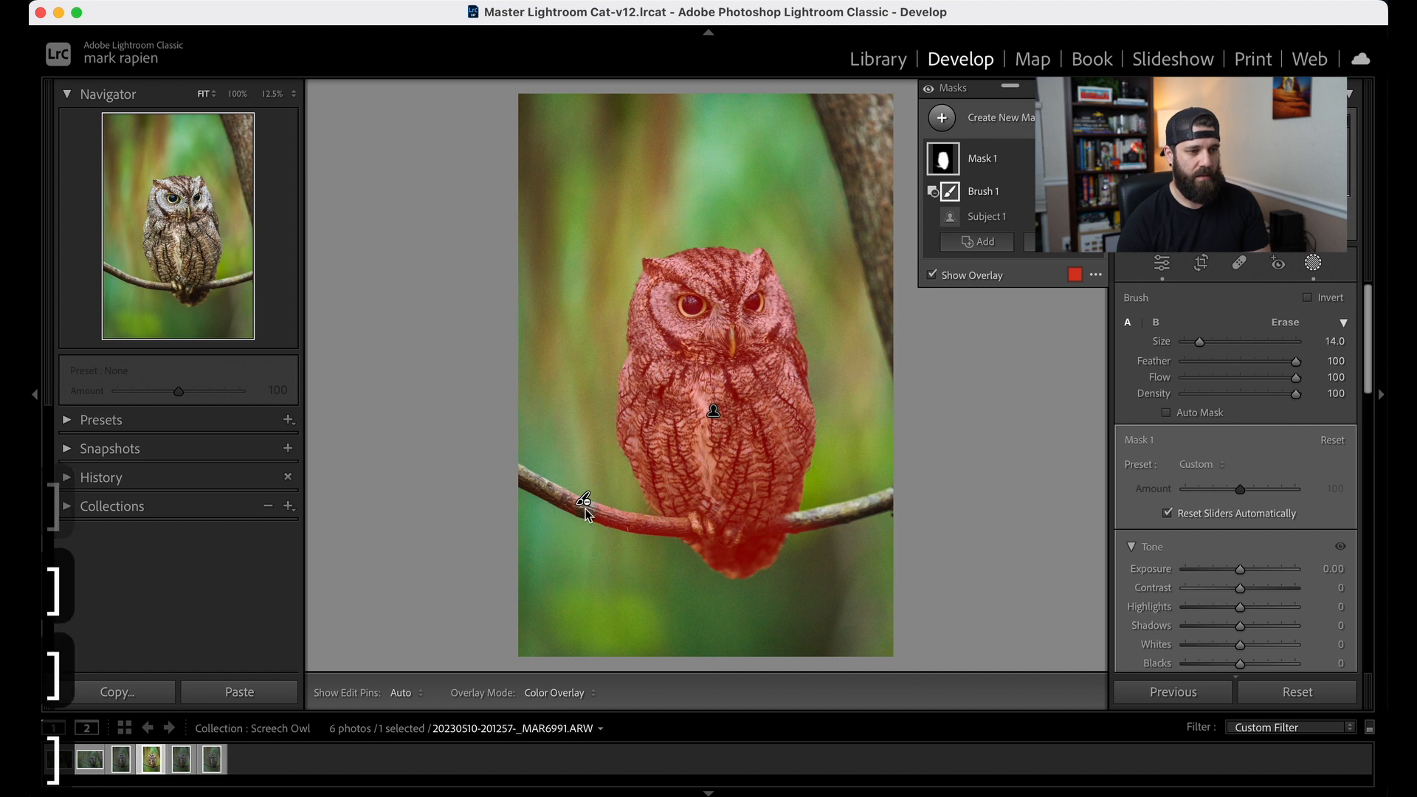
pyautogui.moveTo(583, 515)
pyautogui.mouseDown()
pyautogui.moveTo(586, 503)
pyautogui.moveTo(608, 541)
pyautogui.moveTo(608, 528)
pyautogui.moveTo(646, 540)
pyautogui.mouseUp()
pyautogui.press('h')
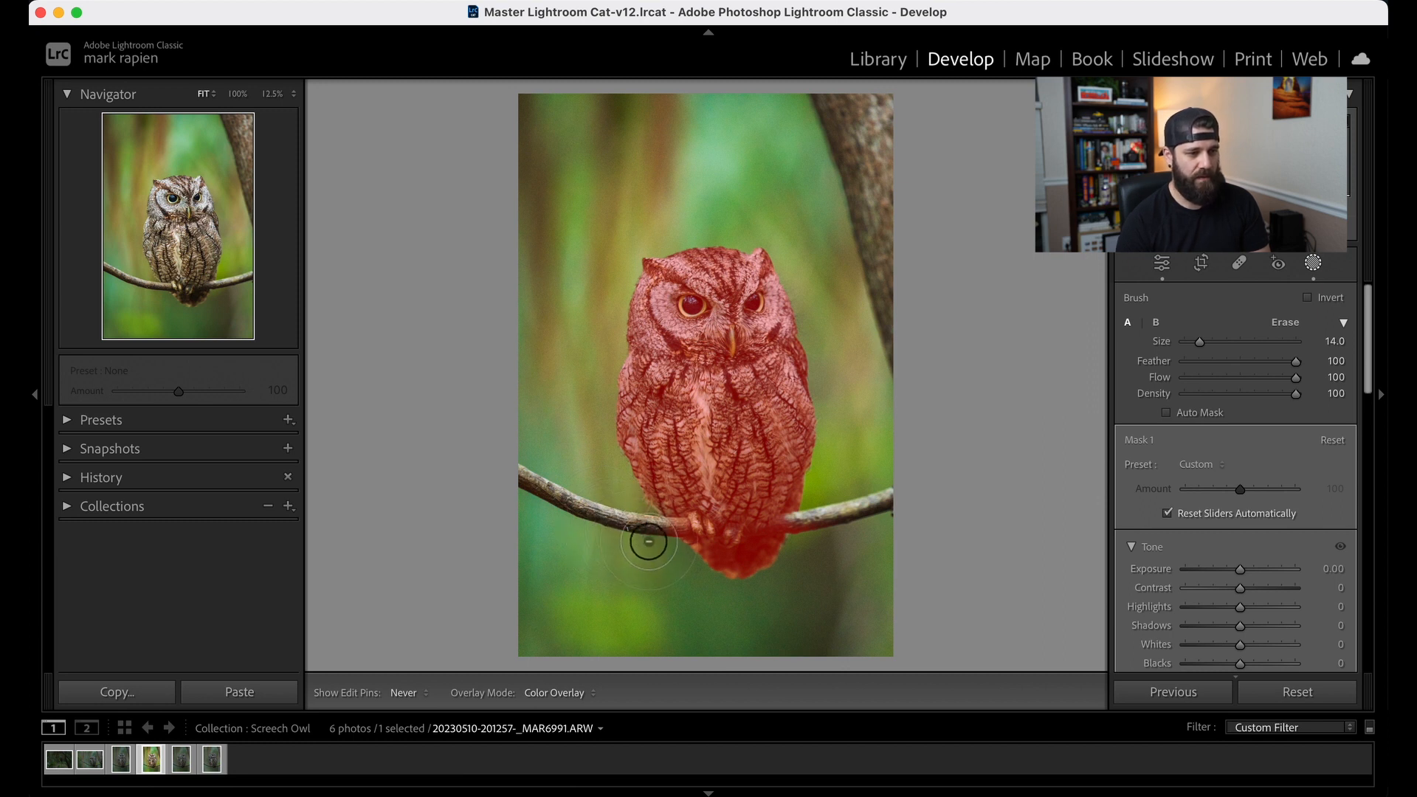
# Step: Reduce the subtracting brush to size 3 and remove the remaining branch next to the owl's feet from the mask
pyautogui.press('h')
pyautogui.press('[')
pyautogui.press('[')
pyautogui.press('[')
pyautogui.press('[')
pyautogui.press('[')
pyautogui.press('[')
pyautogui.press('[')
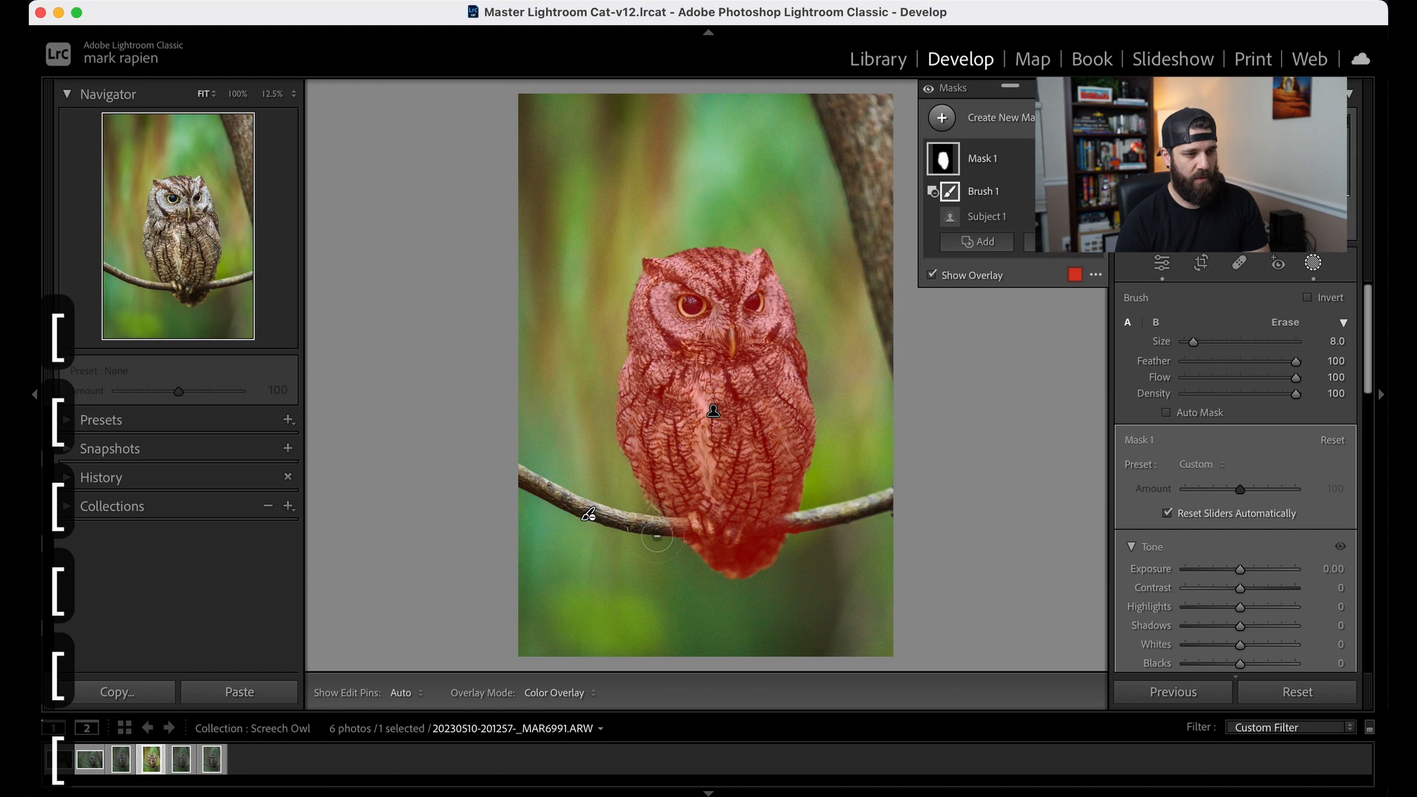
pyautogui.press('[')
pyautogui.press('[')
pyautogui.press('[')
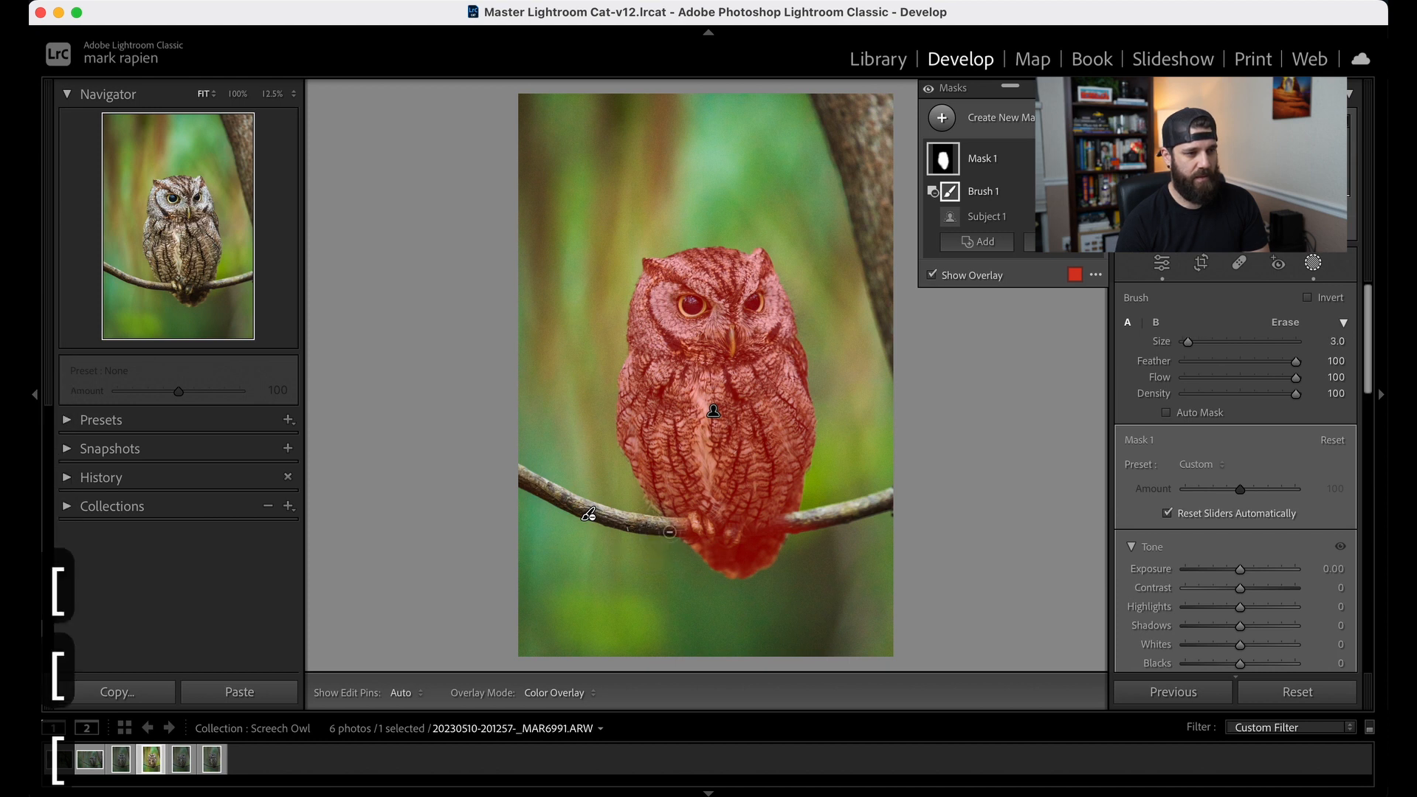
pyautogui.press('h')
pyautogui.press('h')
pyautogui.press('h')
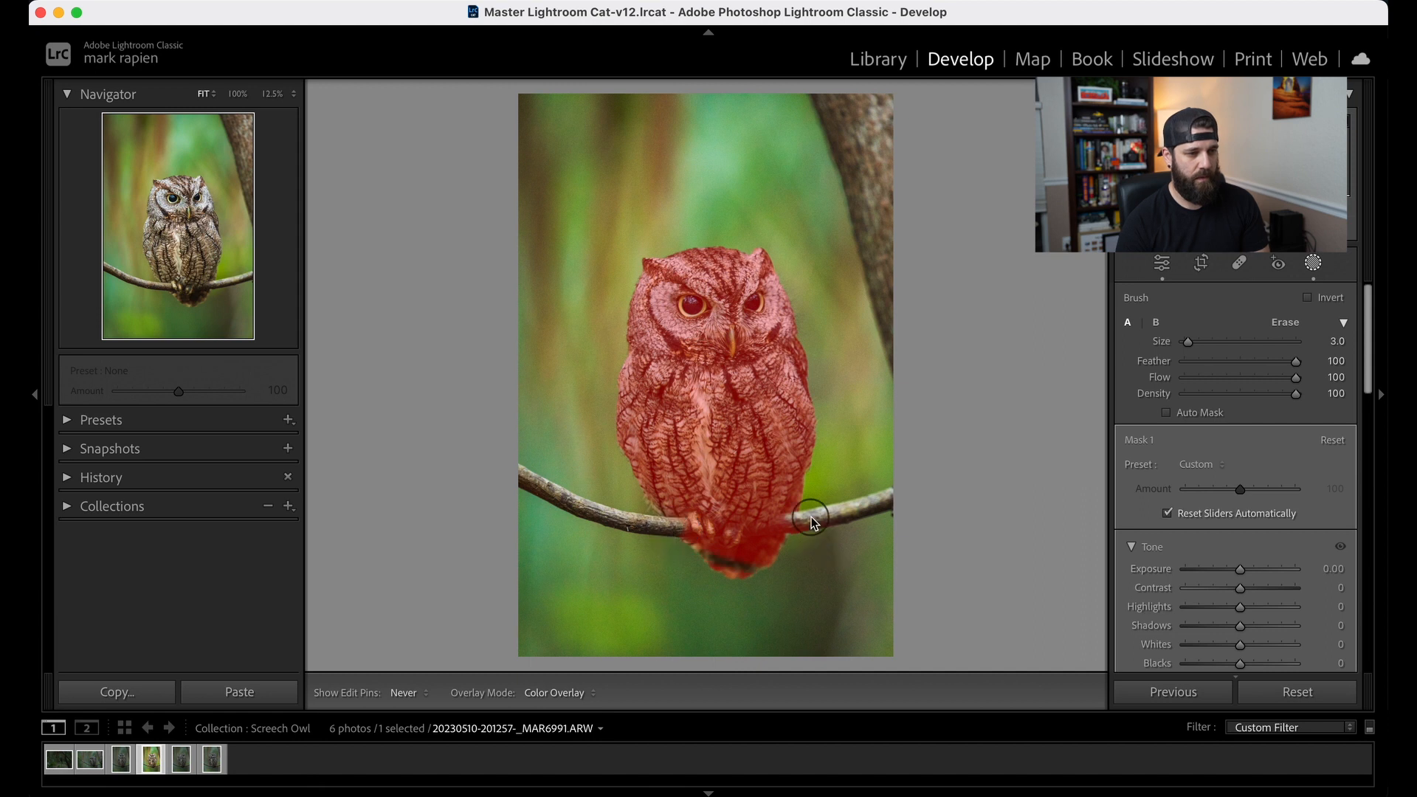
# Step: Subtract the branch remnant beside the owl's feet from the mask and restore the tail where too much was subtracted
pyautogui.moveTo(811, 525)
pyautogui.mouseDown()
pyautogui.moveTo(796, 523)
pyautogui.moveTo(900, 500)
pyautogui.moveTo(866, 541)
pyautogui.moveTo(797, 522)
pyautogui.moveTo(731, 565)
pyautogui.mouseUp()
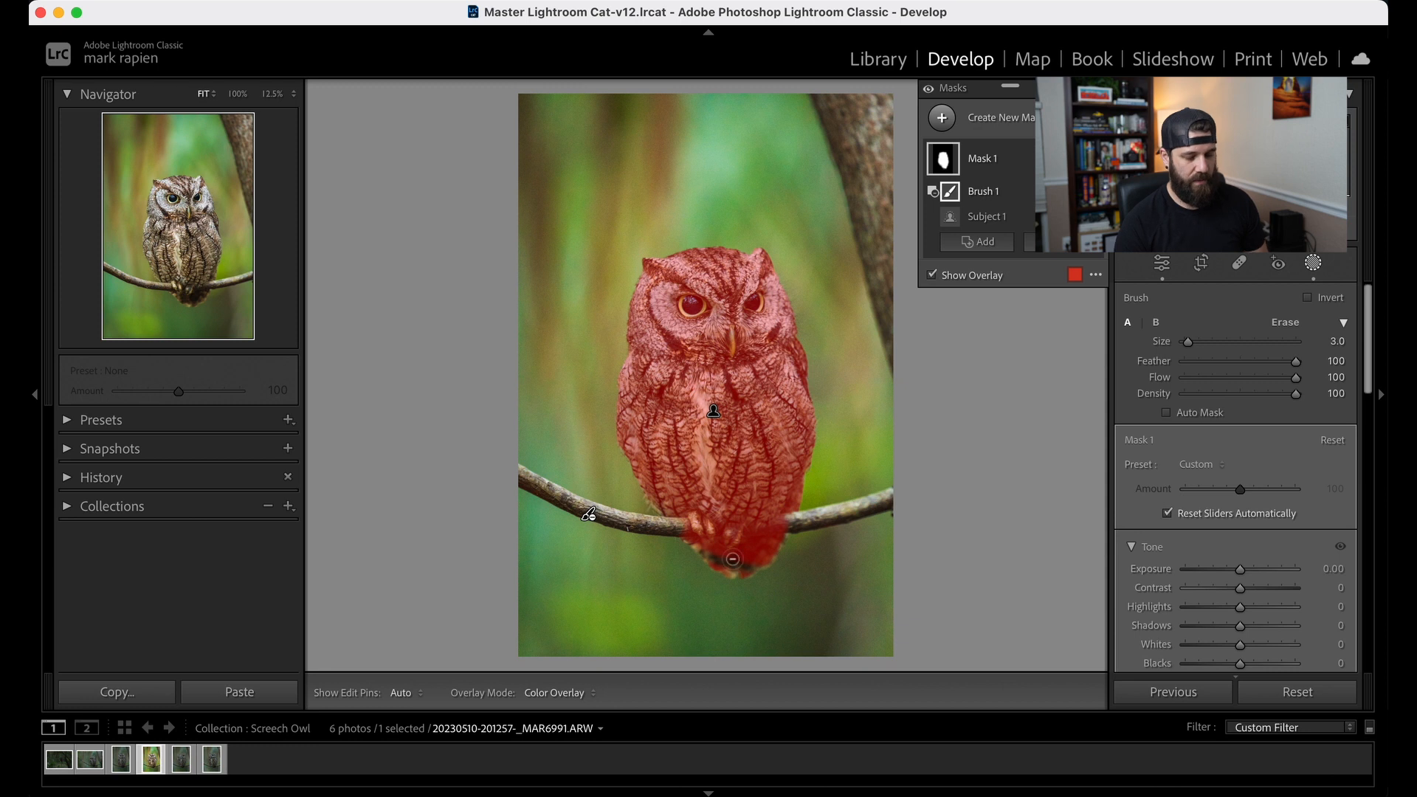
pyautogui.press('alt')
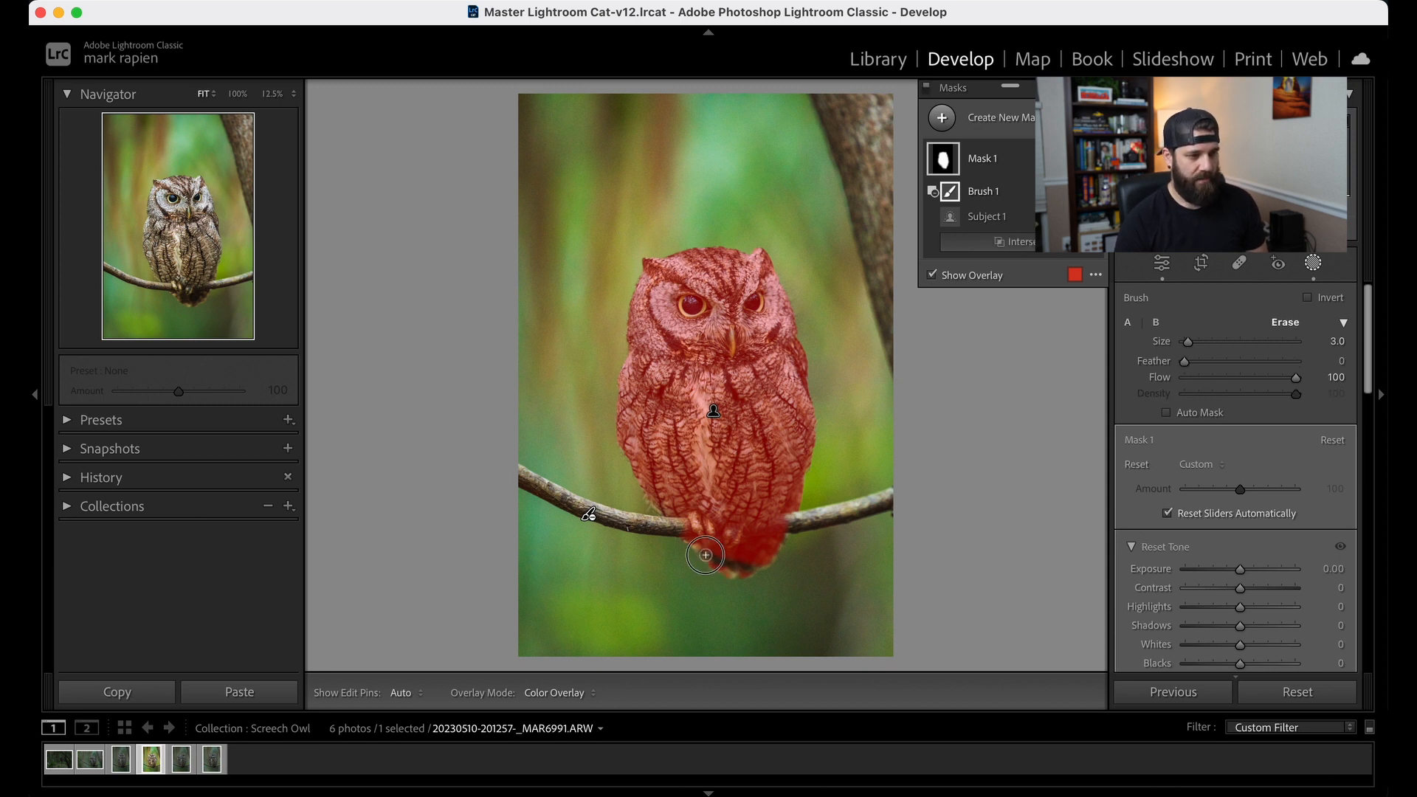
pyautogui.moveTo(711, 556)
pyautogui.mouseDown()
pyautogui.moveTo(756, 563)
pyautogui.moveTo(708, 548)
pyautogui.mouseUp()
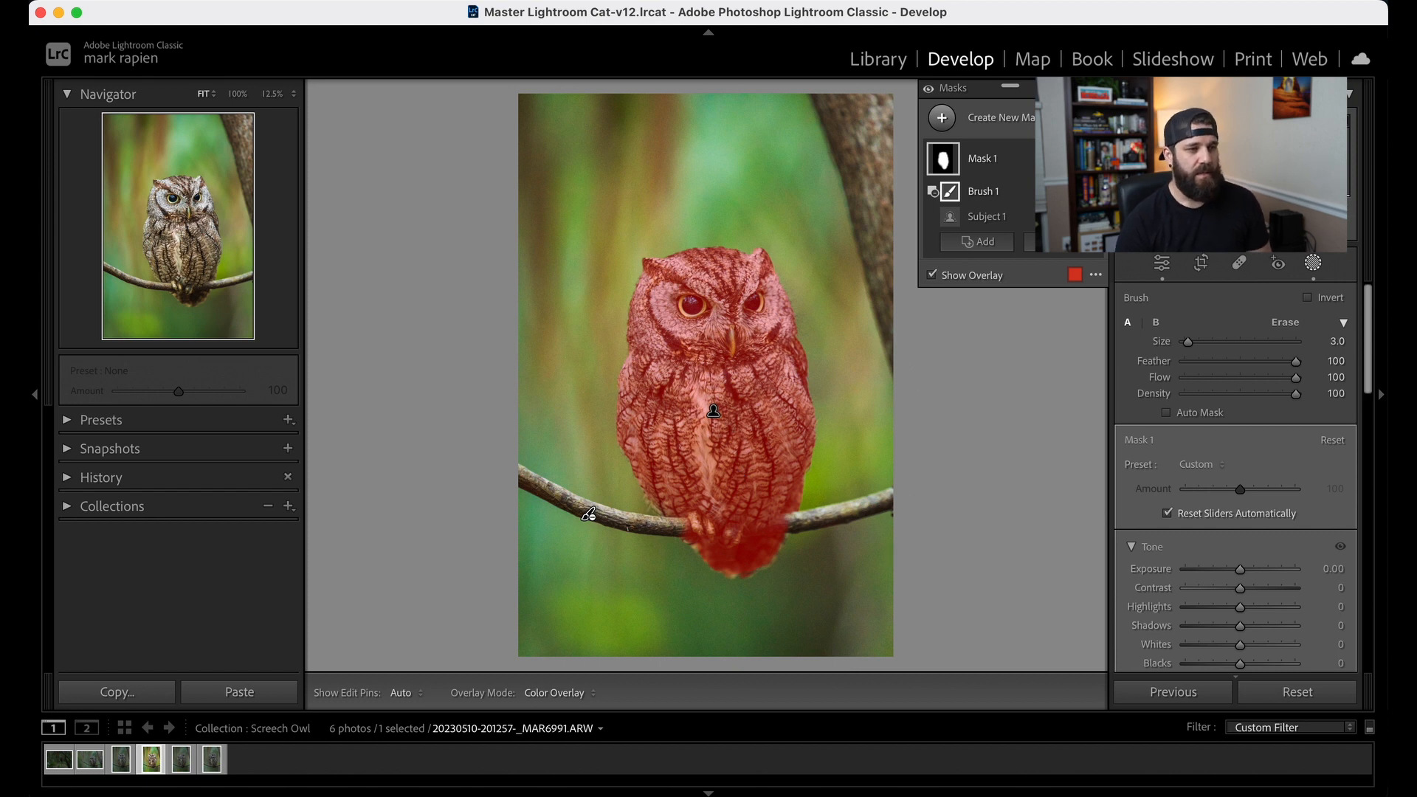
# Step: Check the owl mask's coverage by toggling its overlay several times, leaving the overlay hidden
pyautogui.click(933, 275)
pyautogui.click(933, 275)
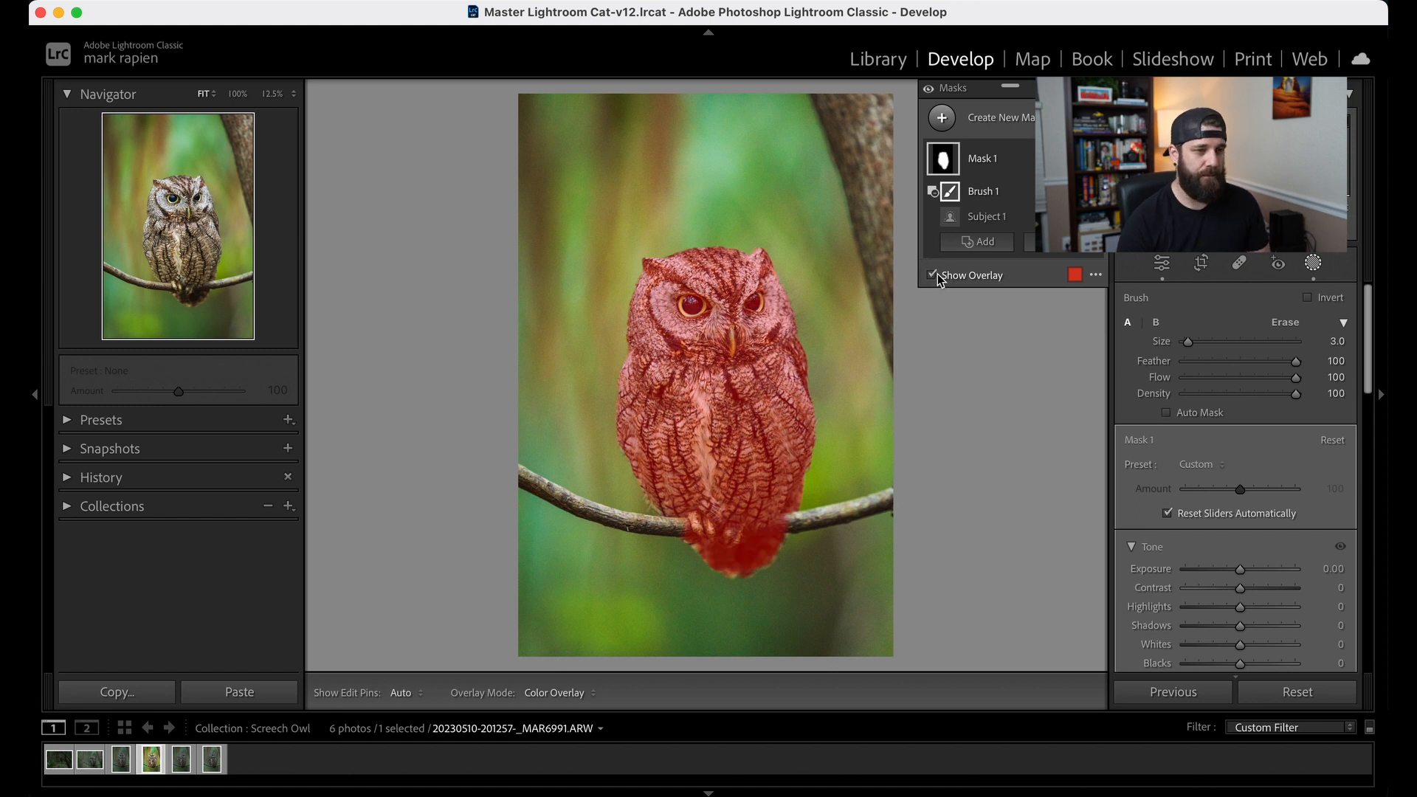
pyautogui.click(938, 275)
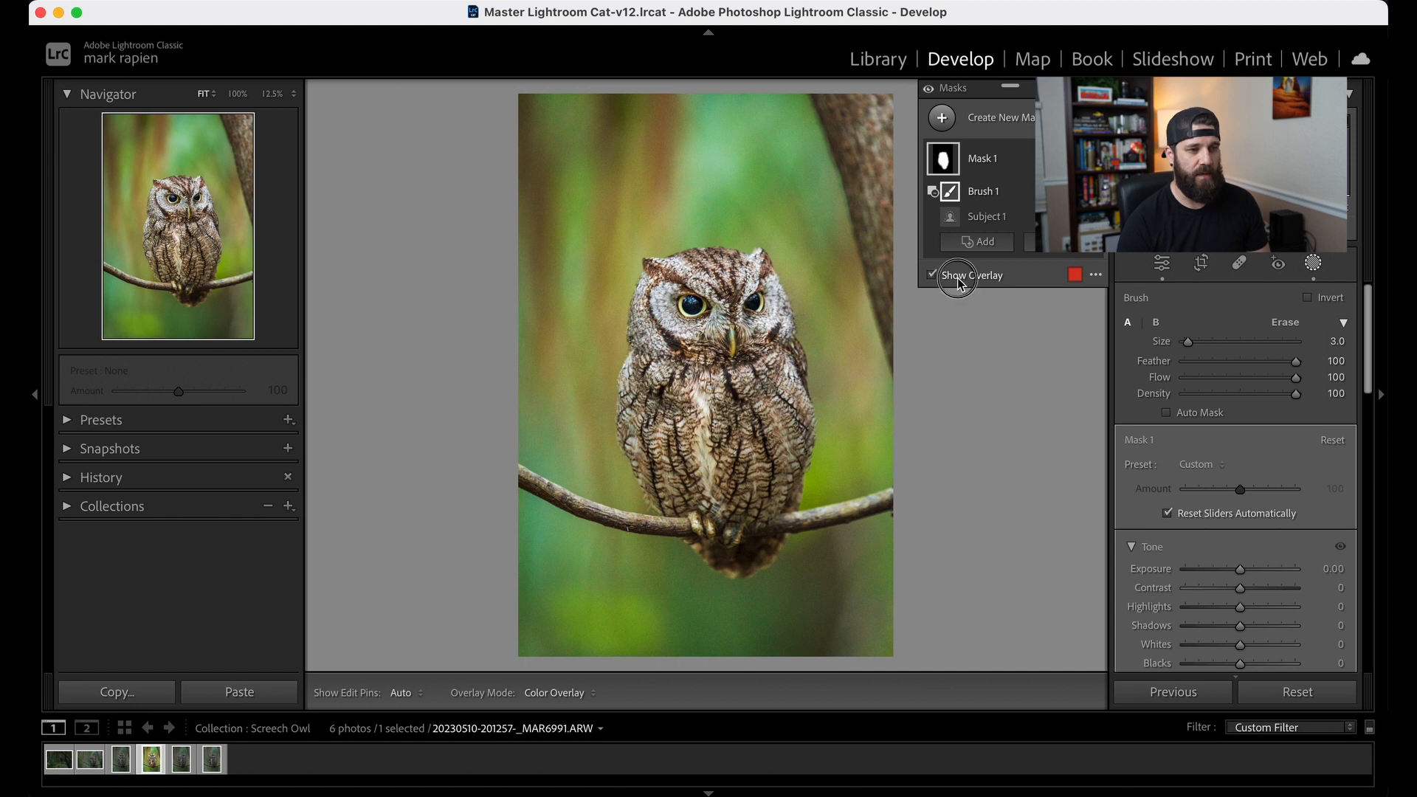
pyautogui.click(959, 279)
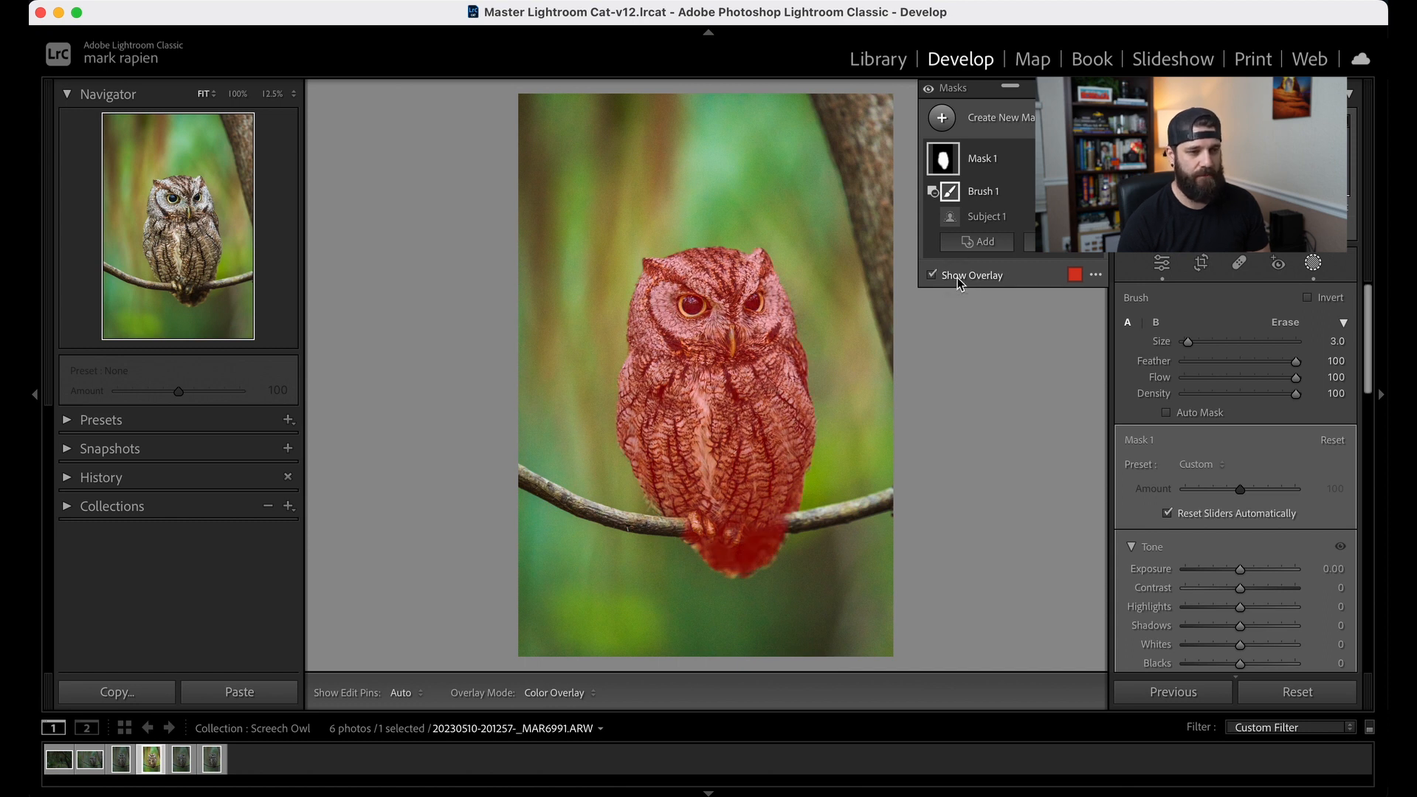
pyautogui.click(972, 275)
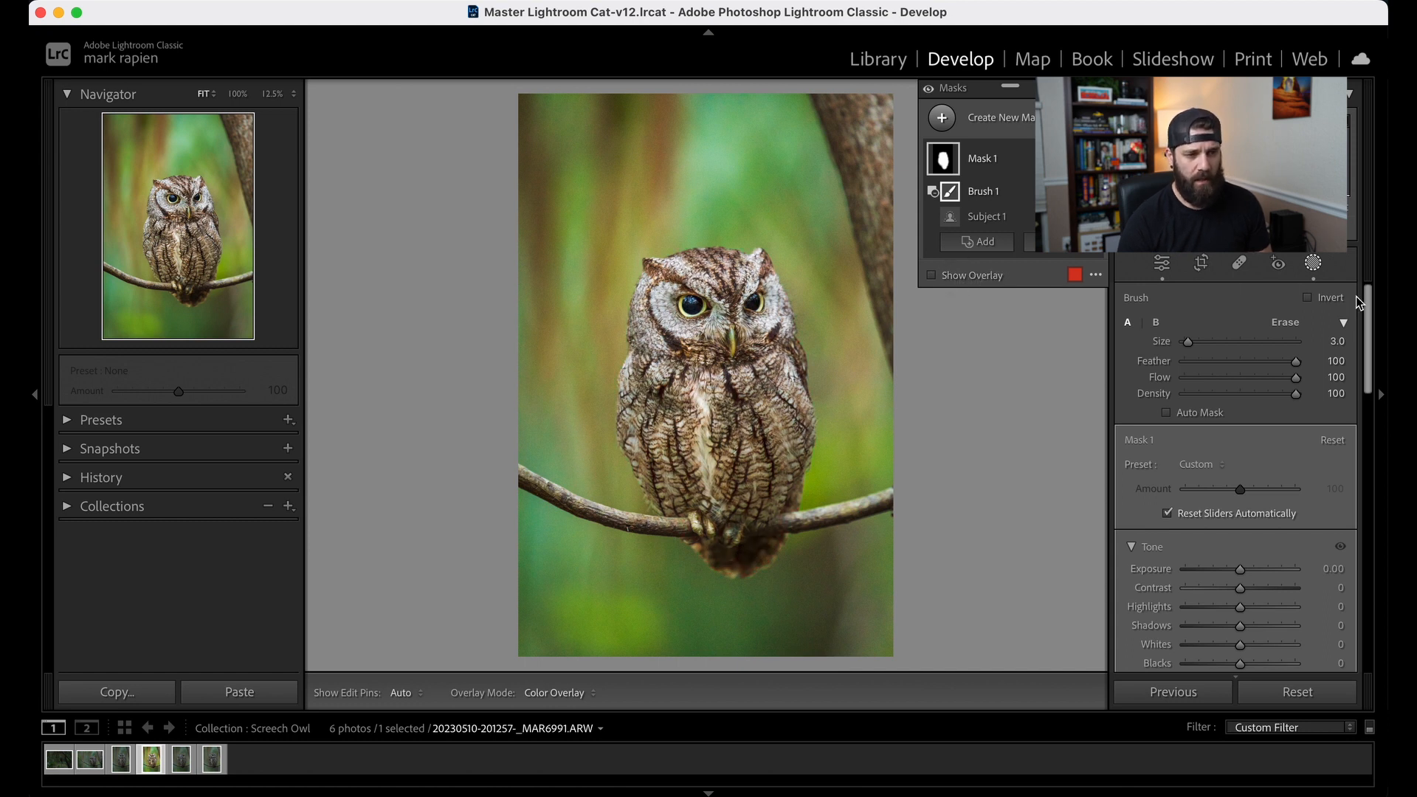
# Step: Set the owl mask's Texture to 10, Clarity to 10 and Dehaze to 15
pyautogui.moveTo(1368, 299); pyautogui.dragTo(1370, 338)
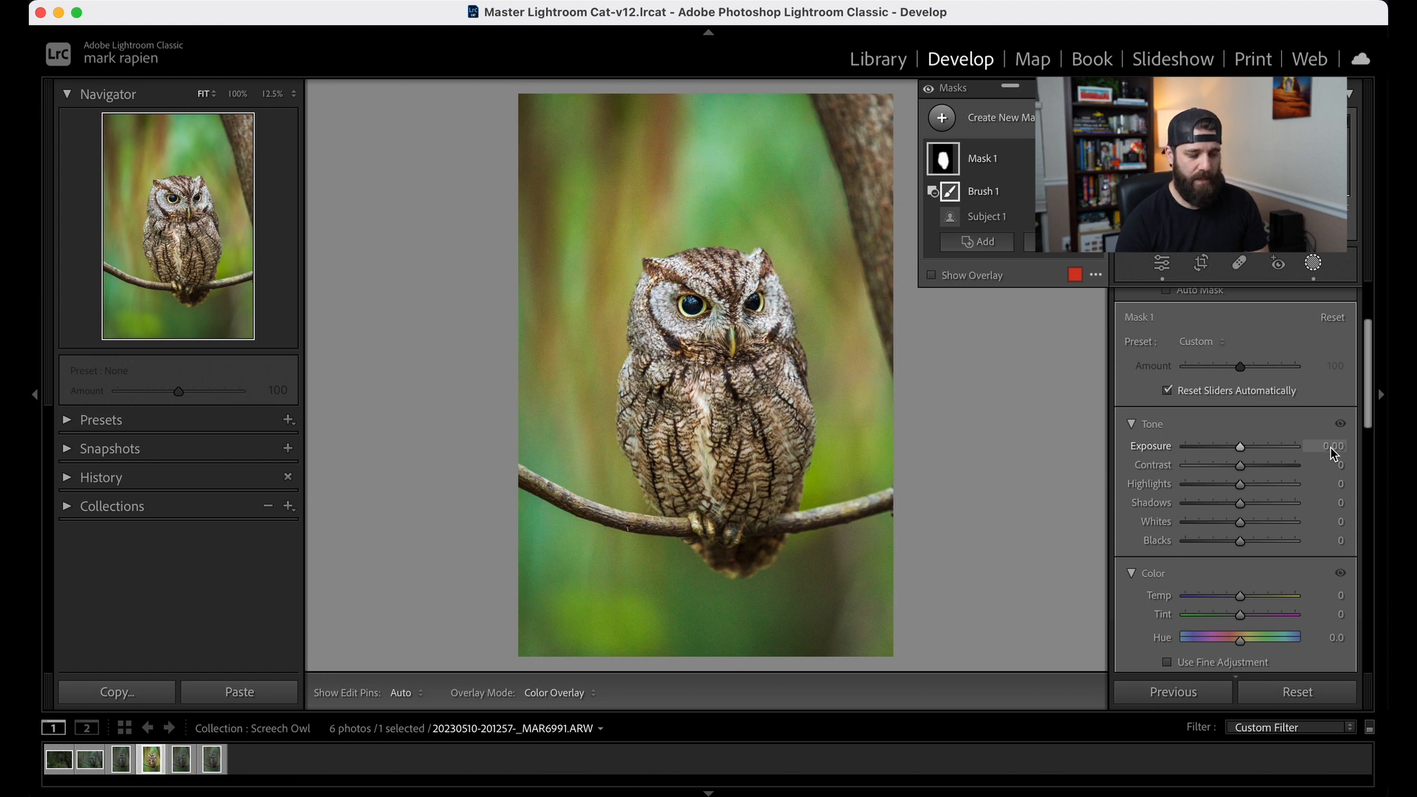
pyautogui.moveTo(1367, 401); pyautogui.dragTo(1368, 555)
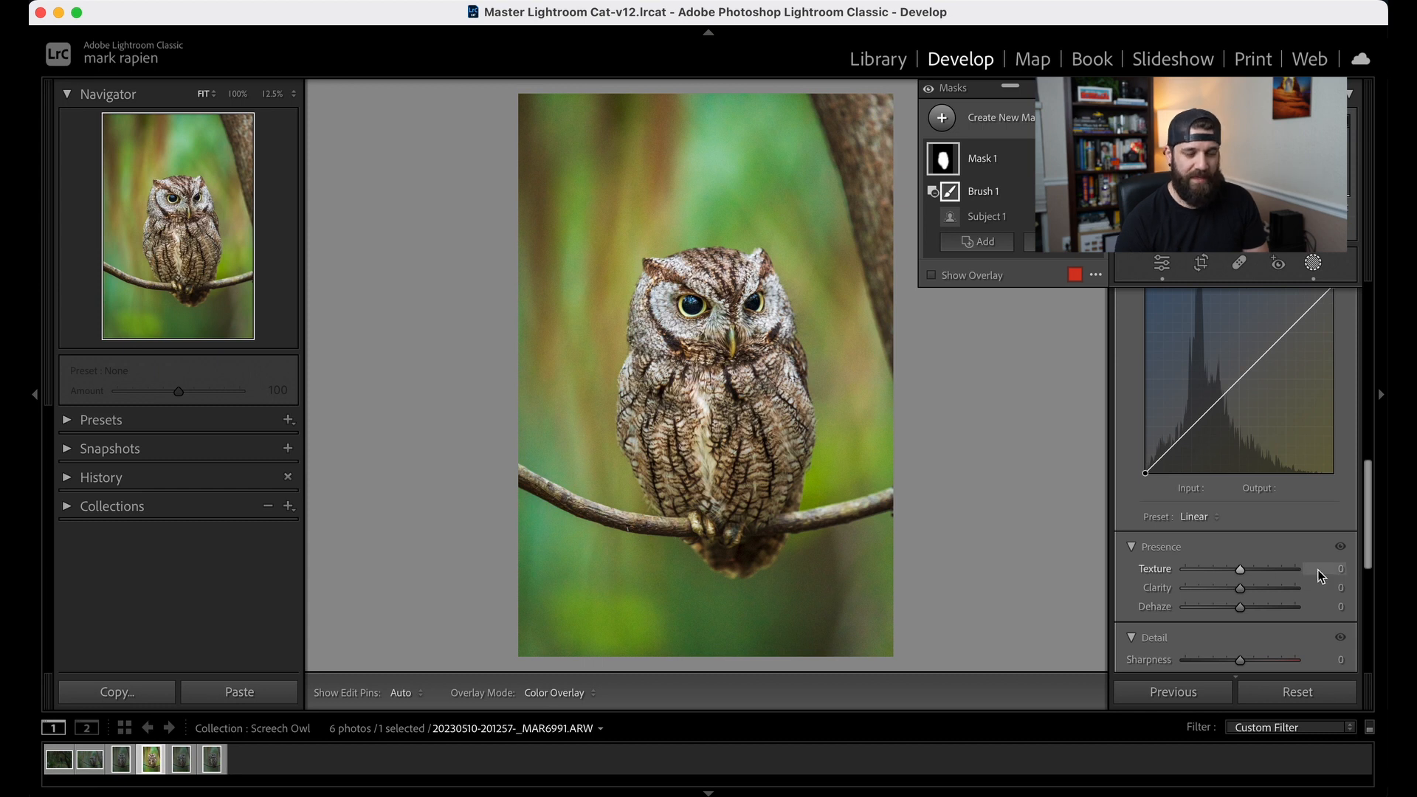
pyautogui.scroll(8, 1322, 575)
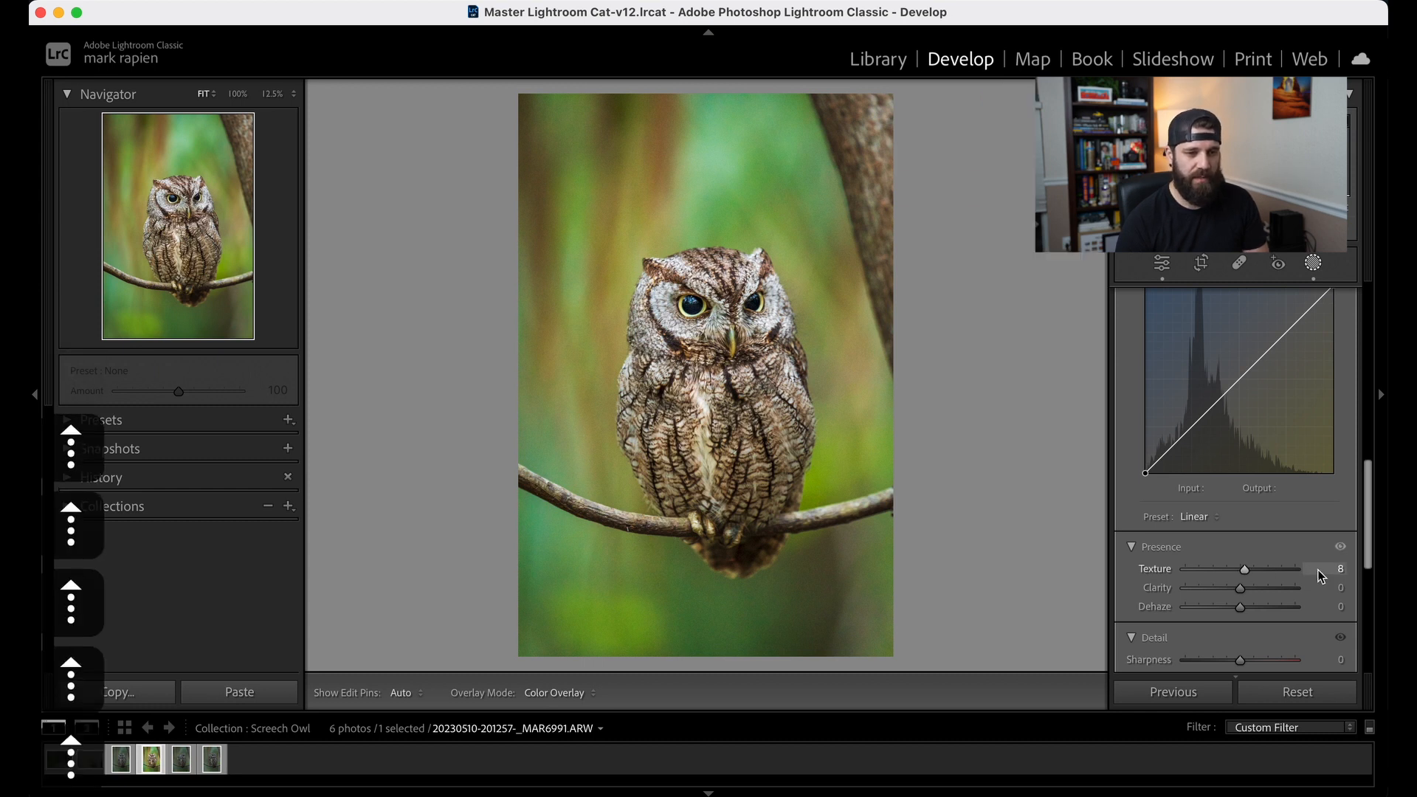
pyautogui.scroll(2, 1321, 575)
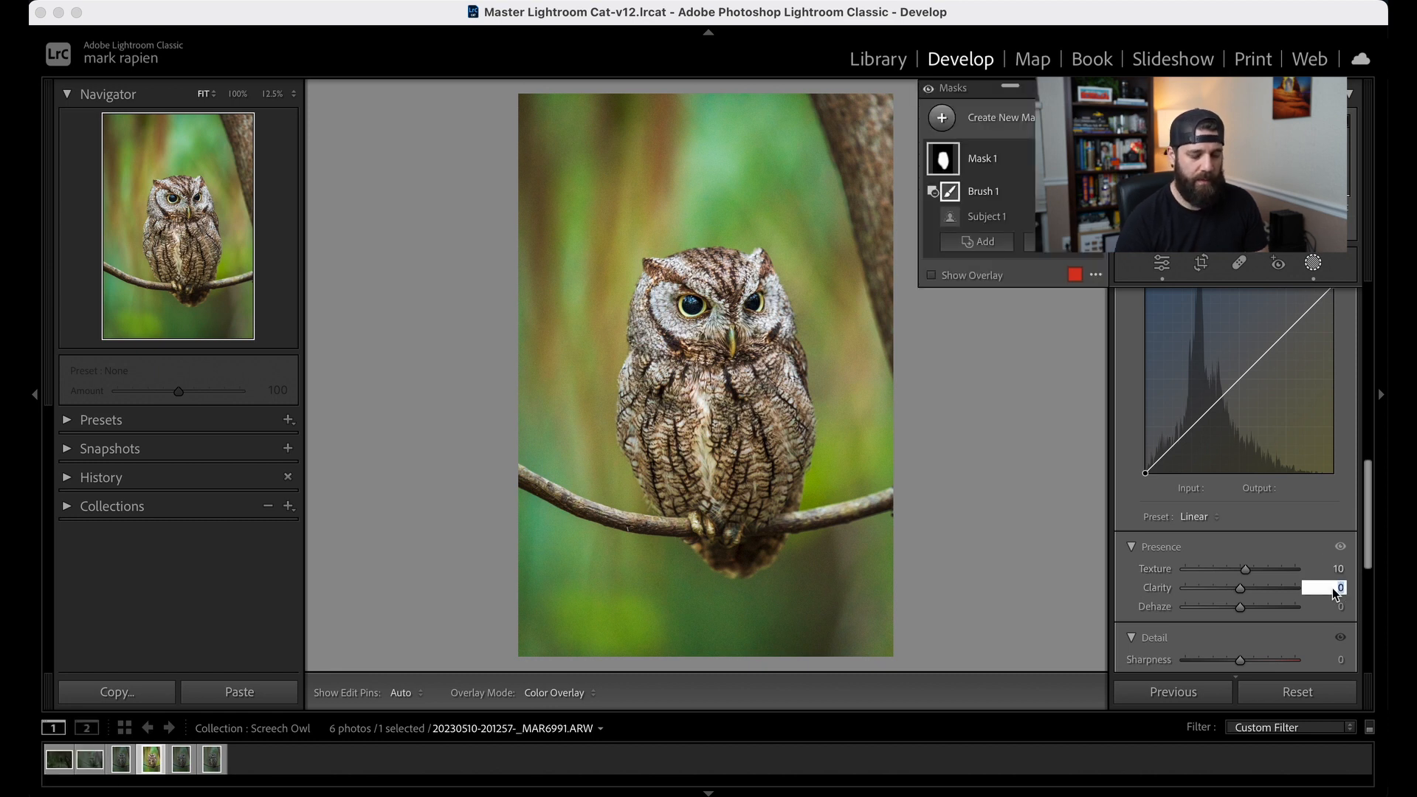
pyautogui.write('10')
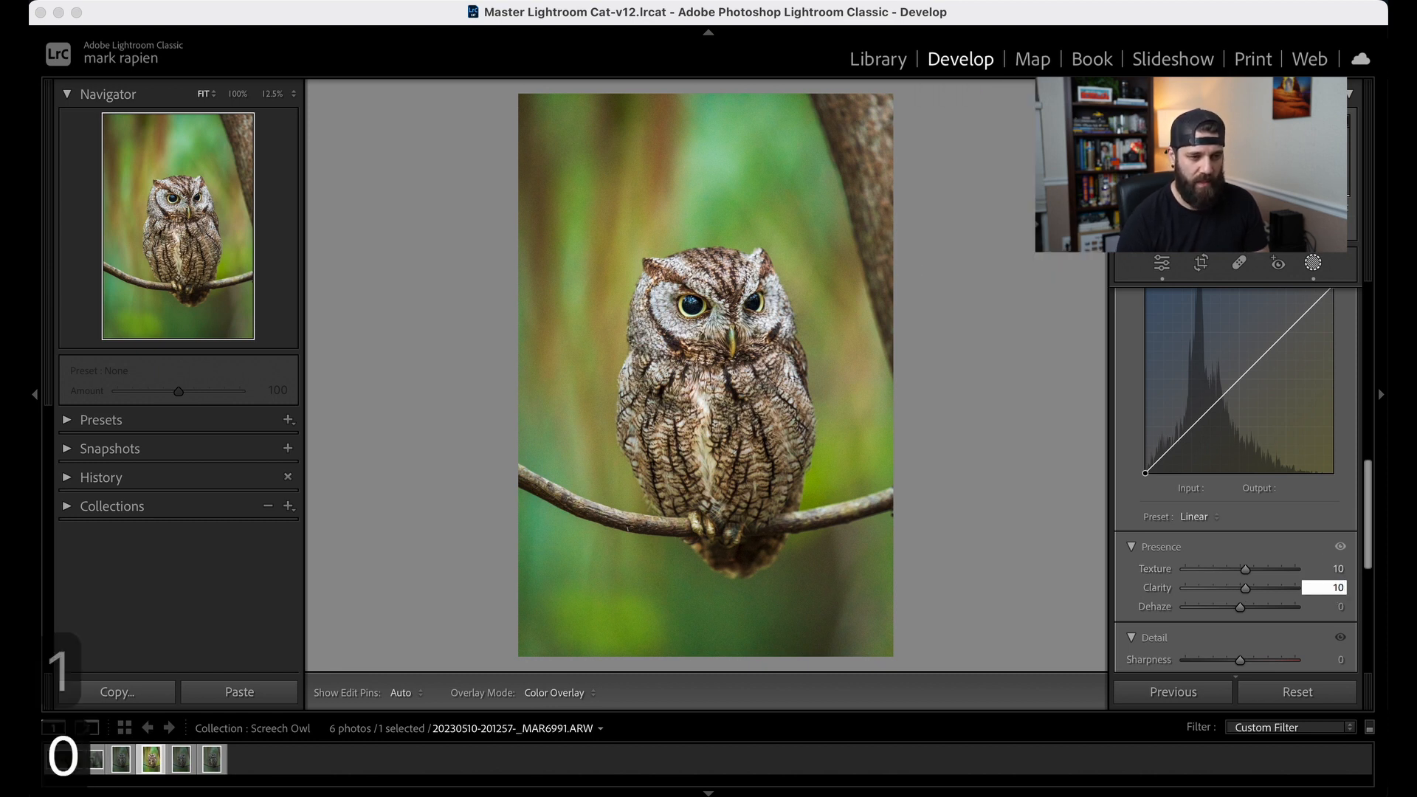
pyautogui.click(1330, 606)
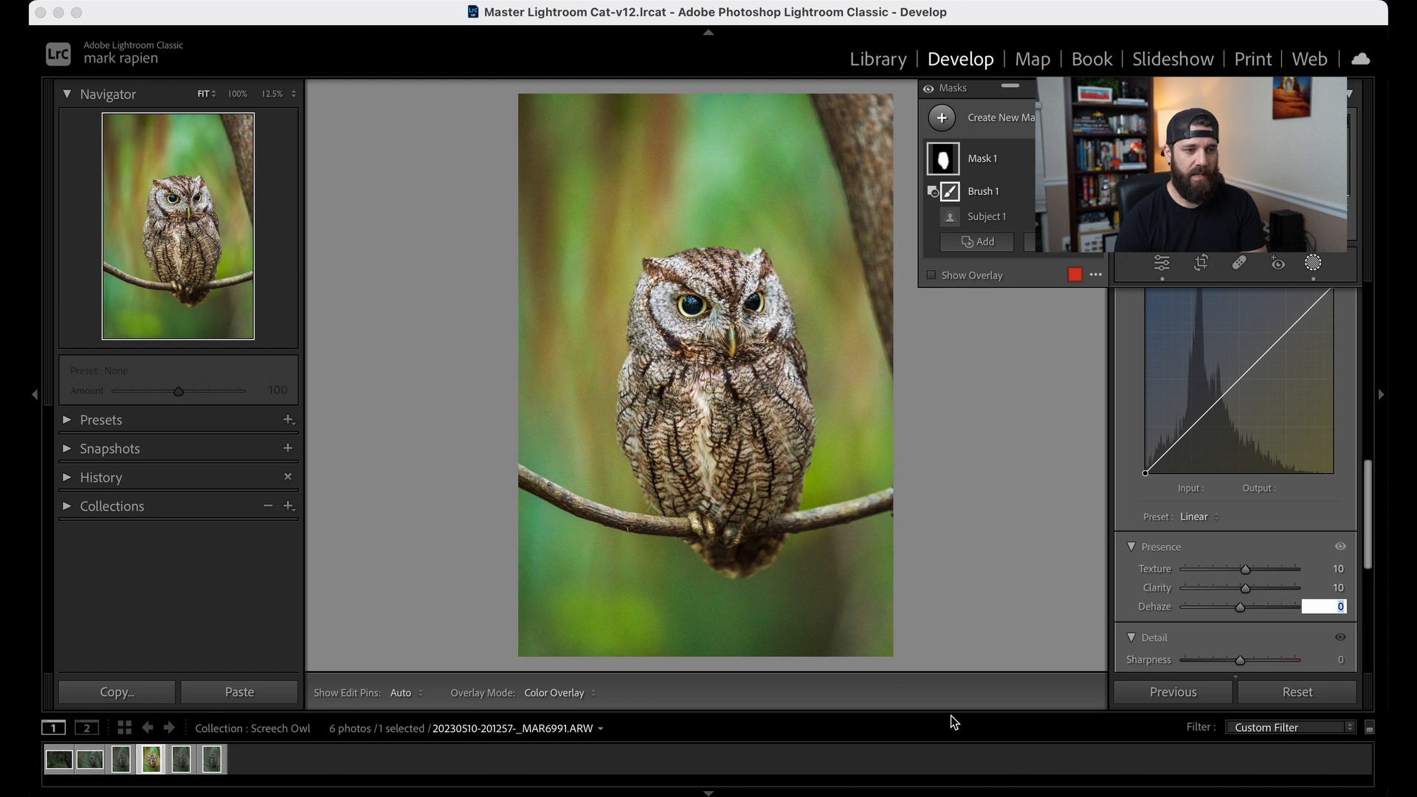
pyautogui.write('15')
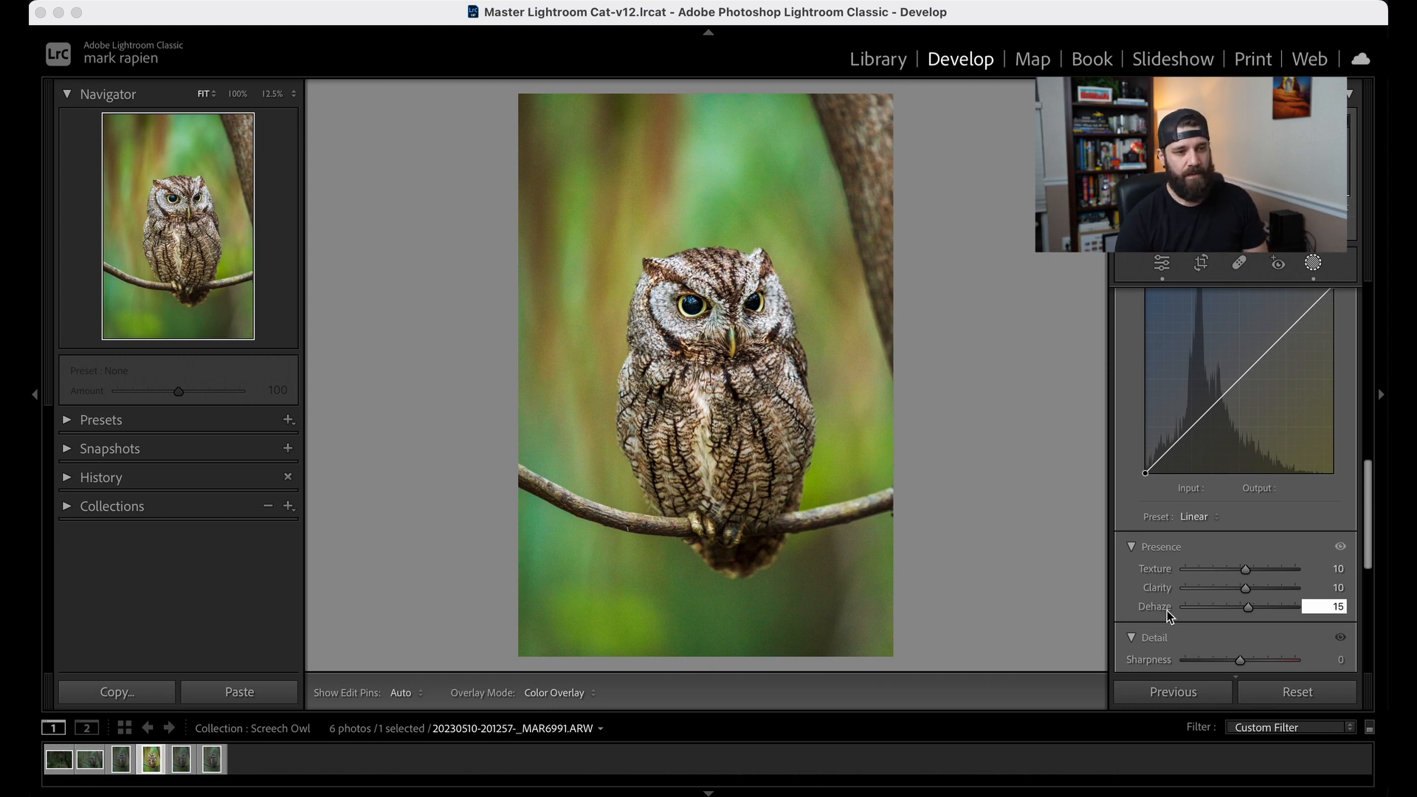
pyautogui.press('Return')
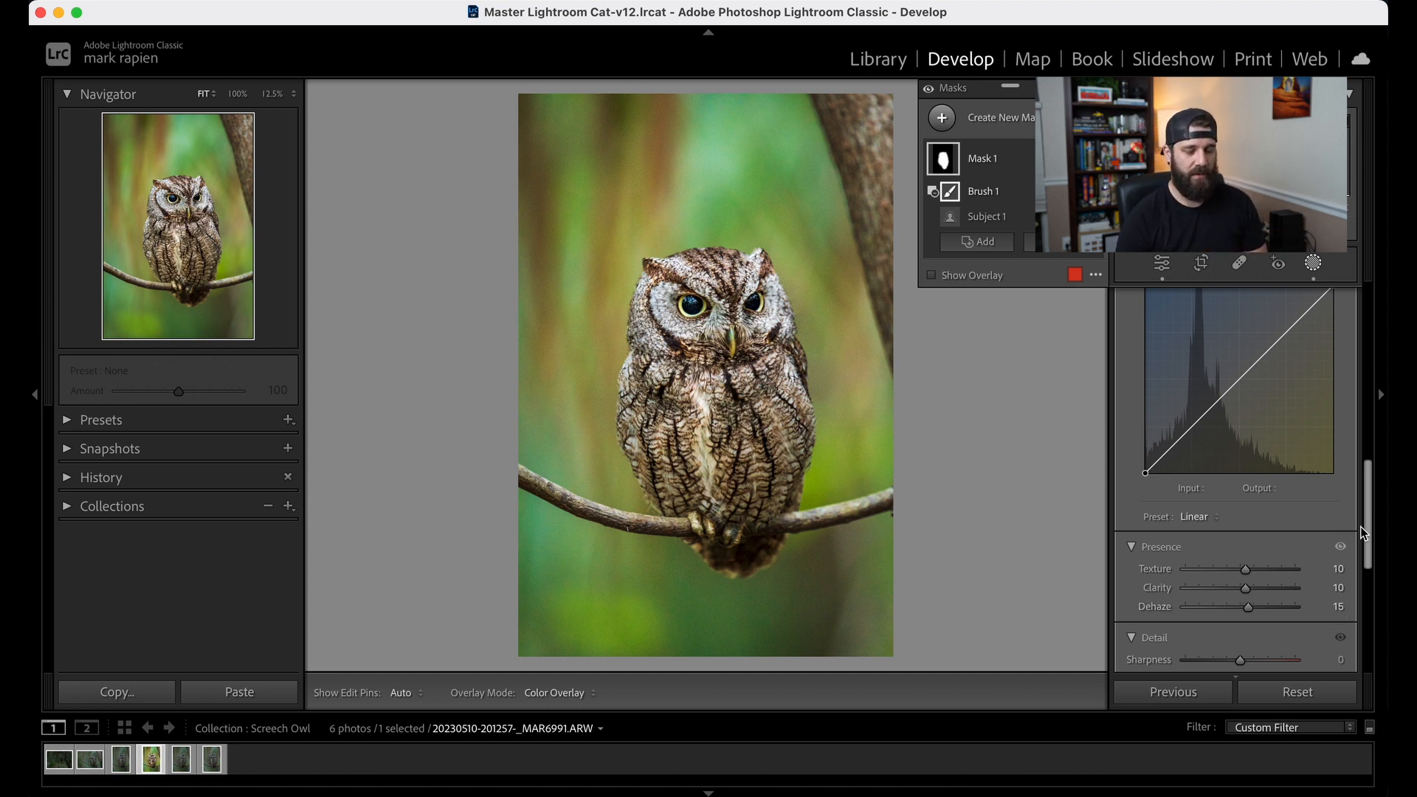
# Step: Duplicate and invert Mask 1 to create a background mask that excludes the owl
pyautogui.moveTo(1368, 523); pyautogui.dragTo(1360, 554)
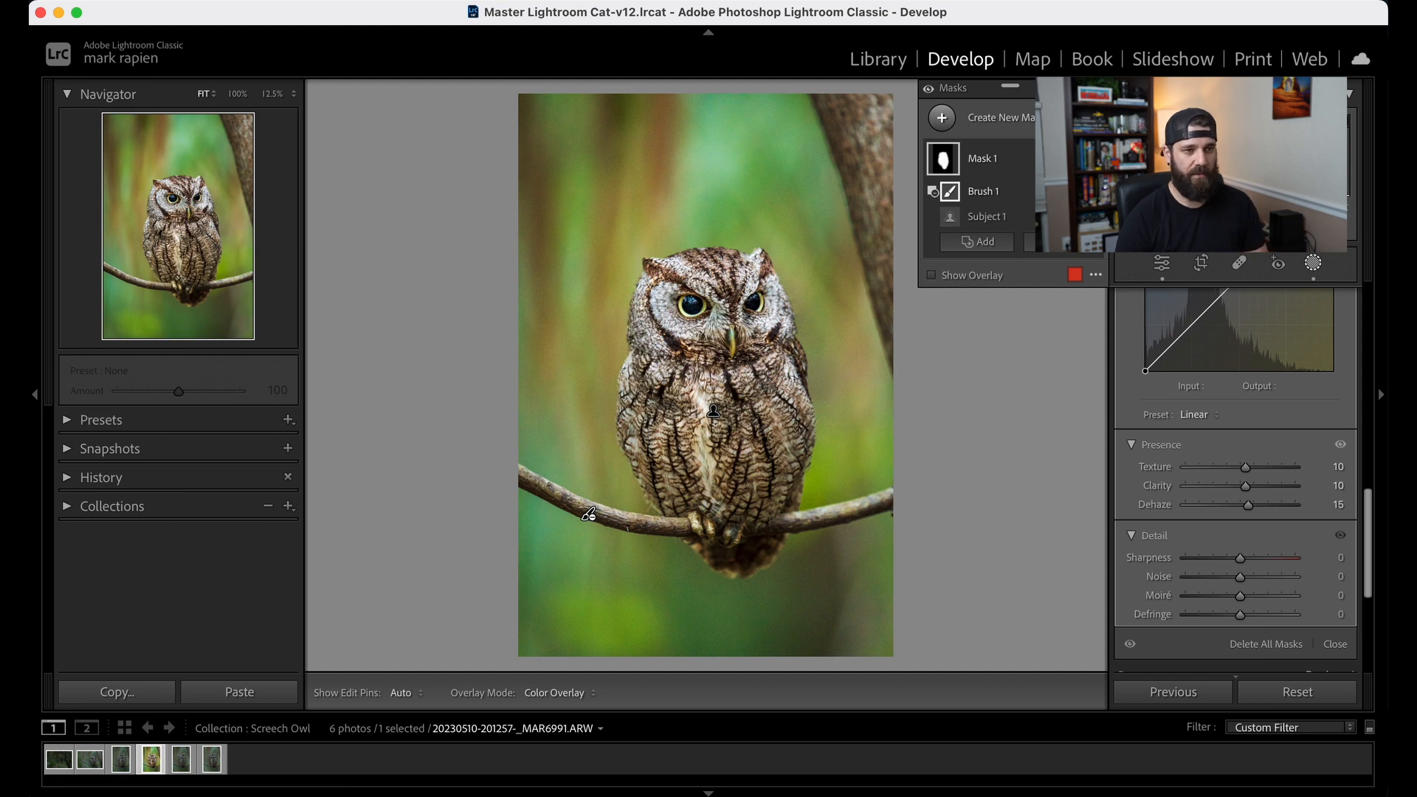
pyautogui.click(1082, 158)
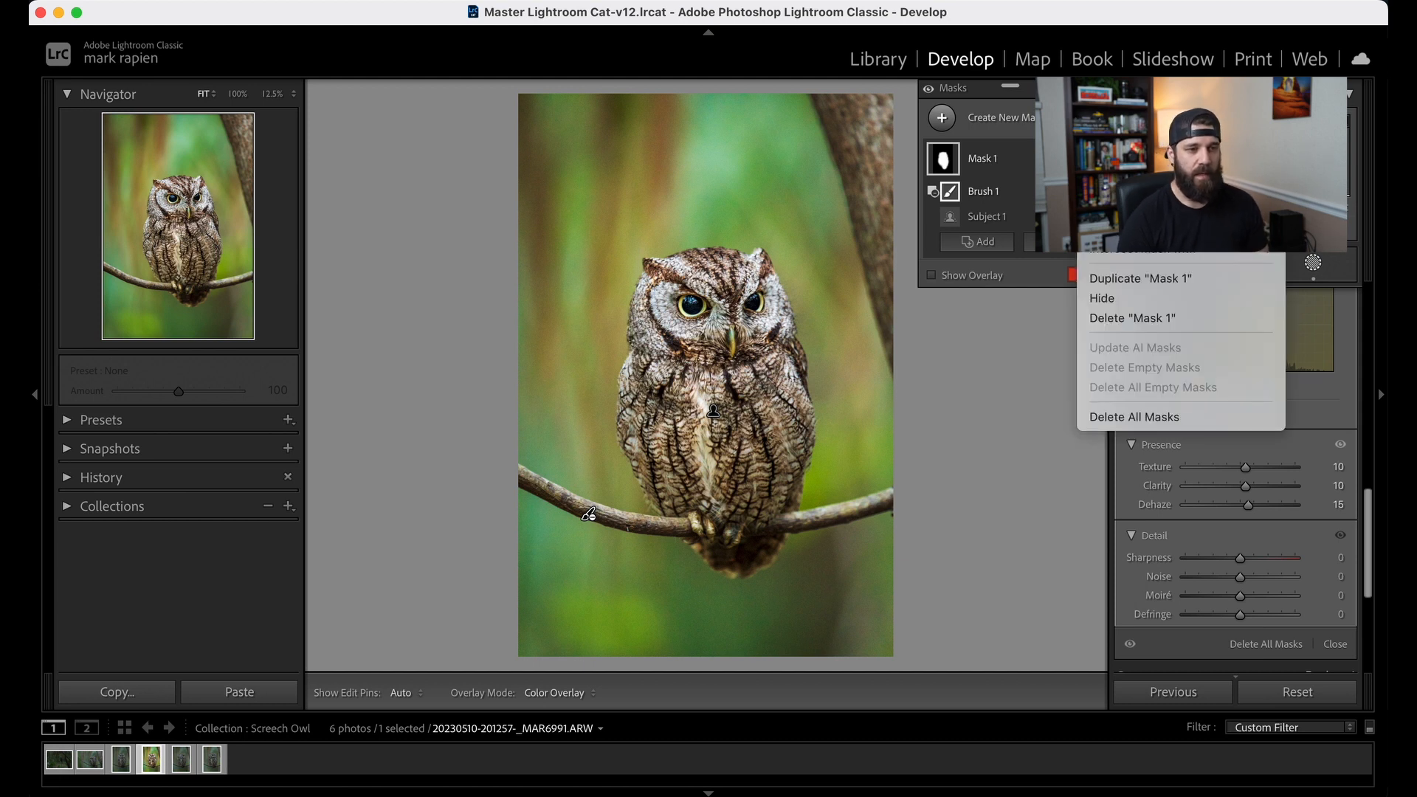
pyautogui.click(1019, 150)
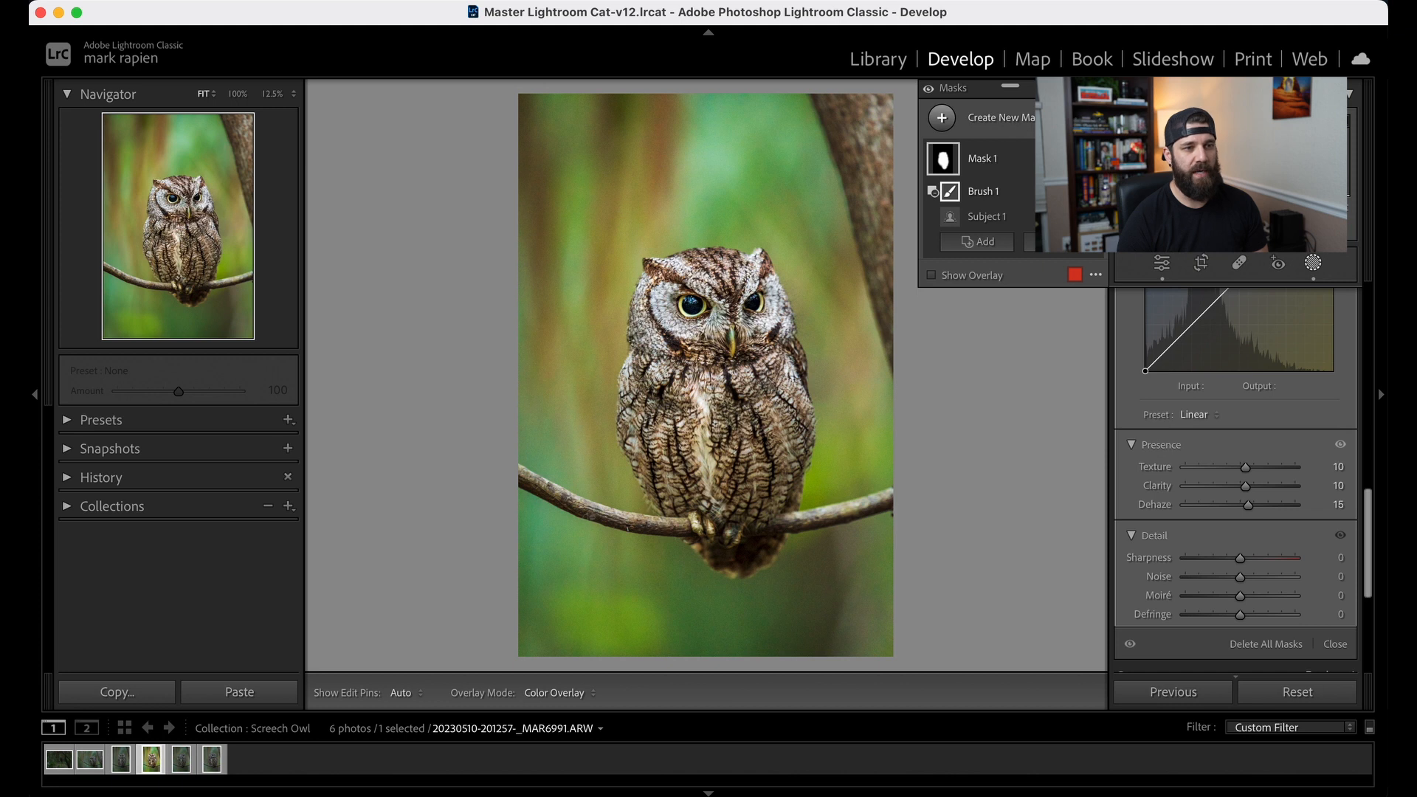
pyautogui.click(1082, 158)
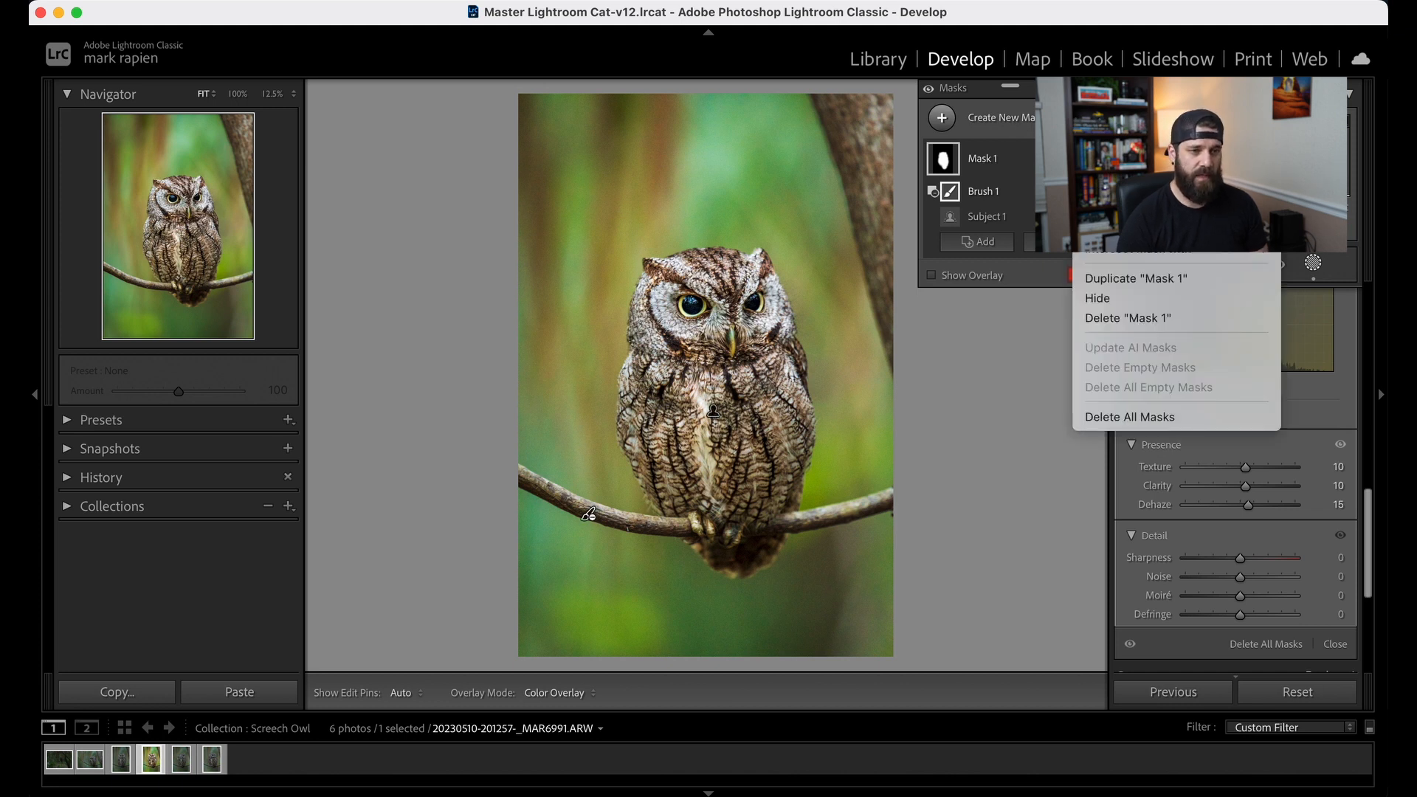
pyautogui.click(1137, 229)
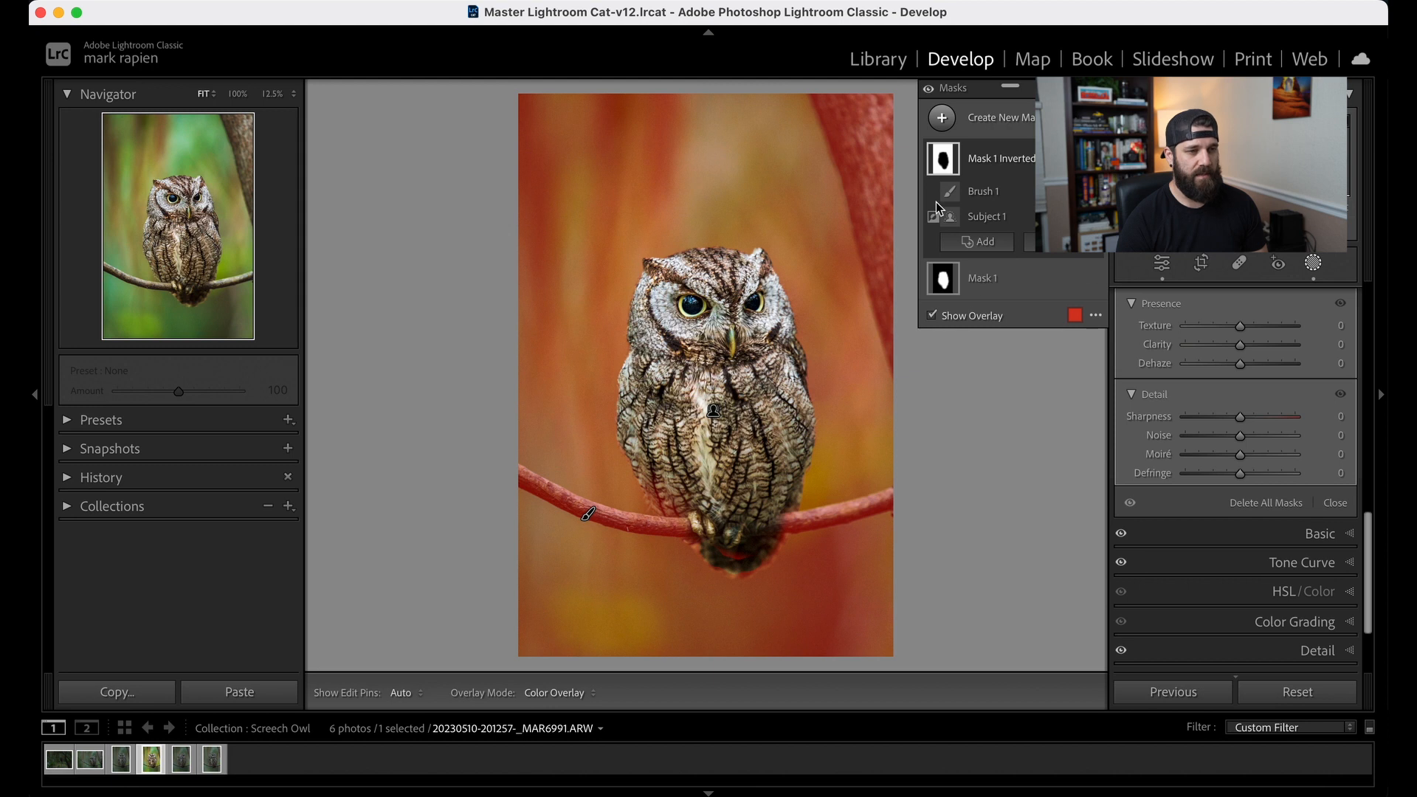
# Step: Use the inverted mask's Brush 1 to erase the mask remnants over the owl's tail and lower body
pyautogui.click(1025, 191)
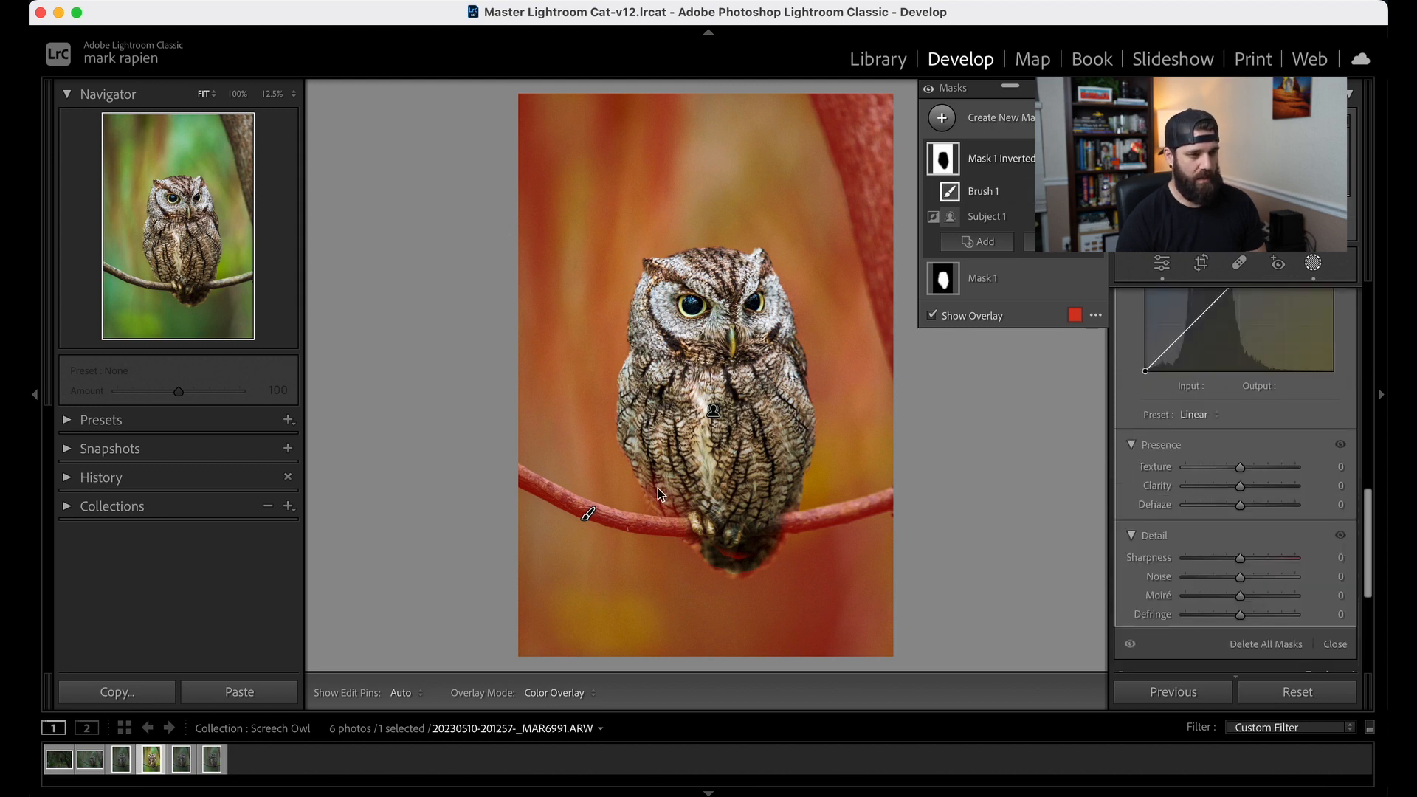
pyautogui.moveTo(657, 487)
pyautogui.mouseDown()
pyautogui.moveTo(650, 476)
pyautogui.moveTo(674, 509)
pyautogui.moveTo(657, 501)
pyautogui.moveTo(677, 484)
pyautogui.moveTo(701, 546)
pyautogui.moveTo(759, 556)
pyautogui.moveTo(738, 547)
pyautogui.moveTo(772, 542)
pyautogui.moveTo(754, 570)
pyautogui.moveTo(715, 560)
pyautogui.mouseUp()
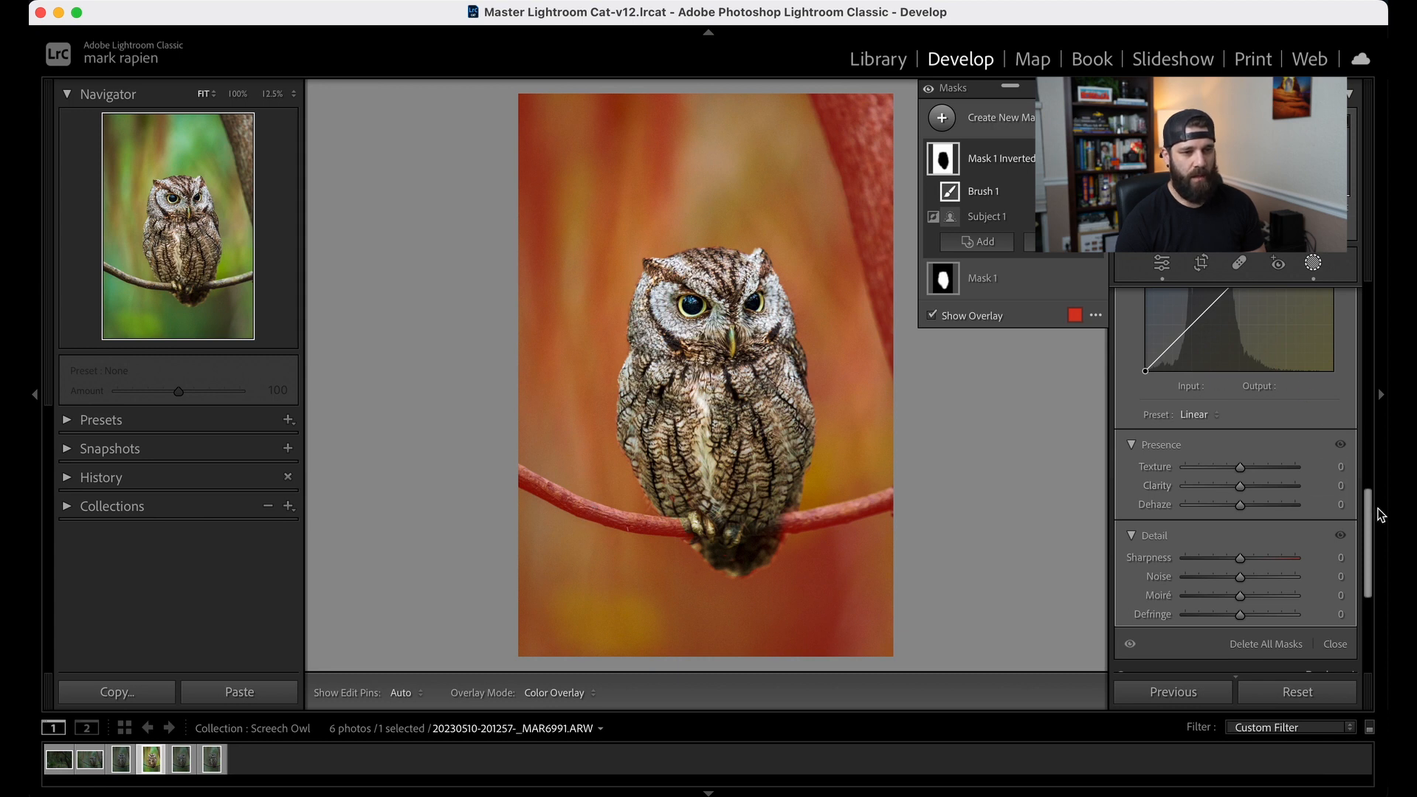
# Step: Darken the background by setting the inverted mask's Exposure to -0.30
pyautogui.click(1026, 151)
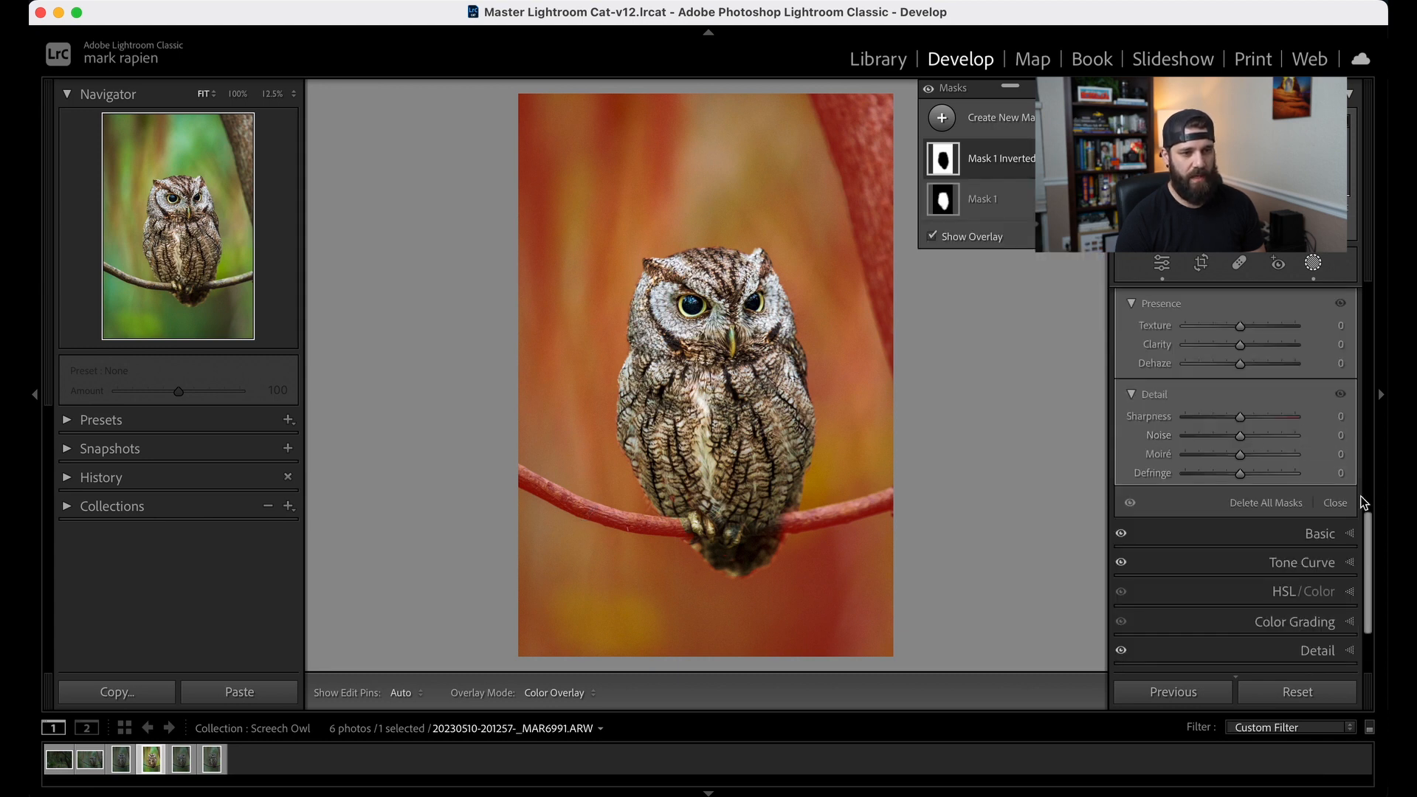
pyautogui.moveTo(1367, 520); pyautogui.dragTo(1379, 277)
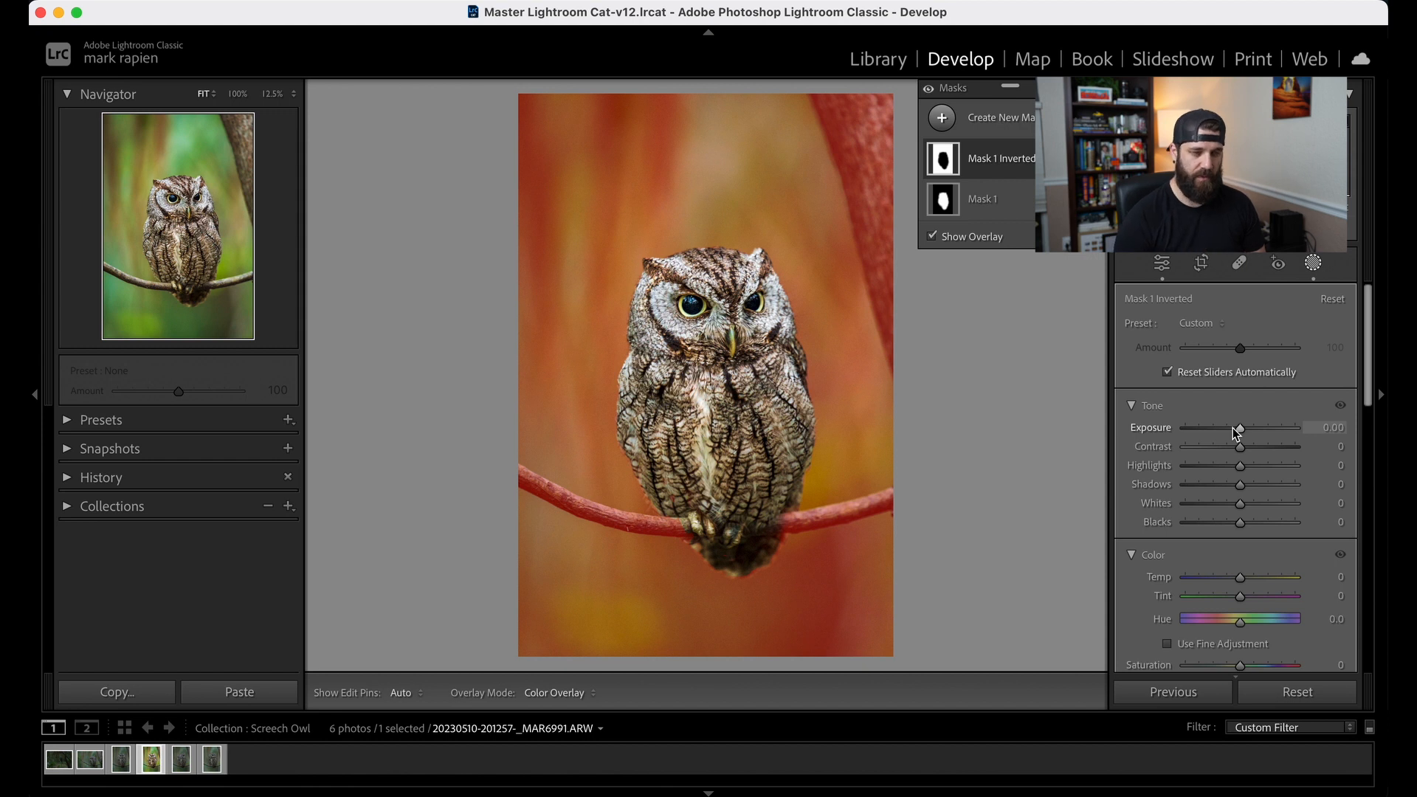
pyautogui.moveTo(1233, 428); pyautogui.dragTo(1238, 428)
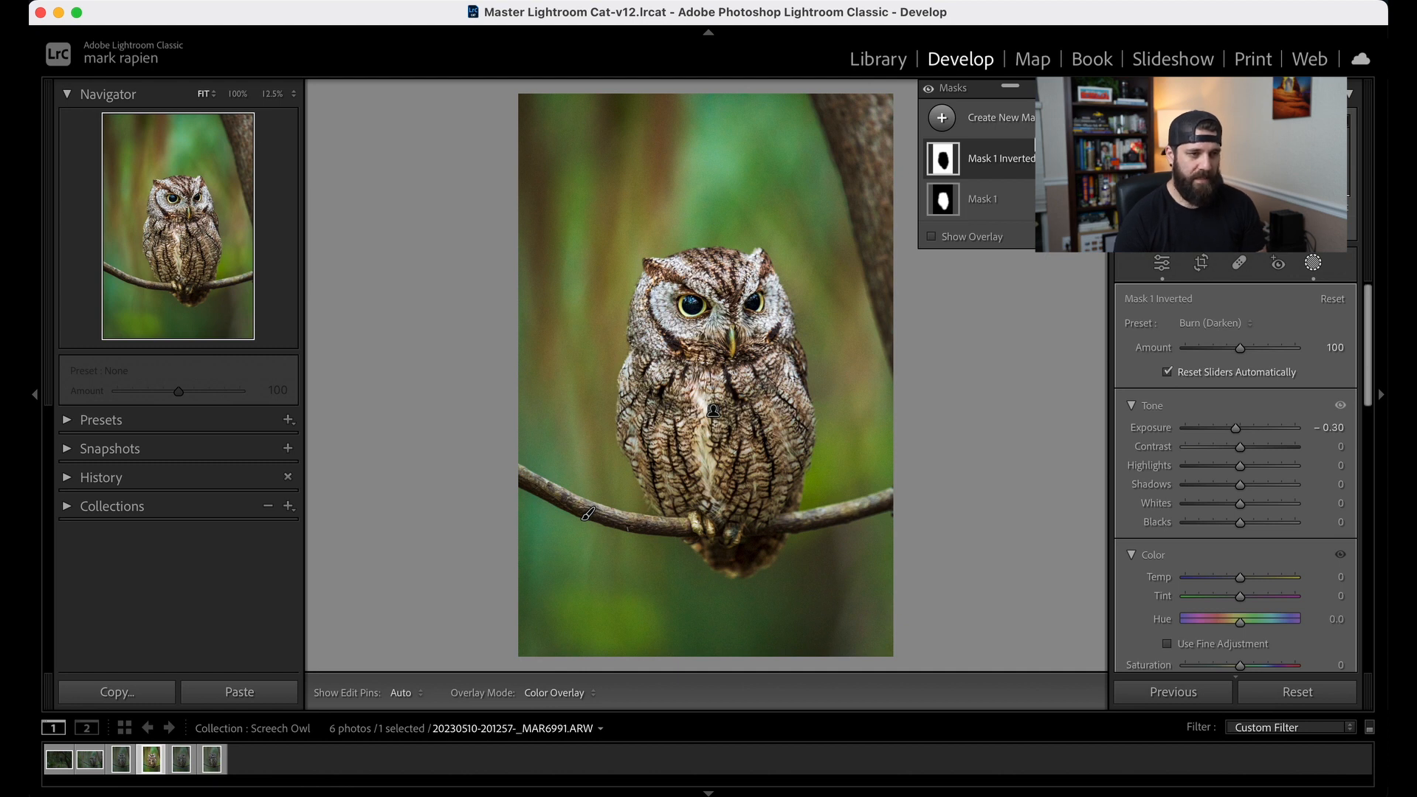
# Step: Create a new Radial Gradient mask over the owl's eye on the left side of the photo
pyautogui.click(982, 117)
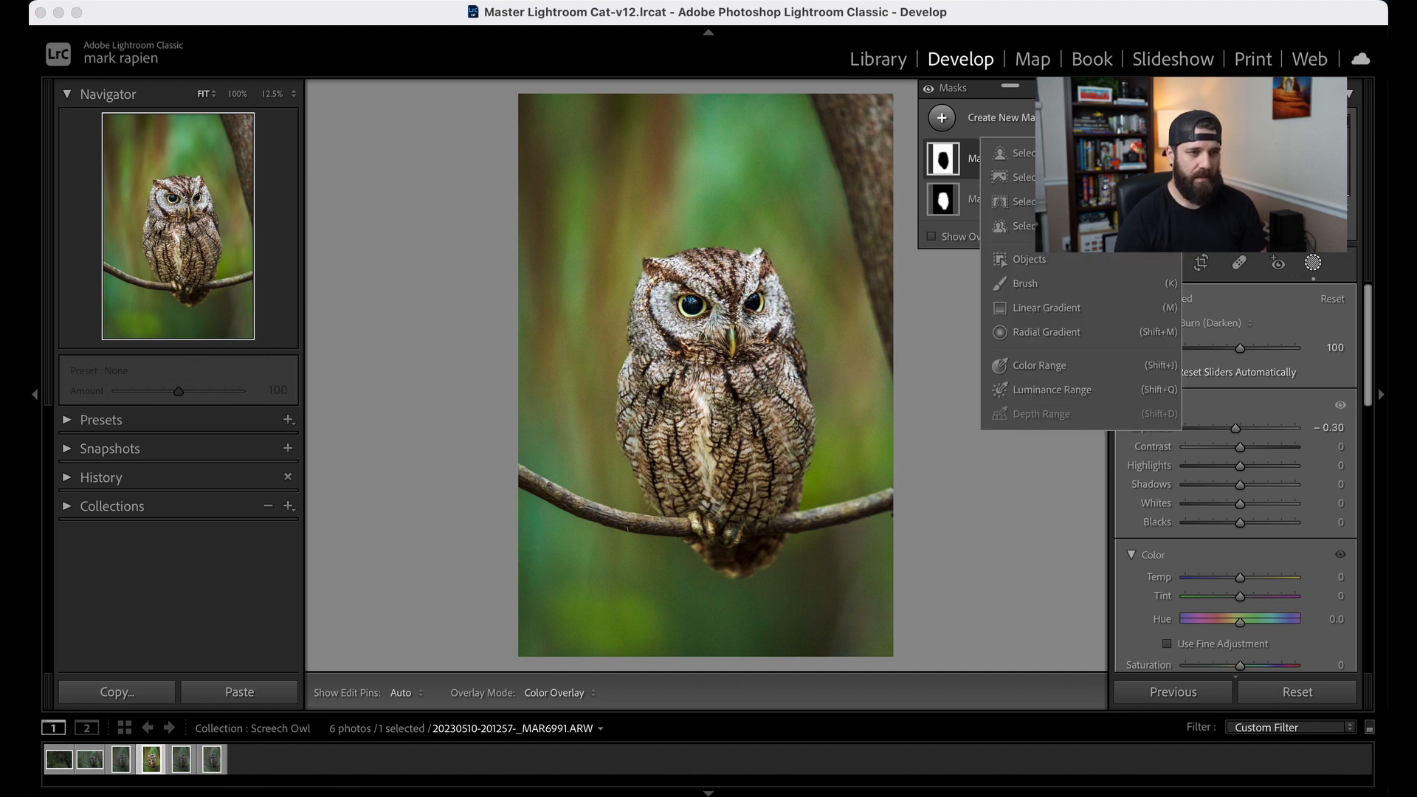
pyautogui.click(974, 130)
pyautogui.click(982, 130)
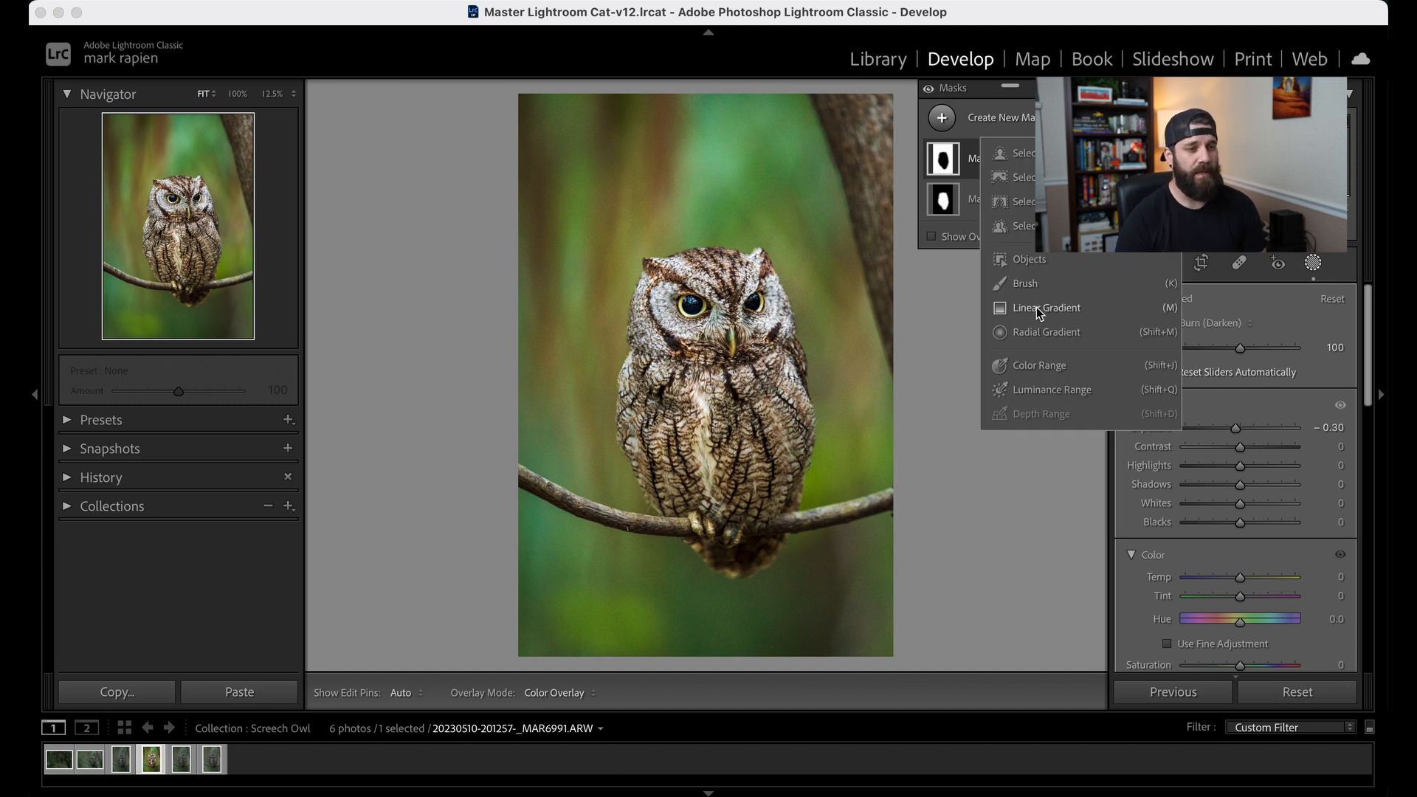
pyautogui.click(1036, 337)
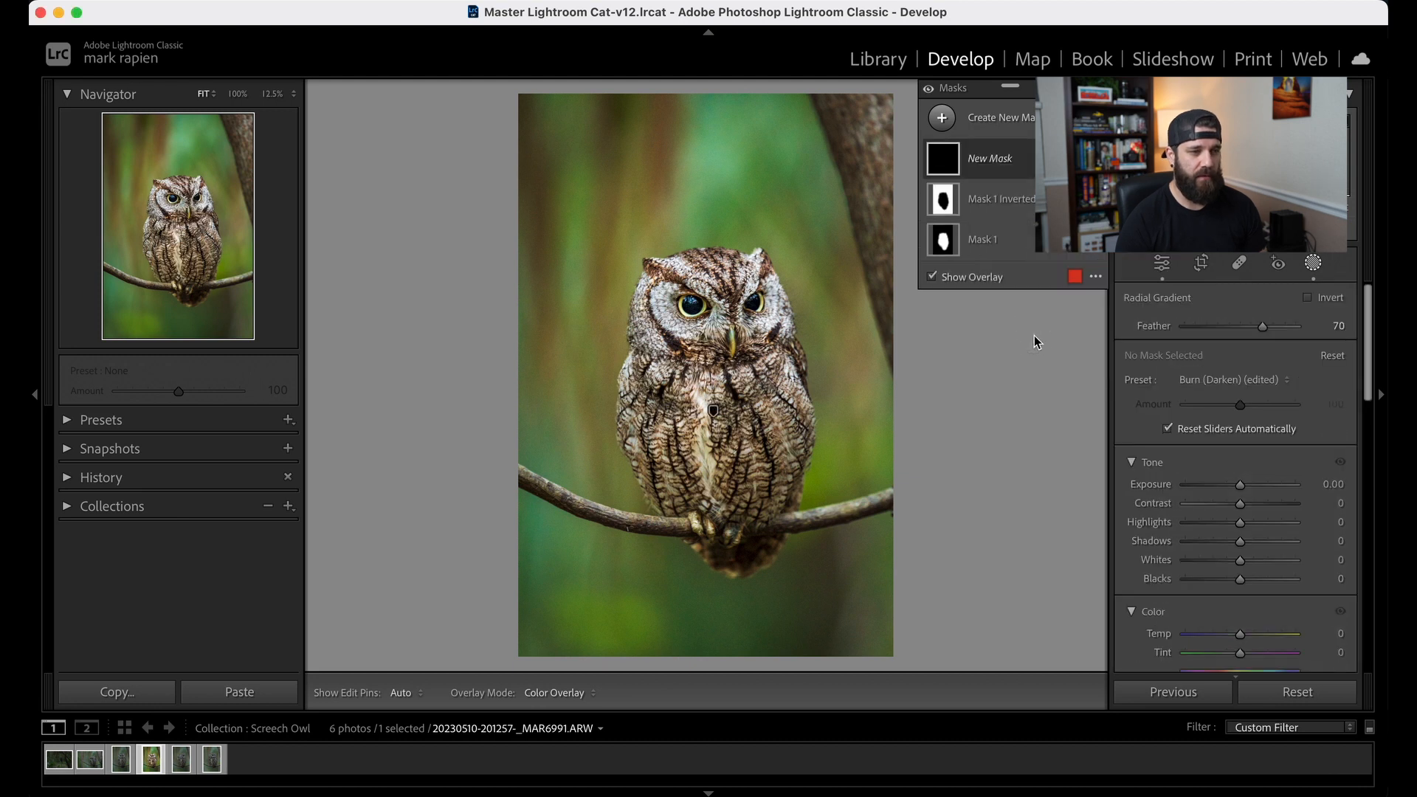
pyautogui.moveTo(687, 303)
pyautogui.mouseDown()
pyautogui.moveTo(705, 316)
pyautogui.moveTo(688, 306)
pyautogui.mouseUp()
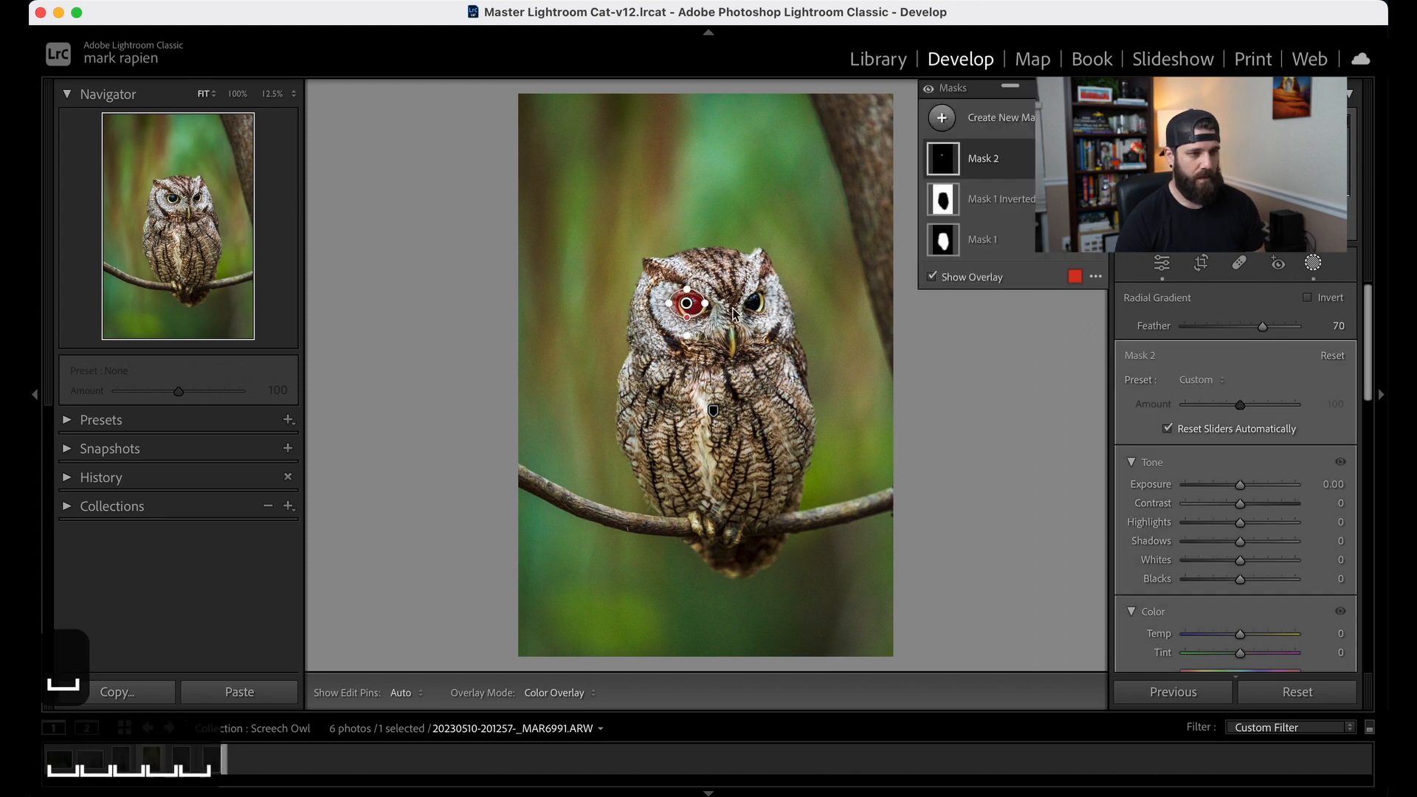
# Step: Center and widen the radial gradient to fit the owl's left-hand eye, with Feather set to 49
pyautogui.click(729, 309)
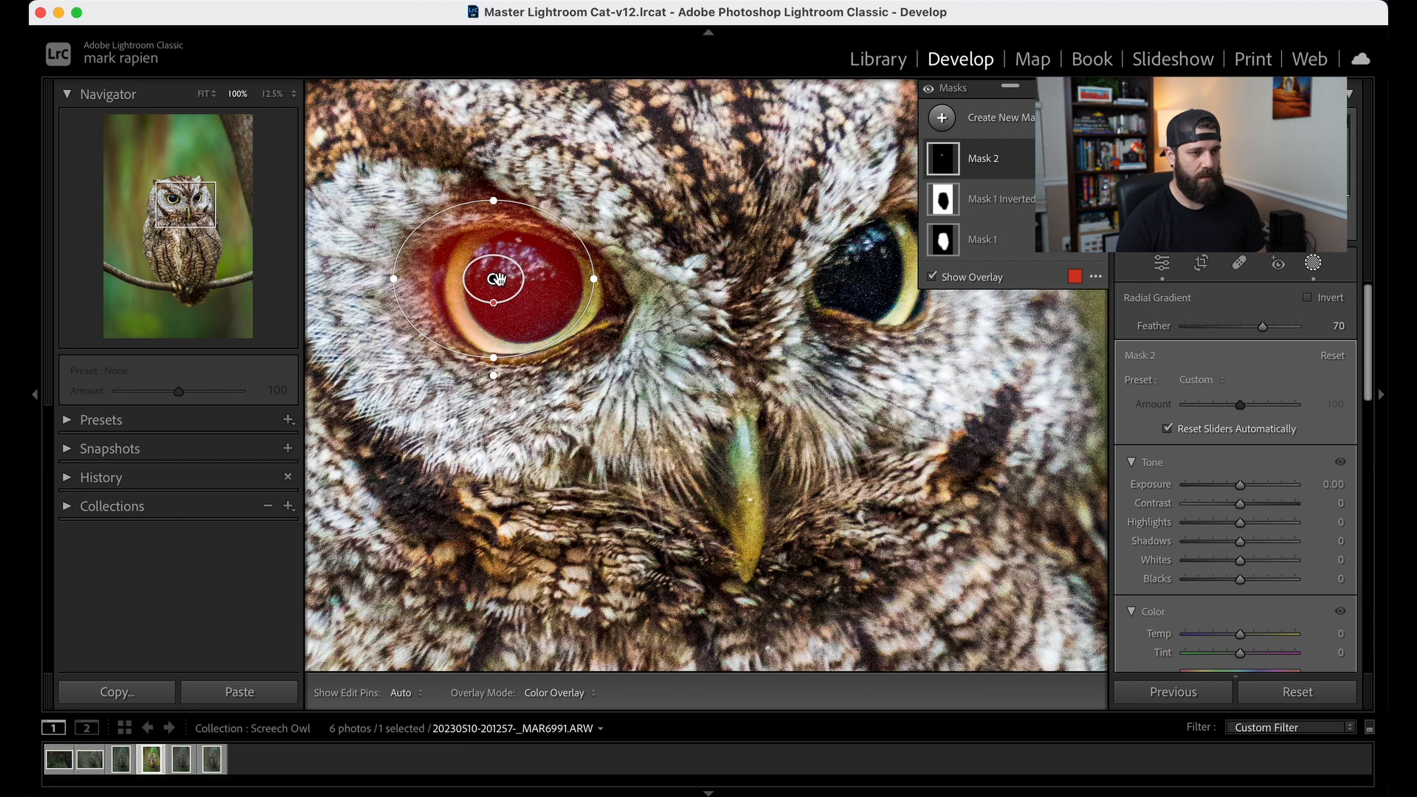
pyautogui.moveTo(507, 290); pyautogui.dragTo(522, 298)
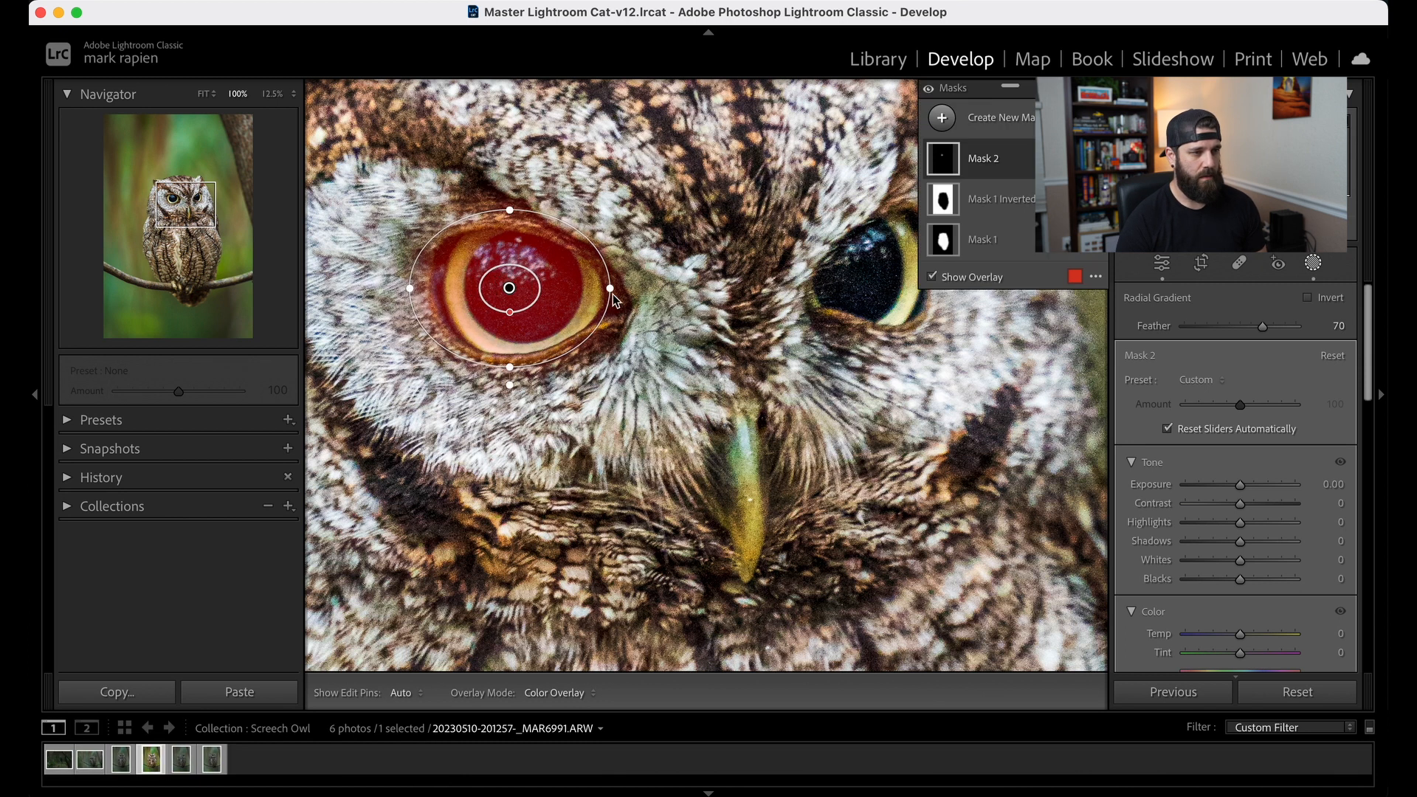
pyautogui.moveTo(611, 290); pyautogui.dragTo(623, 289)
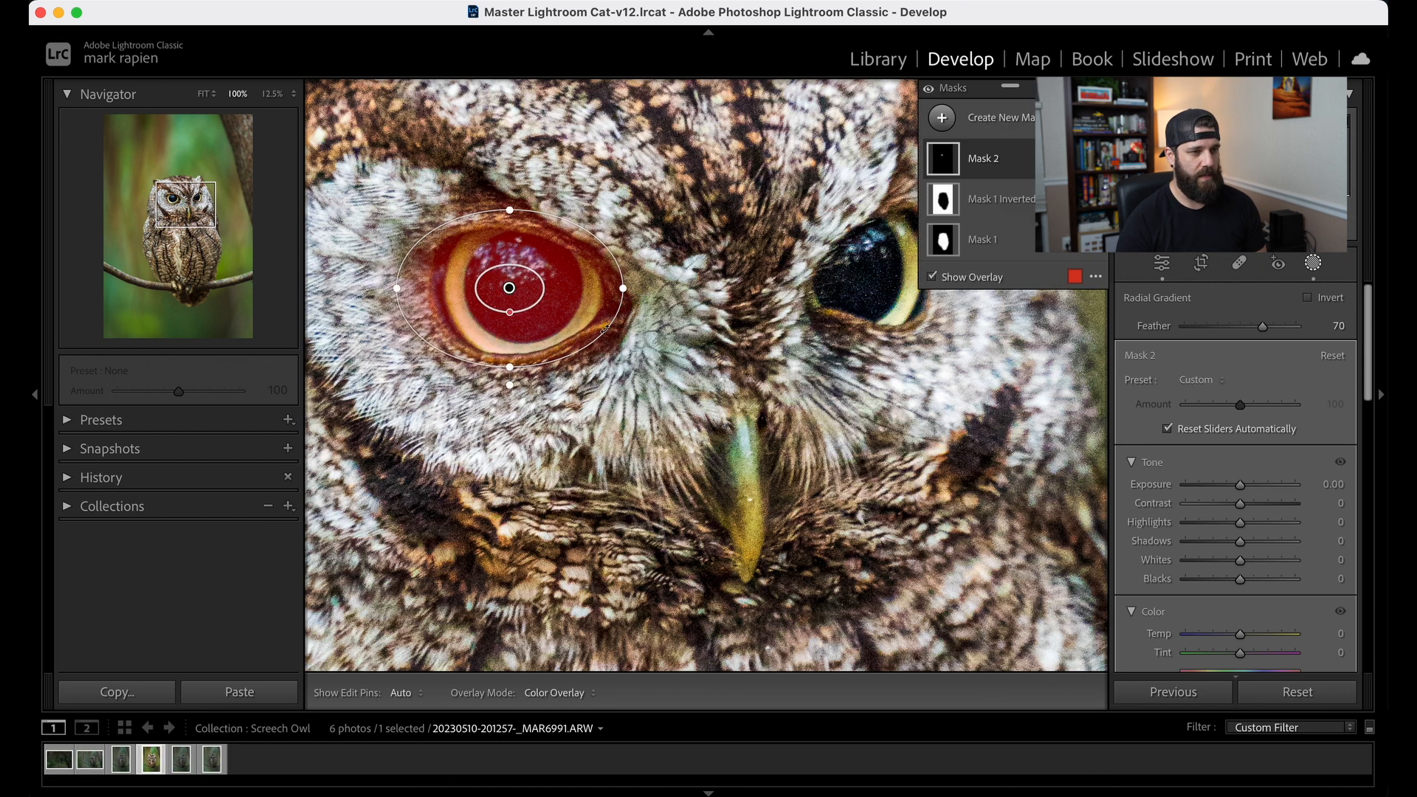
pyautogui.moveTo(1262, 326); pyautogui.dragTo(1240, 332)
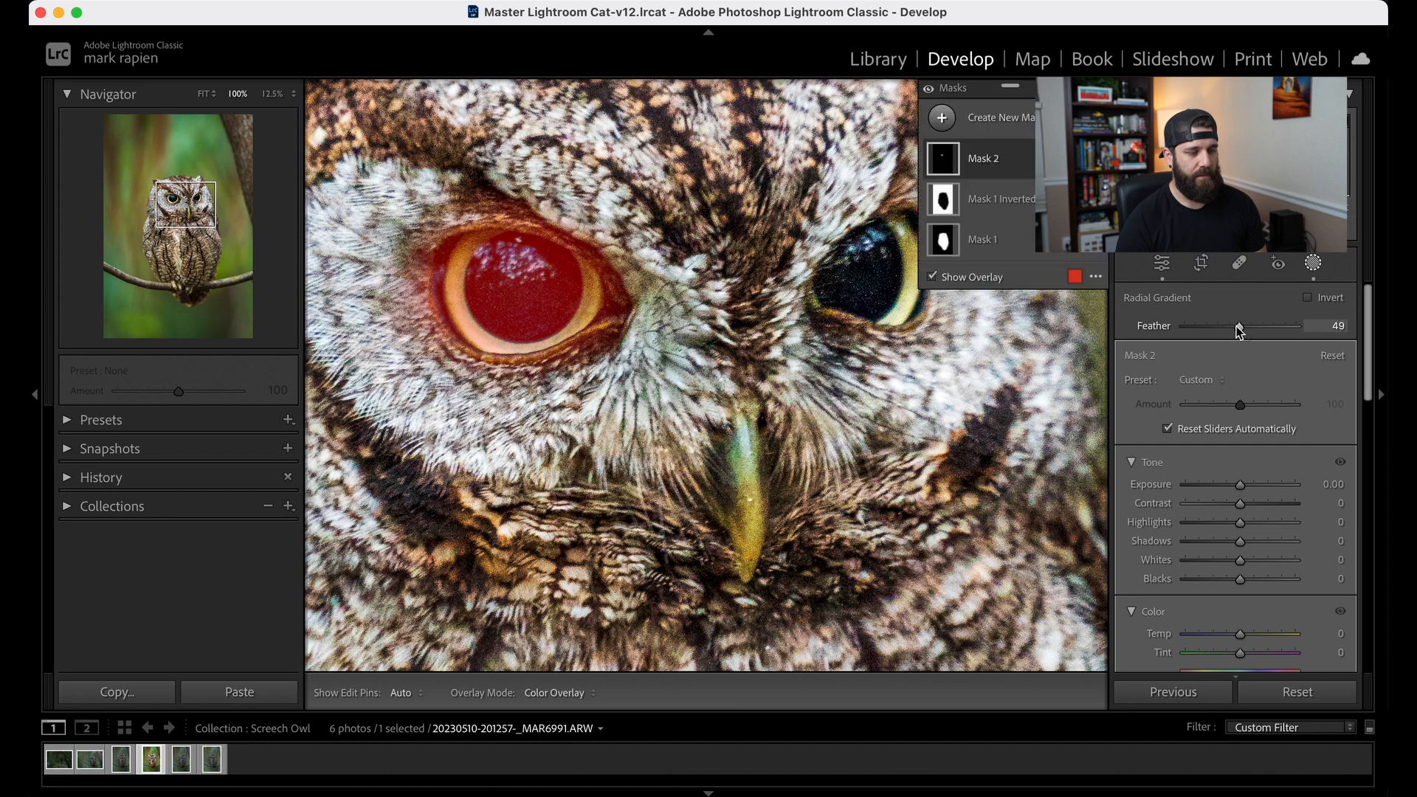
pyautogui.moveTo(508, 289); pyautogui.dragTo(515, 292)
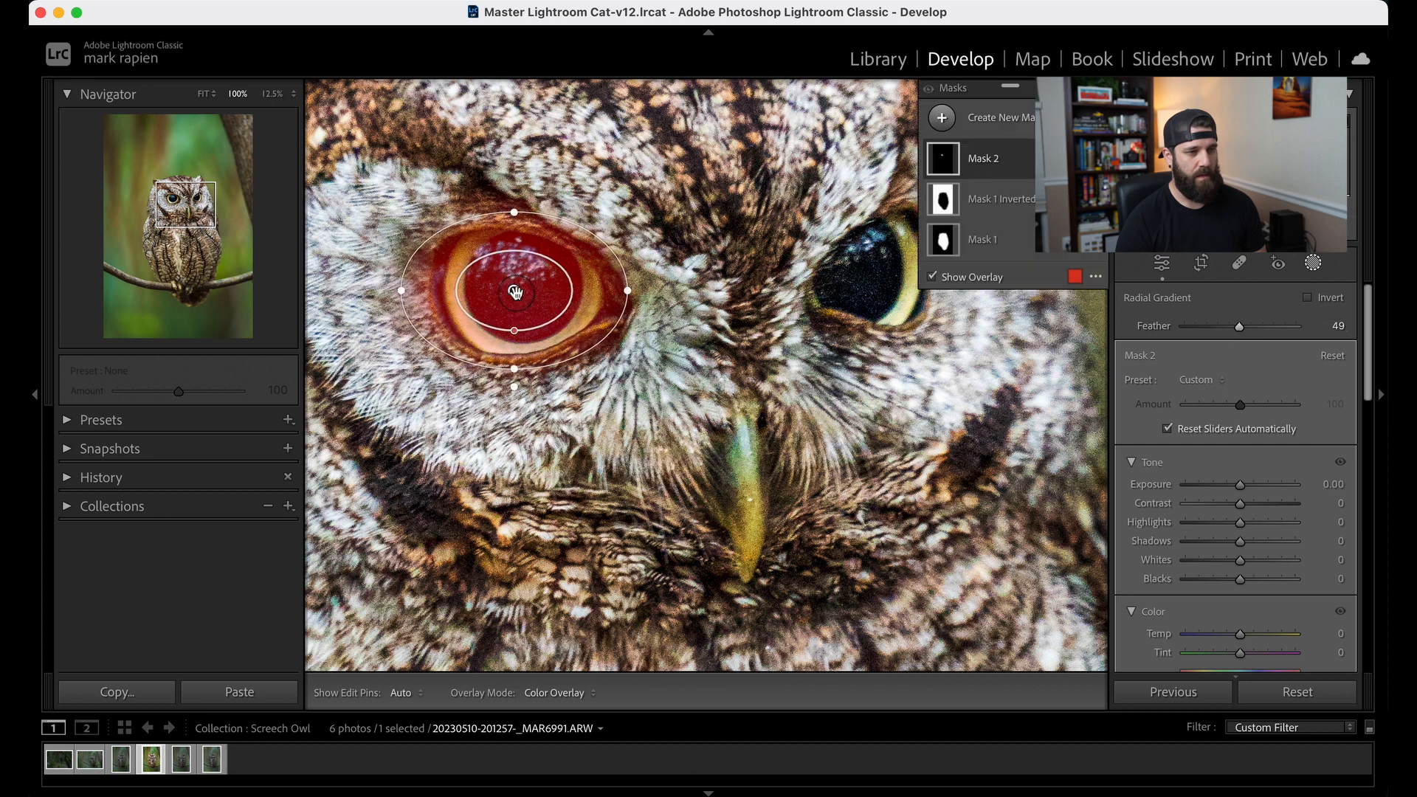
pyautogui.hotkey('ctrl', 'c')
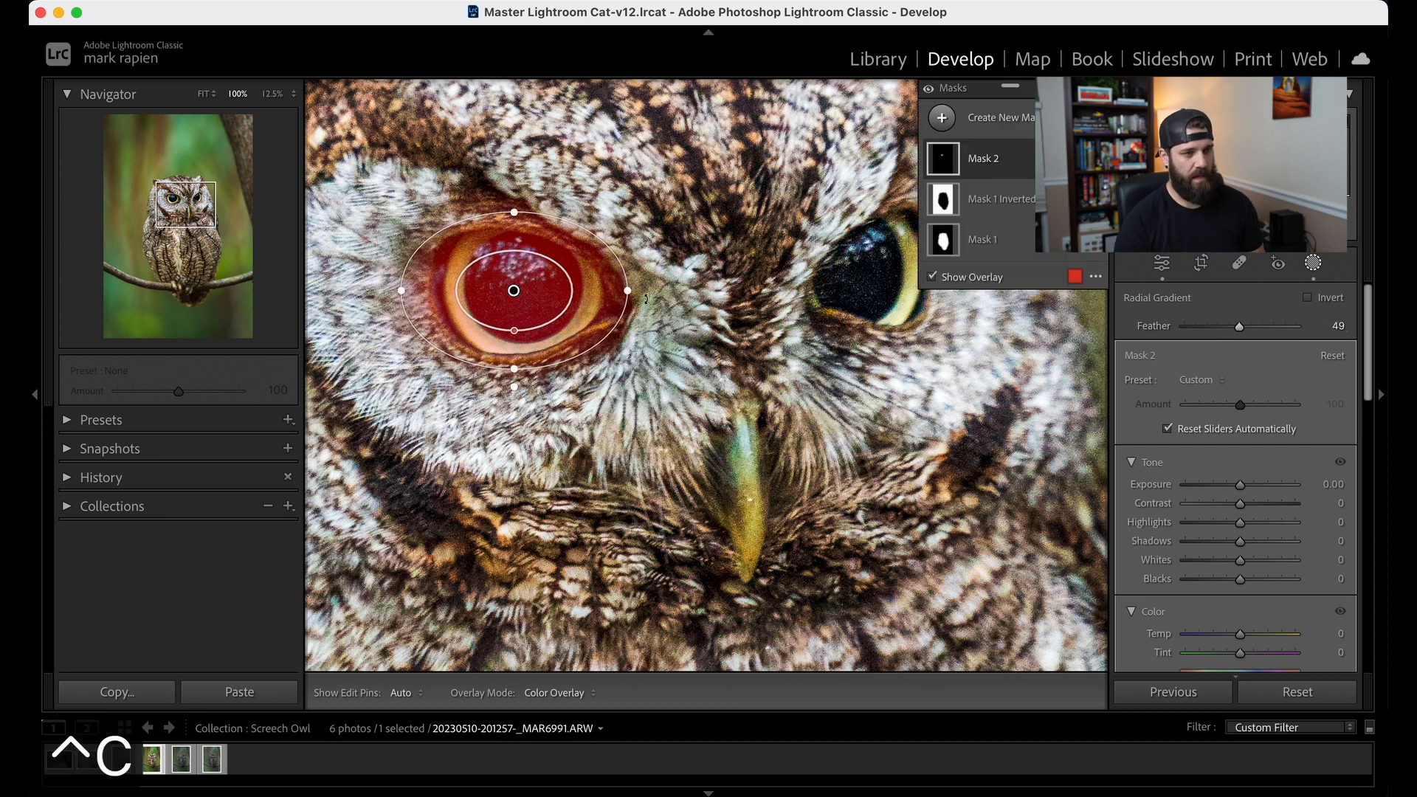
pyautogui.hotkey('ctrl', 'v')
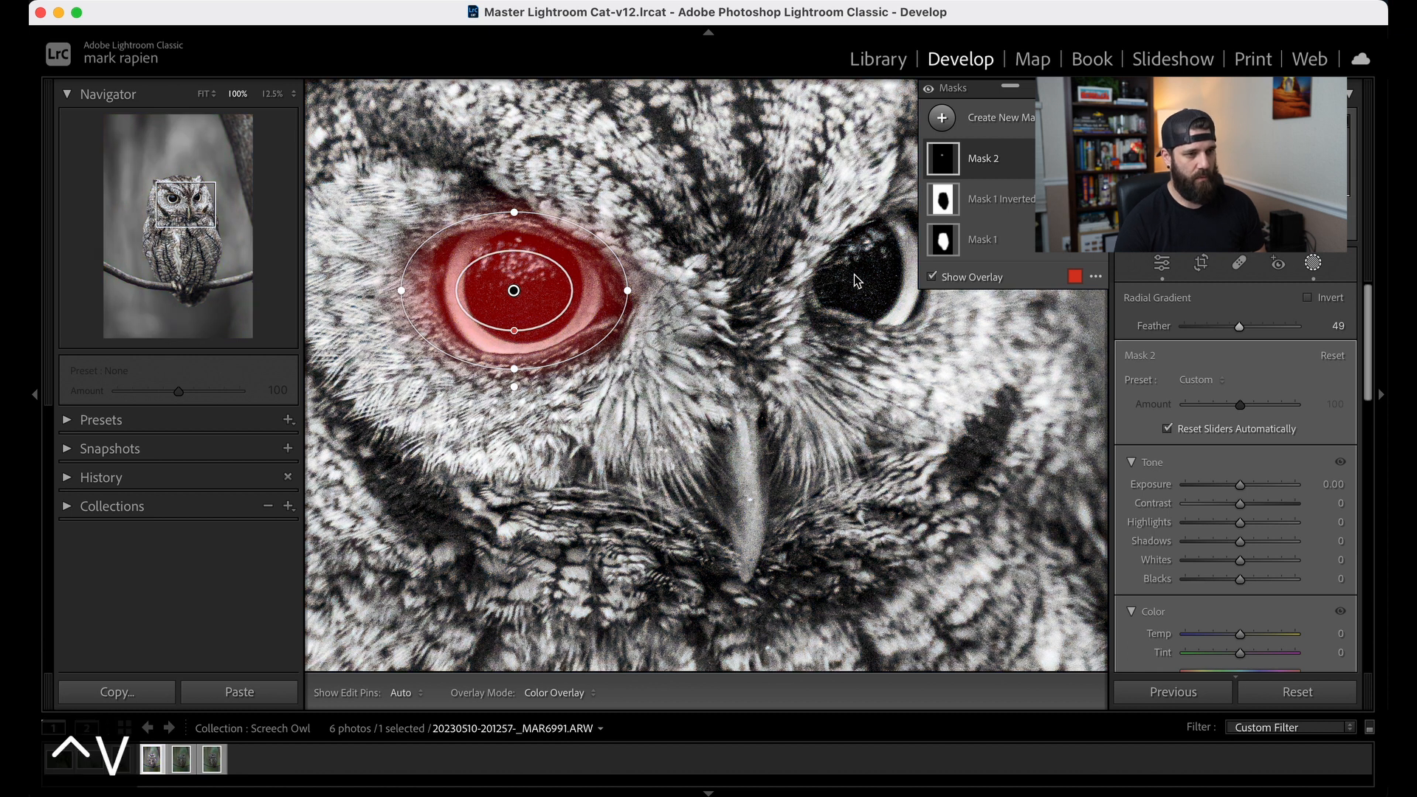
pyautogui.hotkey('ctrl', 'z')
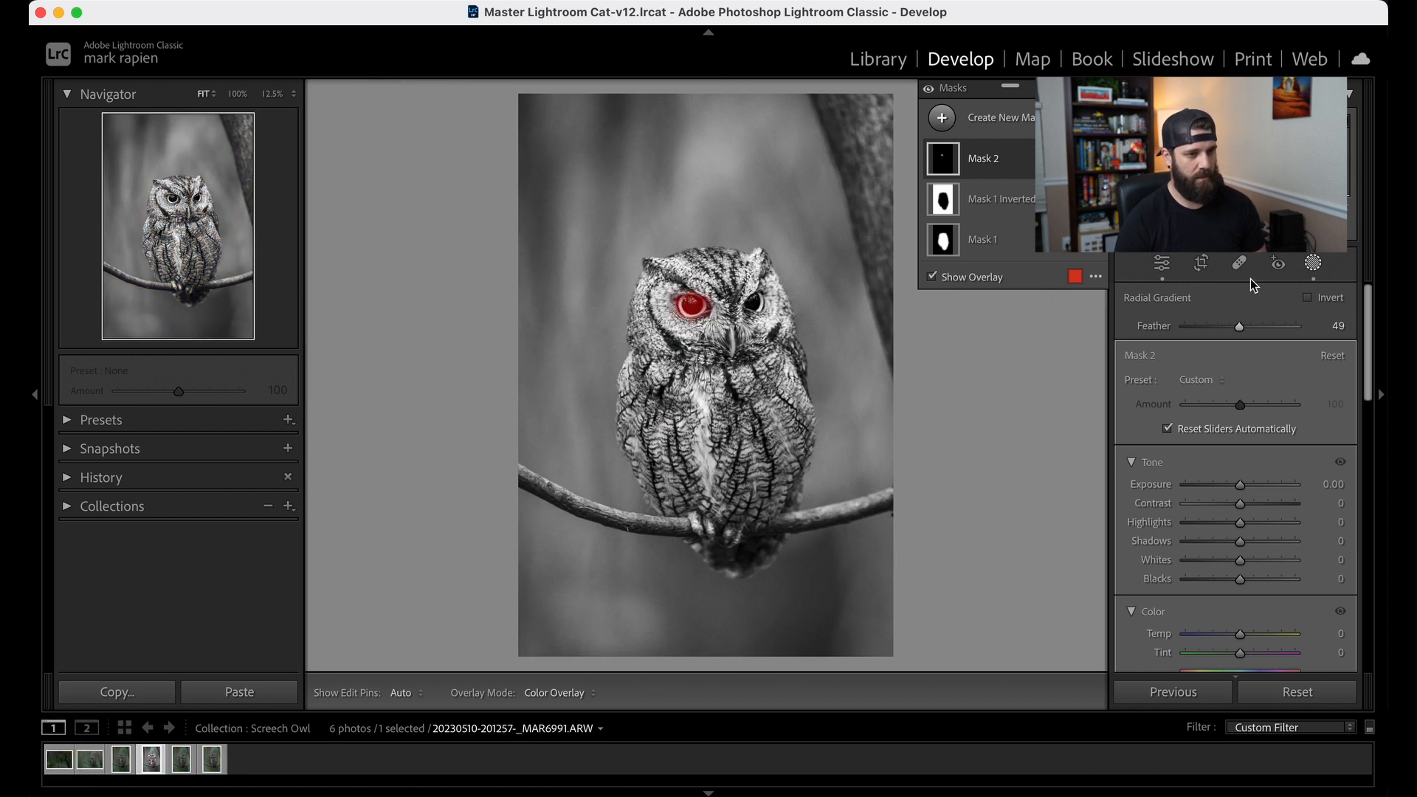
# Step: Switch the photo's treatment back to Color and reselect Mask 2 for editing
pyautogui.click(1314, 270)
pyautogui.click(1300, 297)
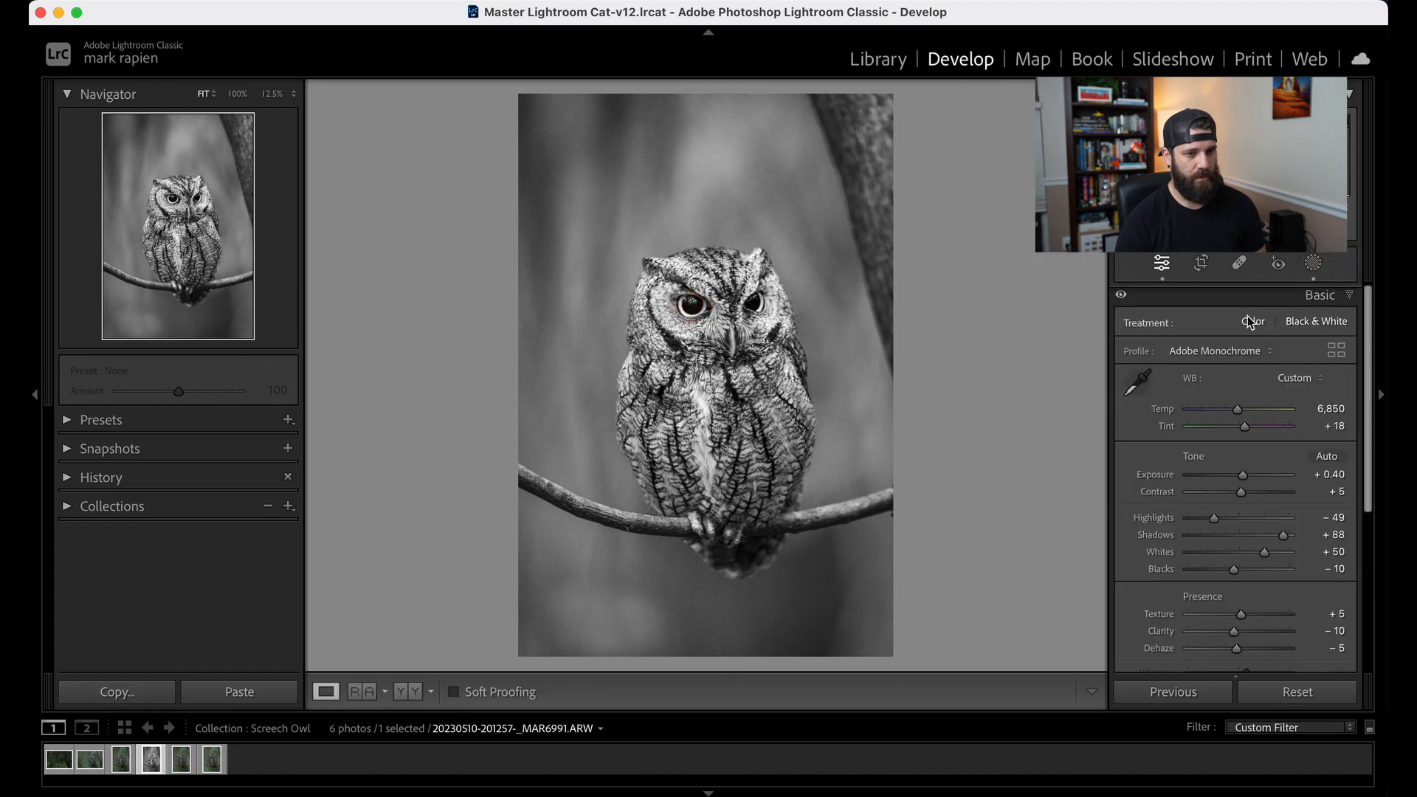
pyautogui.click(1257, 316)
pyautogui.click(1313, 263)
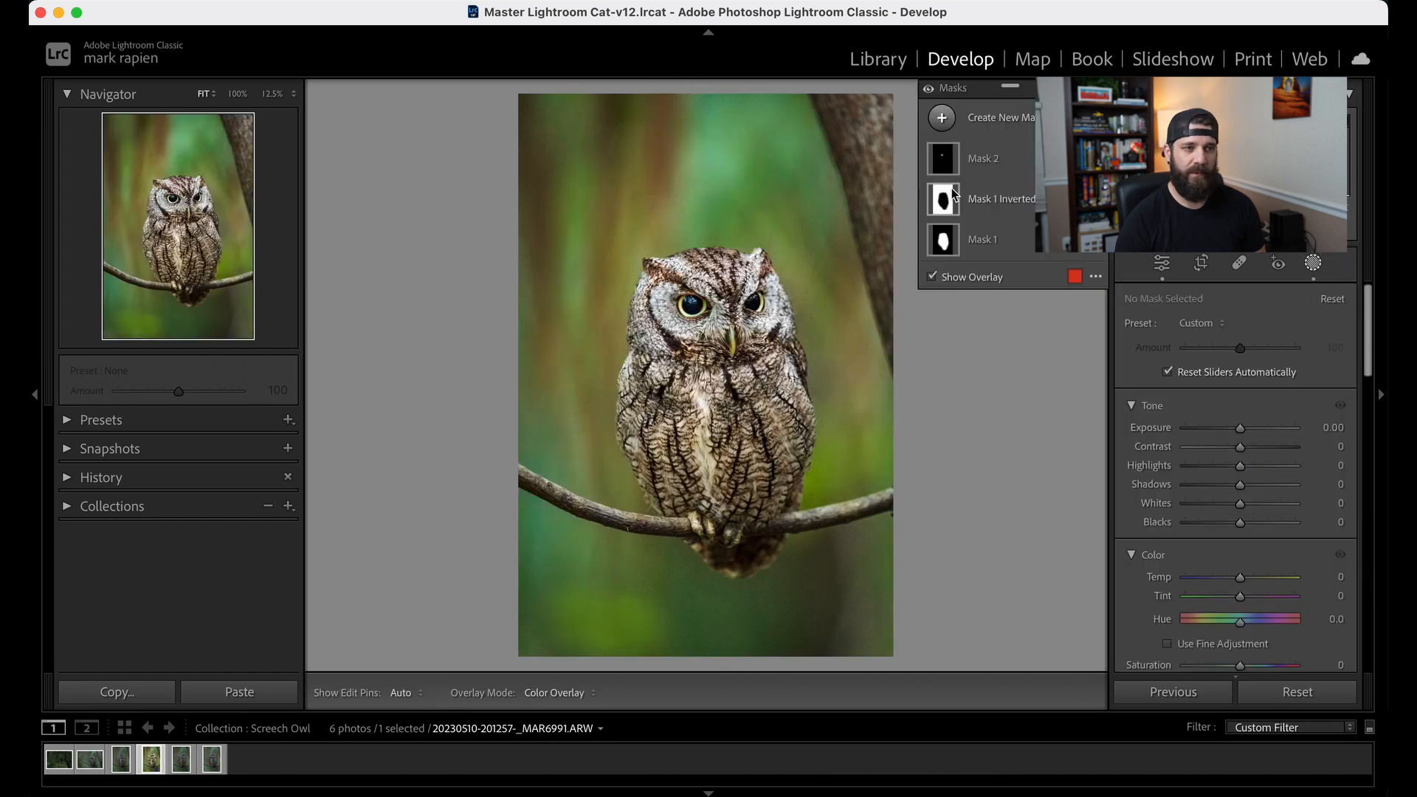
pyautogui.click(1031, 170)
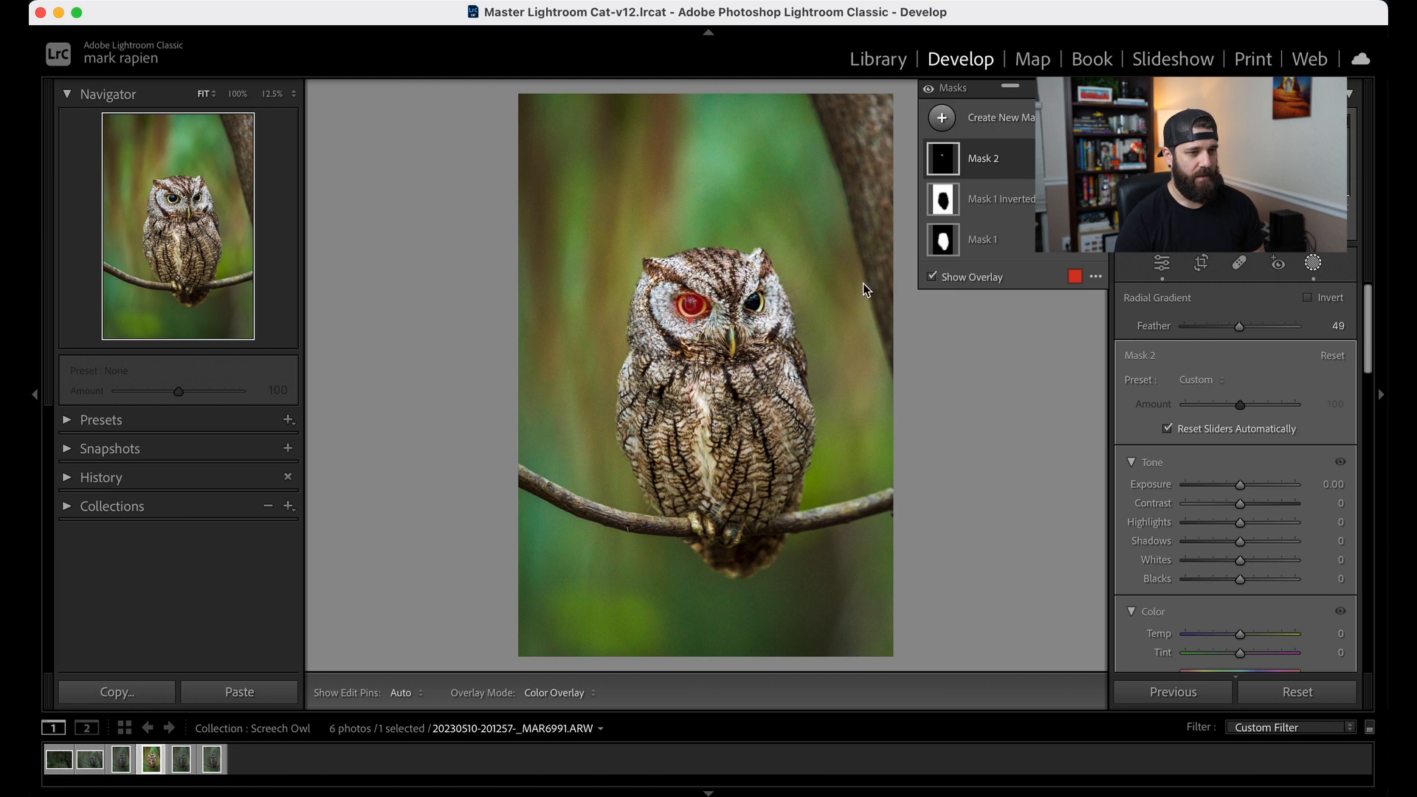
# Step: Duplicate the radial gradient in Mask 2, place the copy over the owl's right-hand eye and narrow it to fit
pyautogui.press('space')
pyautogui.click(731, 304)
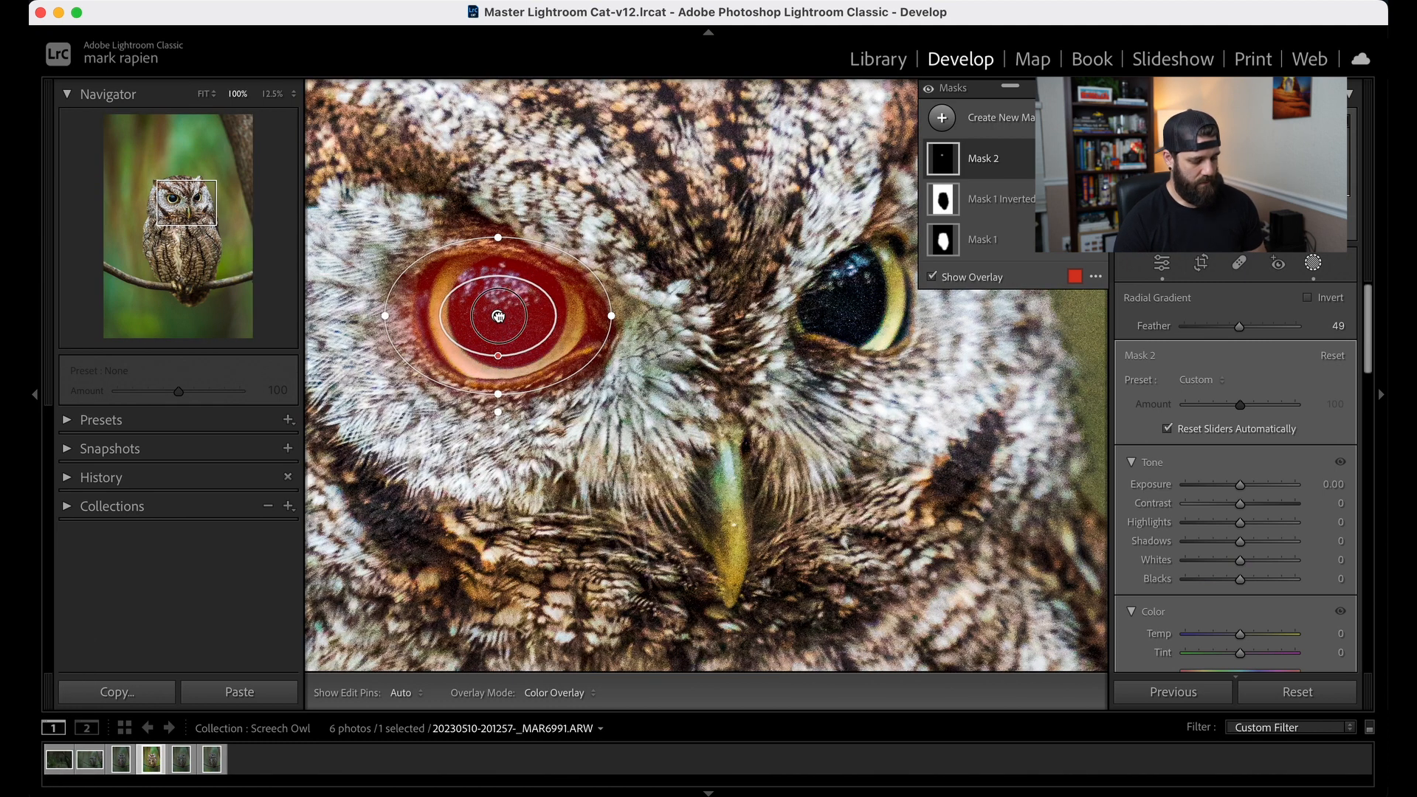
pyautogui.press('super+c')
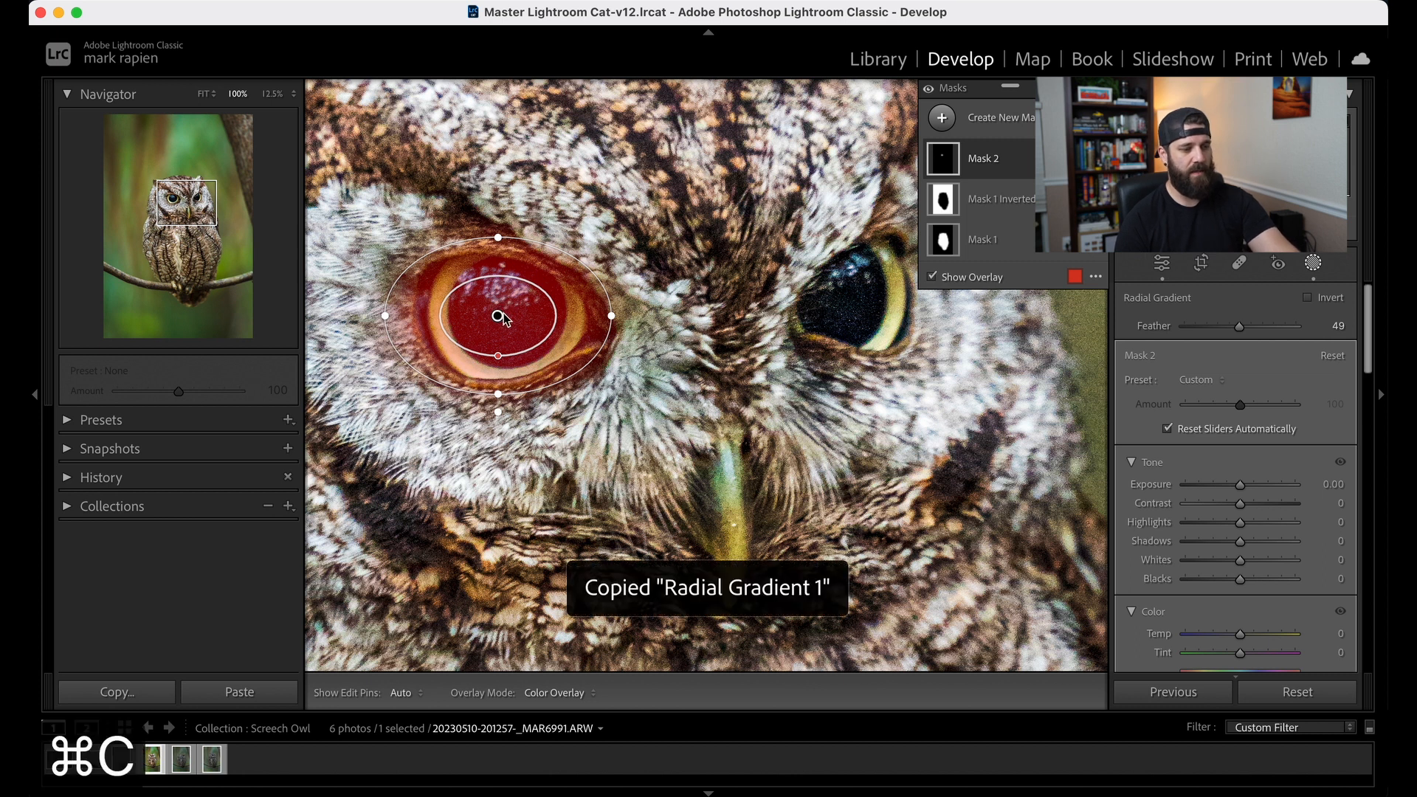
pyautogui.press('super+v')
pyautogui.moveTo(499, 317); pyautogui.dragTo(857, 296)
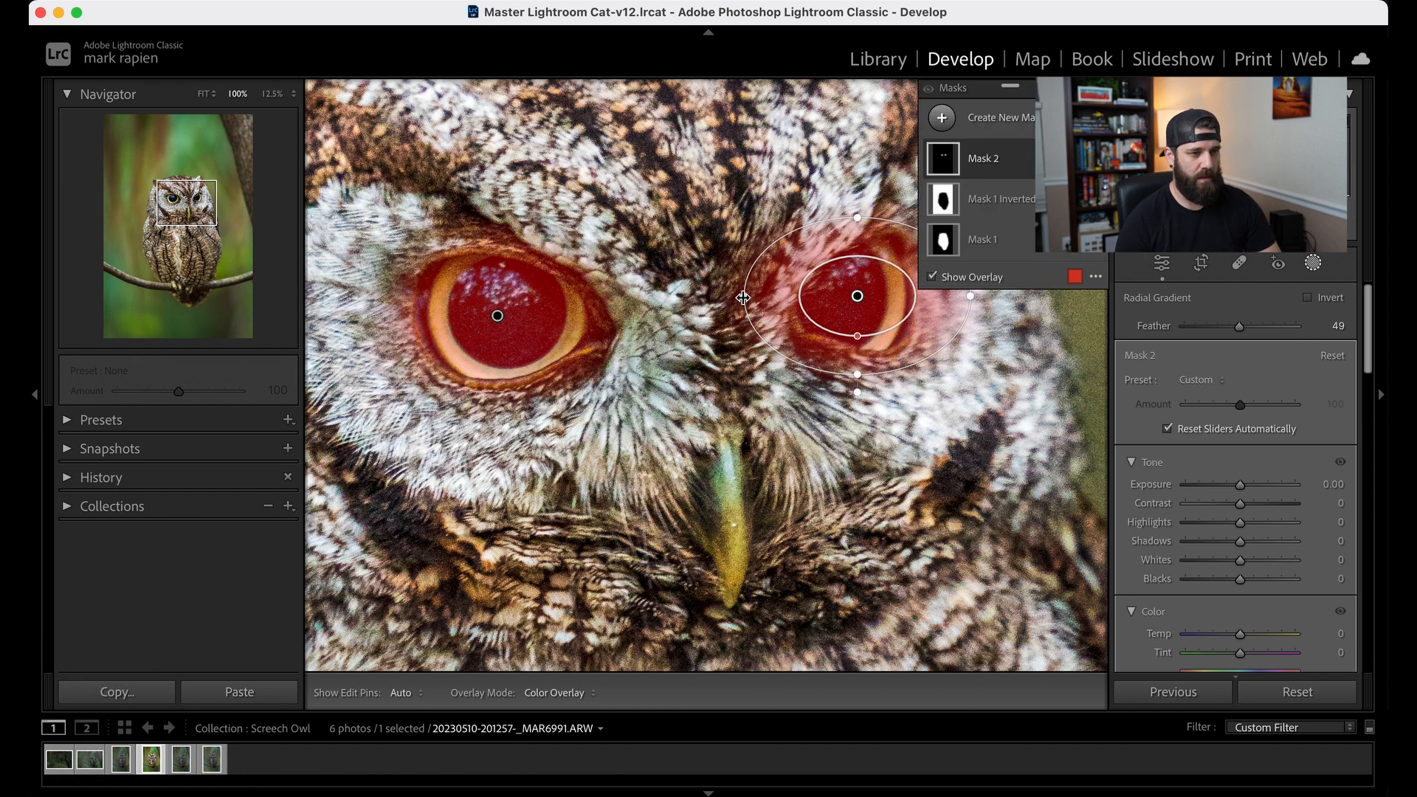
pyautogui.moveTo(743, 298); pyautogui.dragTo(792, 310)
pyautogui.moveTo(860, 220); pyautogui.dragTo(860, 226)
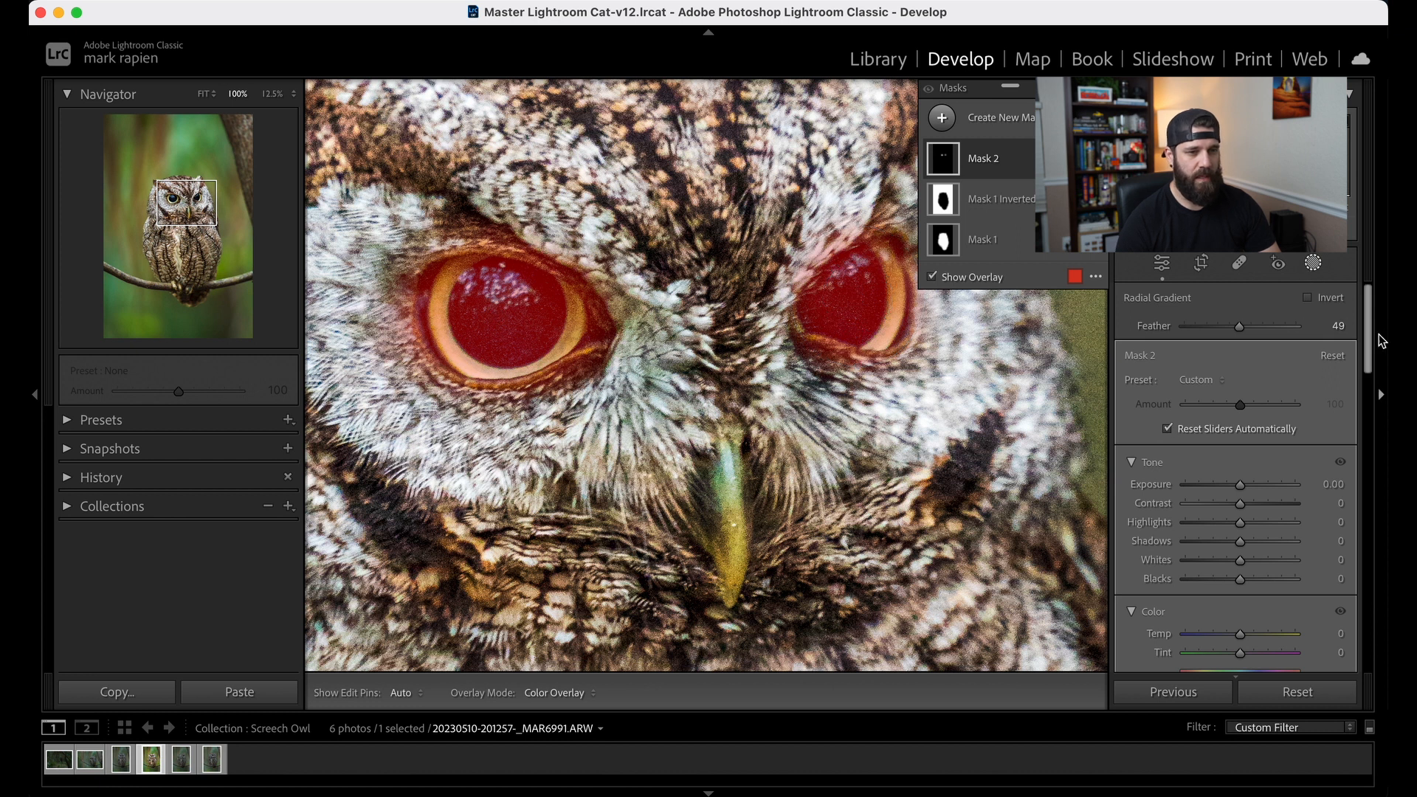
# Step: Hide the mask overlay and set Mask 2's Highlights to 20 and Shadows to -20
pyautogui.click(967, 277)
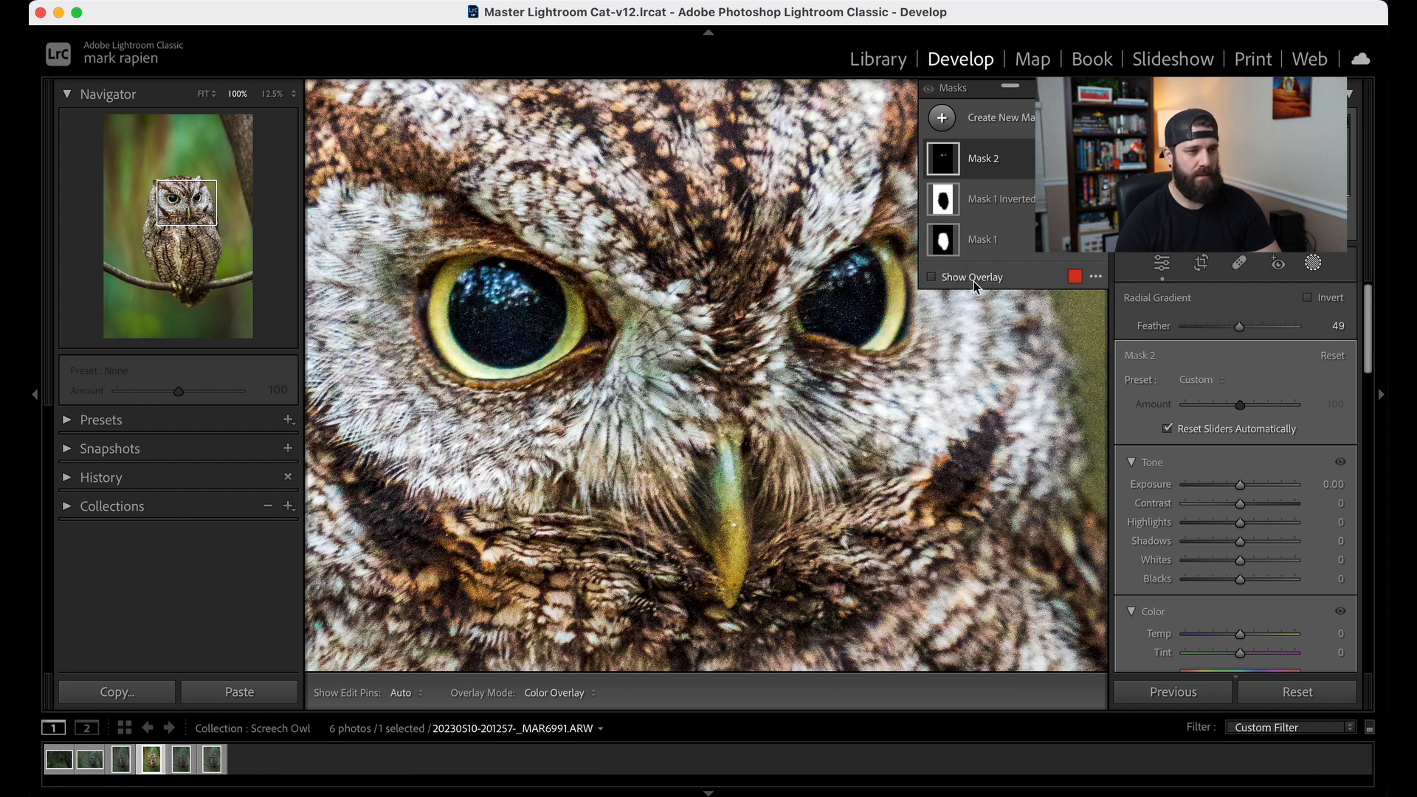
pyautogui.moveTo(1366, 338); pyautogui.dragTo(1367, 362)
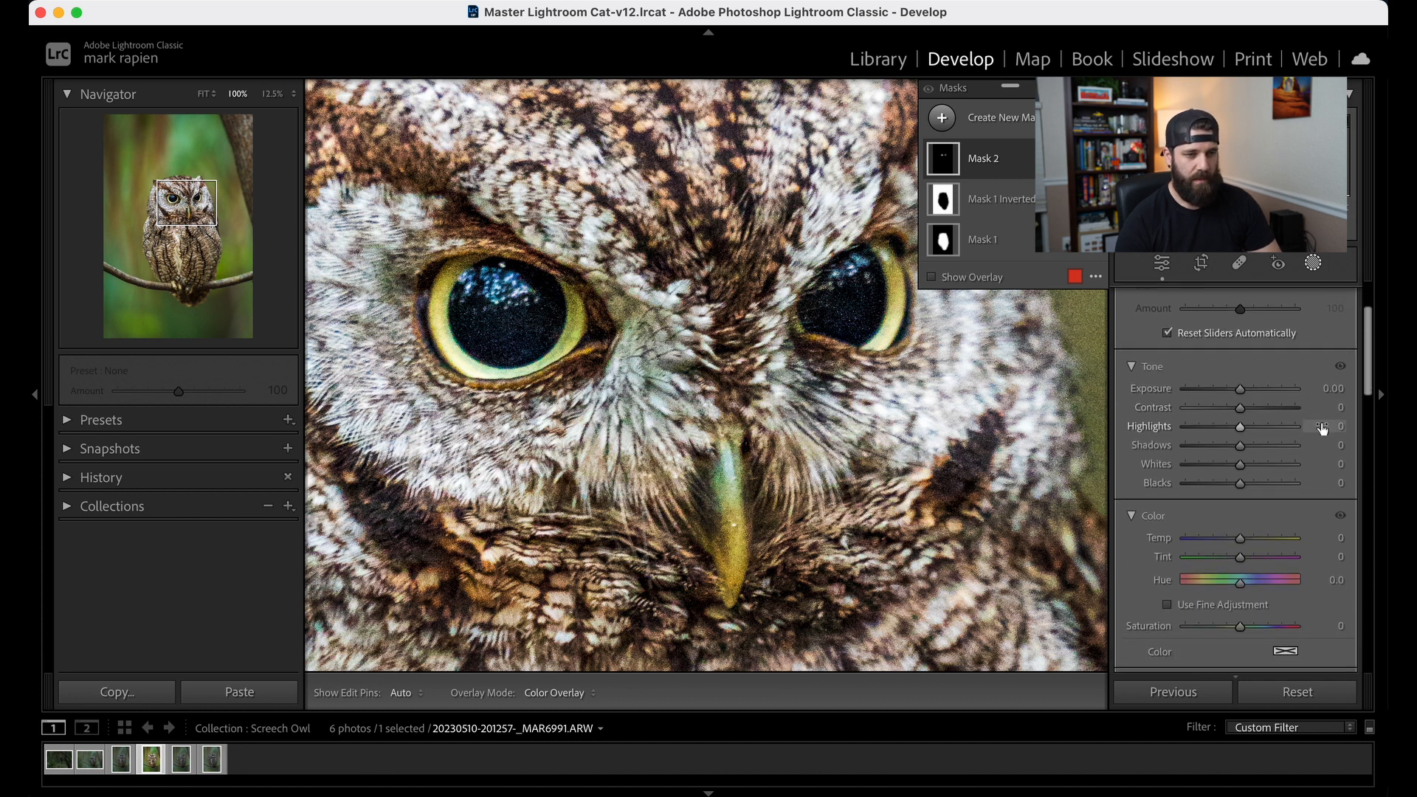
pyautogui.moveTo(1322, 432)
pyautogui.mouseDown()
pyautogui.moveTo(1345, 427)
pyautogui.moveTo(1307, 444)
pyautogui.mouseUp()
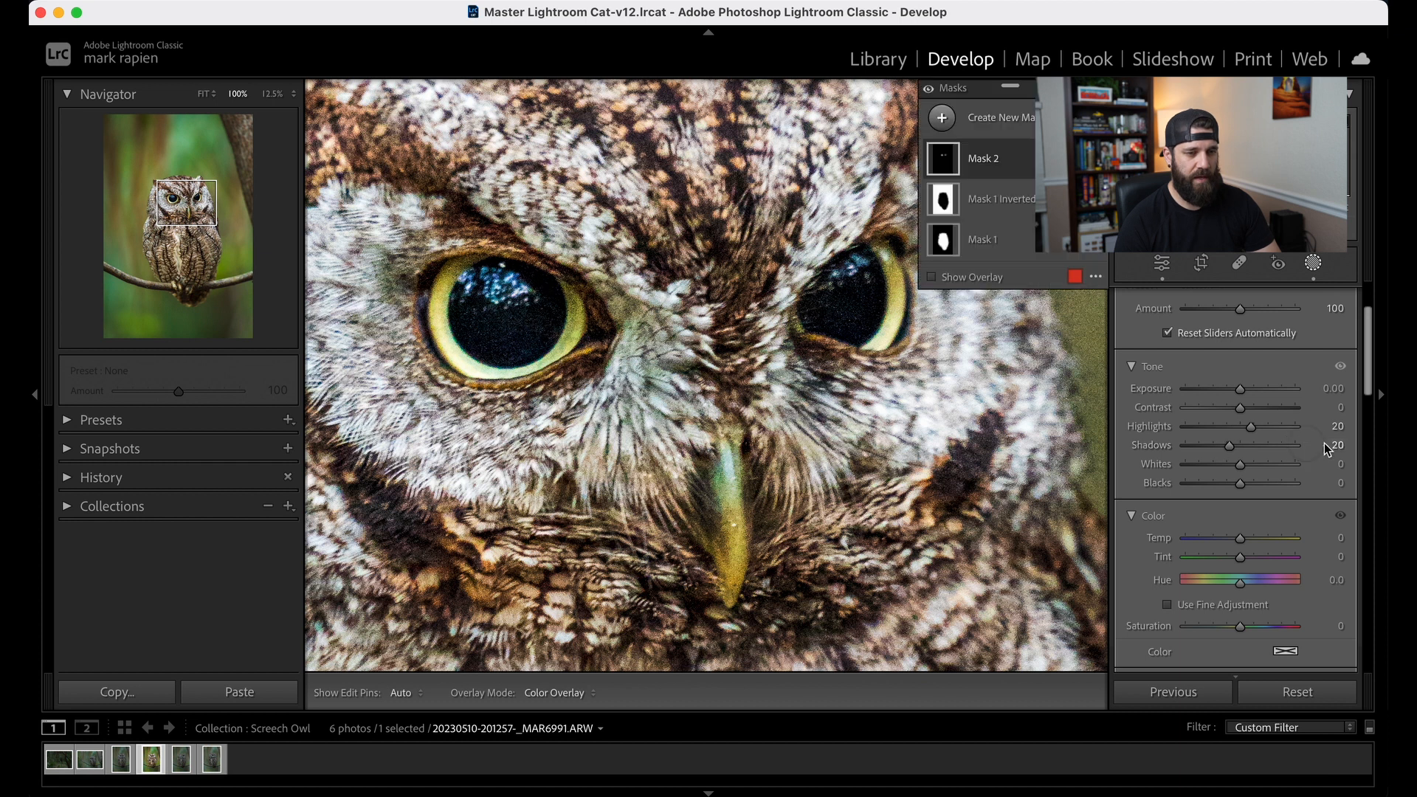
# Step: Set Clarity to 10 and Dehaze to 15 for the eye mask
pyautogui.click(1368, 401)
pyautogui.moveTo(1368, 399); pyautogui.dragTo(1371, 512)
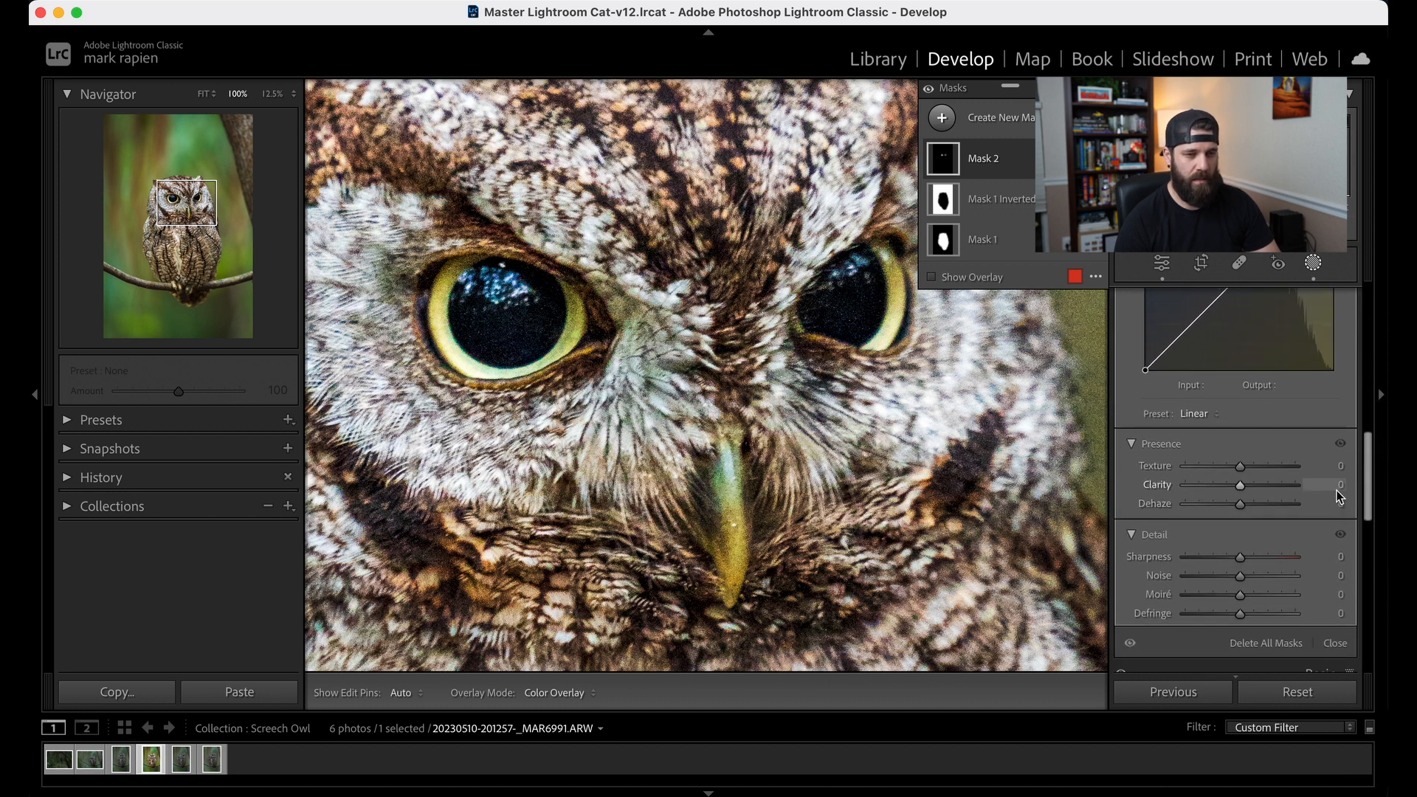
pyautogui.click(1337, 489)
pyautogui.write('10')
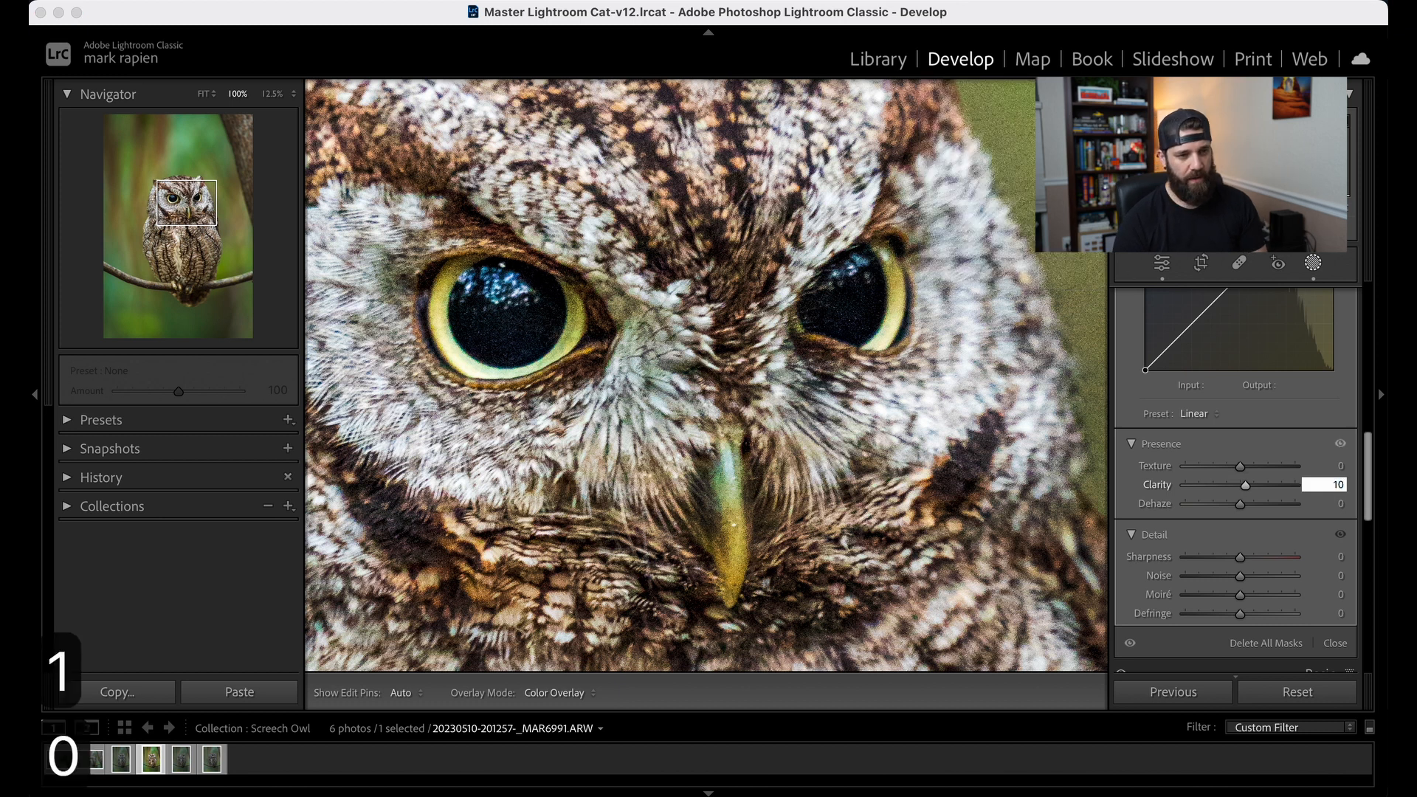
pyautogui.click(1325, 505)
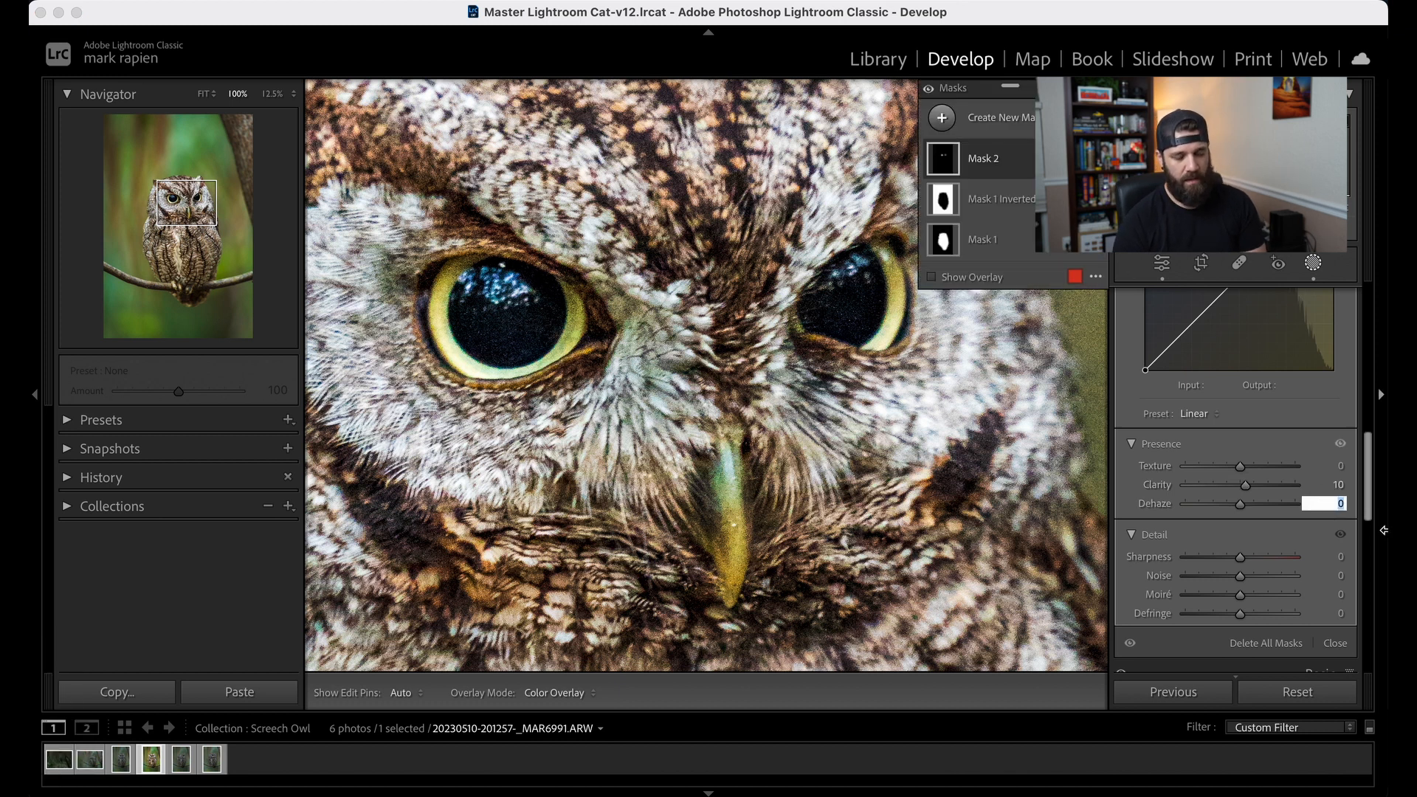
pyautogui.write('15')
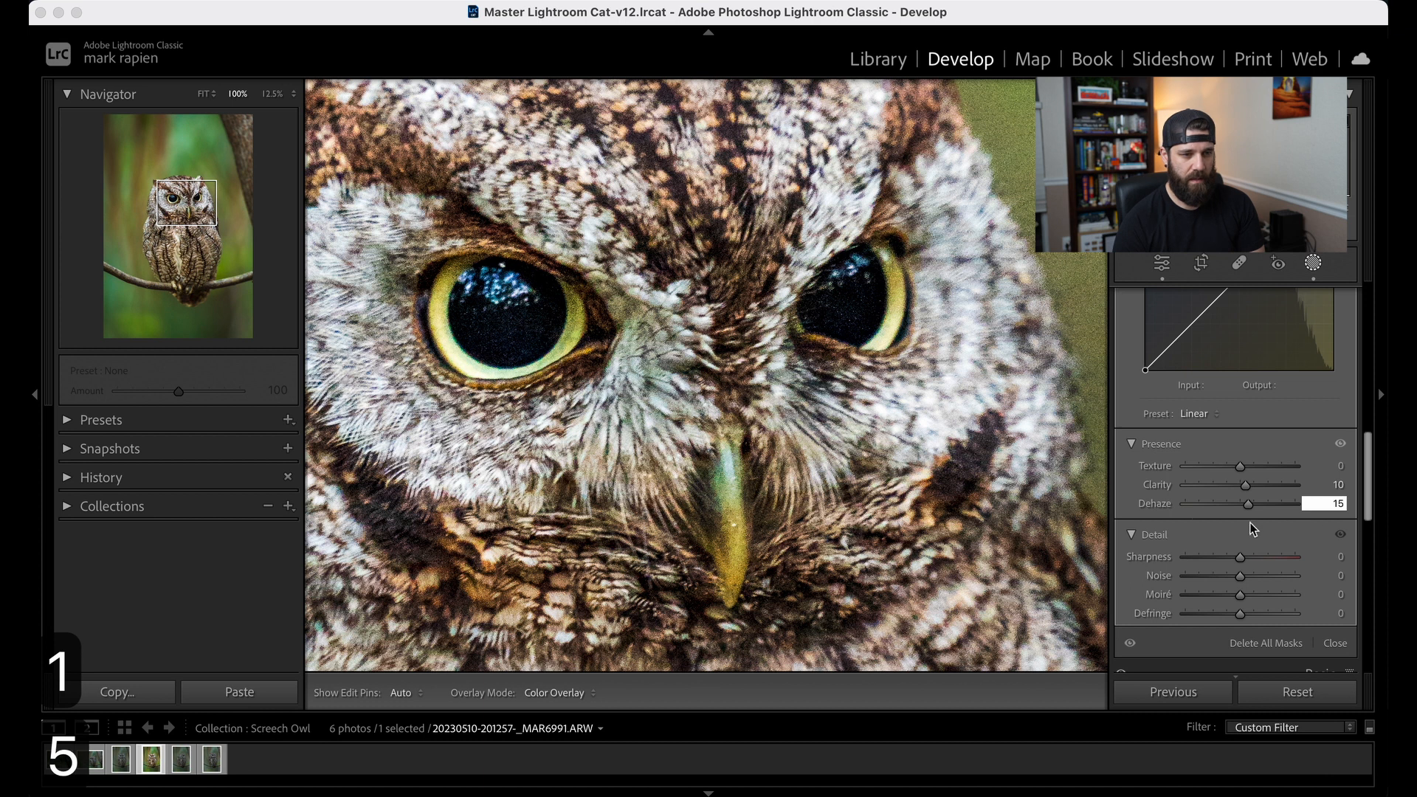
pyautogui.press('Return')
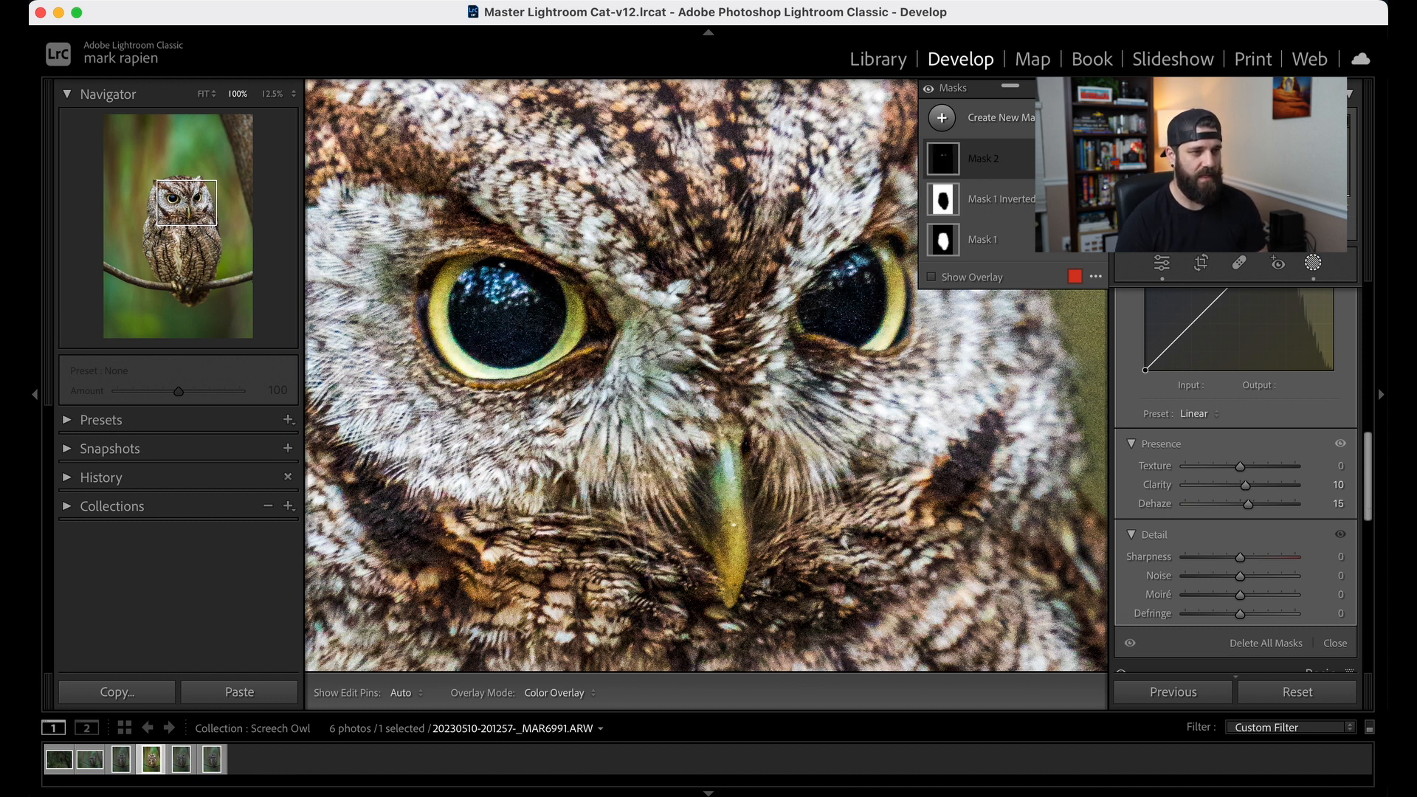
# Step: Show Mask 2's effect again and raise its Saturation to 30
pyautogui.click(1094, 158)
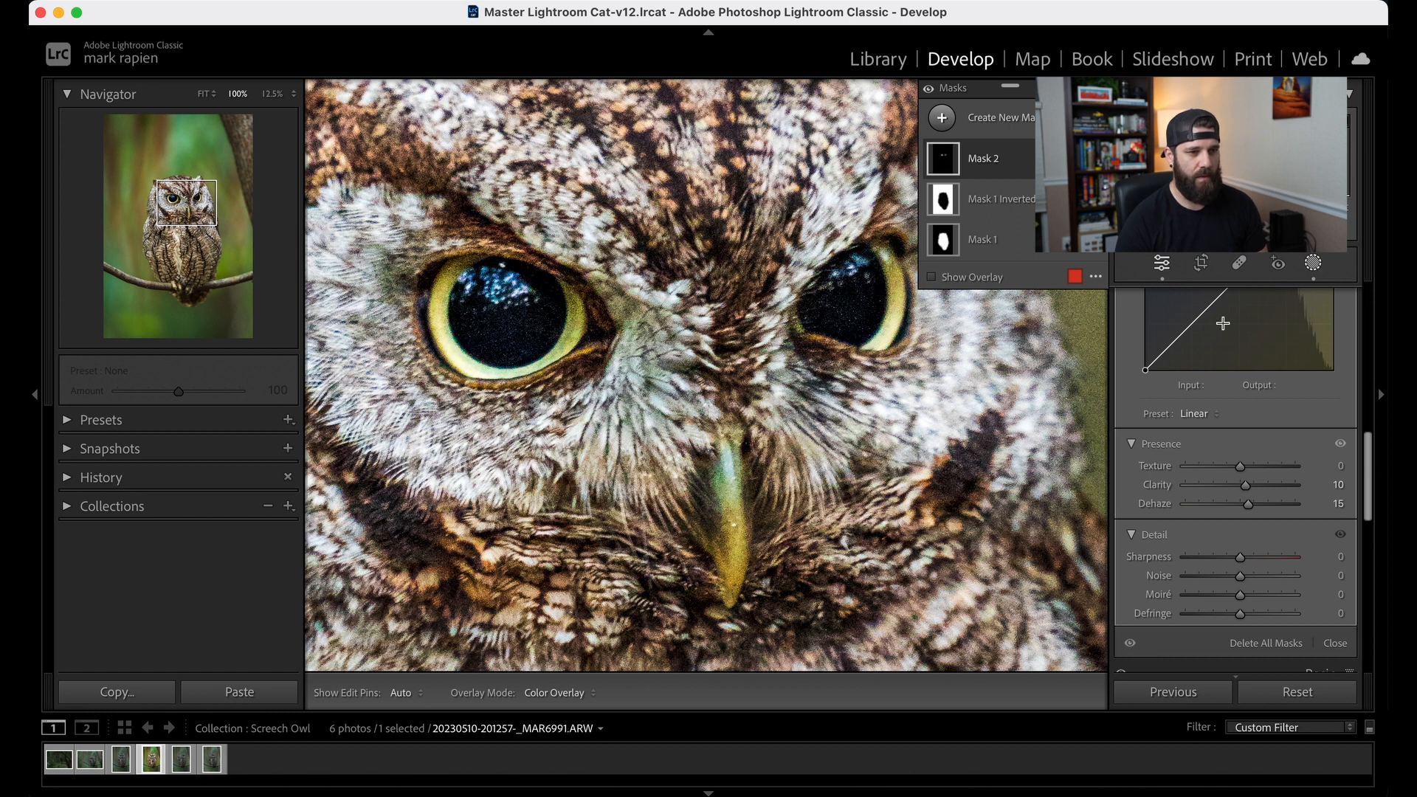
pyautogui.moveTo(1366, 480); pyautogui.dragTo(1367, 374)
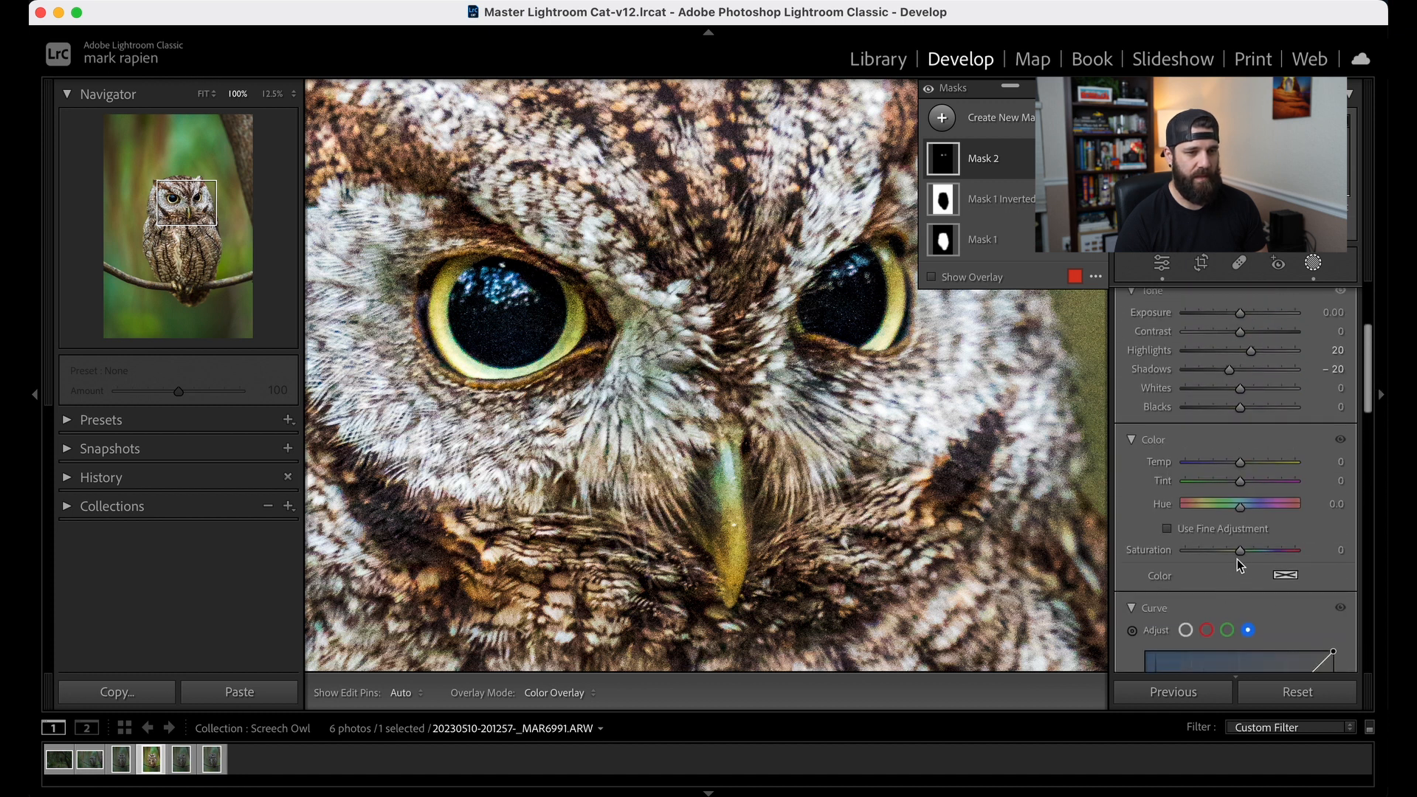
pyautogui.moveTo(1239, 551)
pyautogui.mouseDown()
pyautogui.moveTo(1299, 558)
pyautogui.moveTo(1256, 558)
pyautogui.mouseUp()
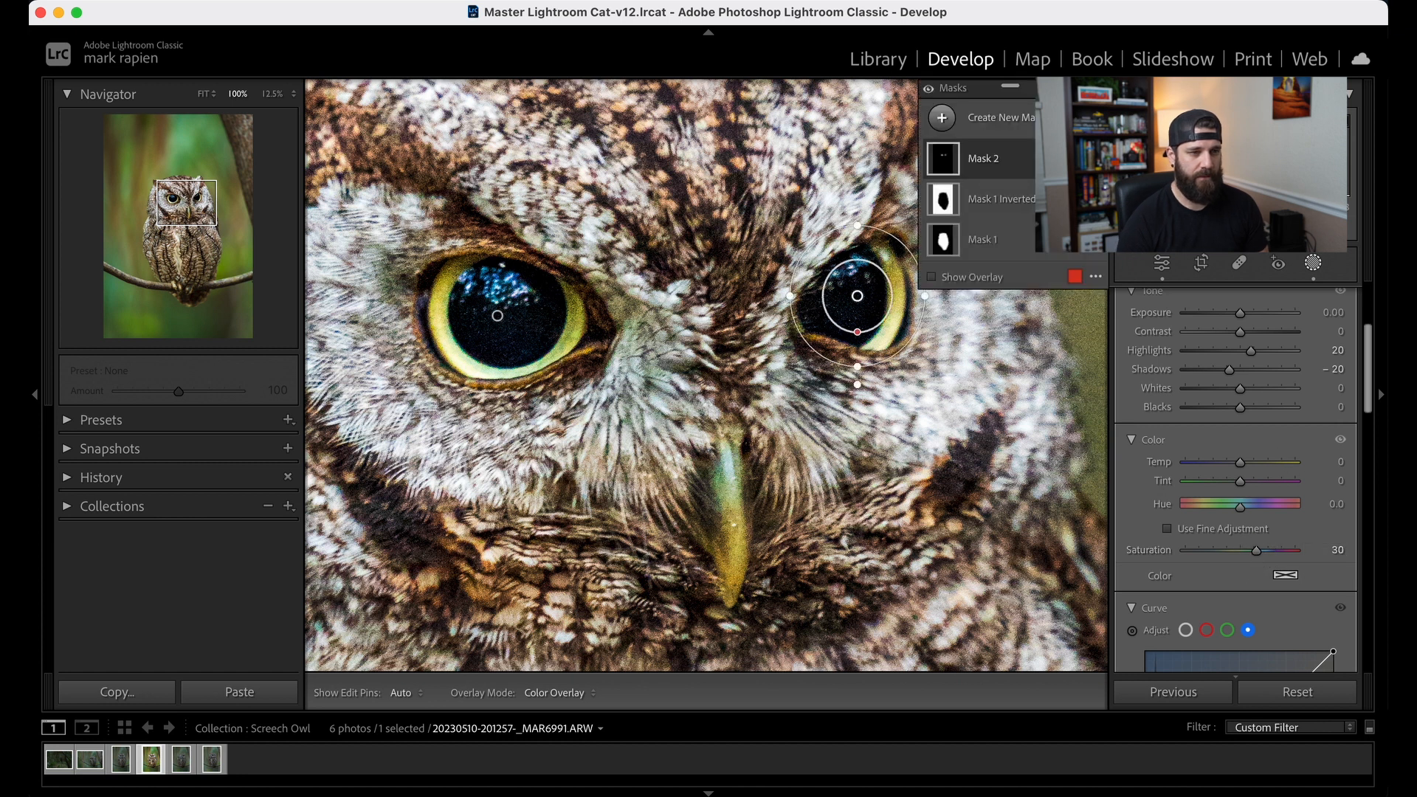
# Step: Compare the whole photo with and without the mask adjustments, leaving all masks enabled
pyautogui.press('space')
pyautogui.click(846, 428)
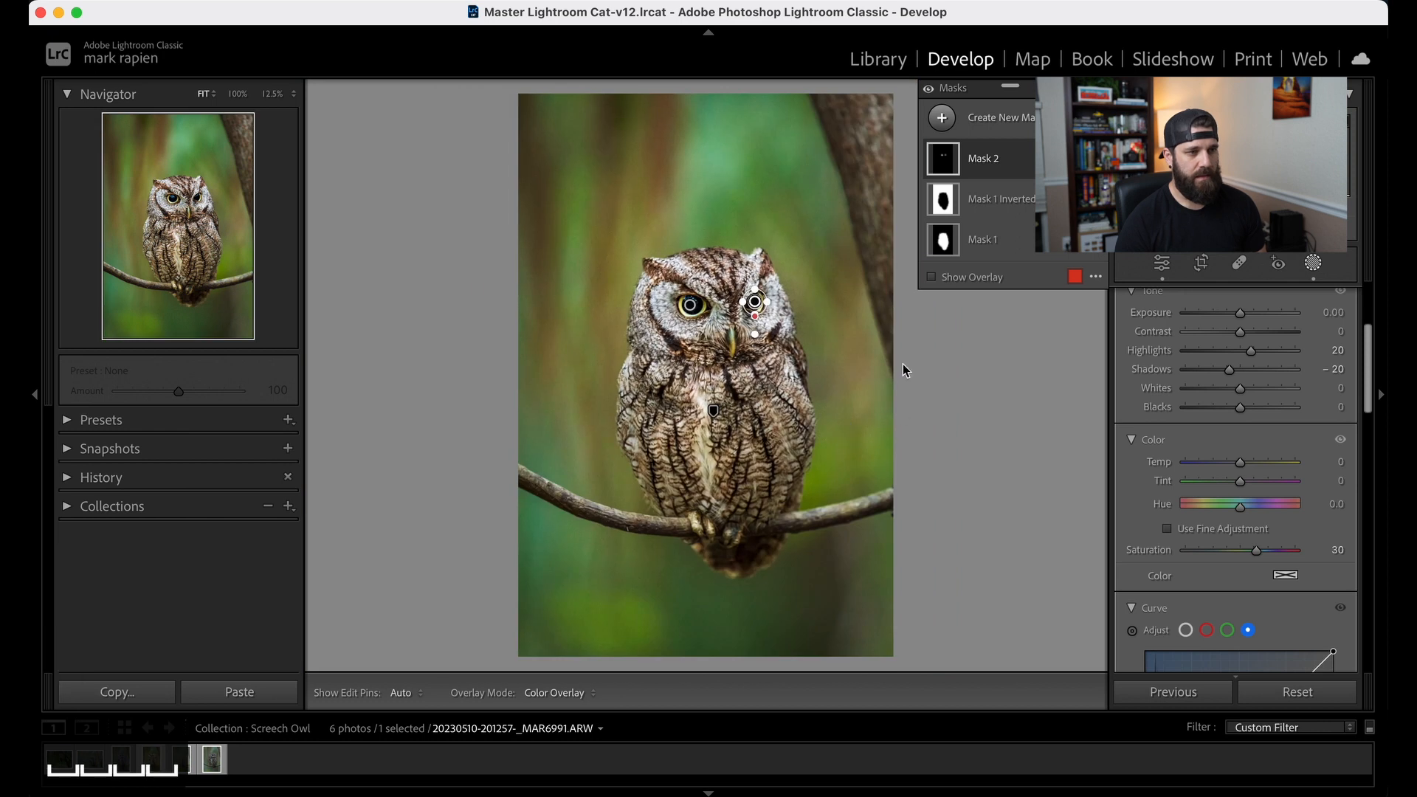
pyautogui.click(1040, 158)
pyautogui.click(1032, 159)
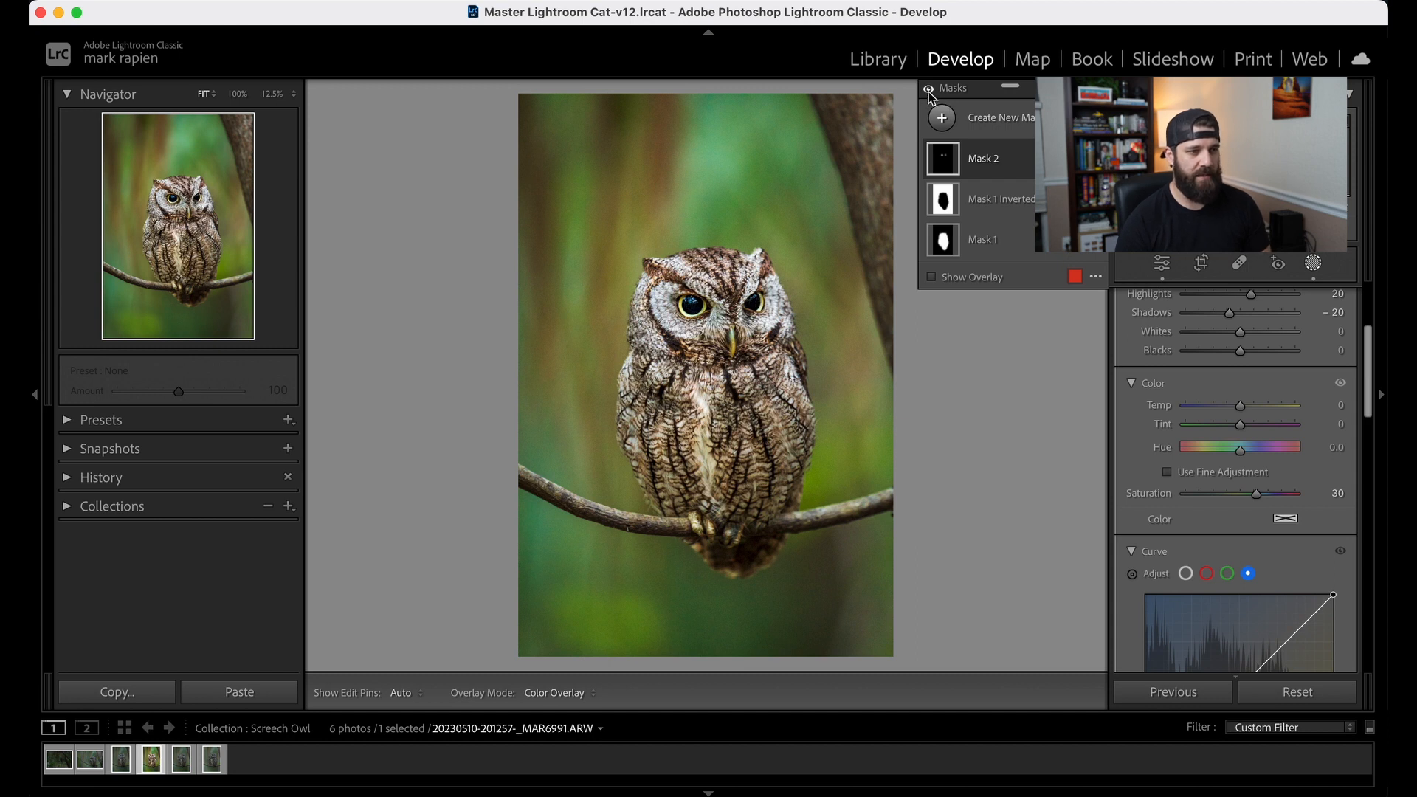
pyautogui.click(929, 90)
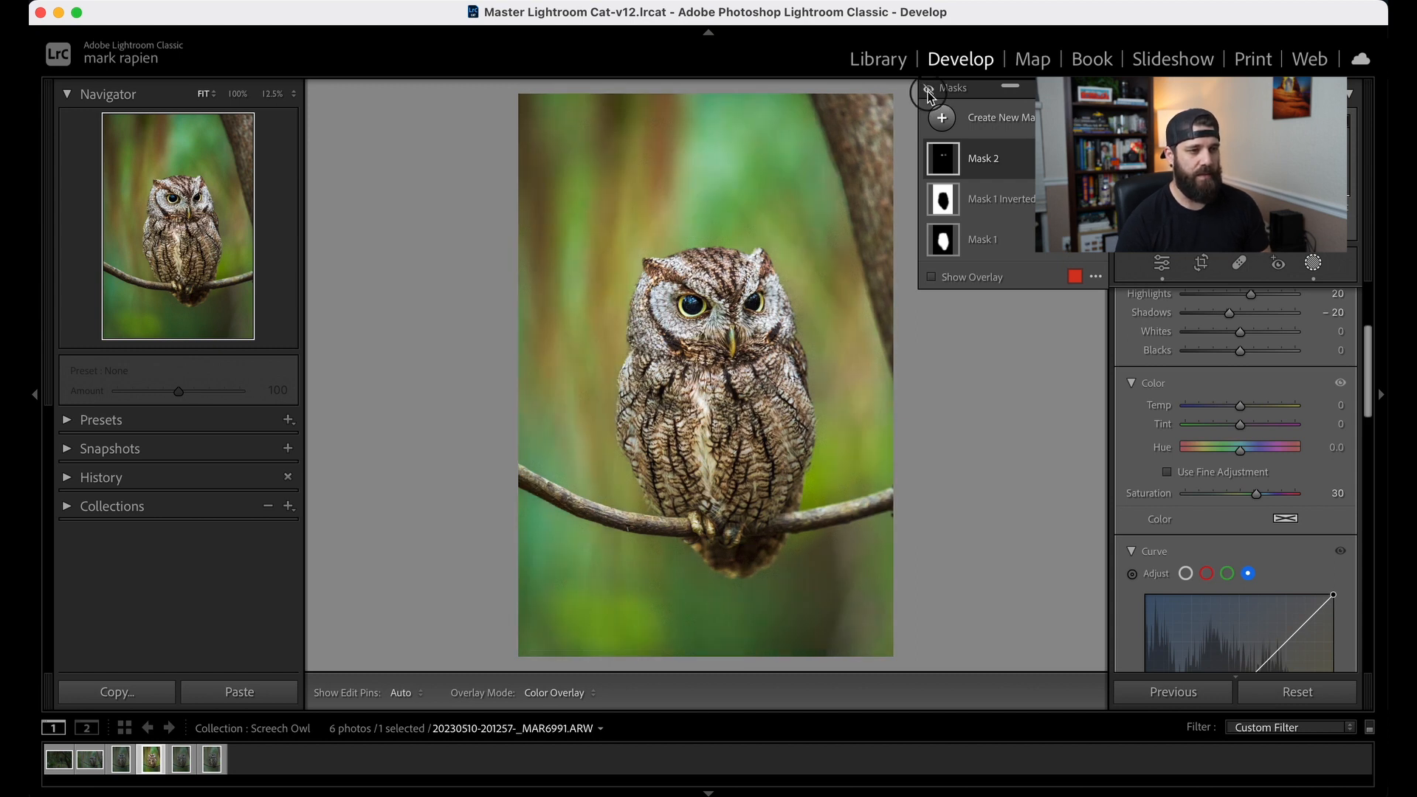
pyautogui.click(928, 90)
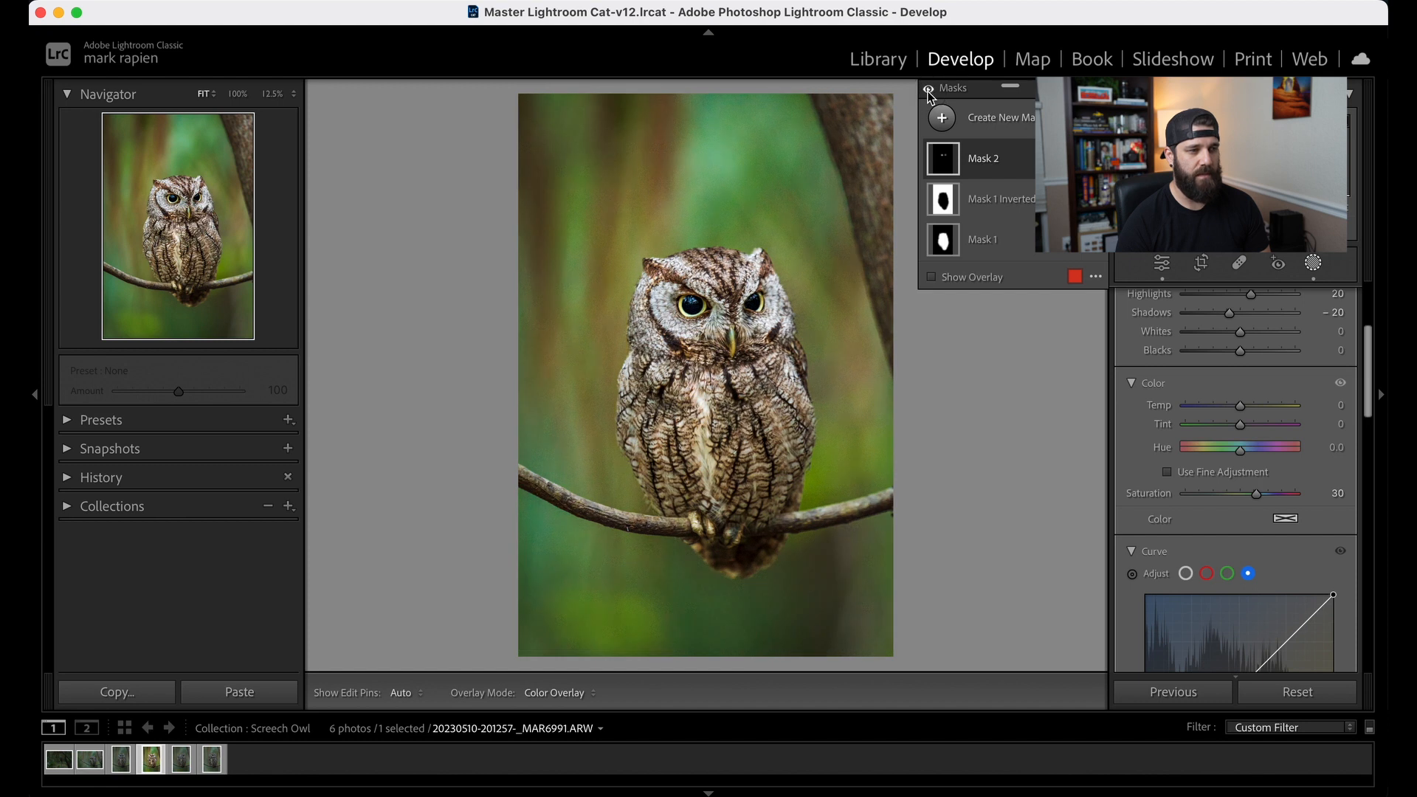
pyautogui.click(929, 90)
pyautogui.click(929, 90)
pyautogui.click(929, 90)
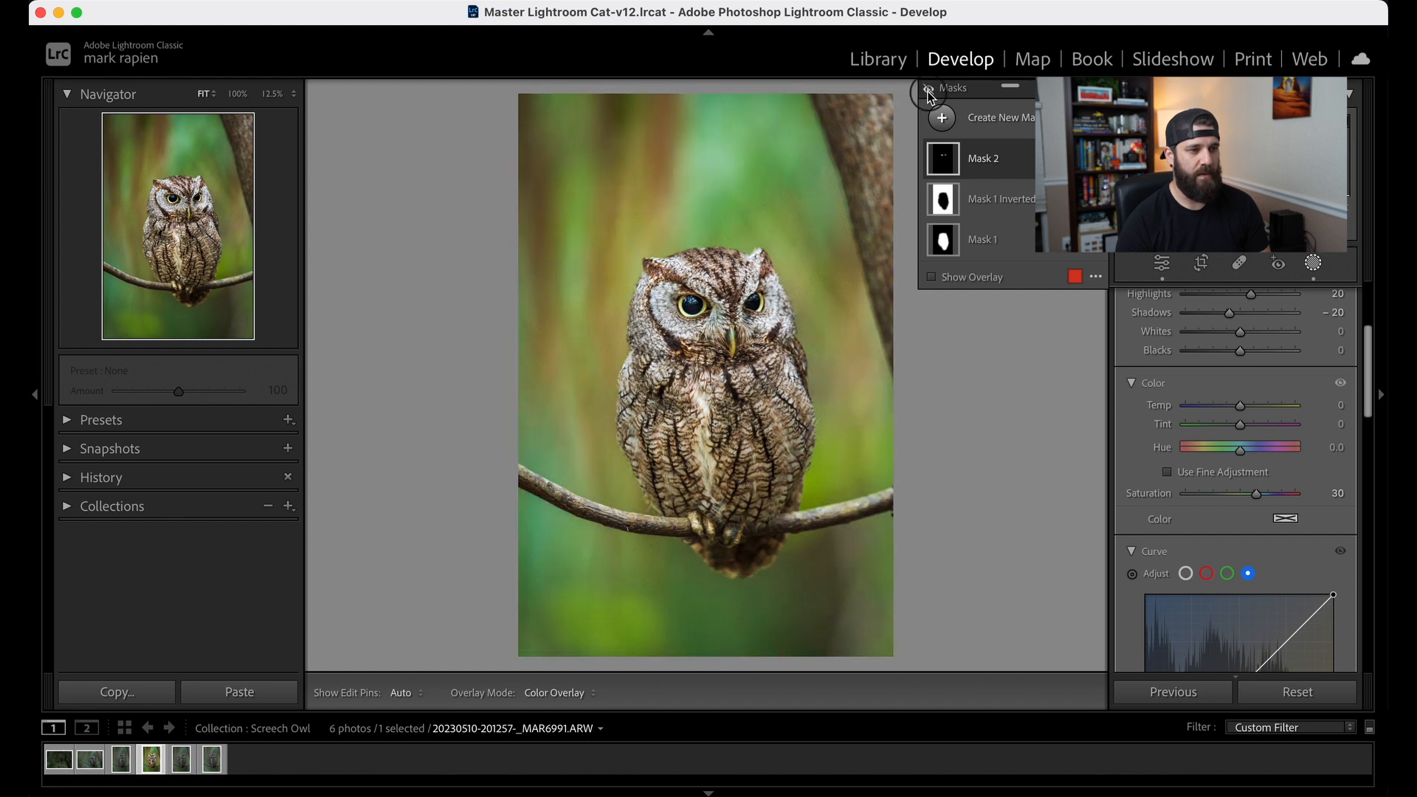
pyautogui.click(929, 90)
pyautogui.click(929, 90)
pyautogui.click(929, 90)
pyautogui.click(929, 90)
pyautogui.click(929, 90)
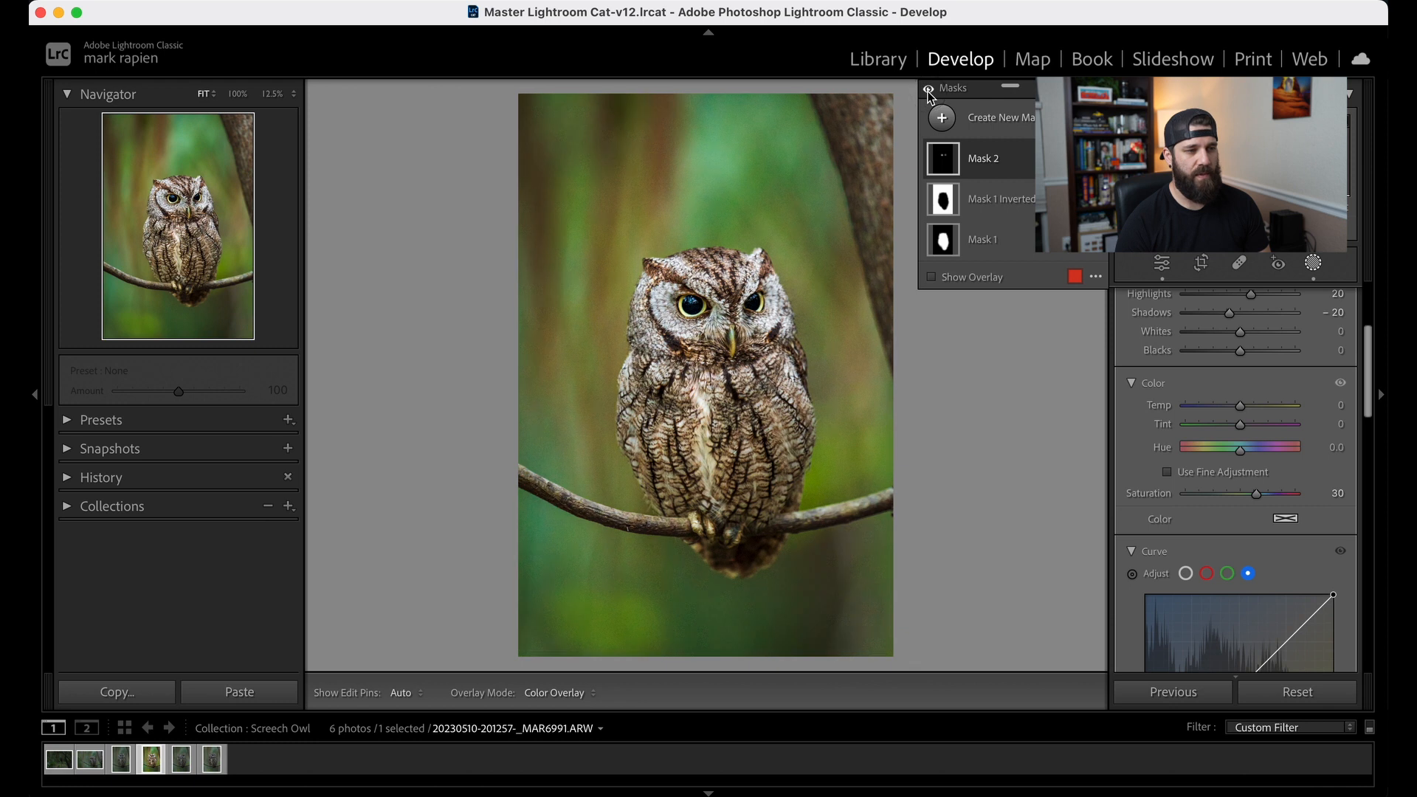
pyautogui.click(929, 90)
pyautogui.click(928, 90)
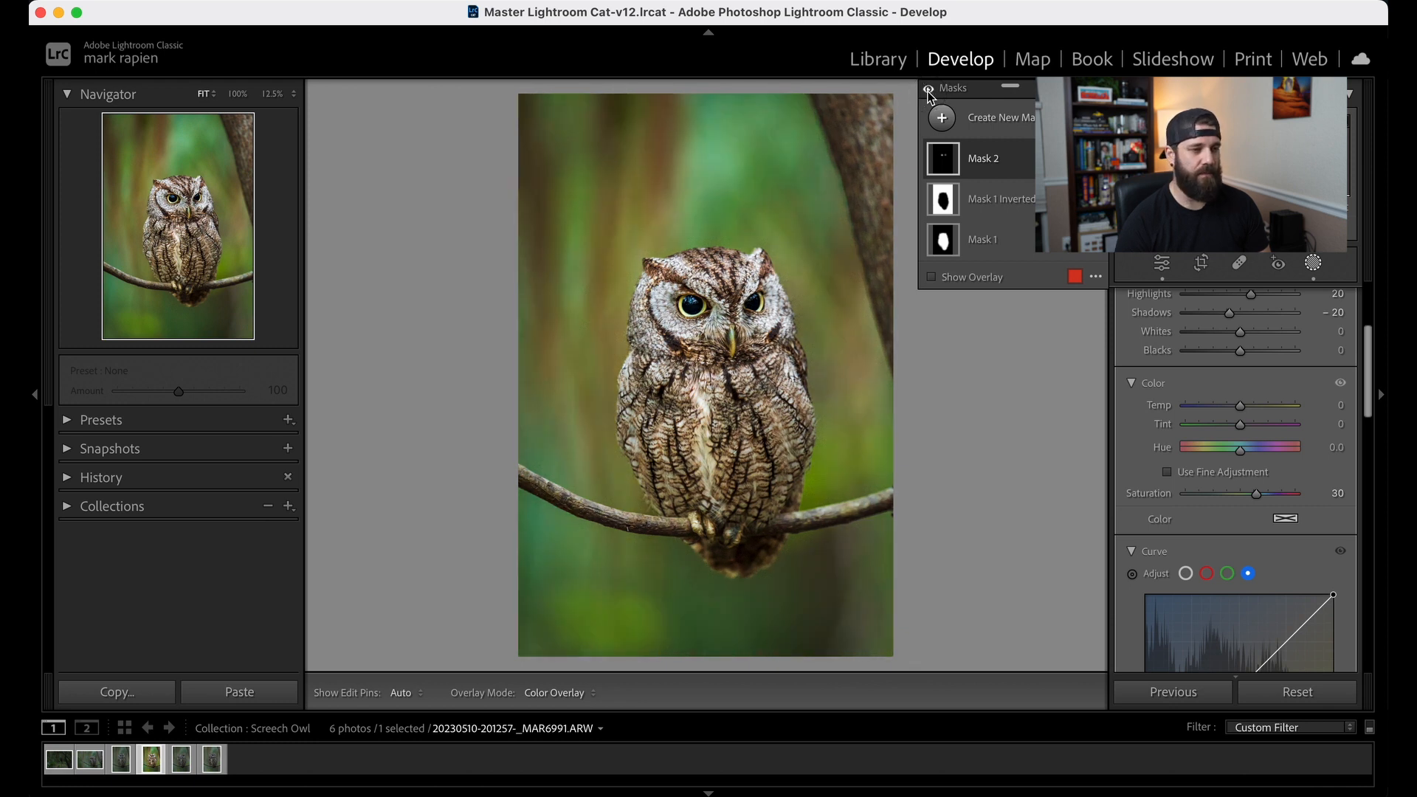
# Step: Exit masking and collapse the Basic adjustments
pyautogui.click(1313, 265)
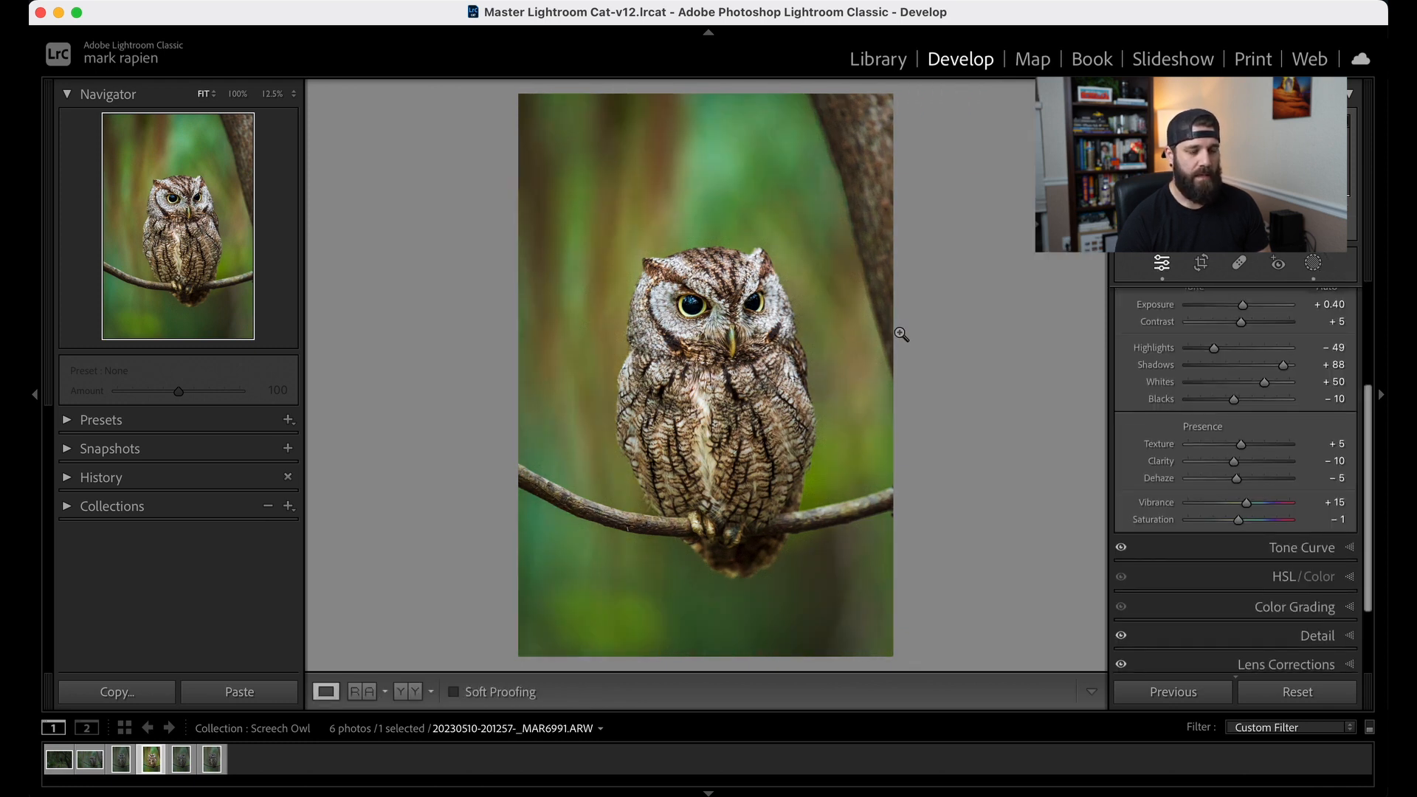
pyautogui.moveTo(1367, 402); pyautogui.dragTo(1378, 275)
pyautogui.click(1261, 303)
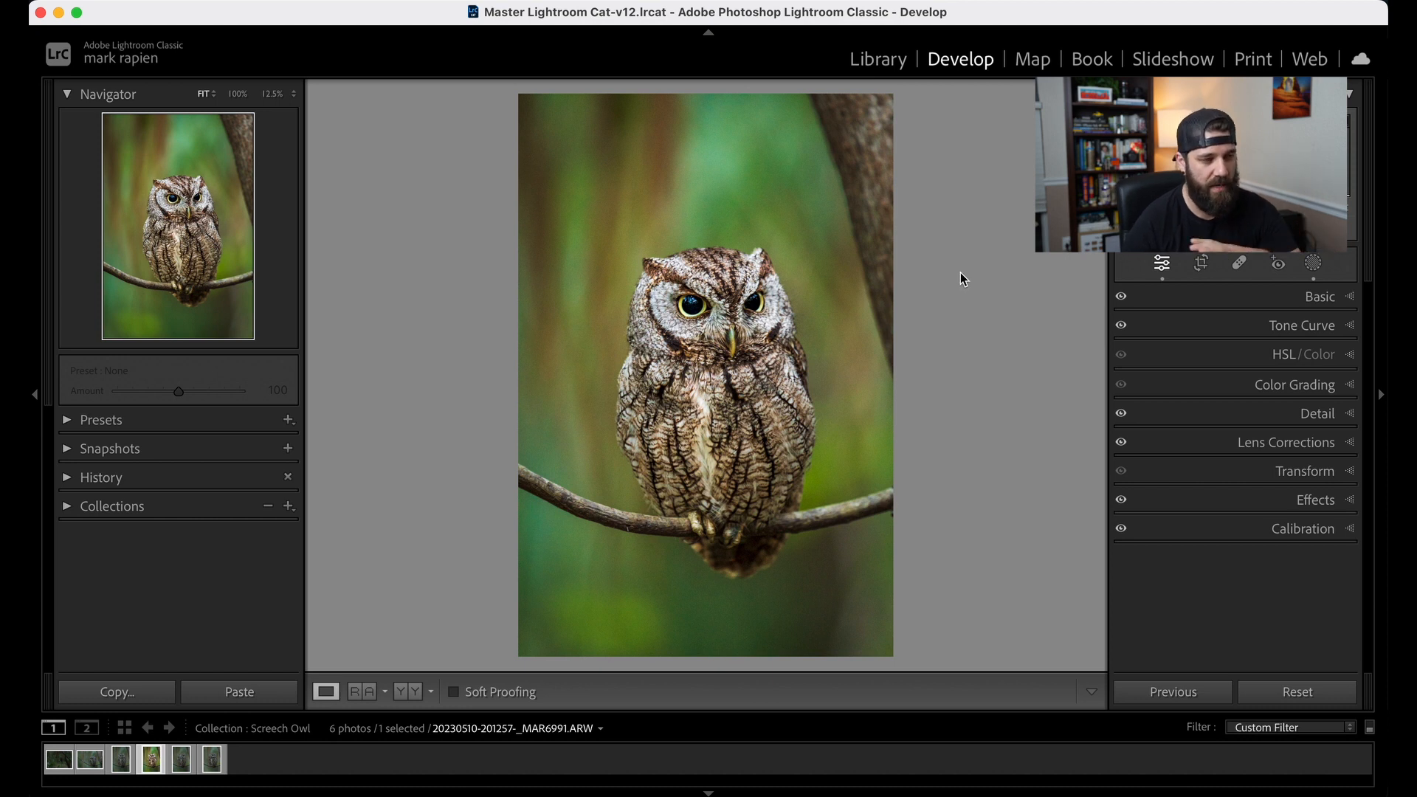
# Step: Copy the edited owl photo's develop settings, including Masking with all masks and Crop
pyautogui.press('g')
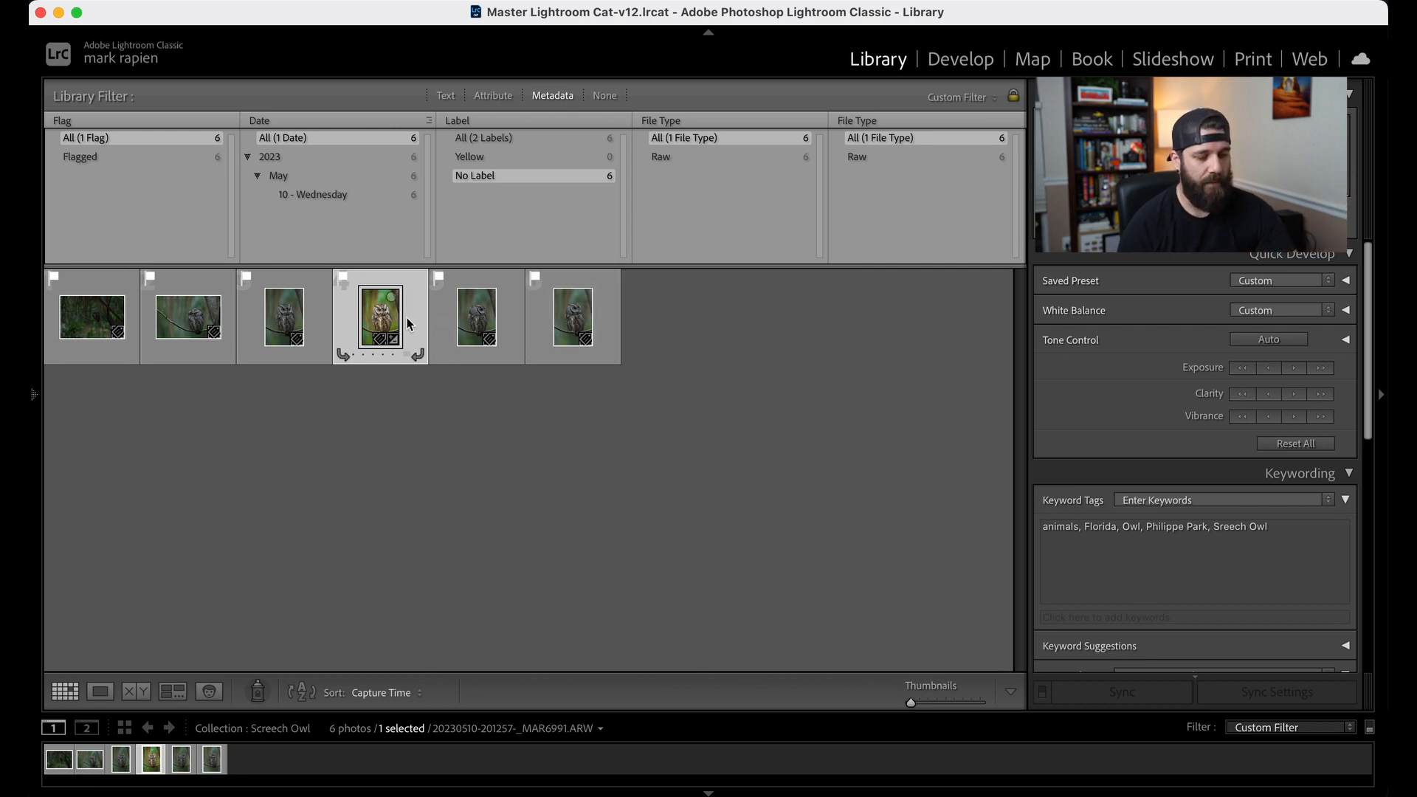
pyautogui.press('d')
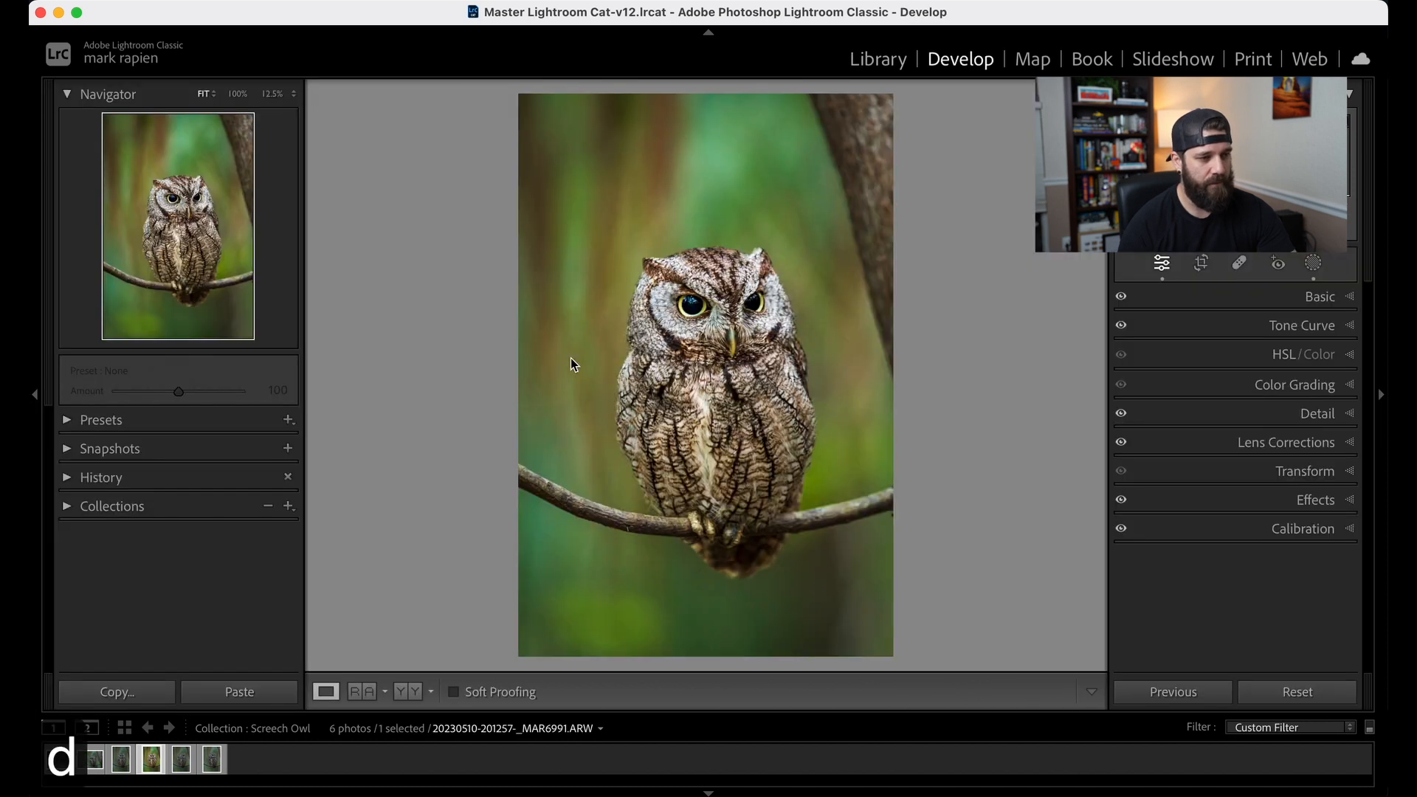
pyautogui.press('super+c')
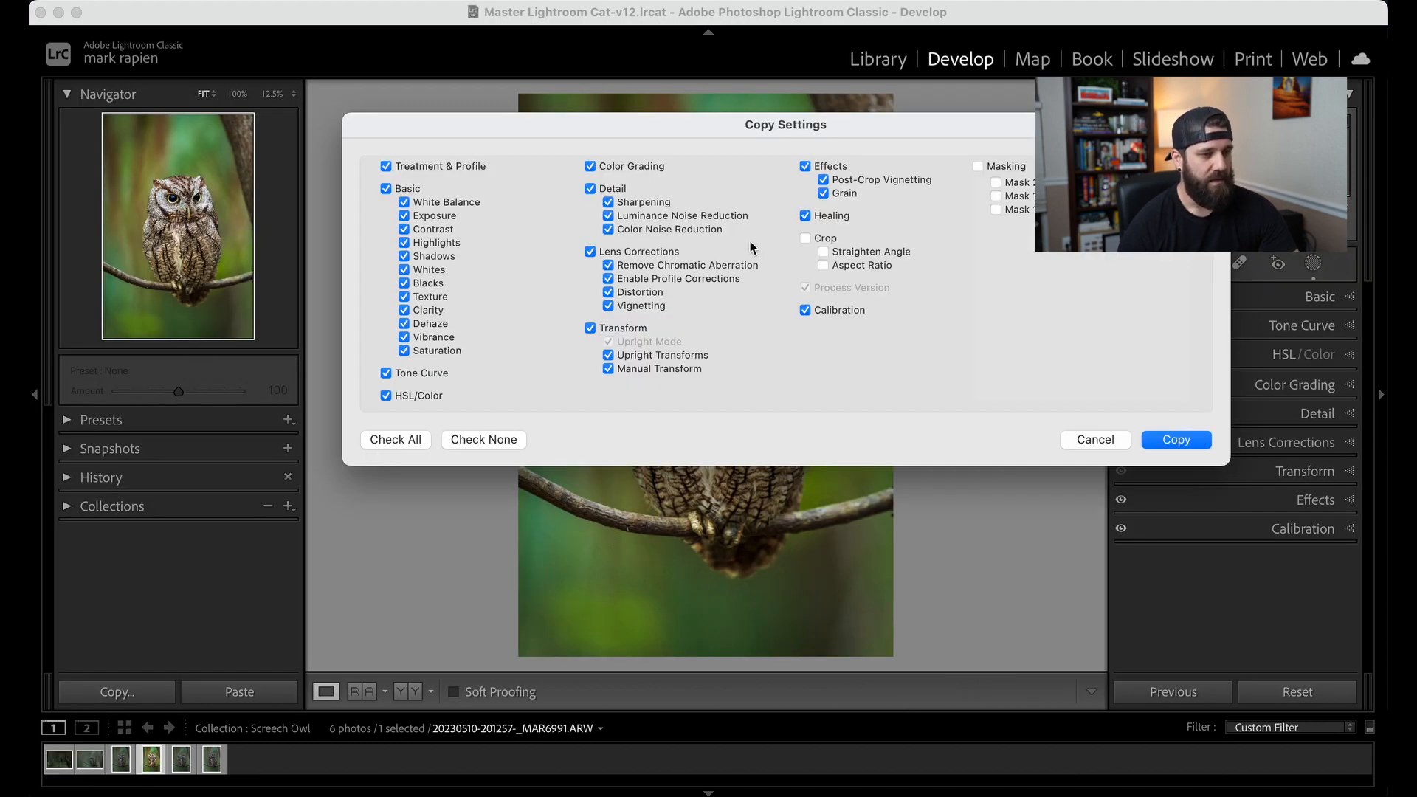
pyautogui.click(990, 166)
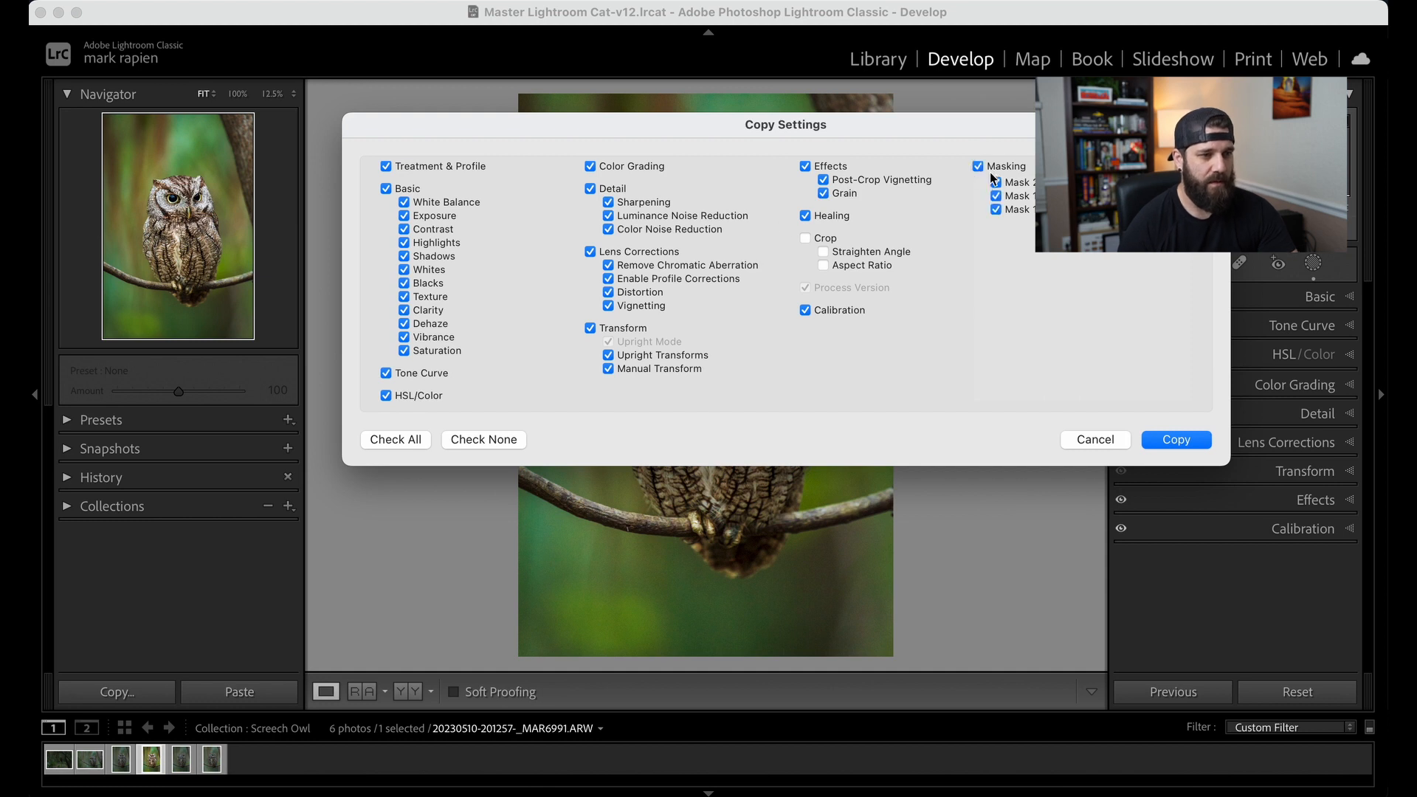
pyautogui.click(825, 238)
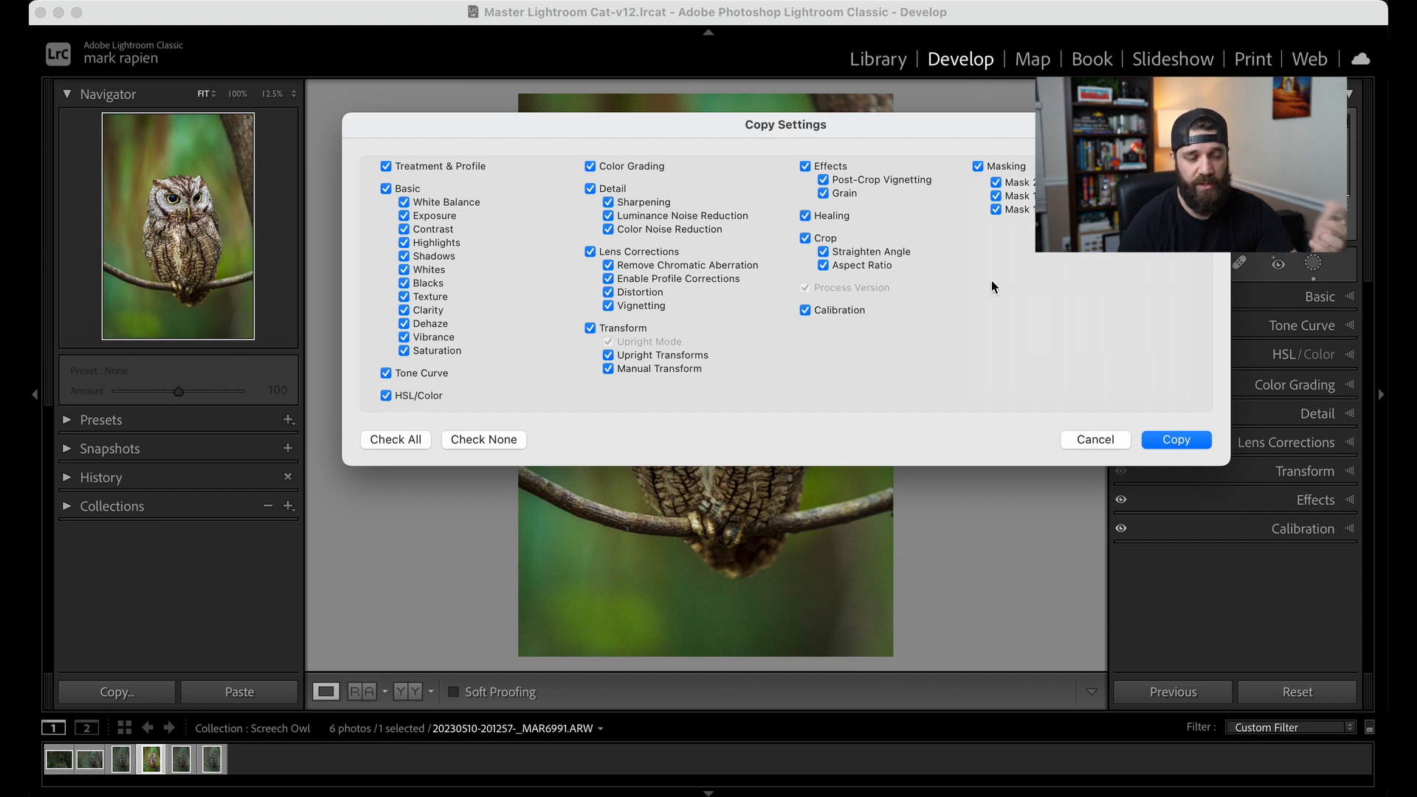
pyautogui.click(1178, 441)
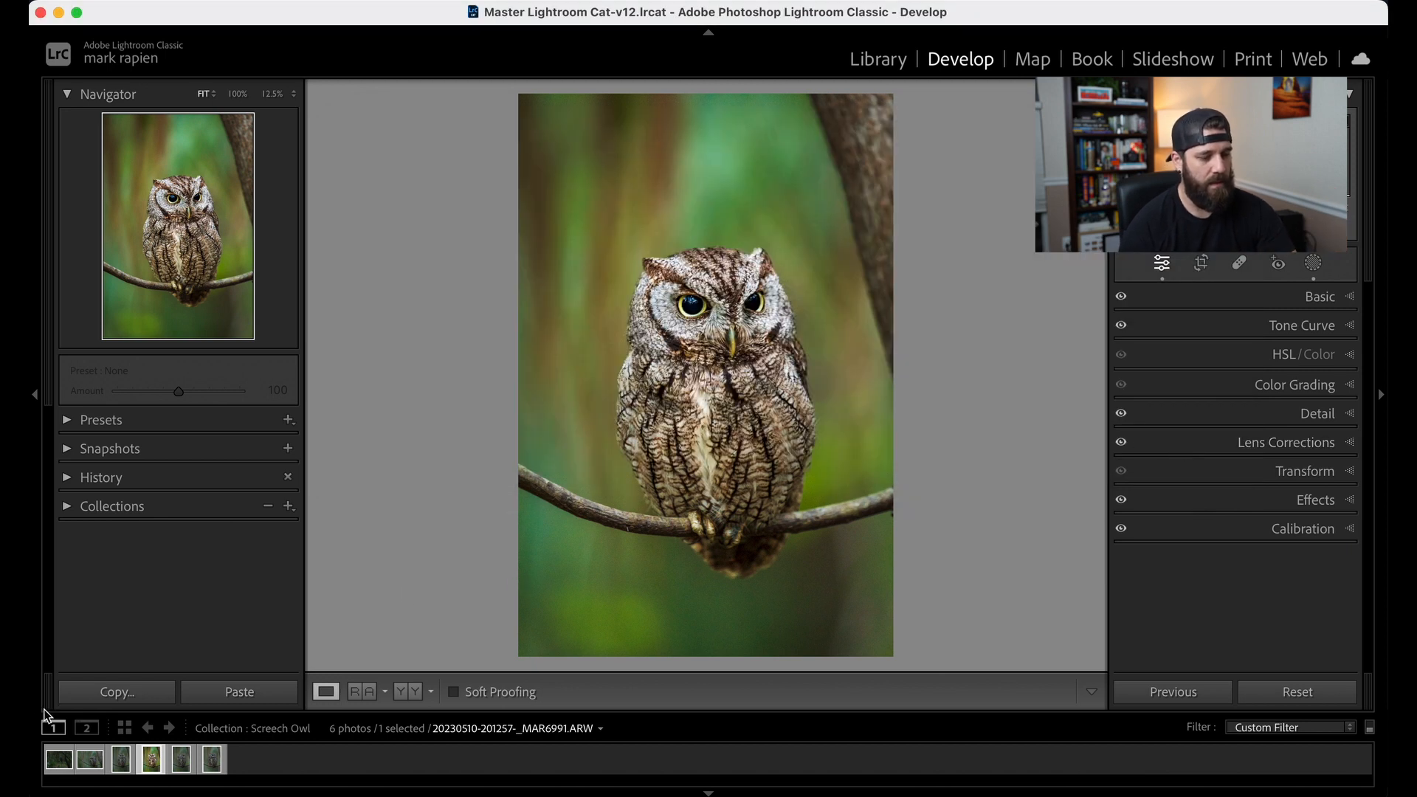
# Step: Select every photo in the collection except the edited one and paste the copied settings onto them in Develop
pyautogui.press('g')
pyautogui.press('super+a')
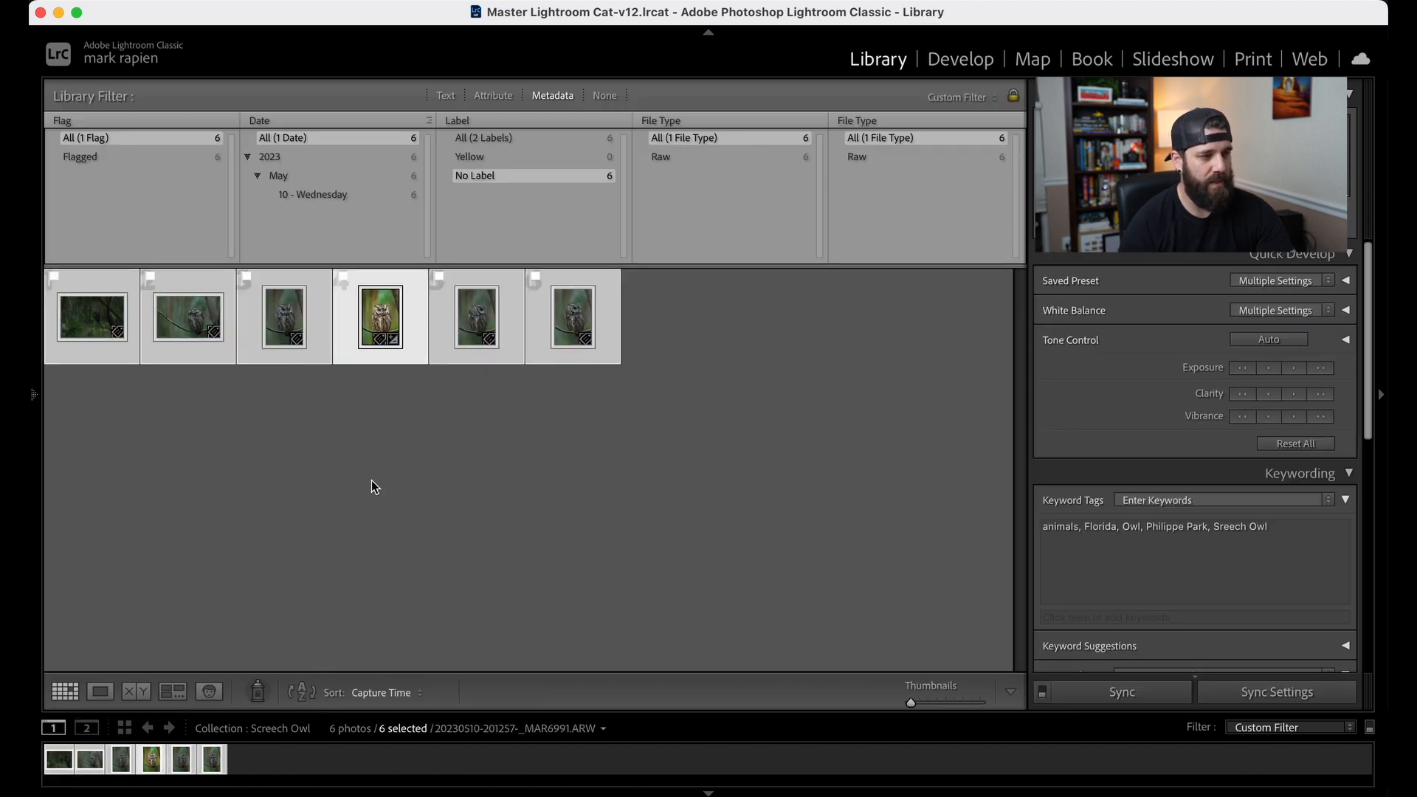
pyautogui.keyDown('super'); pyautogui.click(420, 330); pyautogui.keyUp('super')
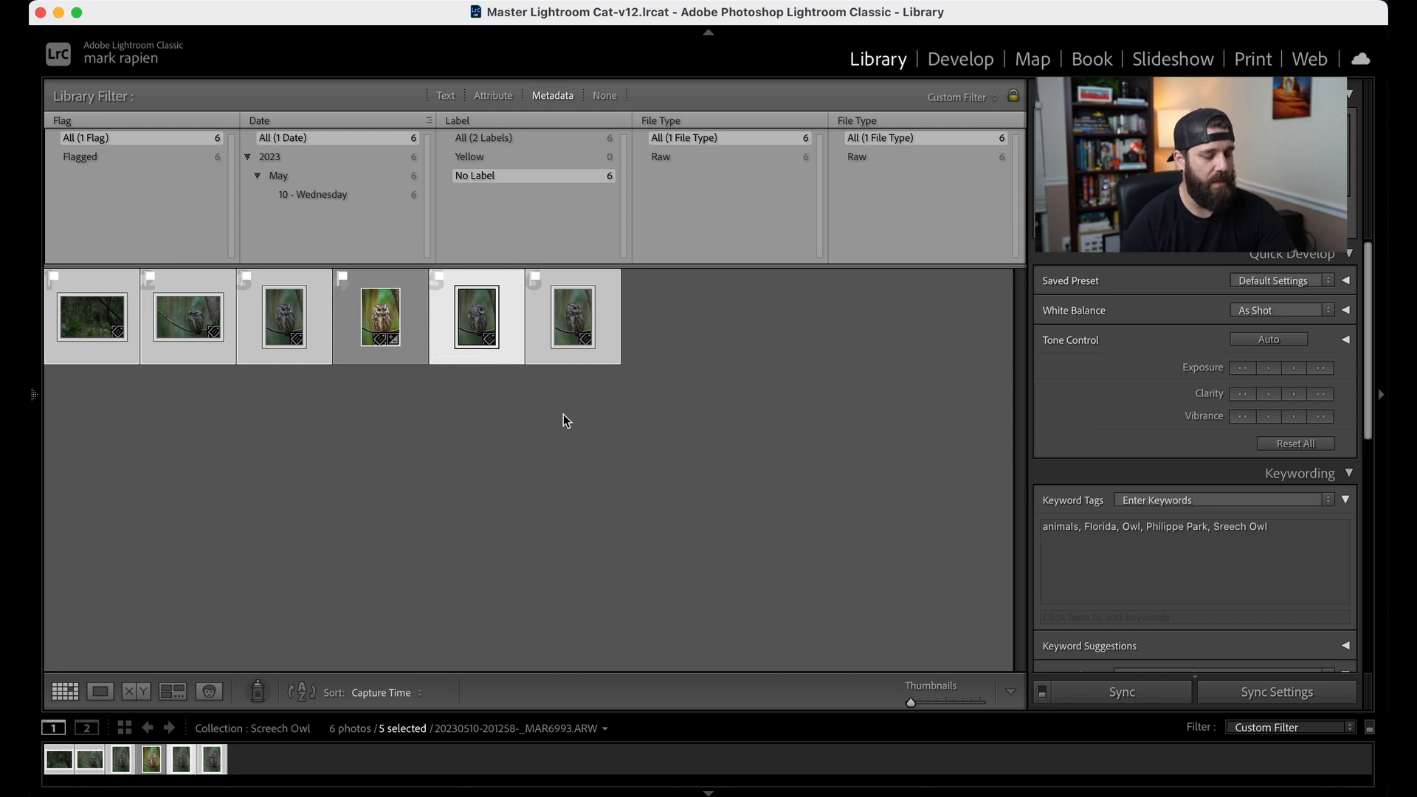
pyautogui.press('d')
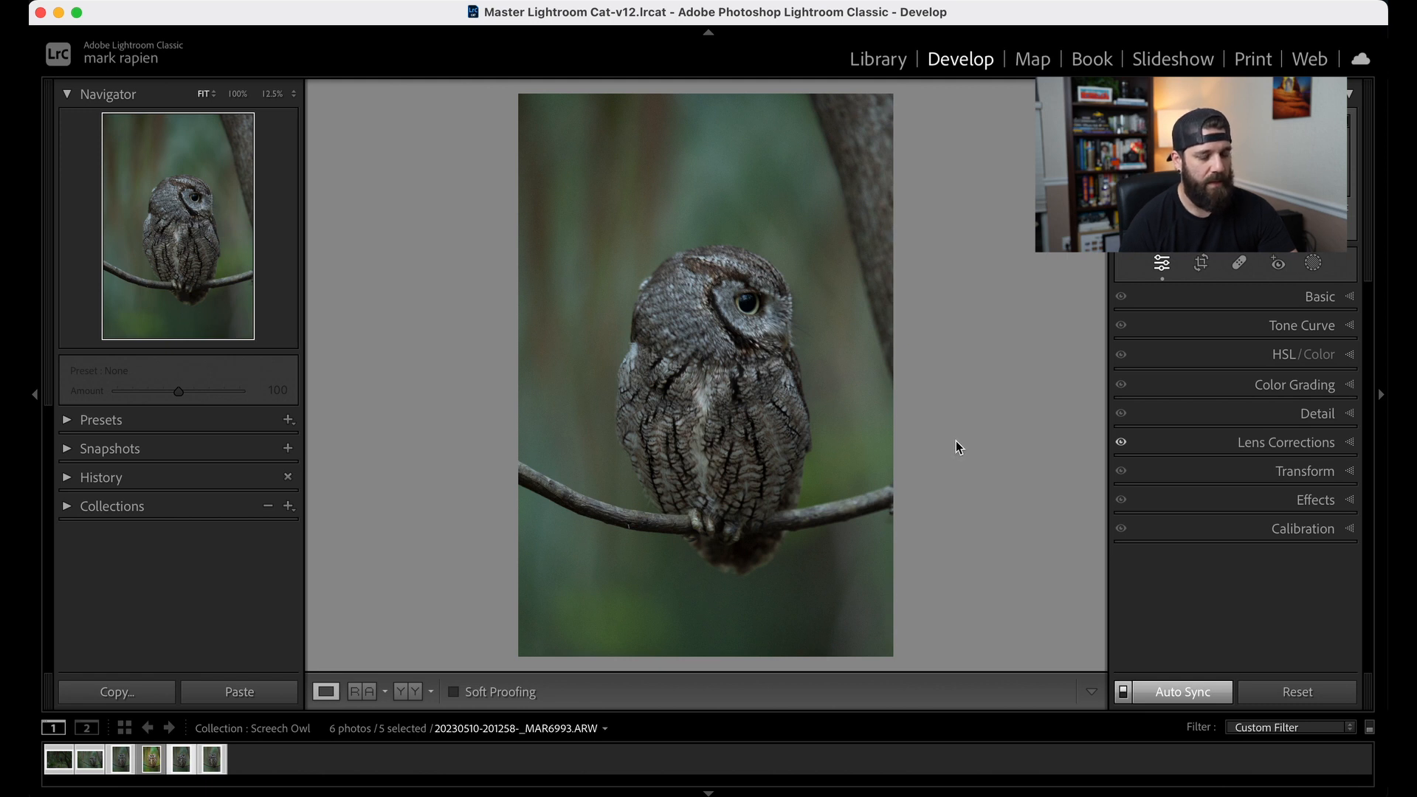
pyautogui.press('super+v')
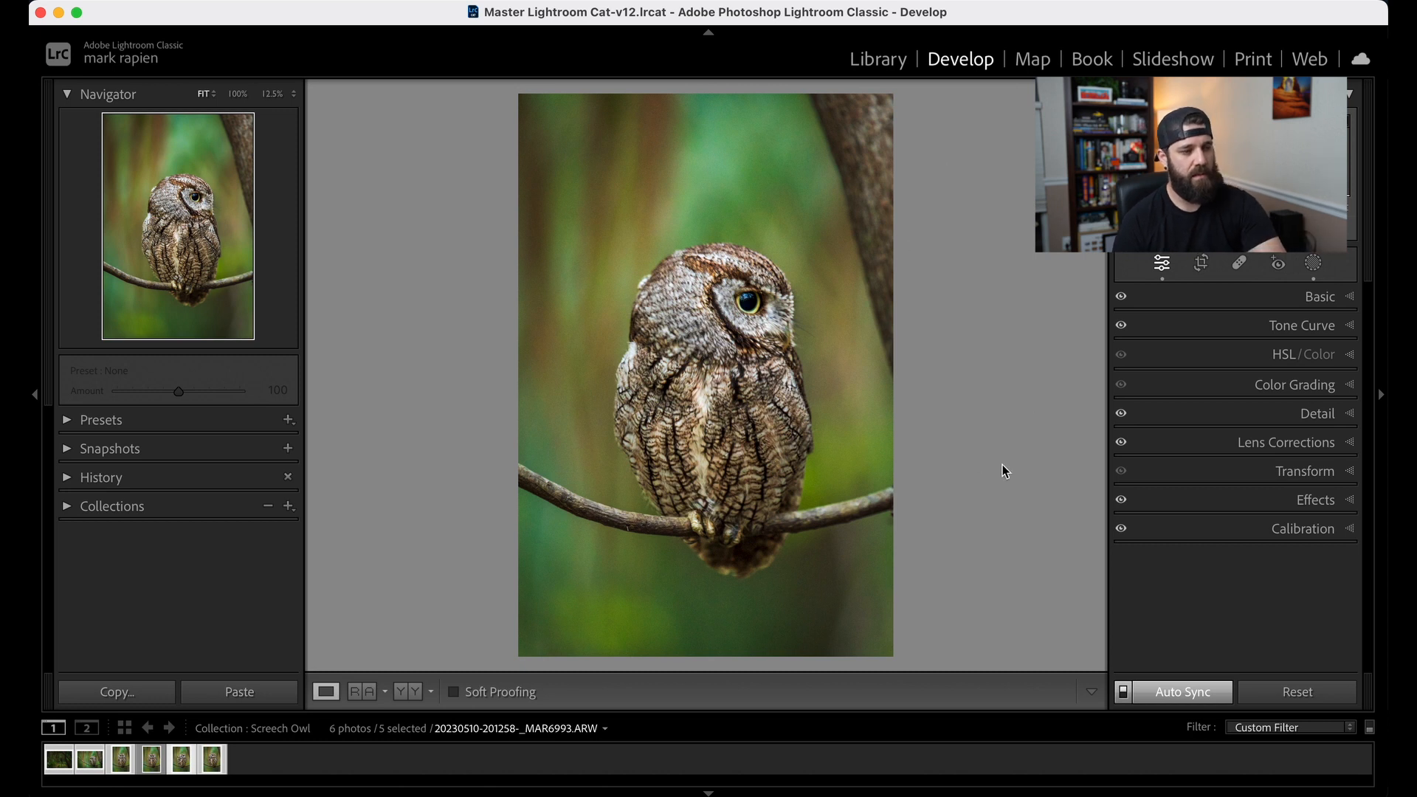
# Step: Review the pasted look on each of the selected owl photos in turn
pyautogui.press('Right')
pyautogui.press('Right')
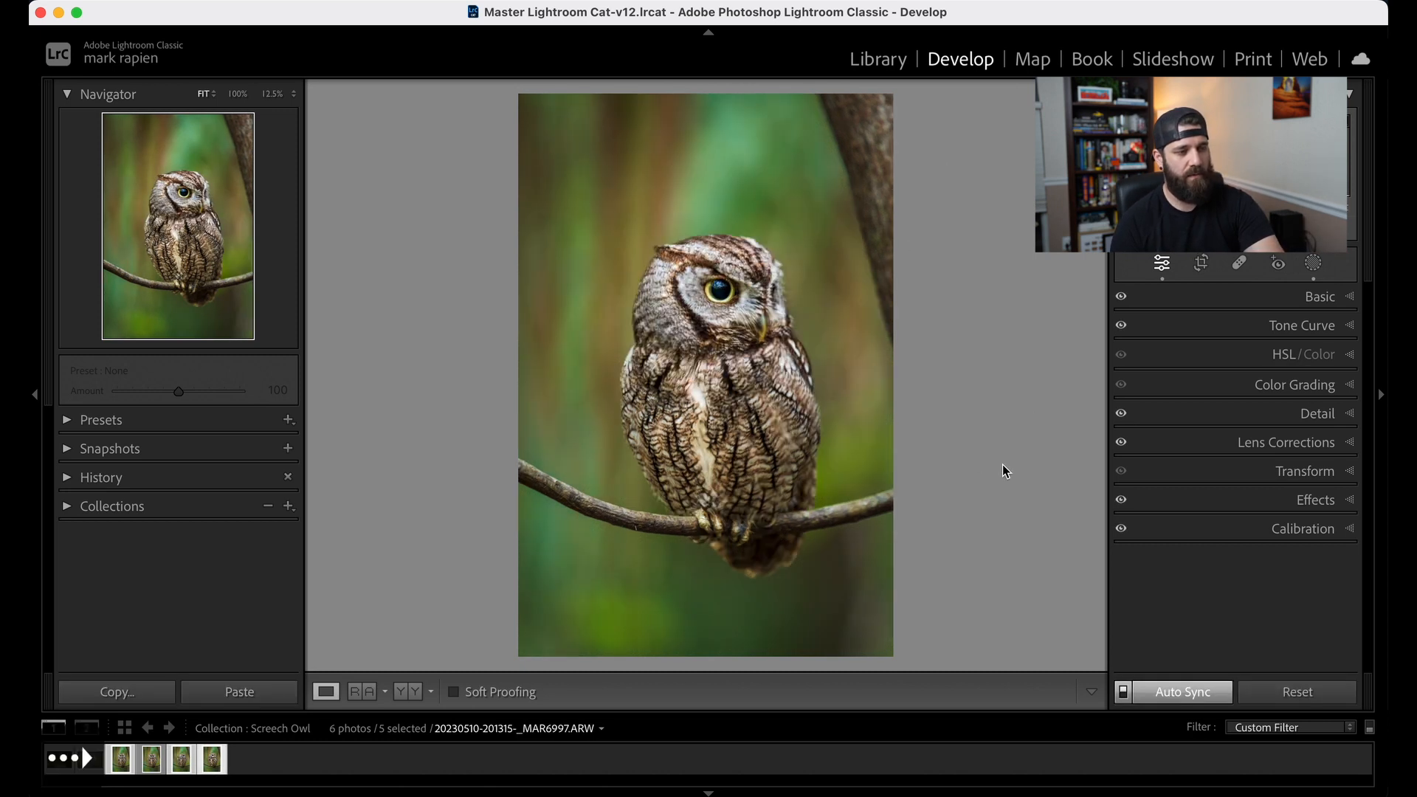
pyautogui.press('Right')
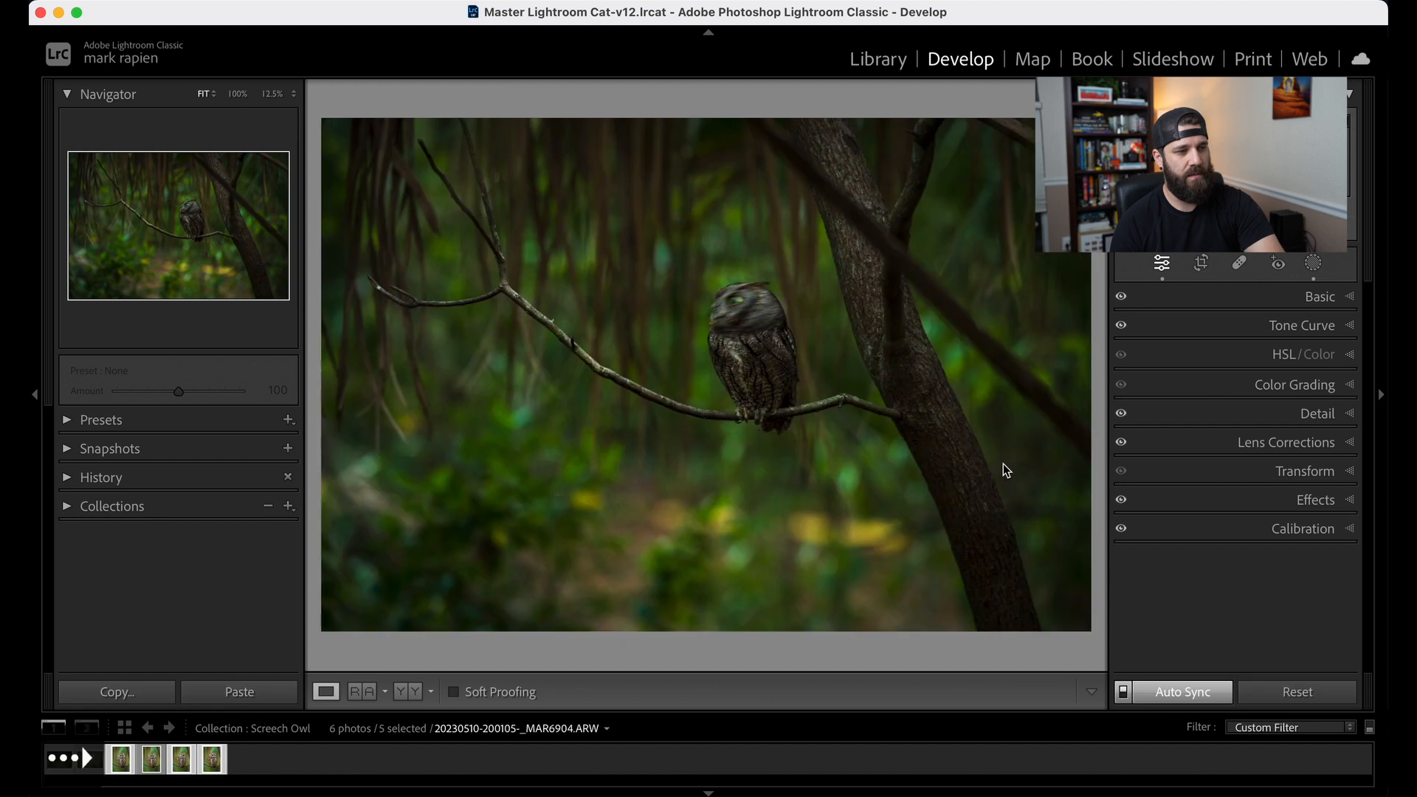
pyautogui.press('Right')
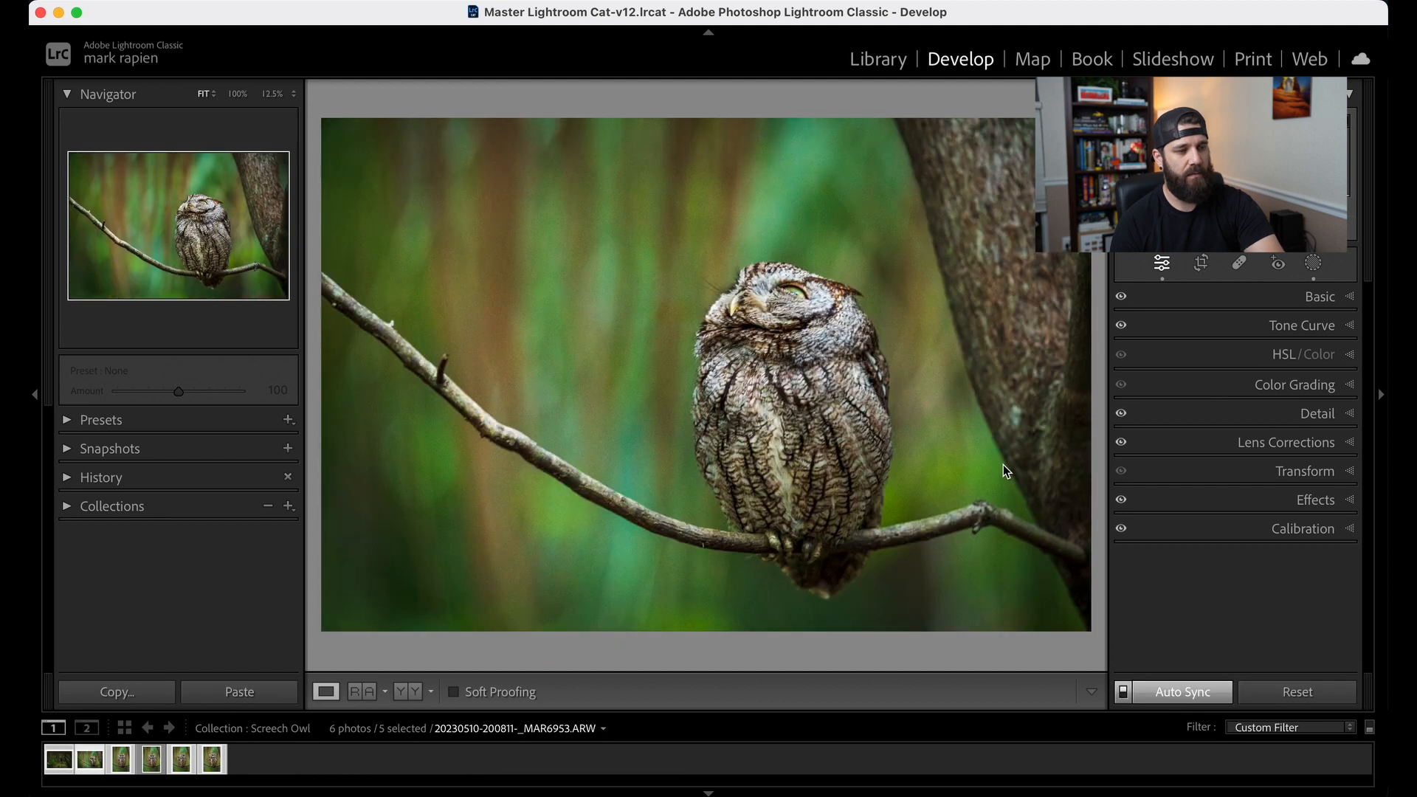
pyautogui.press('Right')
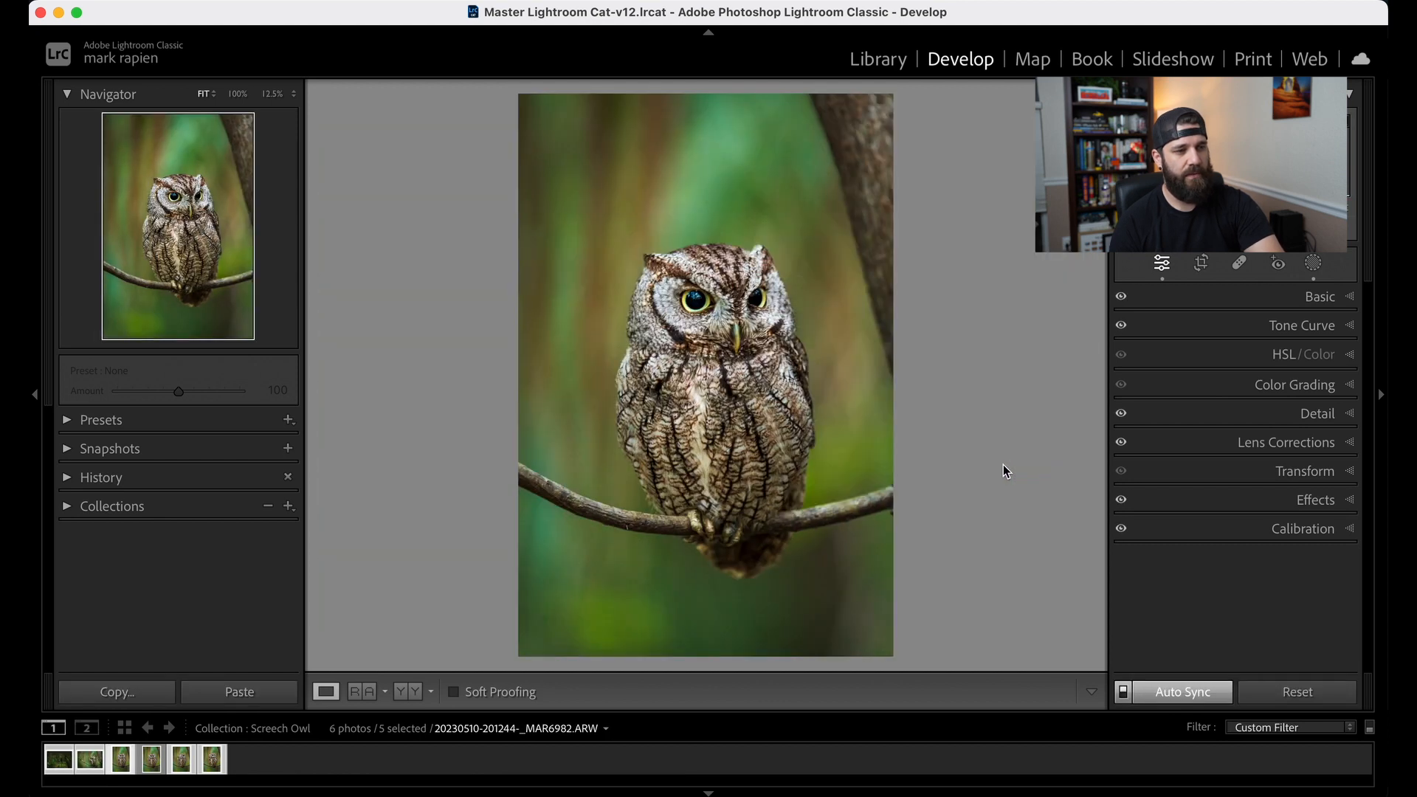
pyautogui.press('Right')
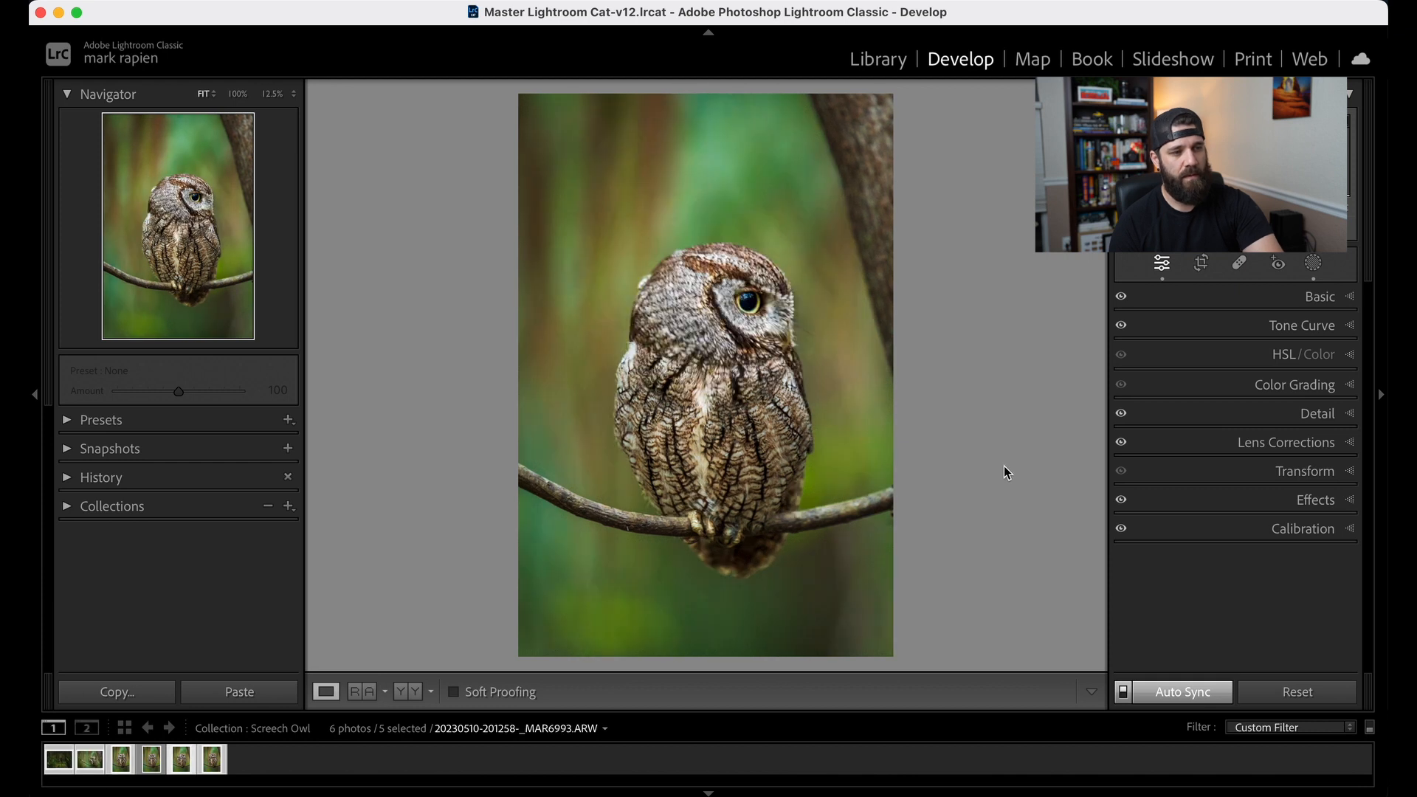
pyautogui.press('Right')
pyautogui.press('Right')
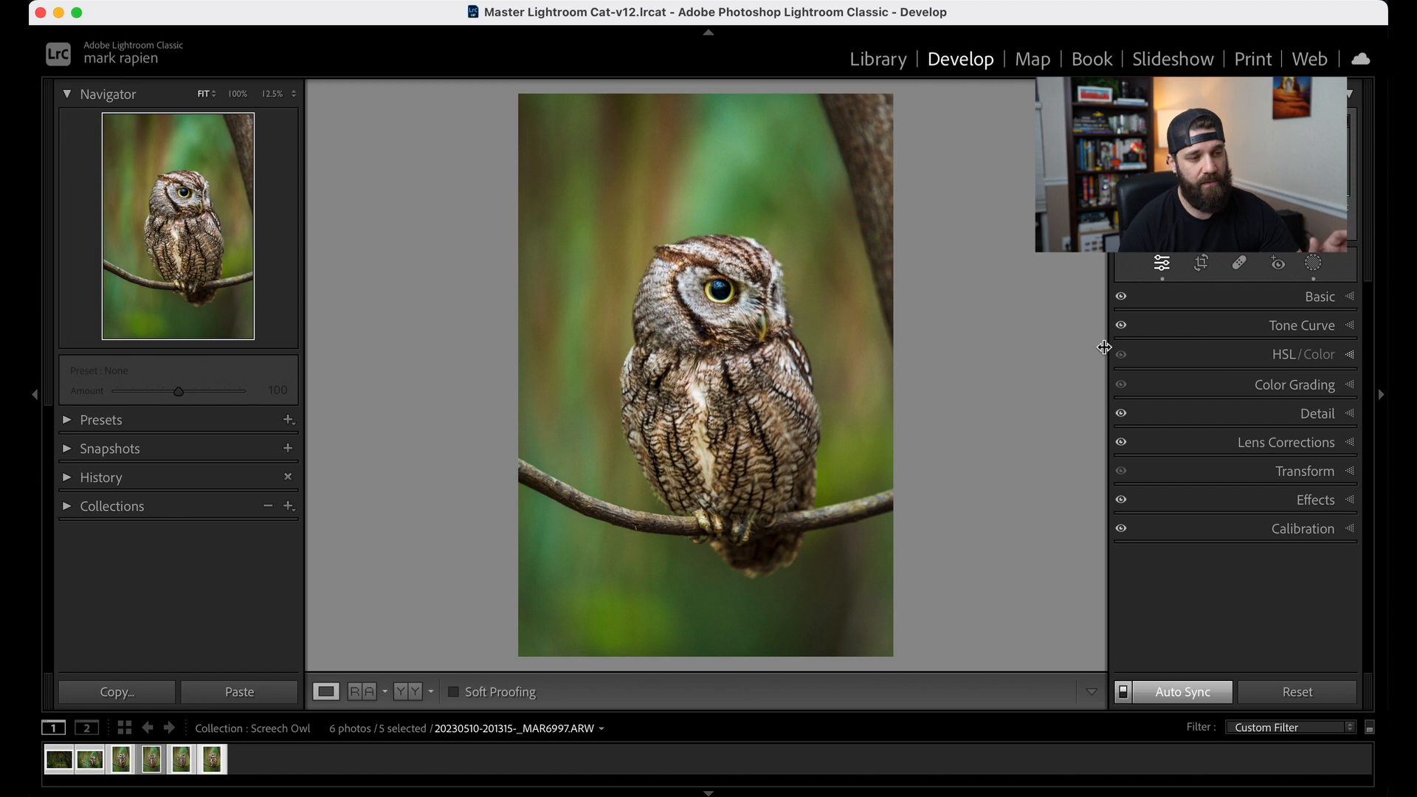
# Step: On _MAR6993.ARW alone, delete Mask 2's radial gradient nearest the visible eye and move its remaining gradient onto that eye
pyautogui.click(183, 764)
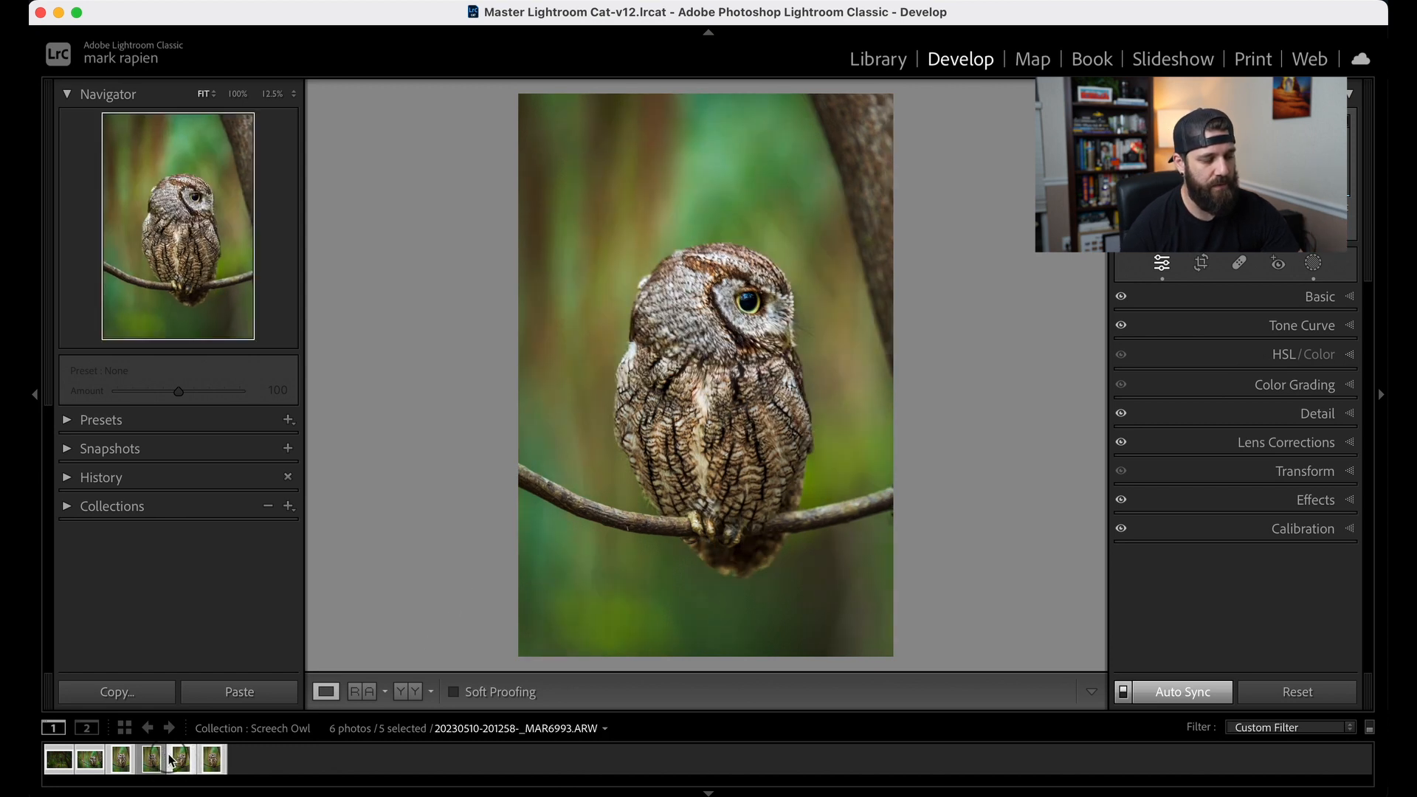
pyautogui.click(175, 760)
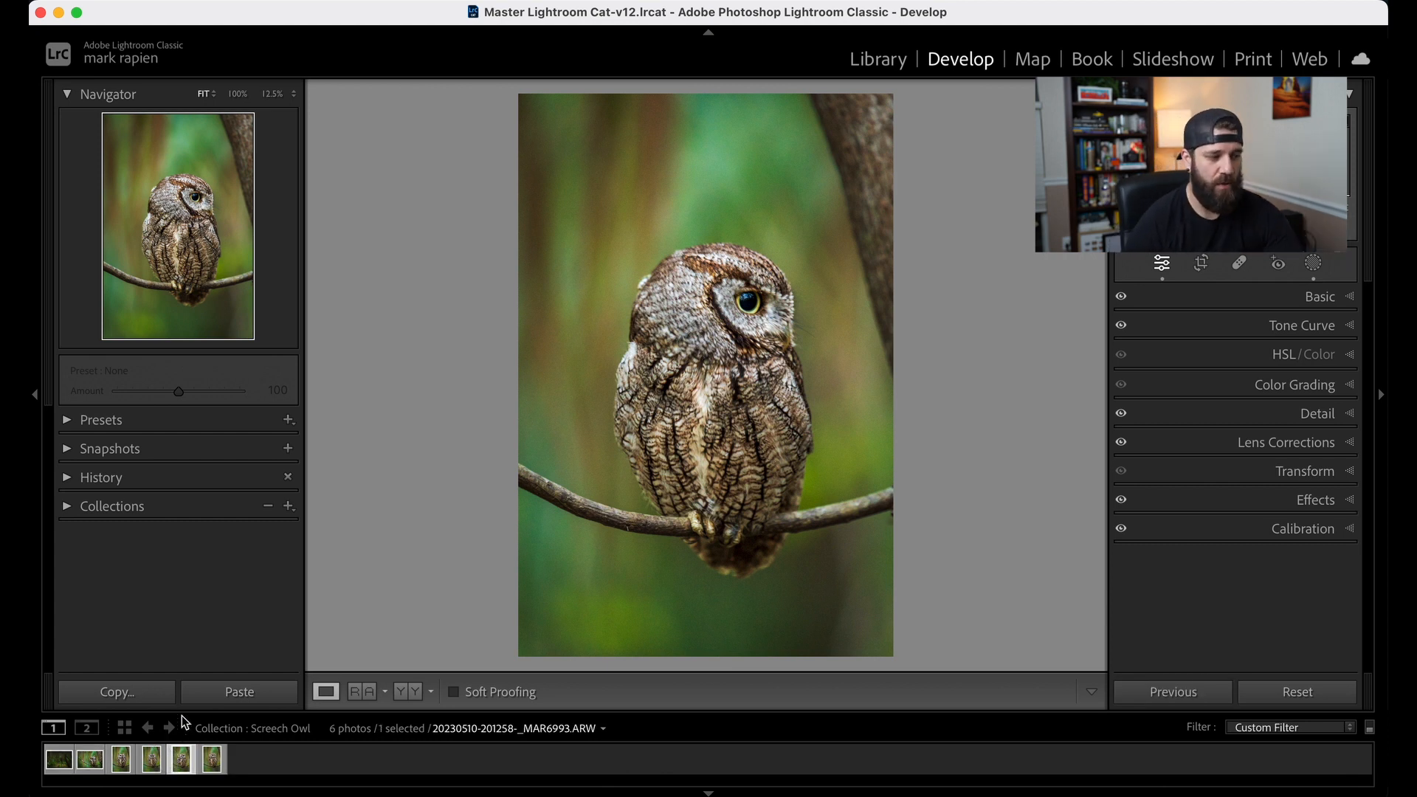
pyautogui.click(1315, 263)
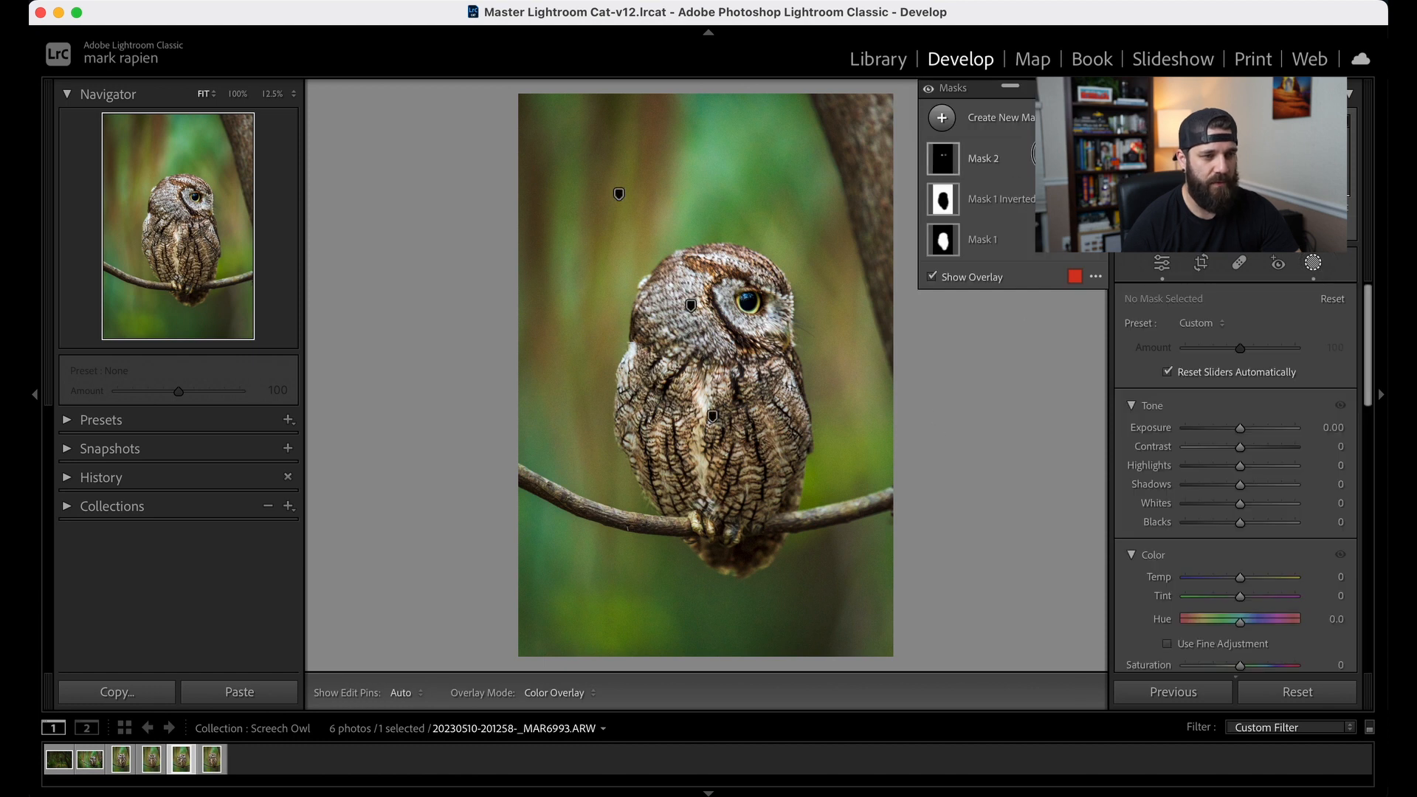
pyautogui.click(1046, 154)
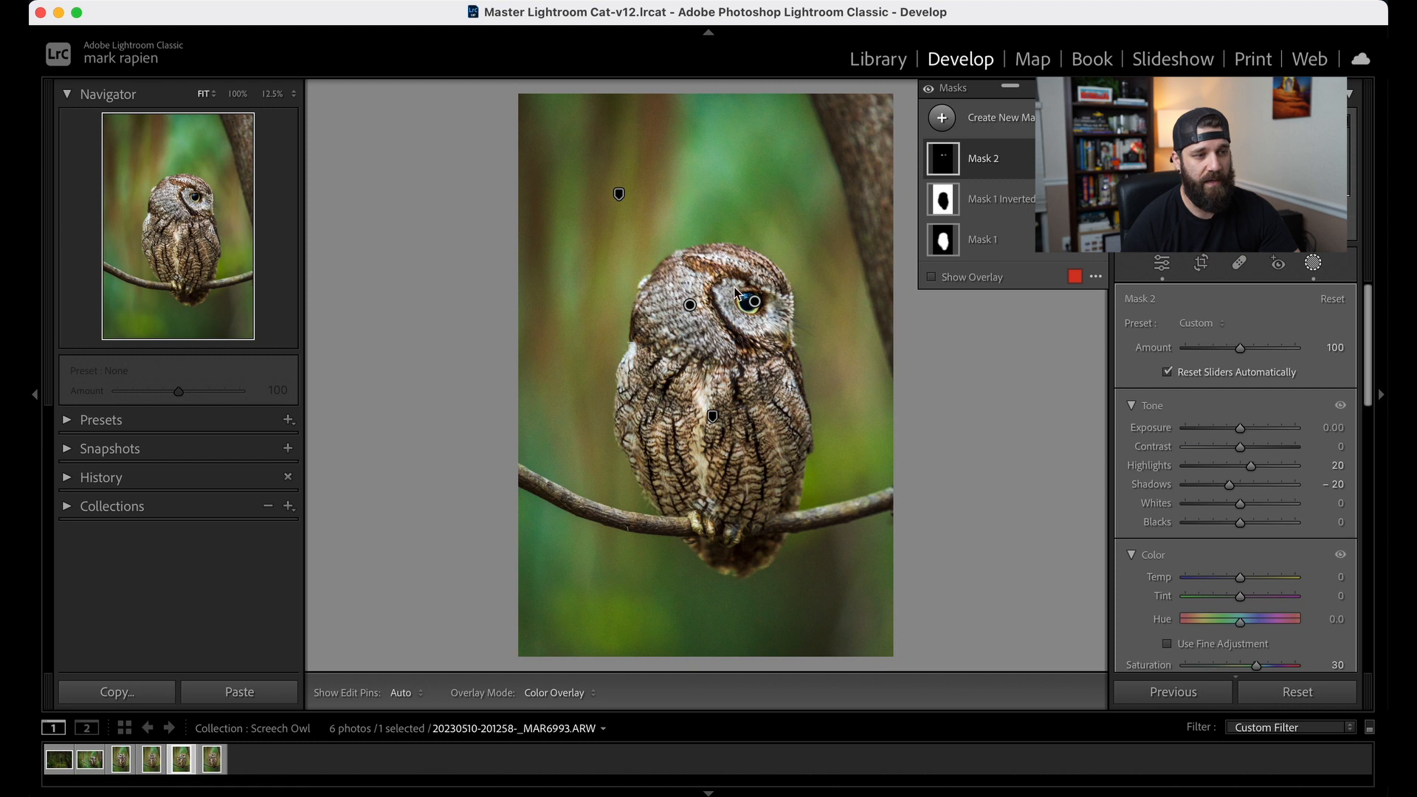
pyautogui.click(759, 303)
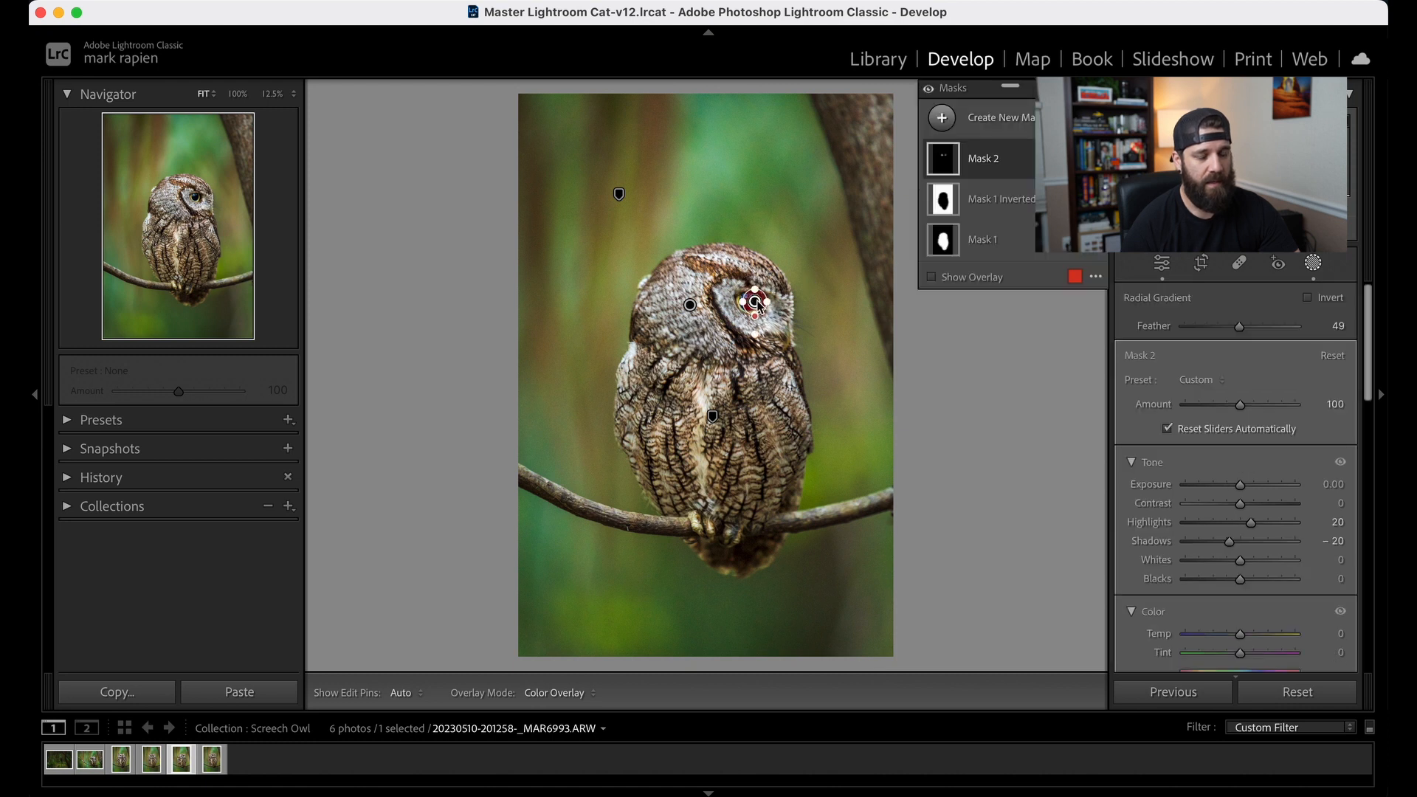
pyautogui.press('BackSpace')
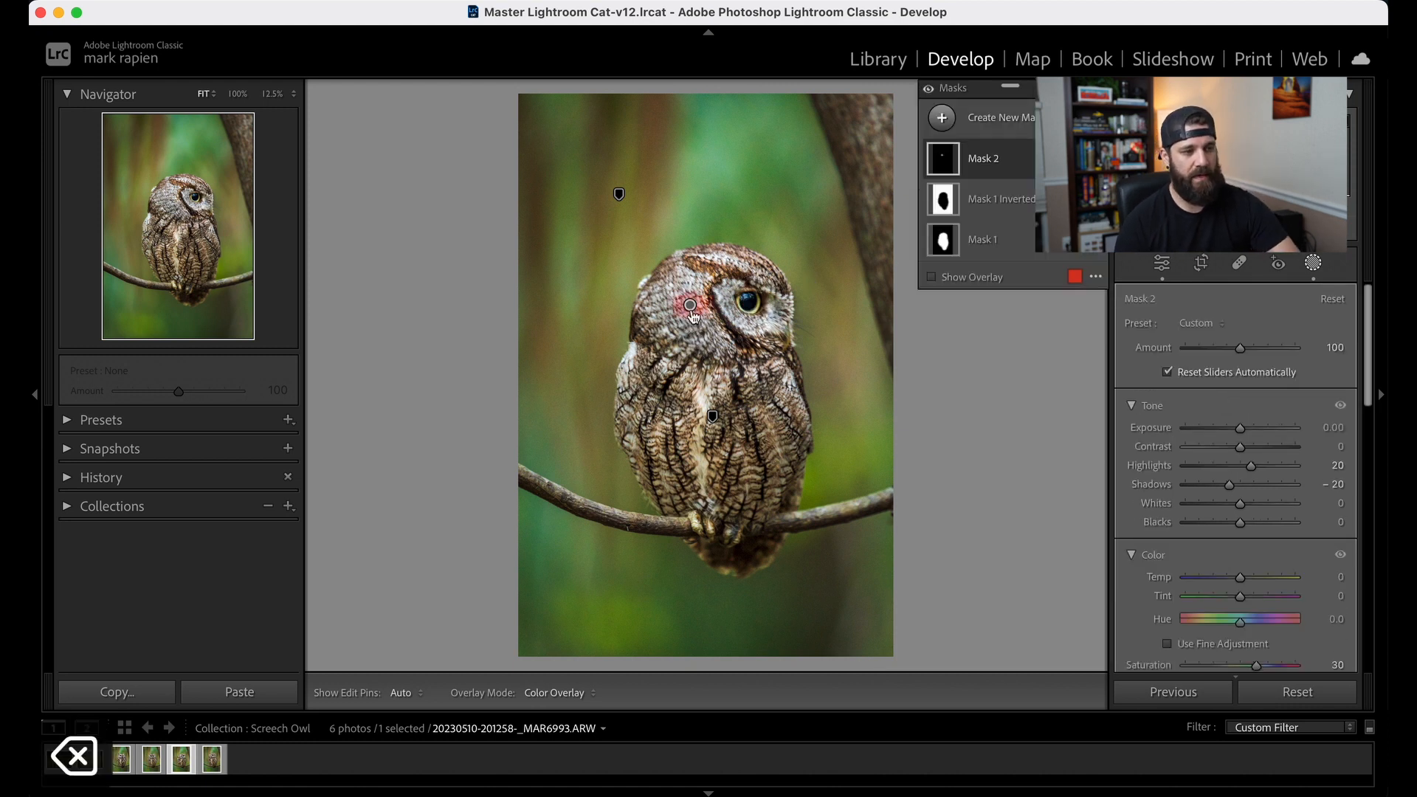
pyautogui.moveTo(691, 307); pyautogui.dragTo(751, 309)
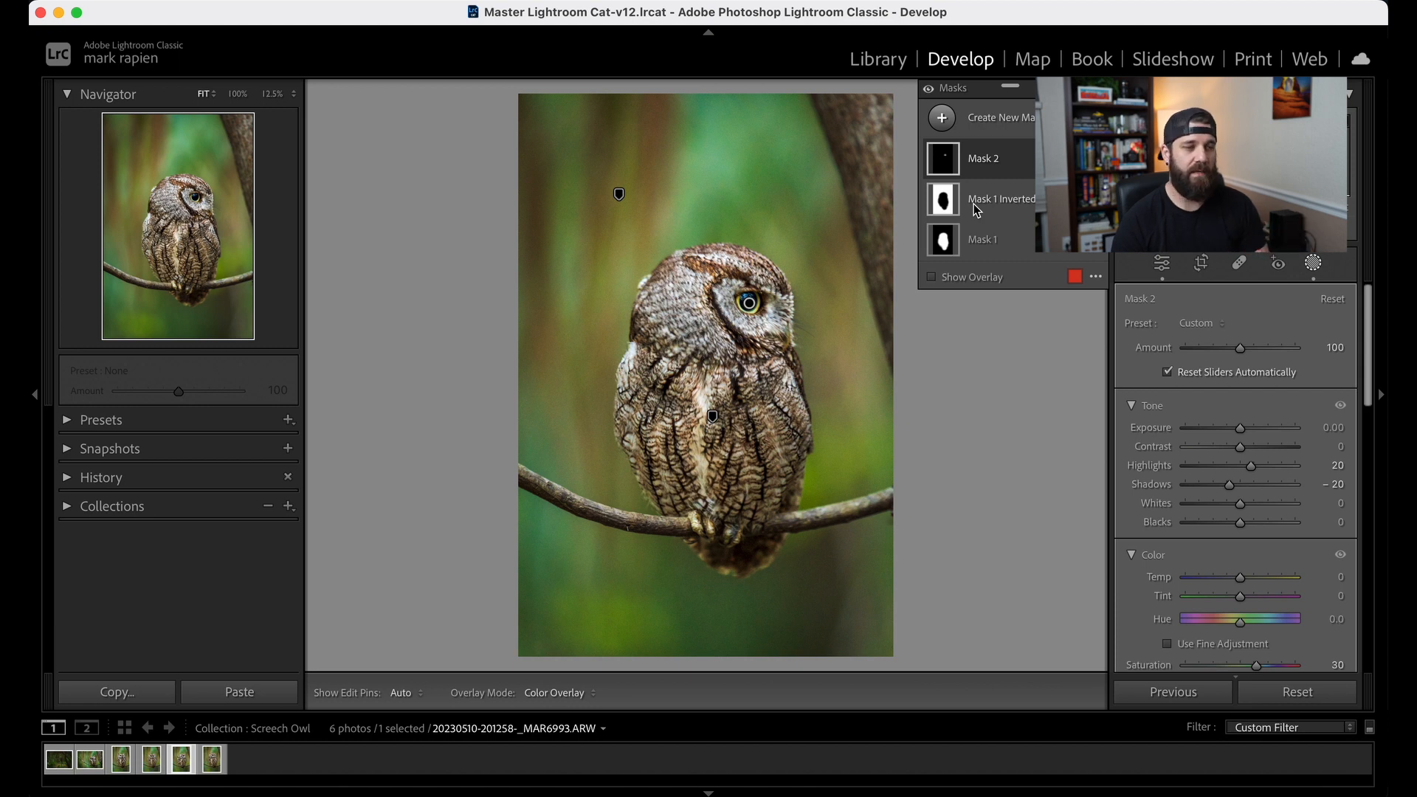
# Step: On _MAR6997.ARW, hide Brush 1 in both Mask 1 Inverted and Mask 1
pyautogui.click(998, 213)
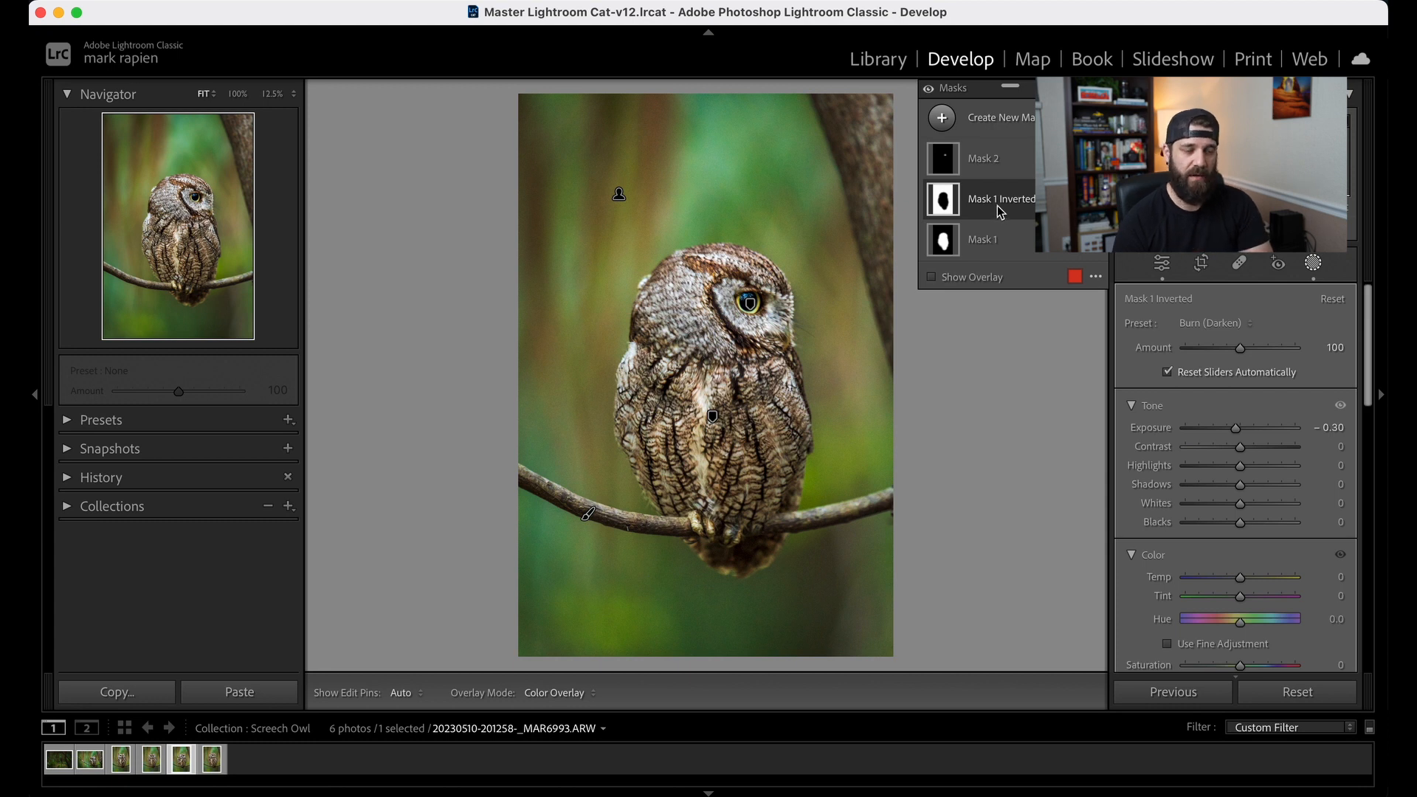
pyautogui.moveTo(942, 218)
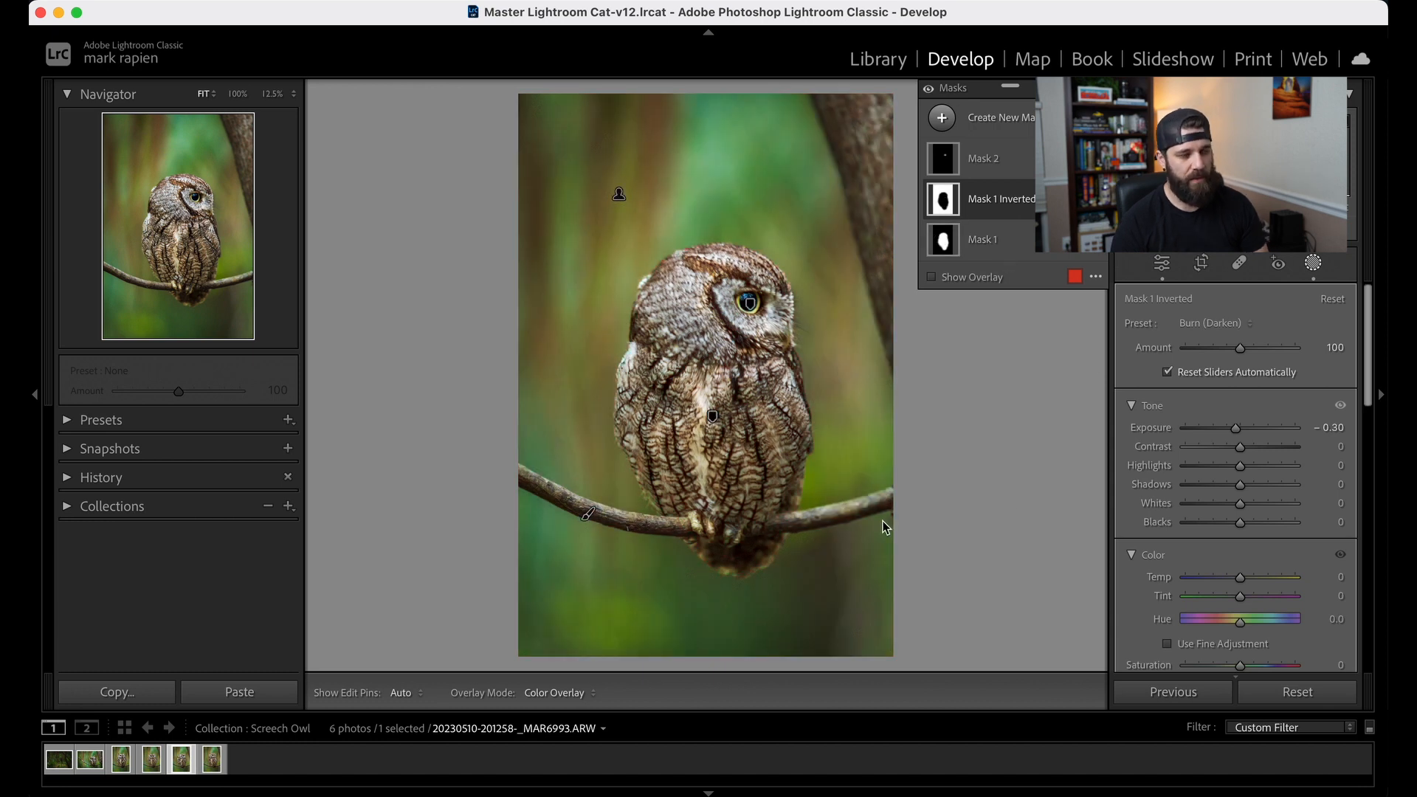
pyautogui.click(212, 759)
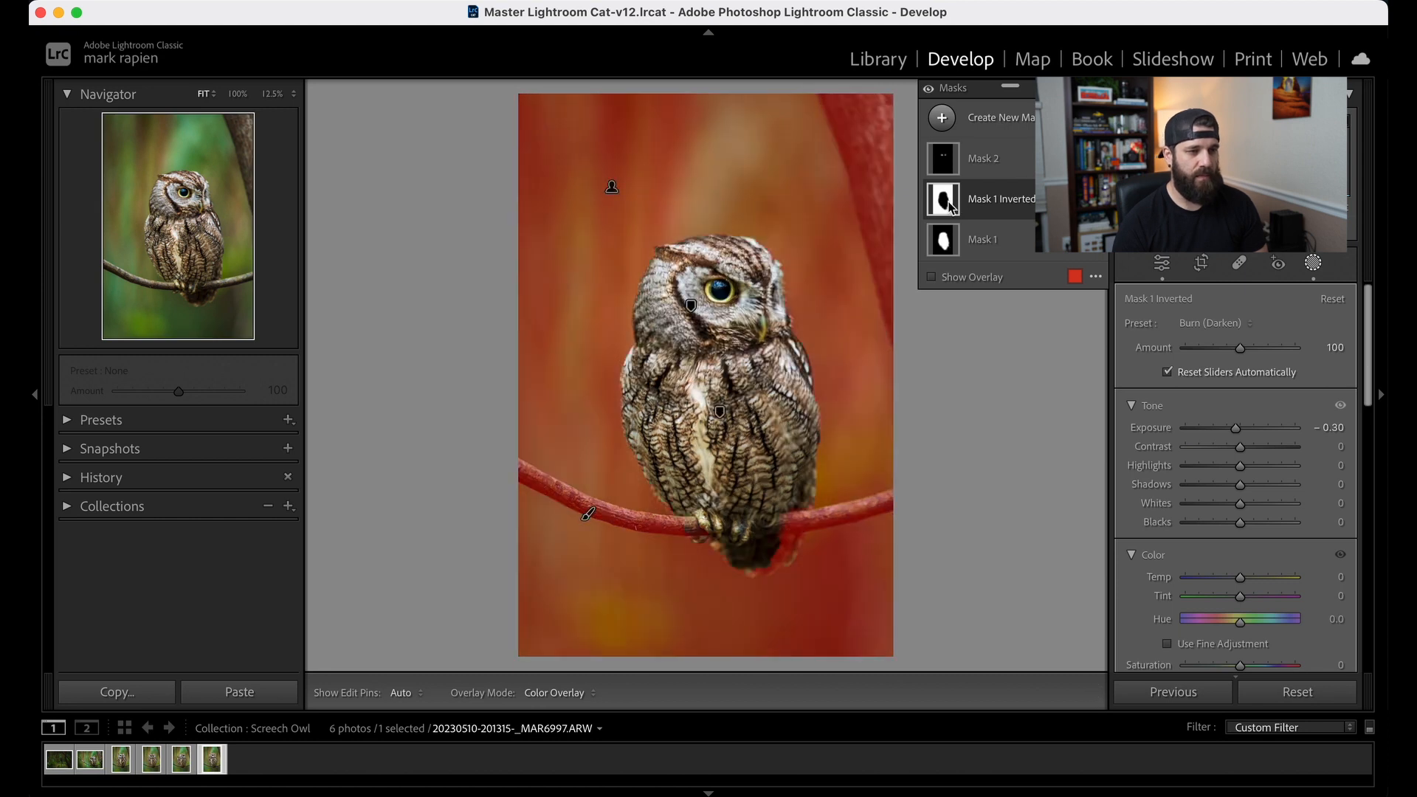
pyautogui.click(1013, 215)
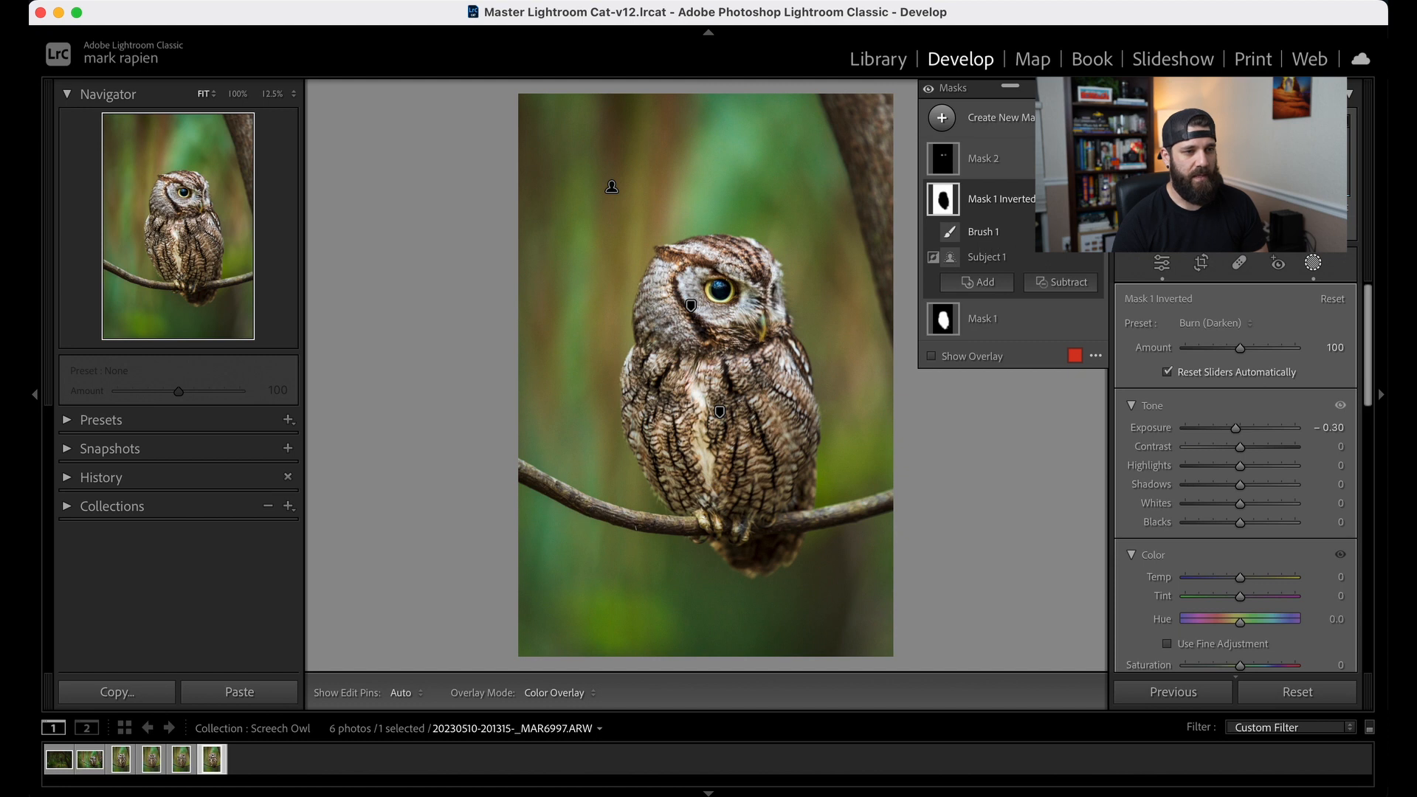
pyautogui.click(1079, 231)
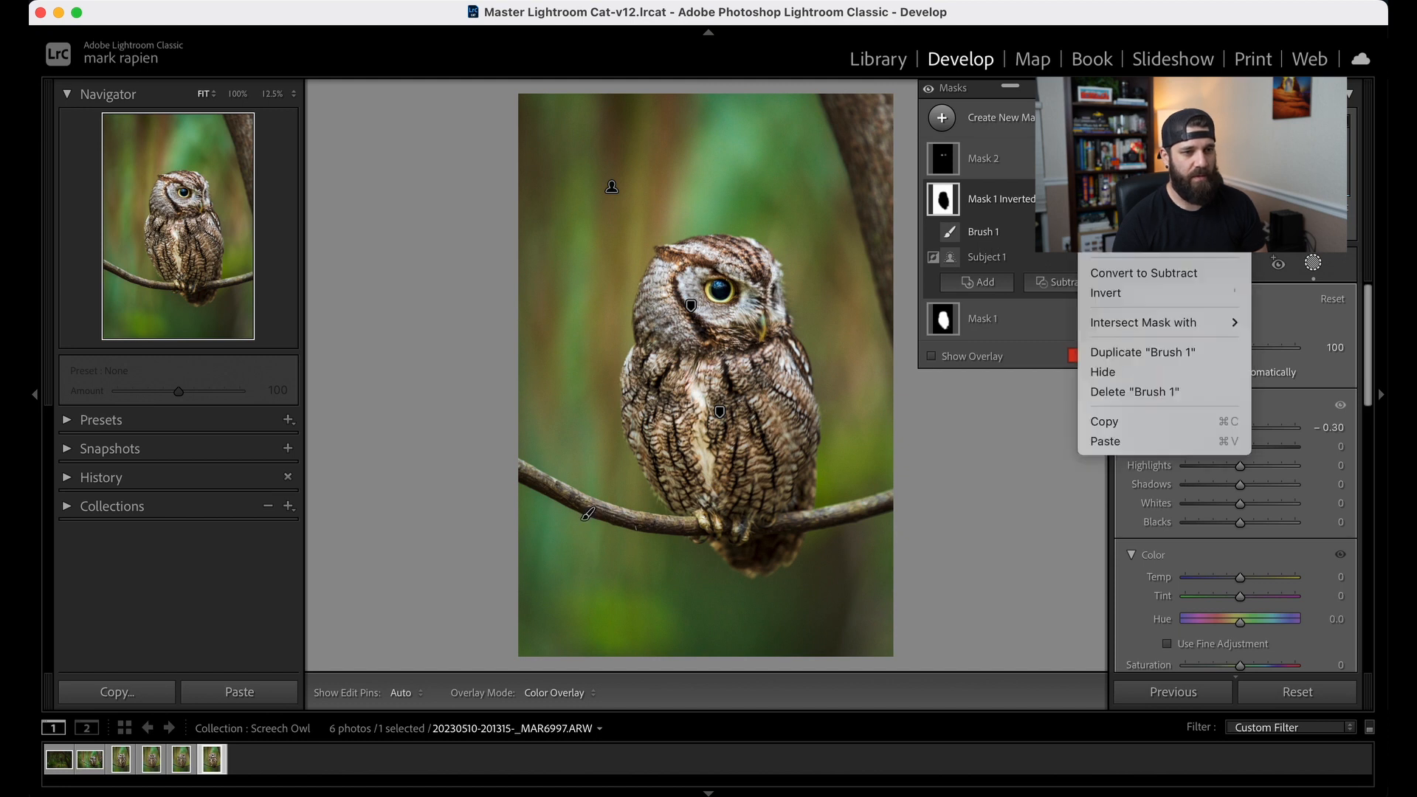
pyautogui.click(1107, 242)
pyautogui.click(798, 263)
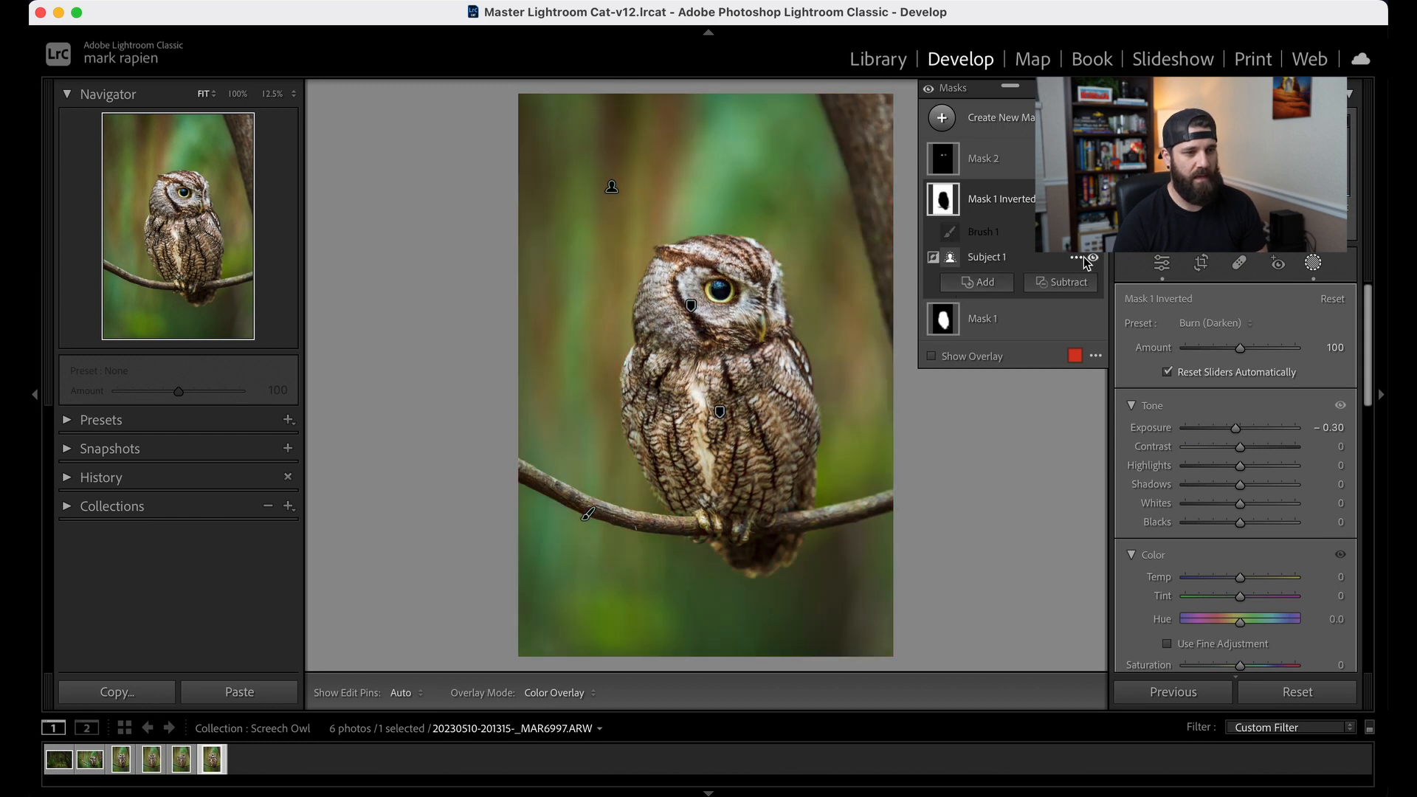
pyautogui.click(1017, 326)
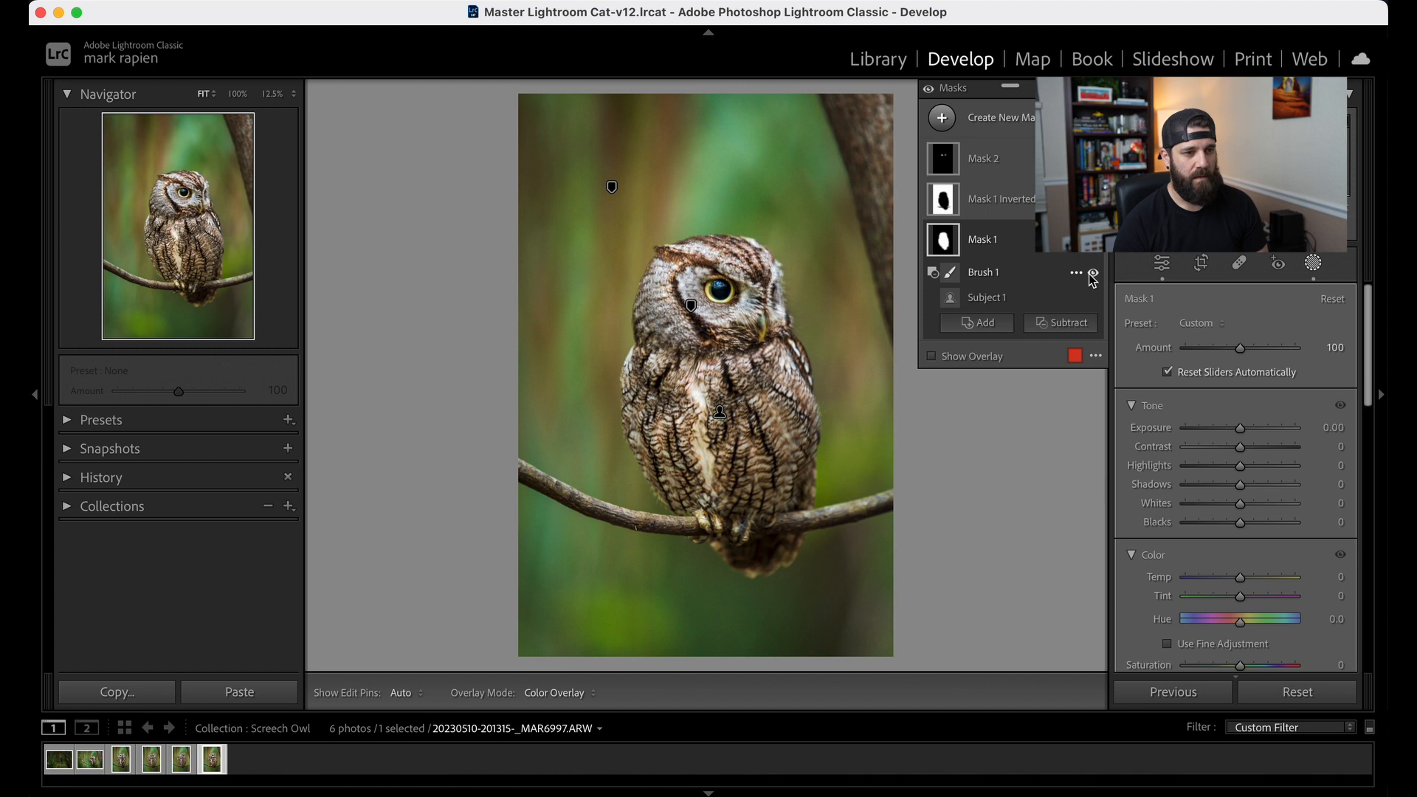
pyautogui.click(1093, 273)
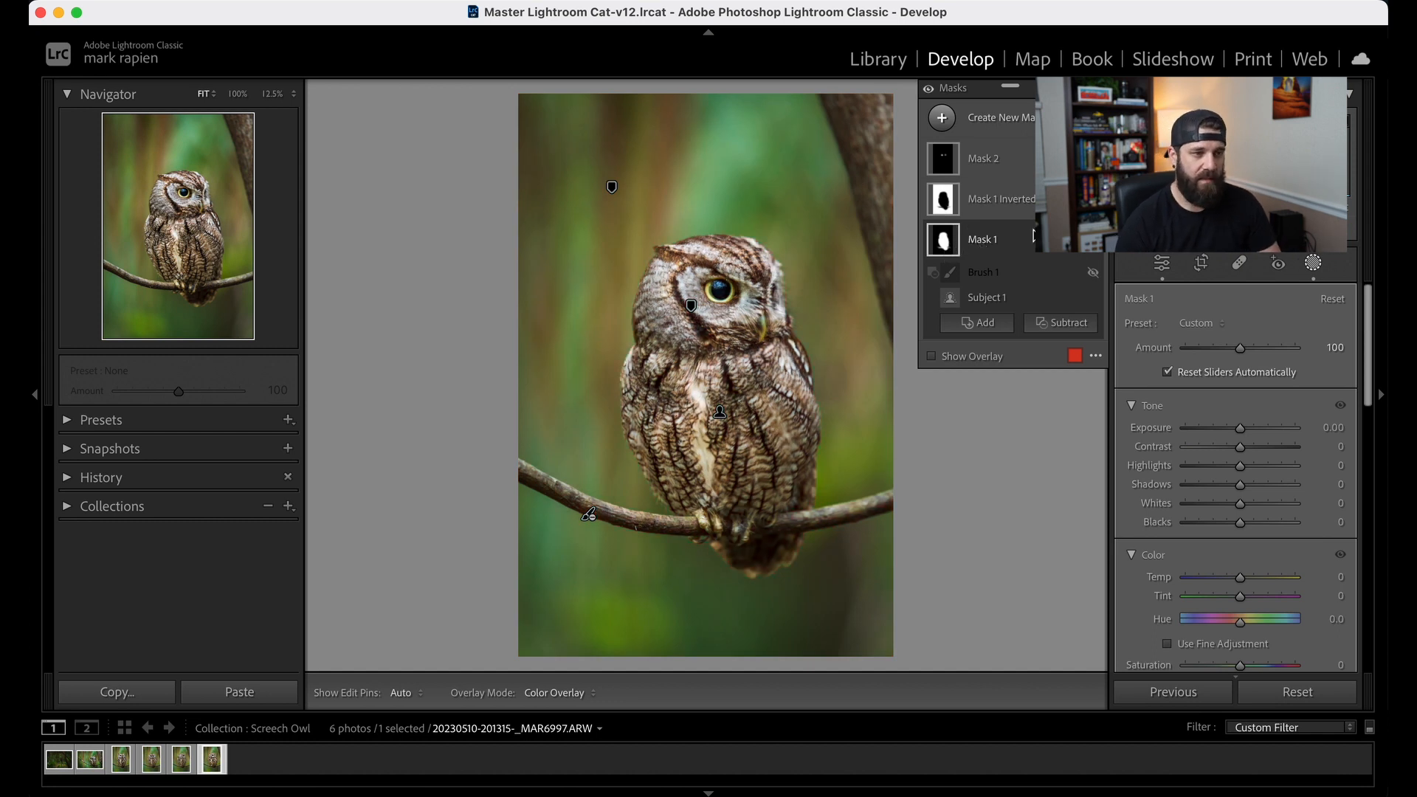
# Step: Delete Mask 2's radial gradient beside the beak and move the remaining gradient onto the owl's visible eye
pyautogui.click(612, 186)
pyautogui.click(691, 305)
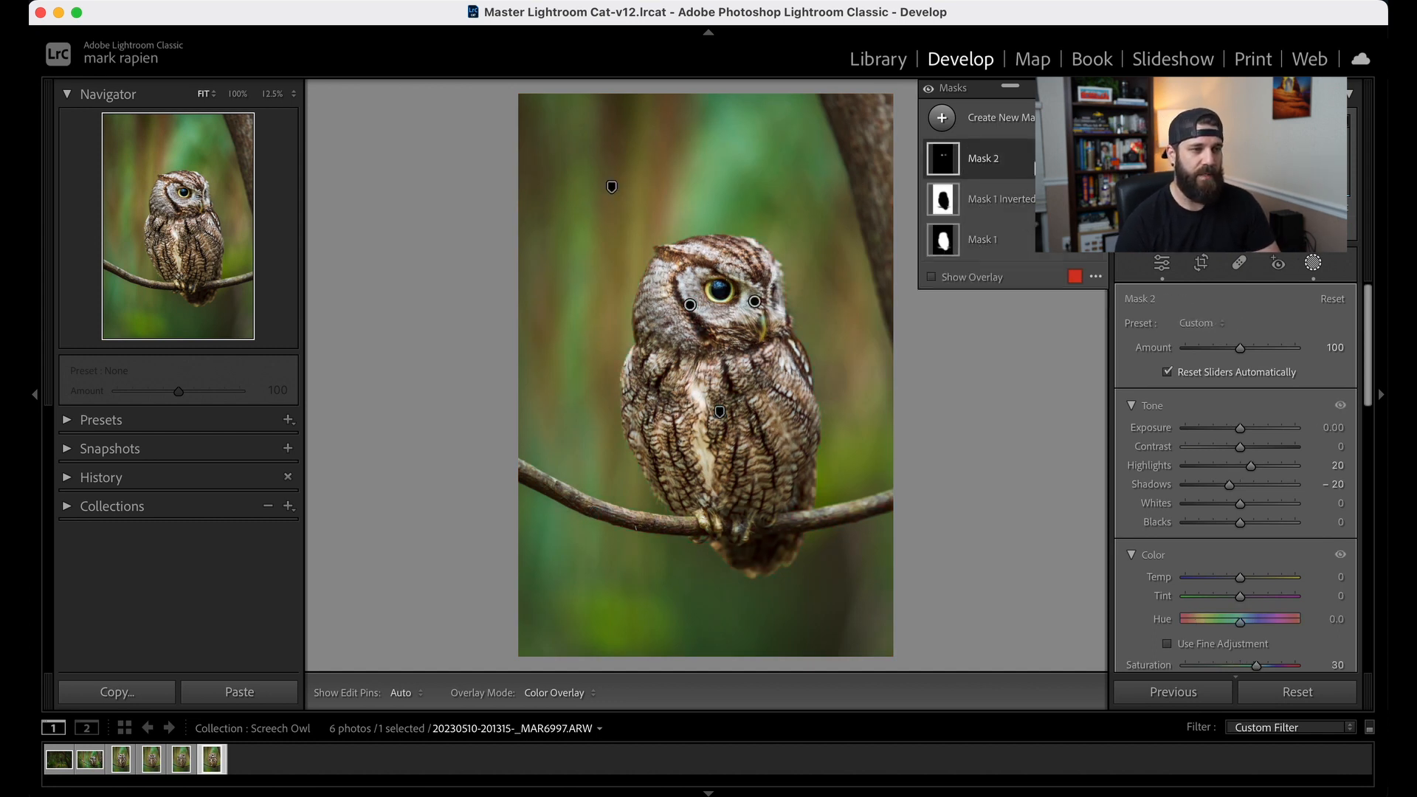
pyautogui.click(756, 300)
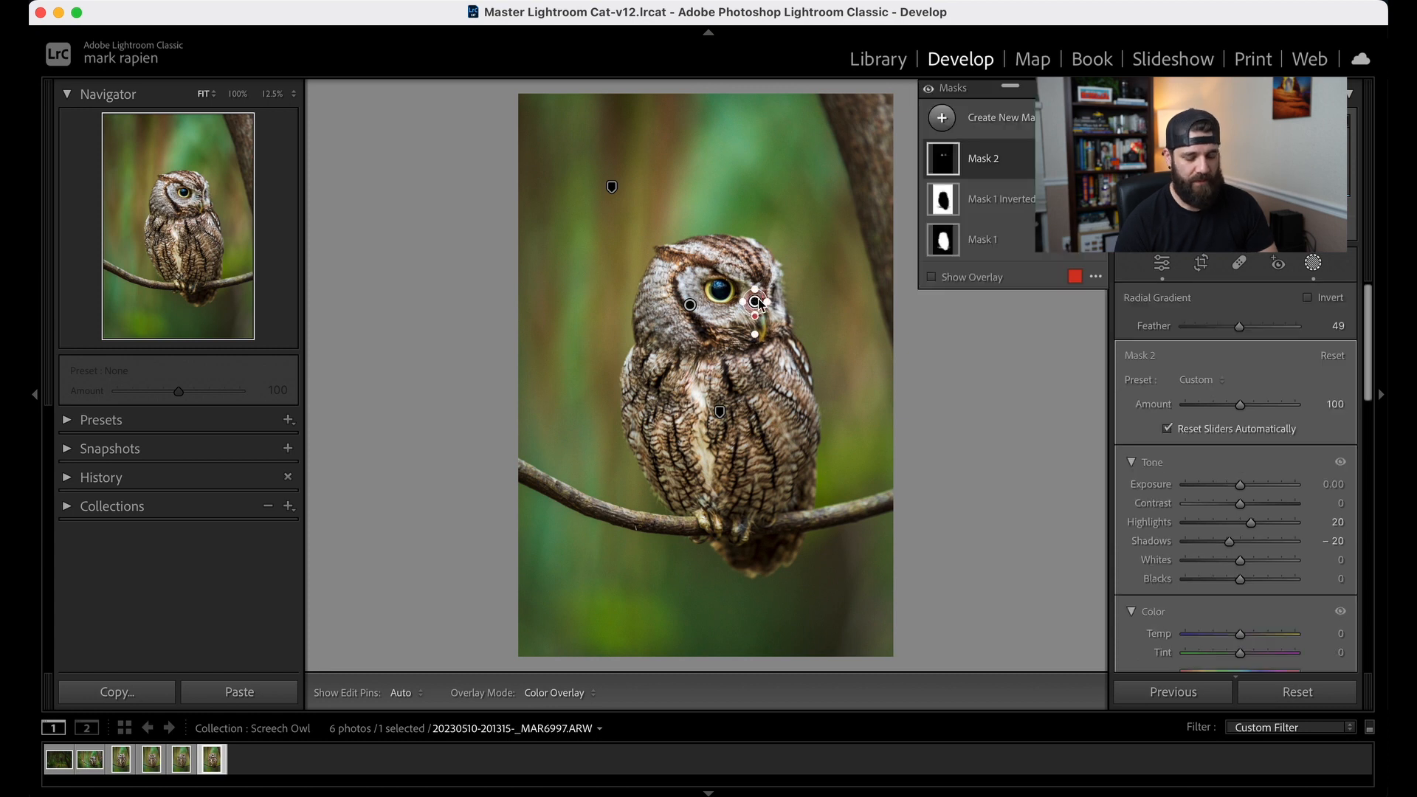
pyautogui.press('BackSpace')
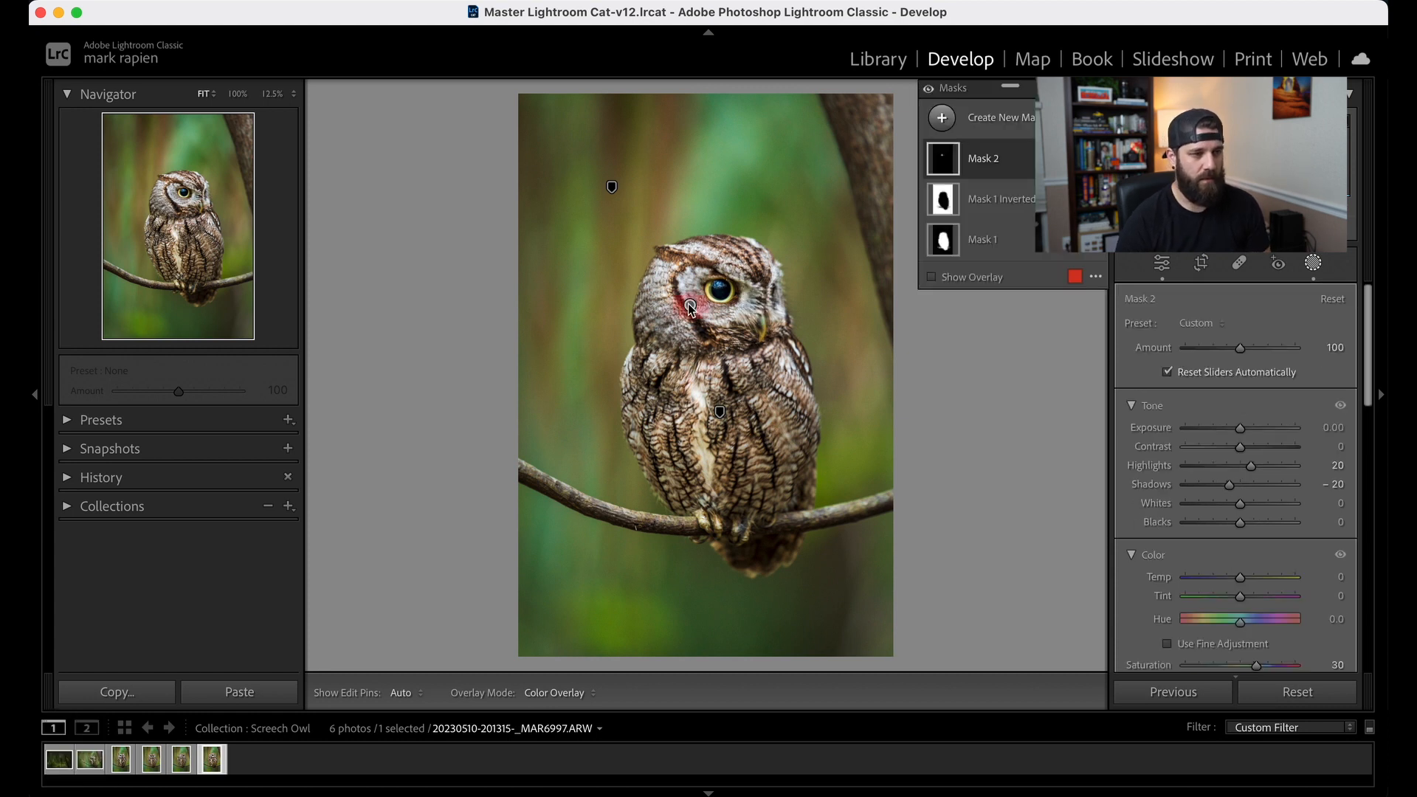
pyautogui.moveTo(689, 305); pyautogui.dragTo(718, 294)
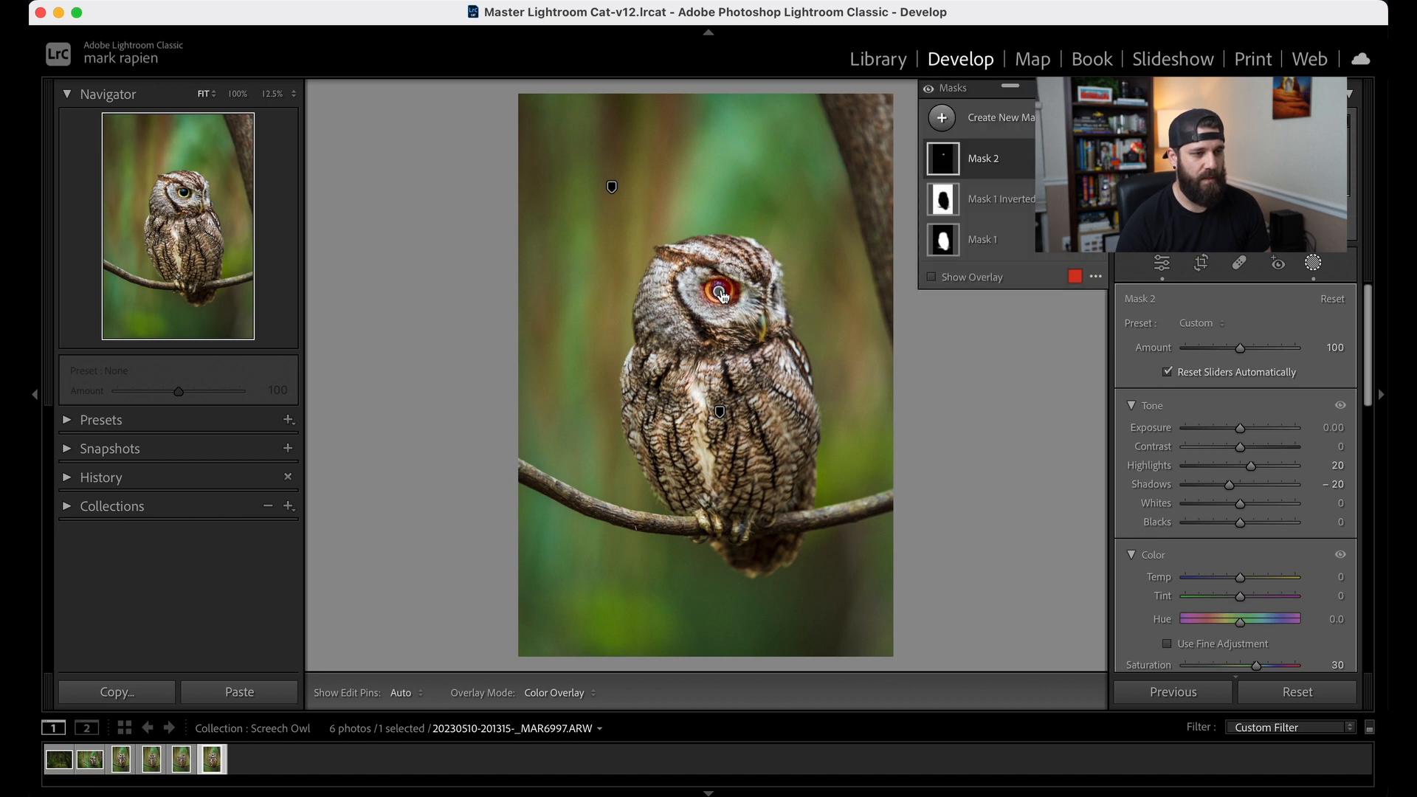
# Step: Fine-tune the size of Mask 2's radial gradient around the owl's visible eye and finish masking on _MAR6997.ARW
pyautogui.click(722, 296)
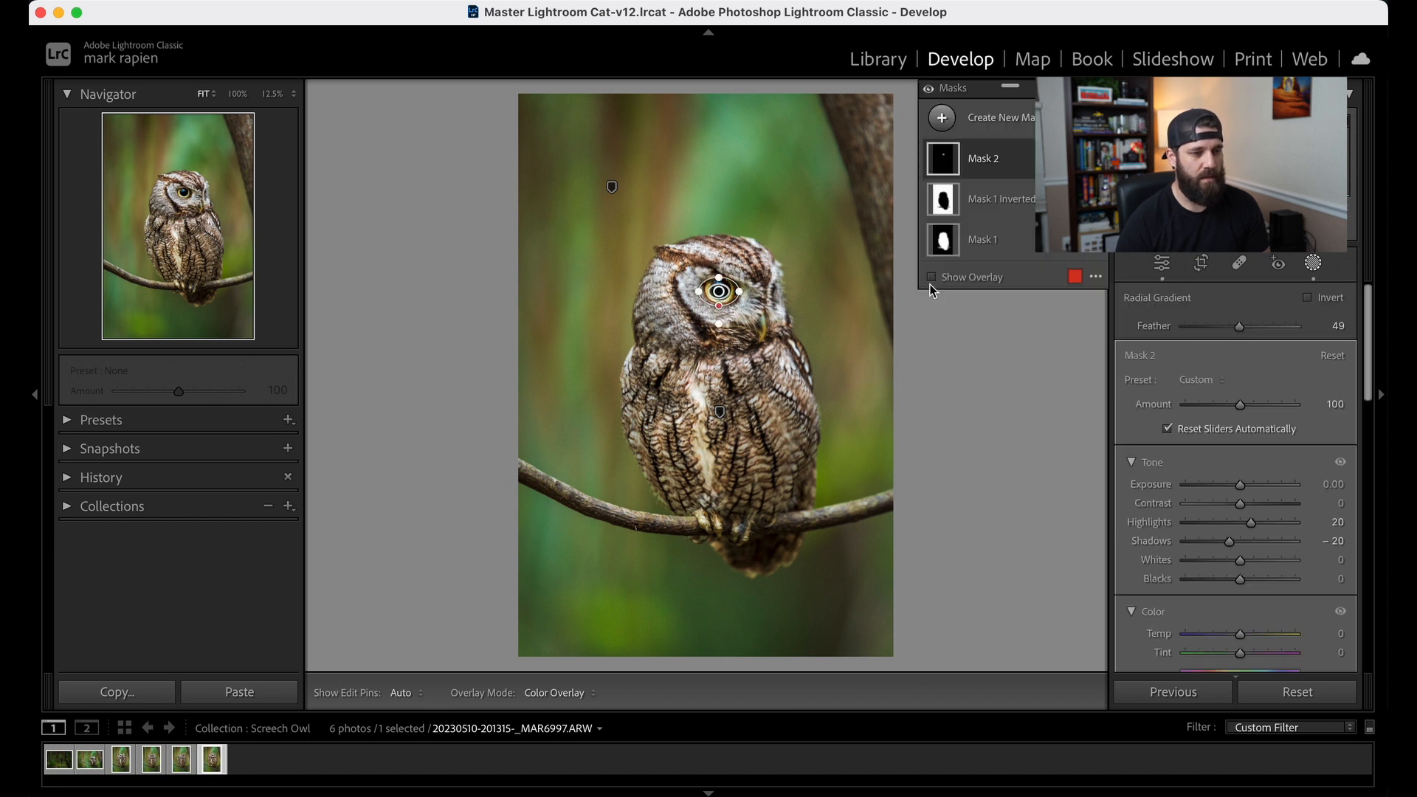
pyautogui.moveTo(720, 280); pyautogui.dragTo(721, 283)
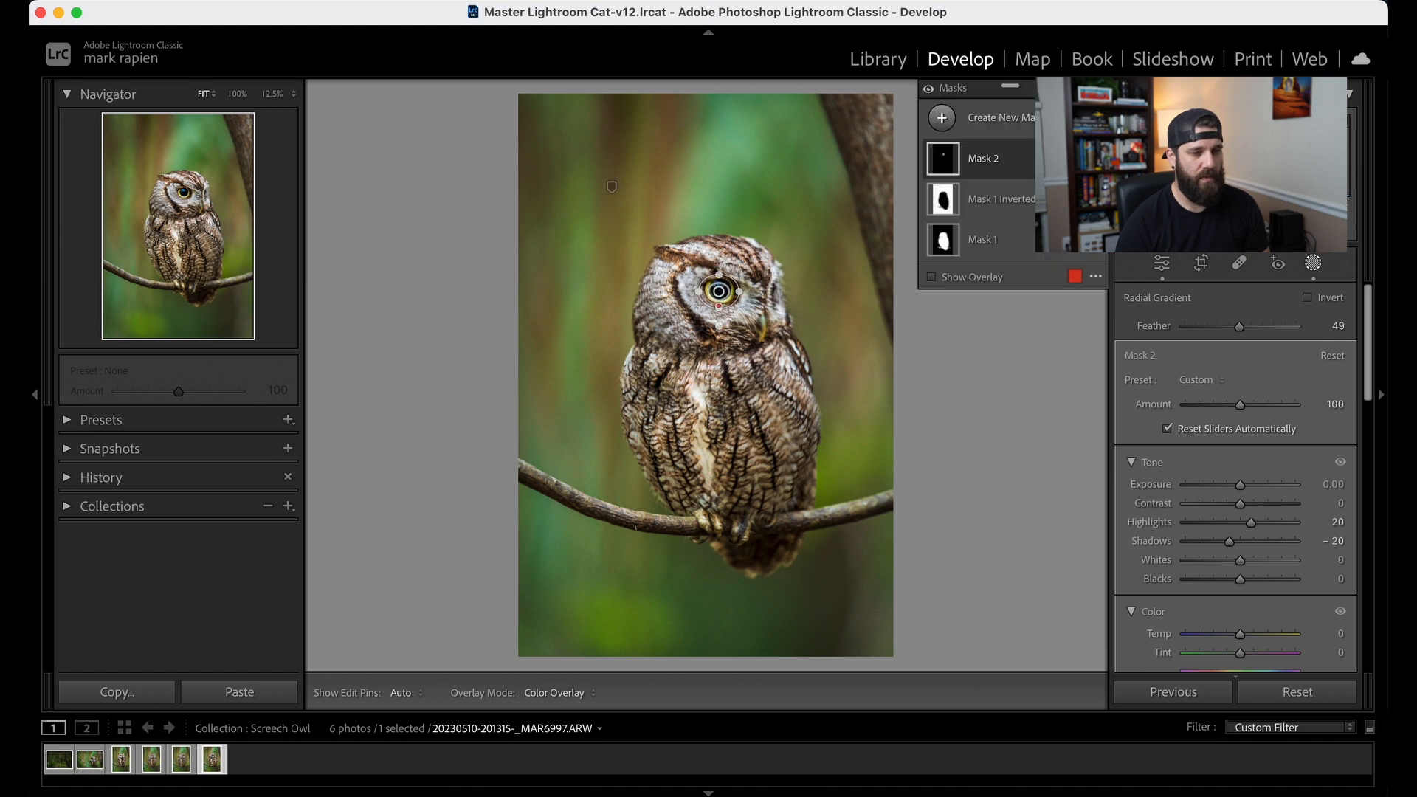
pyautogui.click(1035, 157)
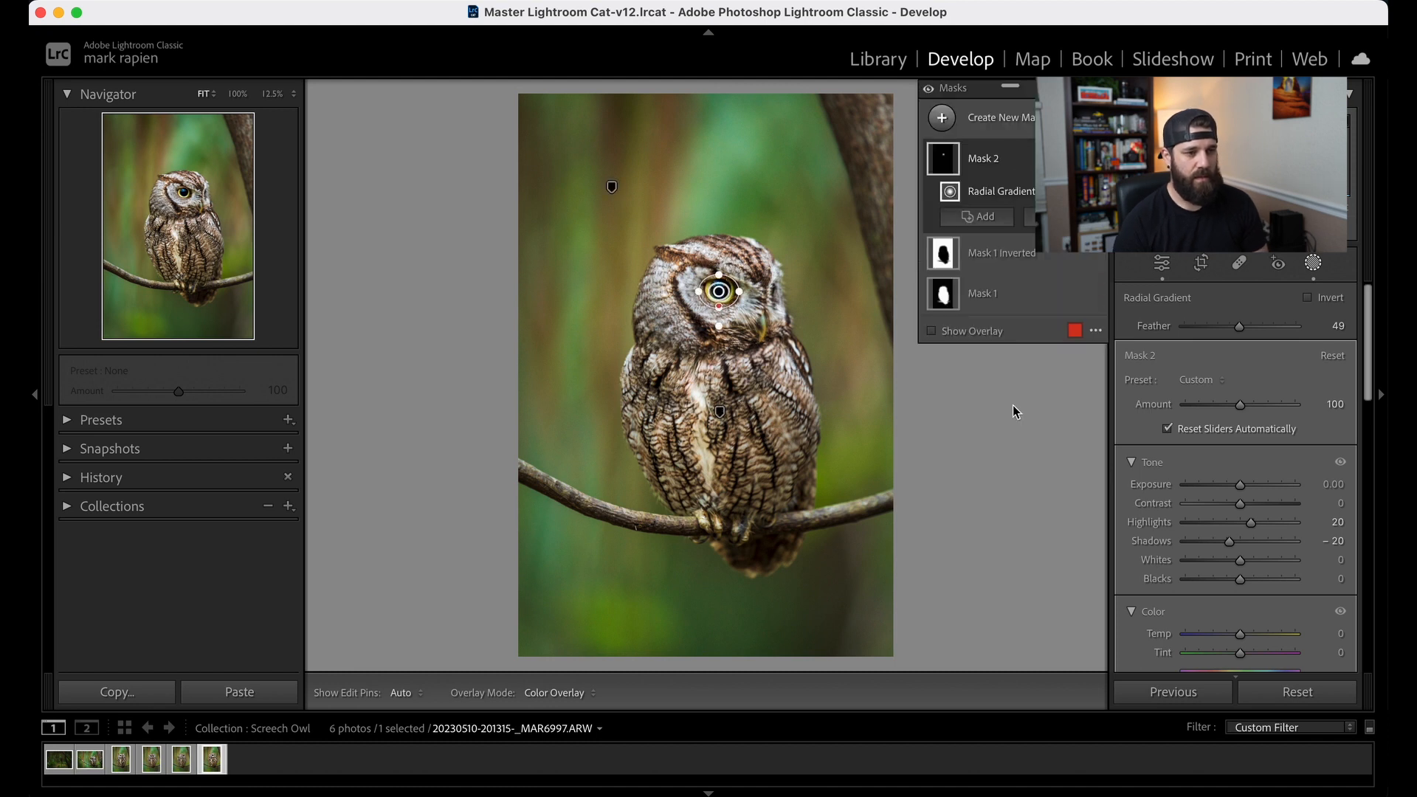
pyautogui.click(1313, 264)
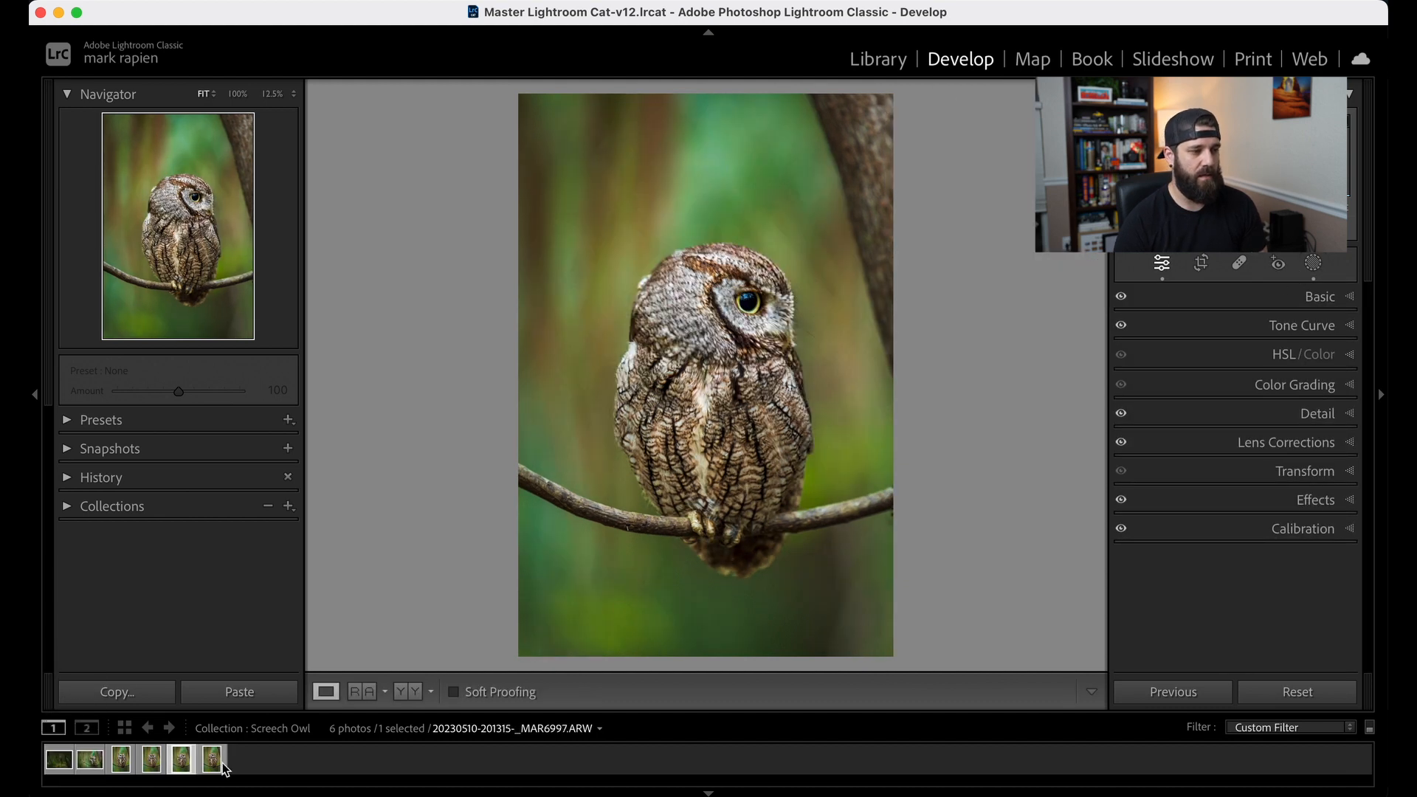
# Step: Compare the edited vertical owl photos from _MAR6982.ARW through _MAR6997.ARW one by one in the Library's Loupe view
pyautogui.press('e')
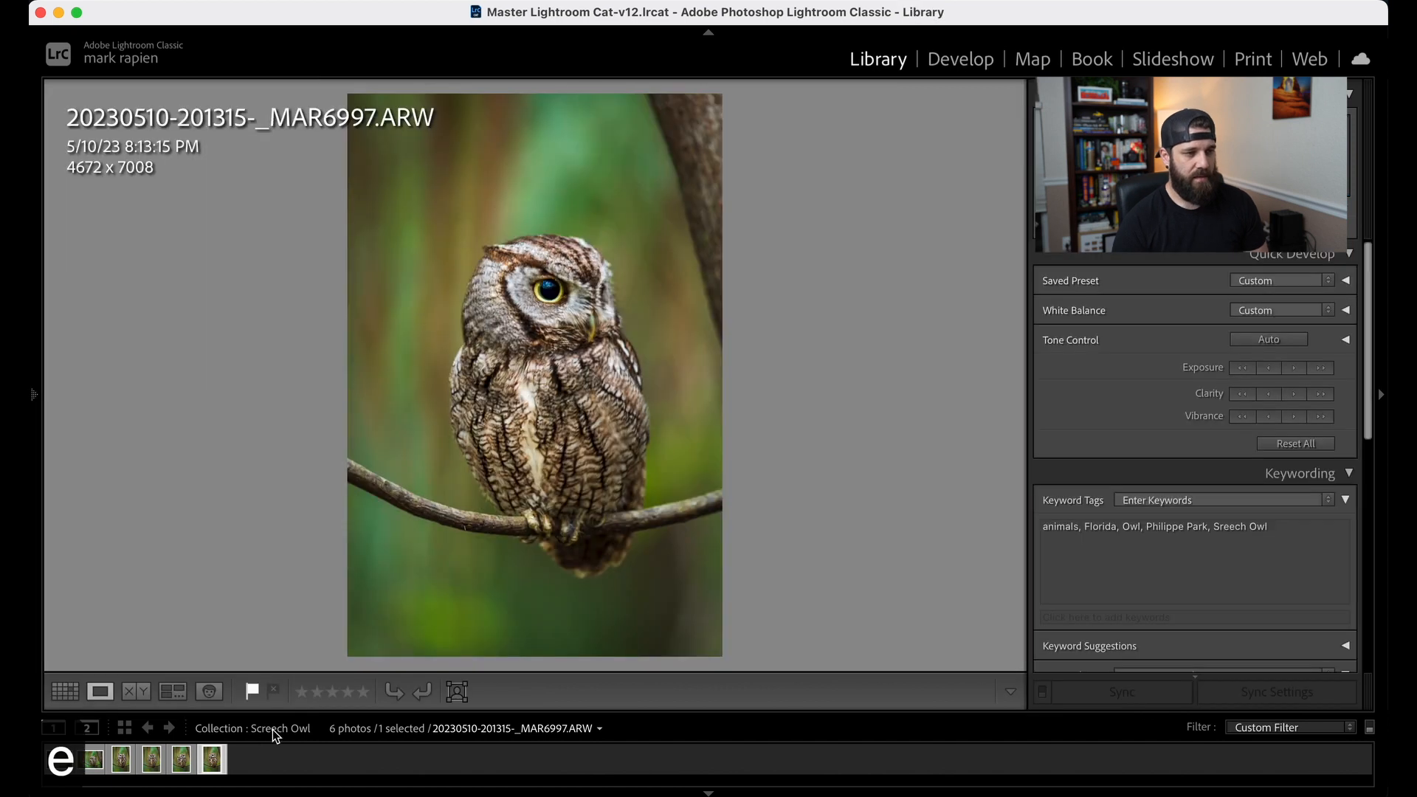
pyautogui.press('g')
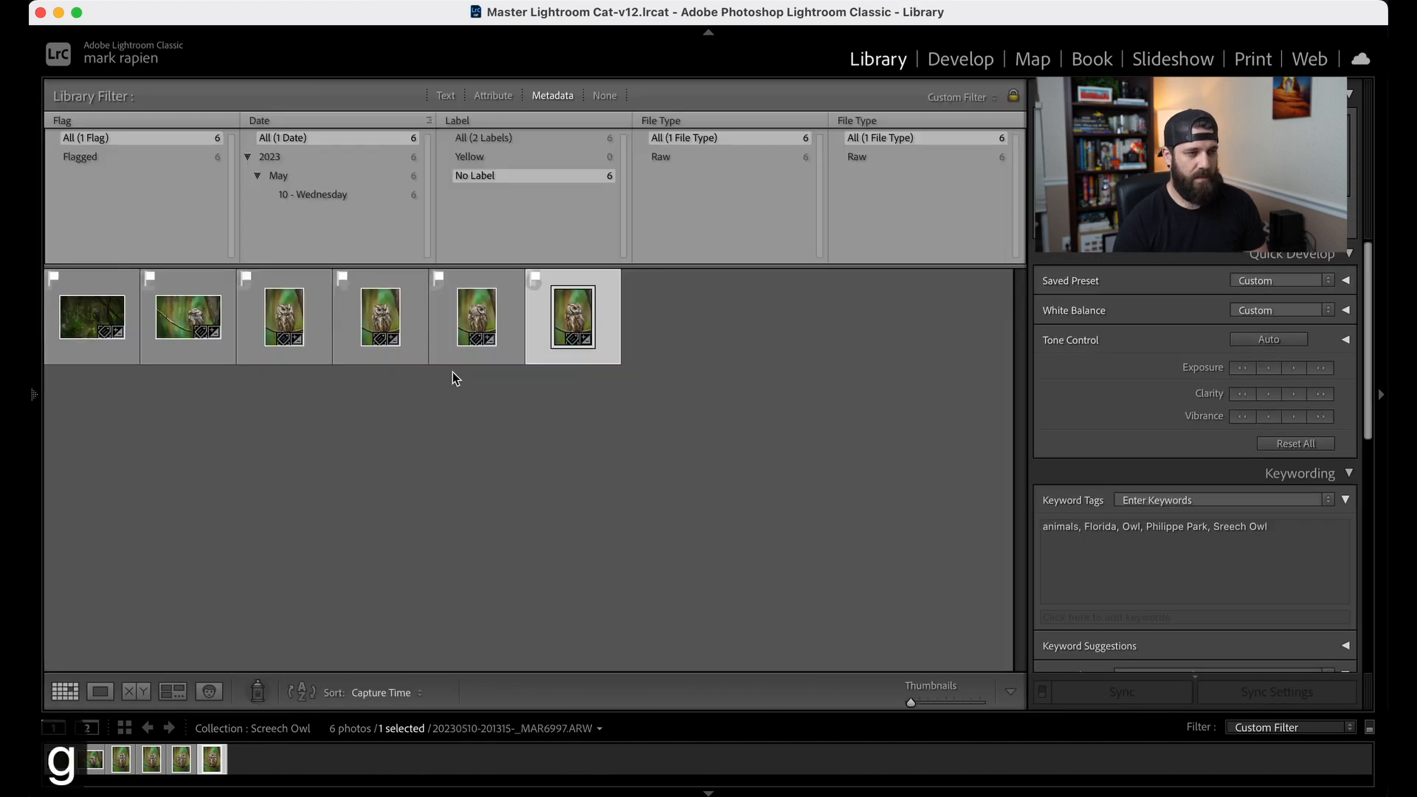
pyautogui.click(321, 311)
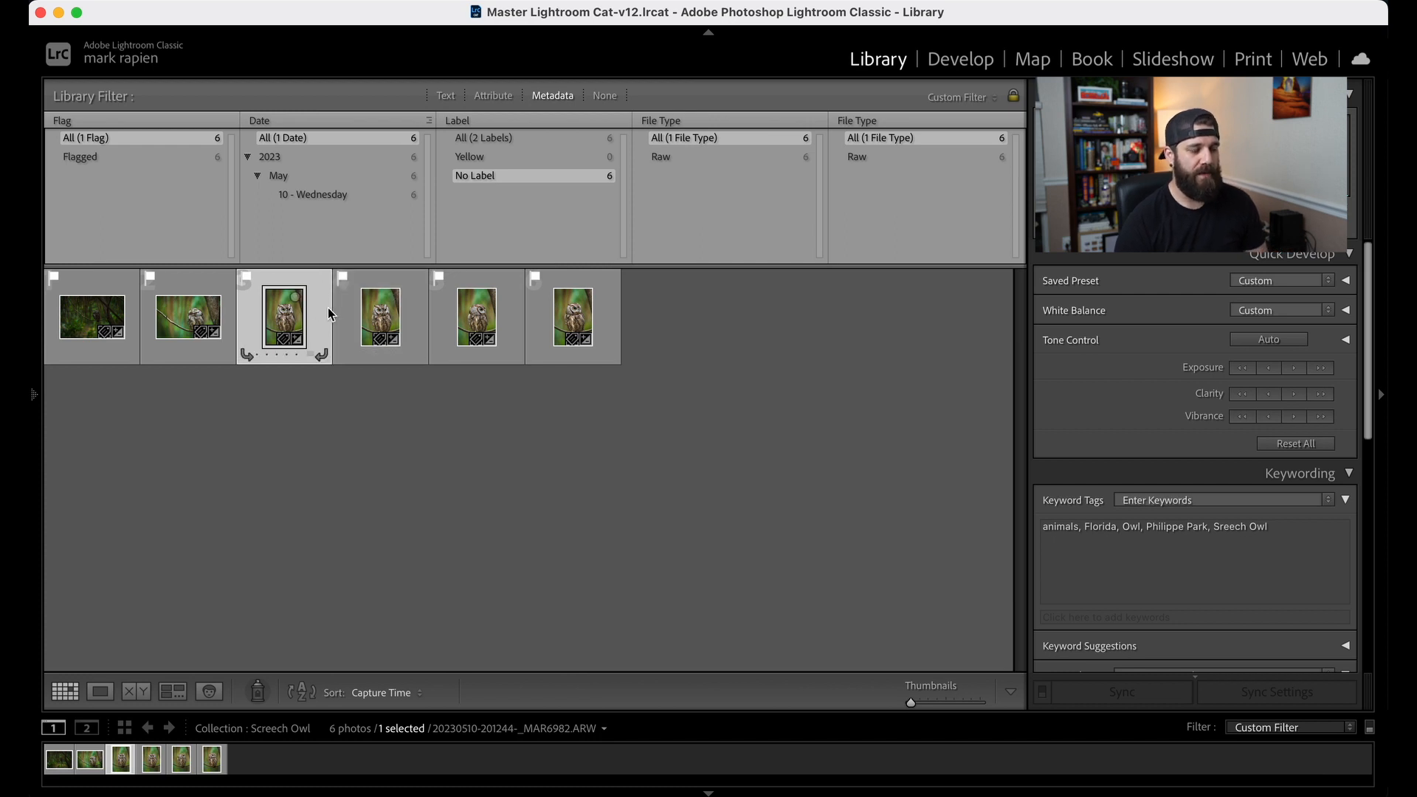
pyautogui.doubleClick(330, 310)
pyautogui.press('Right')
pyautogui.press('Right')
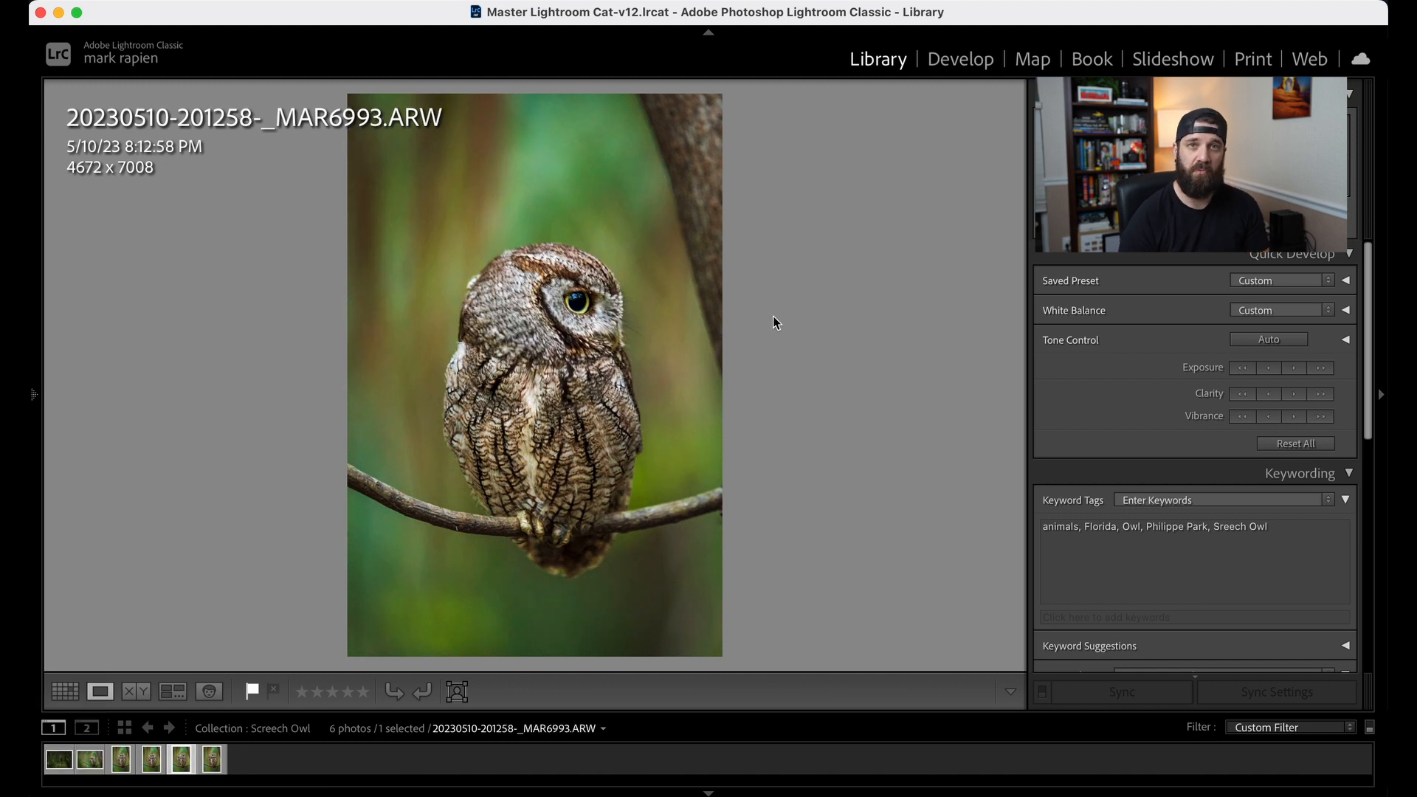
pyautogui.press('Left')
pyautogui.press('Right')
pyautogui.press('Right')
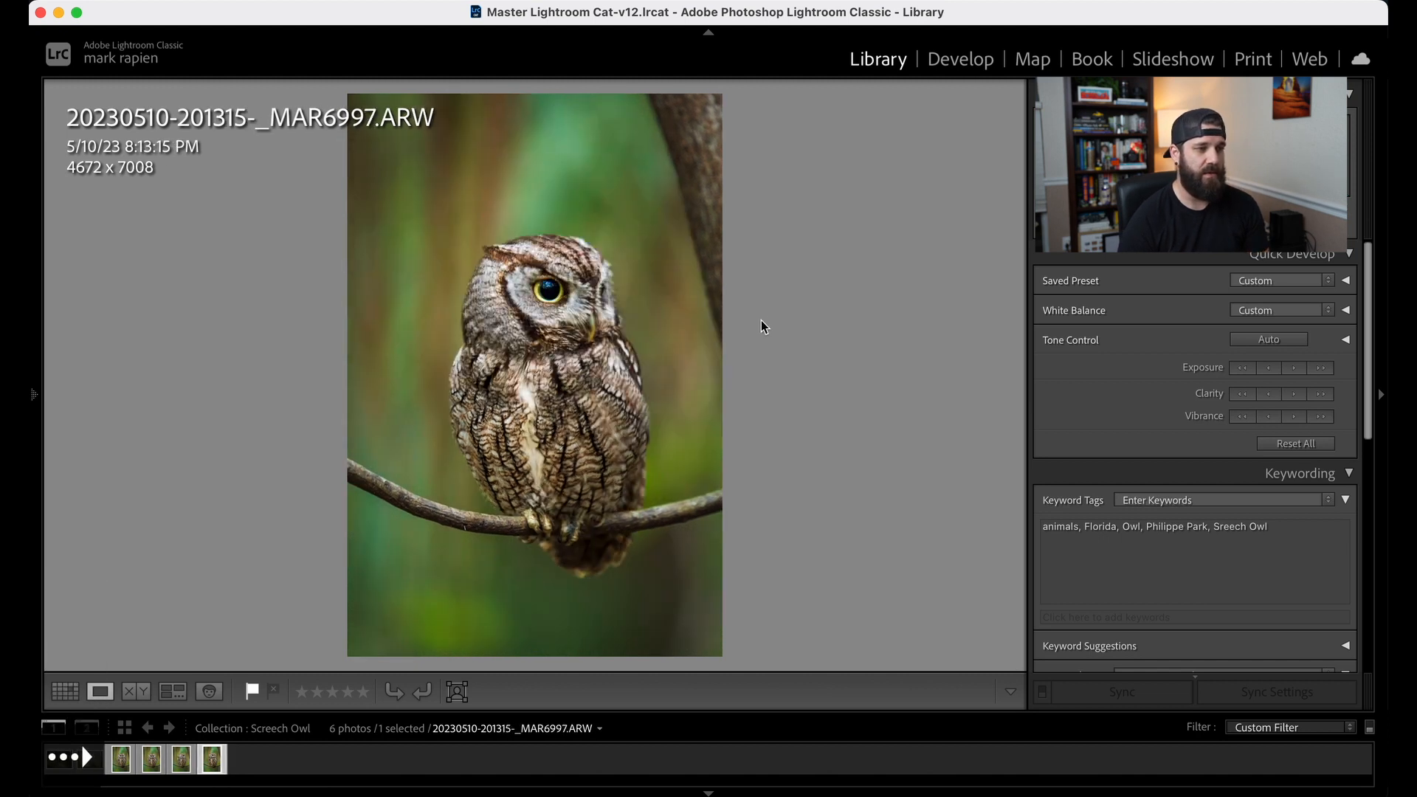
pyautogui.press('Left')
pyautogui.press('Left')
pyautogui.press('Left')
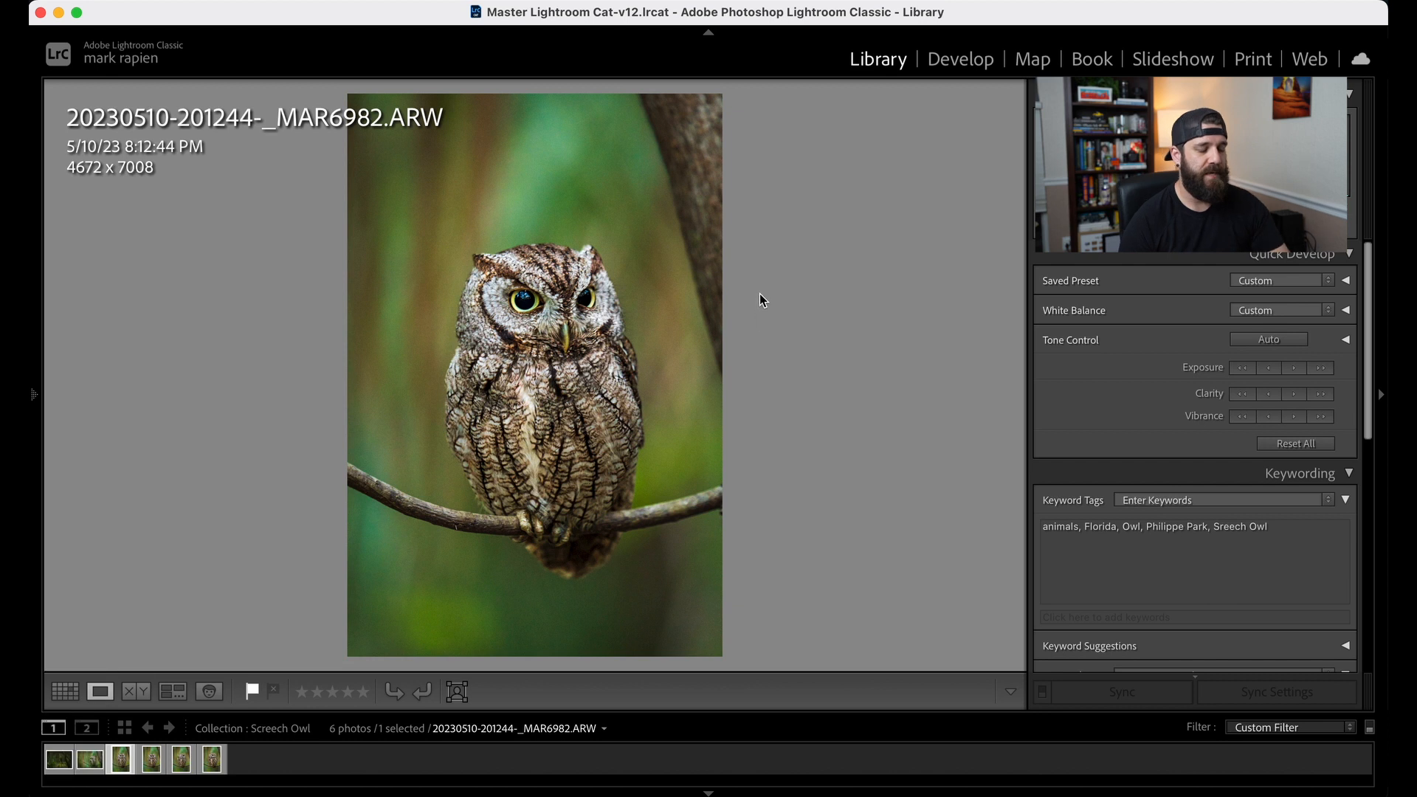